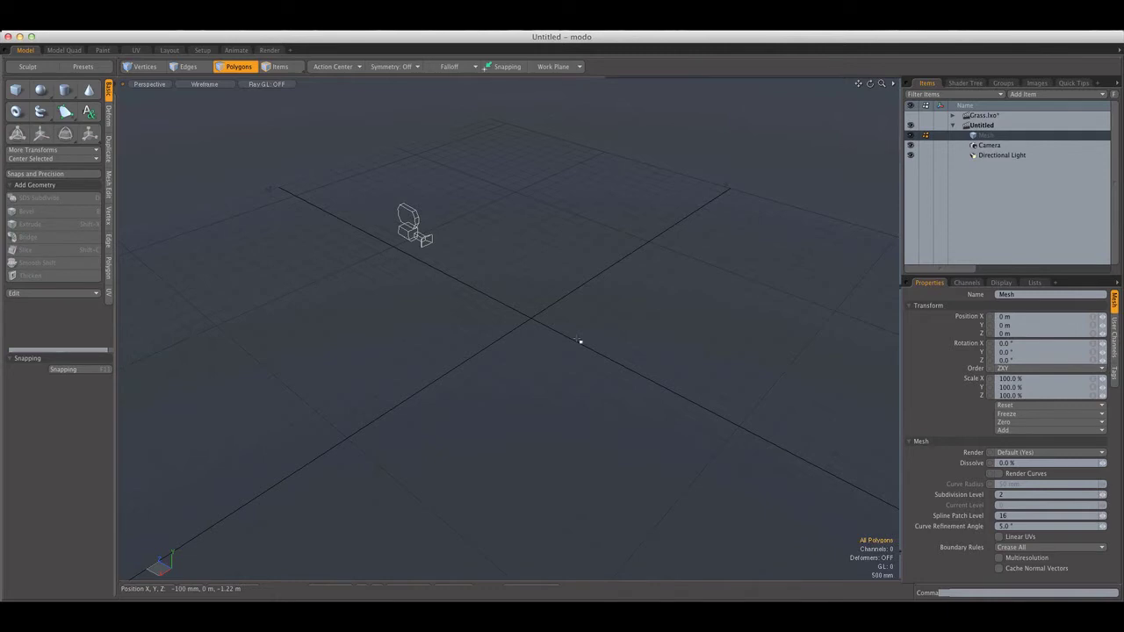
Step: Create a flat square plane on the ground with the Cube tool, setting Size X and Size Z to 1 m
{"action": "left_click_drag", "start_coordinate": [578, 341], "coordinate": [544, 308], "text": "alt+shift"}
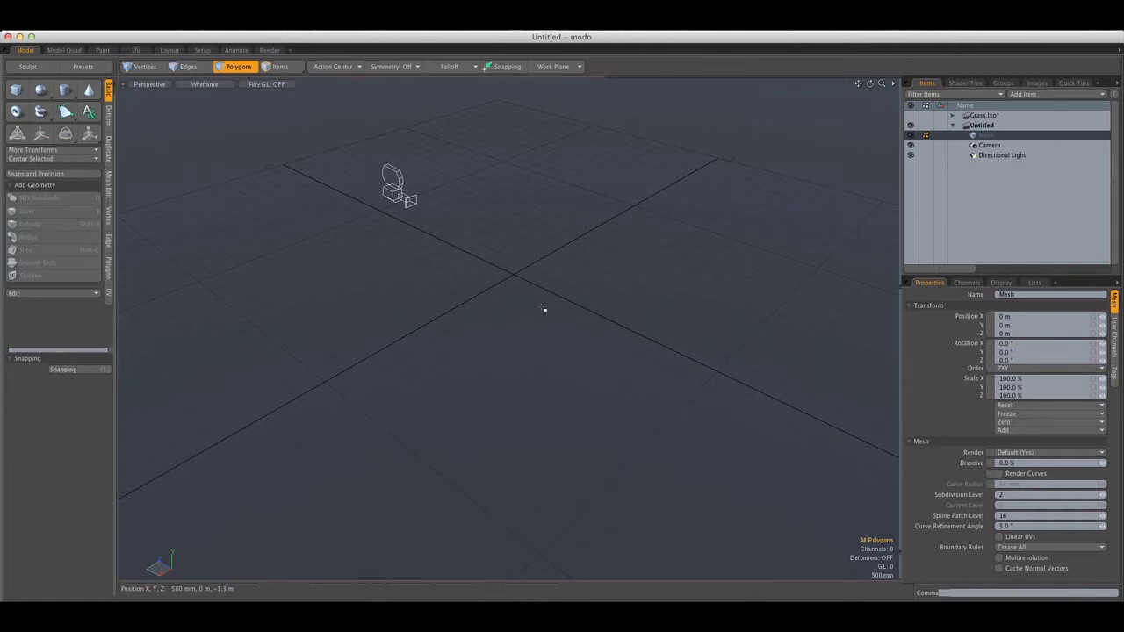
{"action": "left_click_drag", "start_coordinate": [544, 308], "coordinate": [542, 304], "text": "alt+shift"}
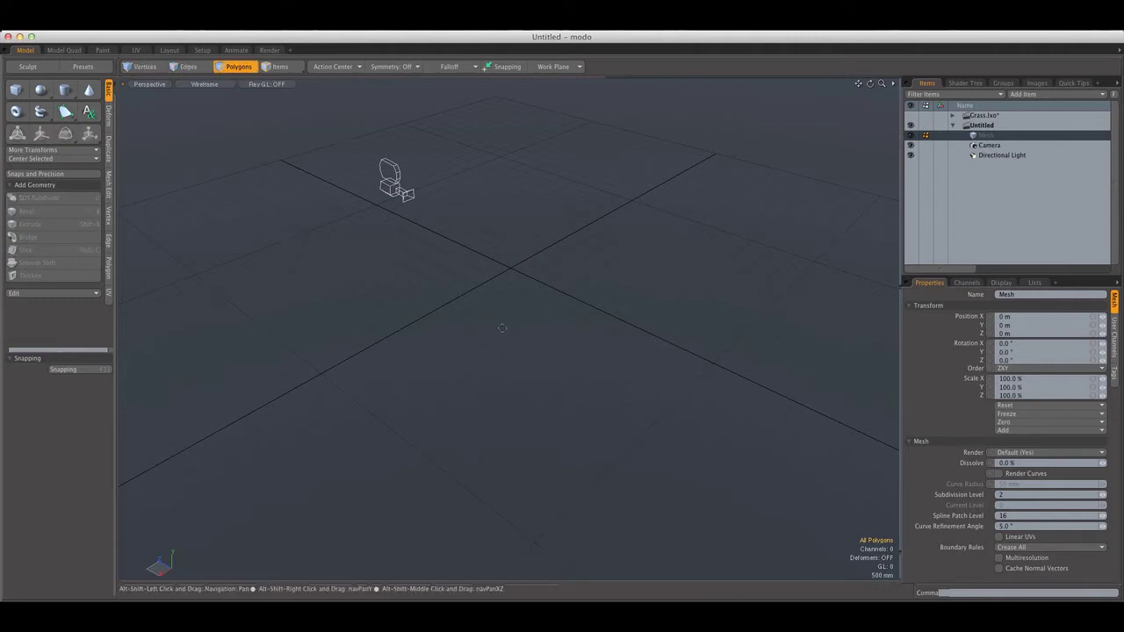
{"action": "left_click_drag", "start_coordinate": [478, 326], "coordinate": [482, 328], "text": "alt+shift"}
{"action": "left_click", "coordinate": [16, 90]}
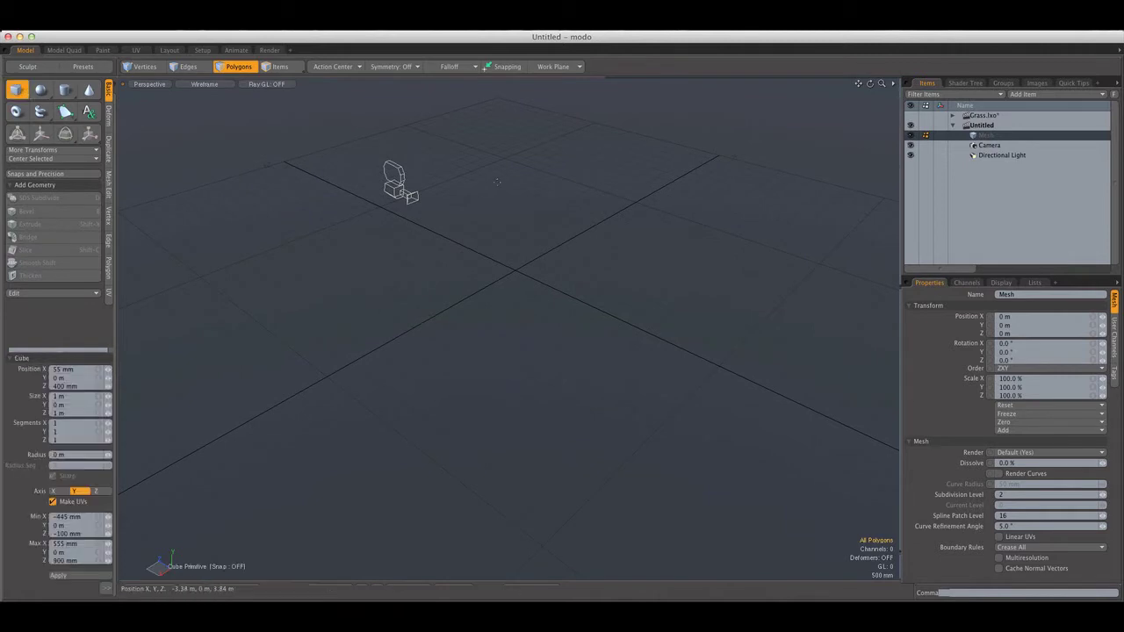
{"action": "left_click_drag", "start_coordinate": [506, 157], "coordinate": [510, 306], "text": "alt"}
{"action": "left_click", "coordinate": [62, 396]}
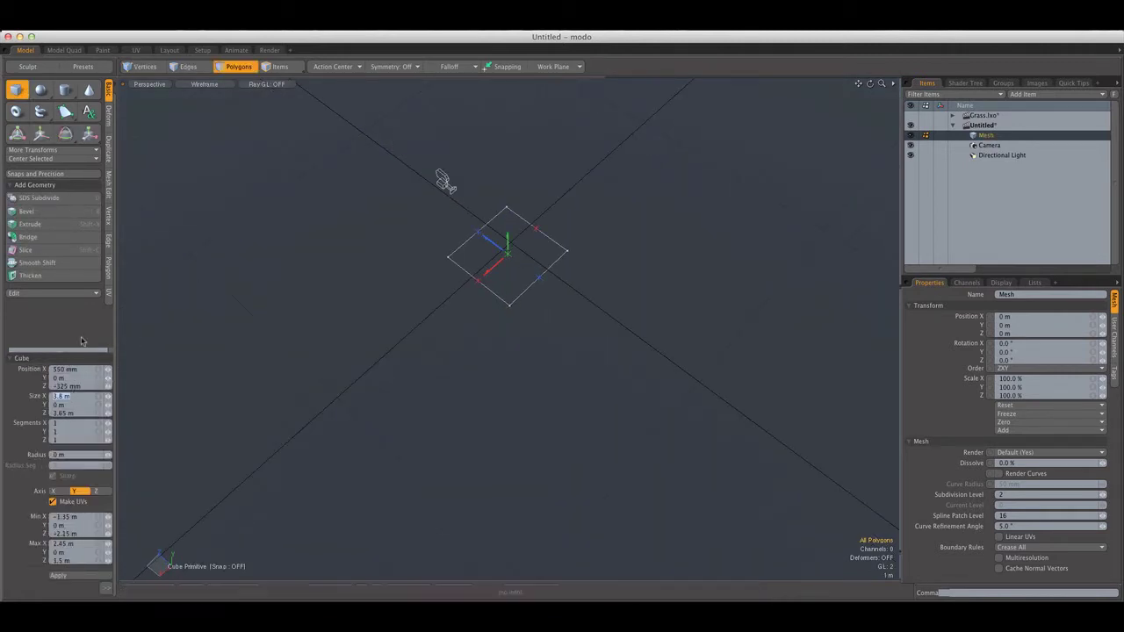
{"action": "type", "text": "1"}
{"action": "key", "text": "Tab"}
{"action": "key", "text": "Tab"}
{"action": "type", "text": "1"}
{"action": "key", "text": "Return"}
{"action": "key", "text": "q"}
Step: Center the plane at the origin and assign it a new material named Grass
{"action": "scroll", "coordinate": [495, 236], "scroll_direction": "up", "scroll_amount": 5}
{"action": "left_click_drag", "start_coordinate": [528, 286], "coordinate": [504, 323], "text": "alt"}
{"action": "left_click", "coordinate": [62, 160]}
{"action": "left_click", "coordinate": [63, 156]}
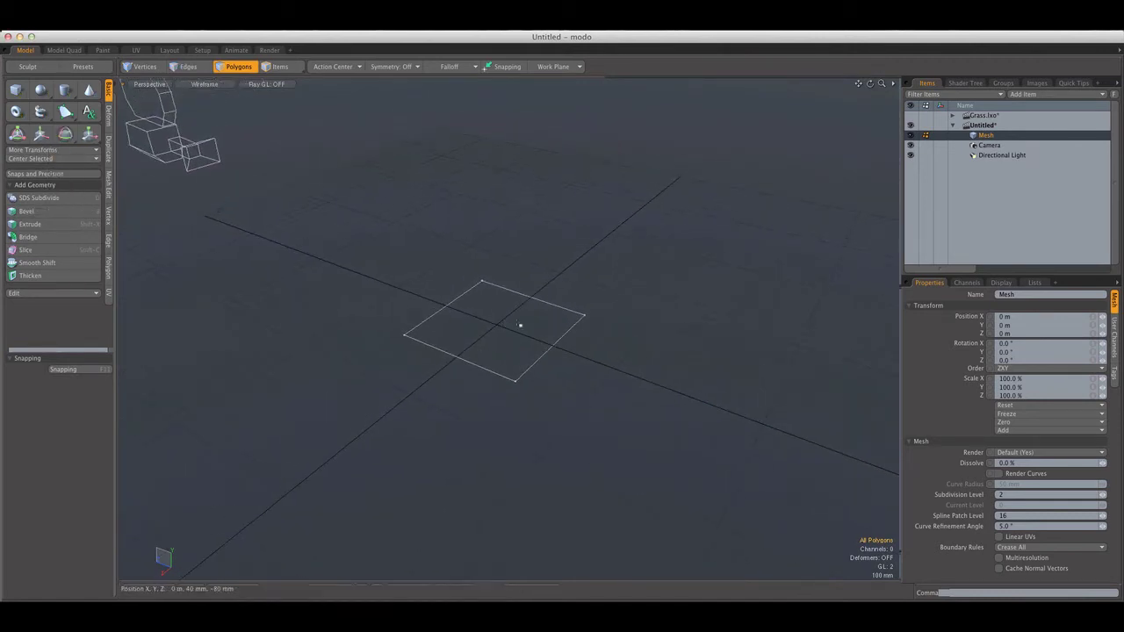
{"action": "key", "text": "m"}
{"action": "key", "text": "Return"}
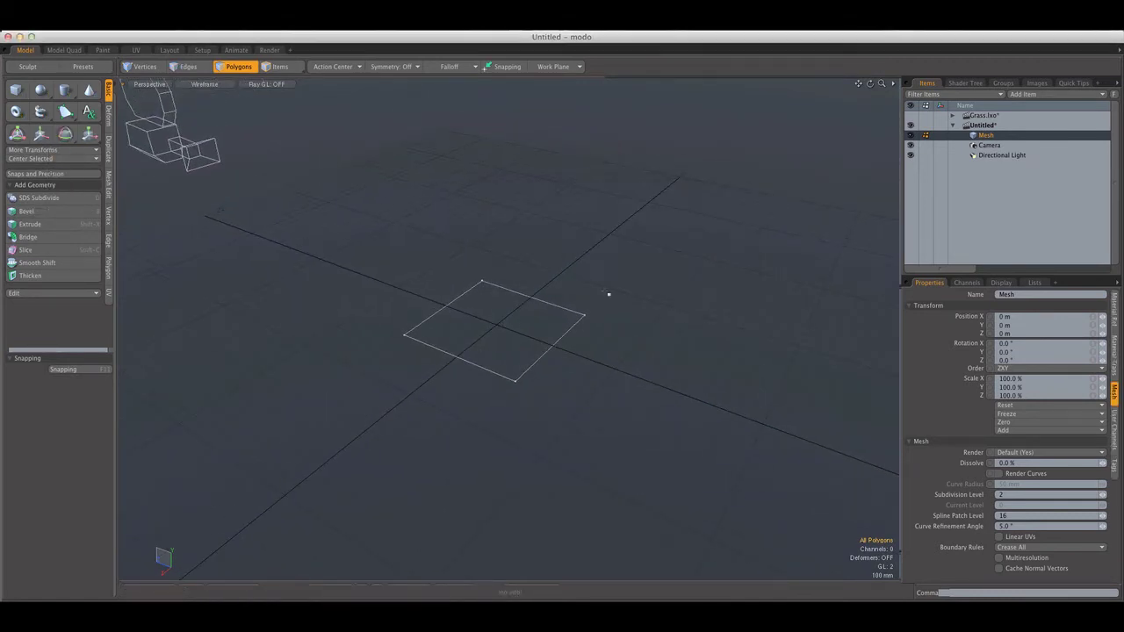
Step: Switch to the Render layout with the Shader Tree shown and orbit the render preview so a corner of the plane faces the camera
{"action": "left_click", "coordinate": [965, 83]}
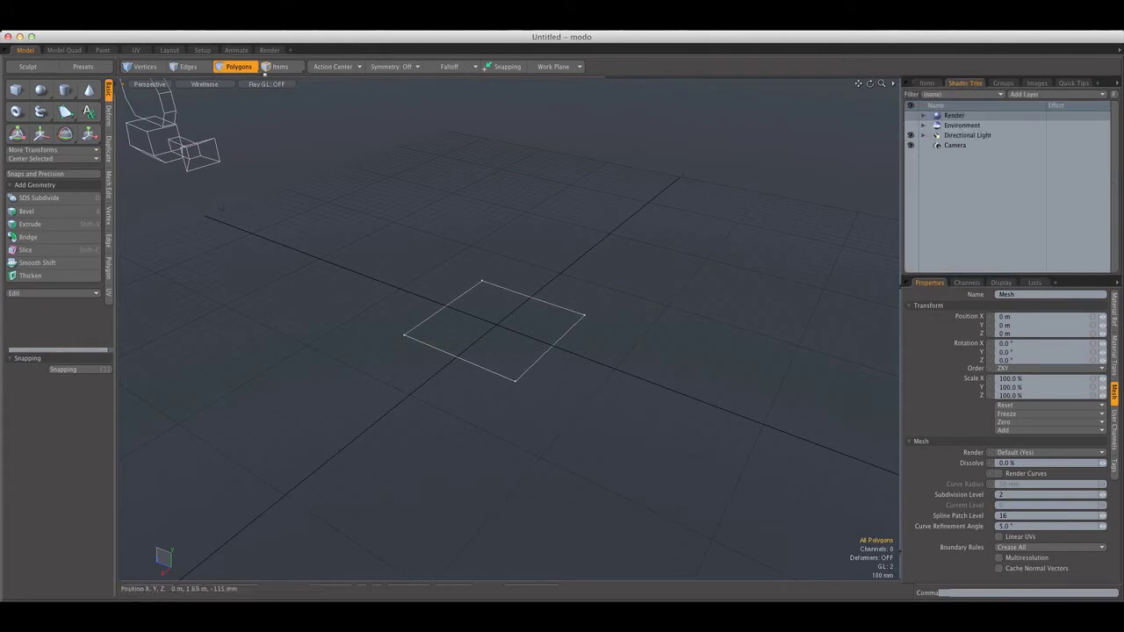
{"action": "left_click", "coordinate": [269, 50]}
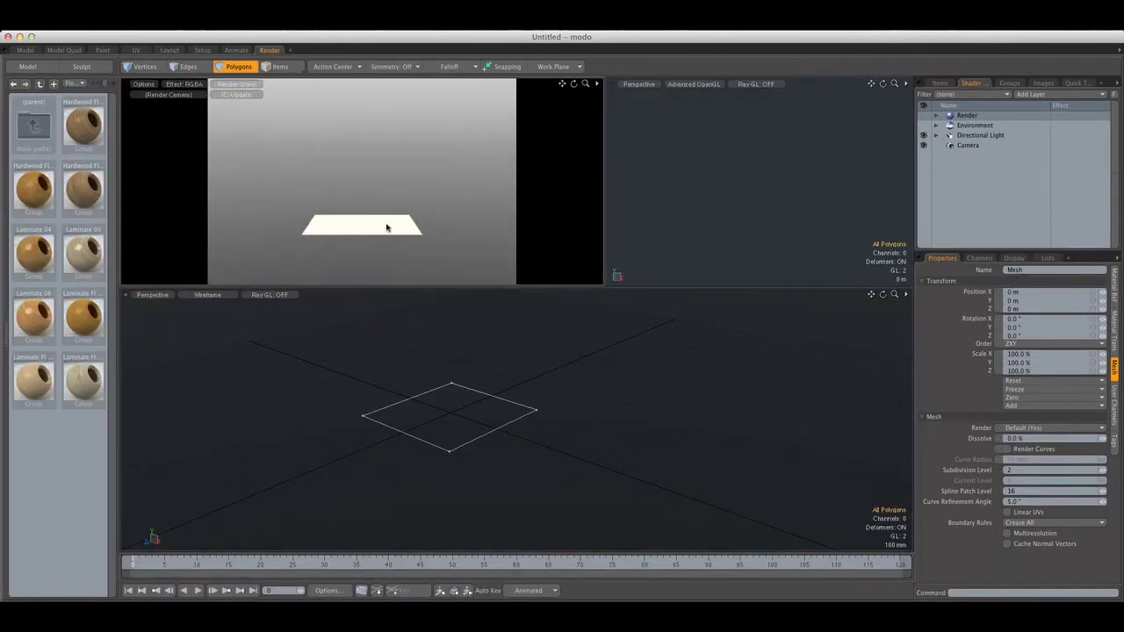
{"action": "mouse_move", "coordinate": [405, 229]}
{"action": "left_mouse_down", "text": "alt"}
{"action": "mouse_move", "coordinate": [404, 198]}
{"action": "mouse_move", "coordinate": [401, 212]}
{"action": "left_mouse_up", "text": "alt"}
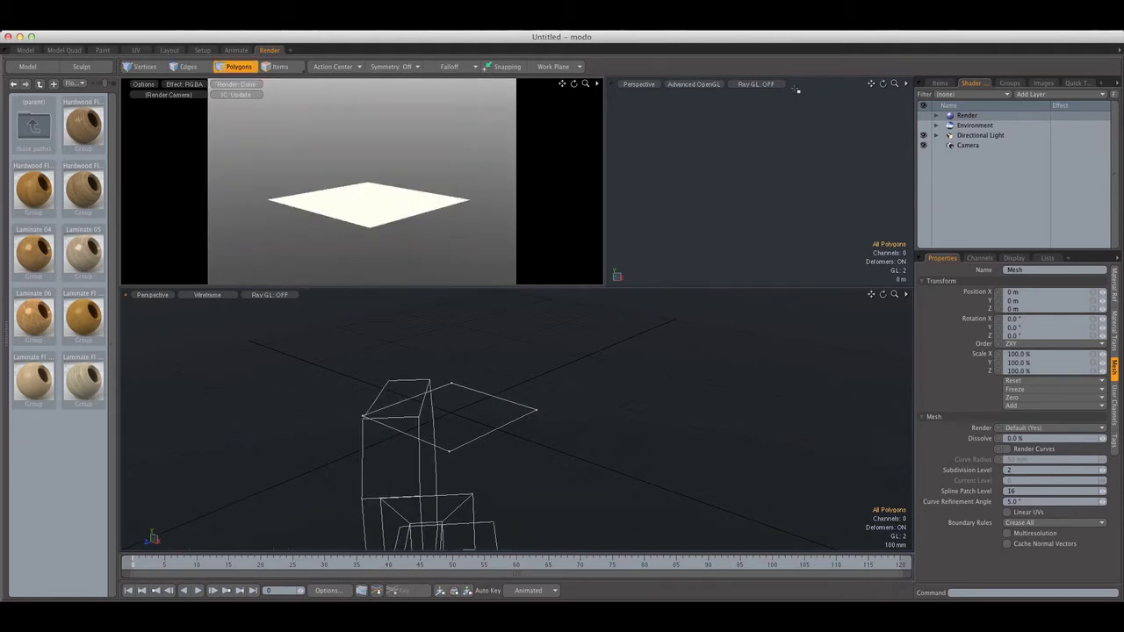
Step: Add a Fur Material layer inside the Grass material group, above its base Material
{"action": "left_click", "coordinate": [936, 115]}
{"action": "left_click", "coordinate": [975, 155]}
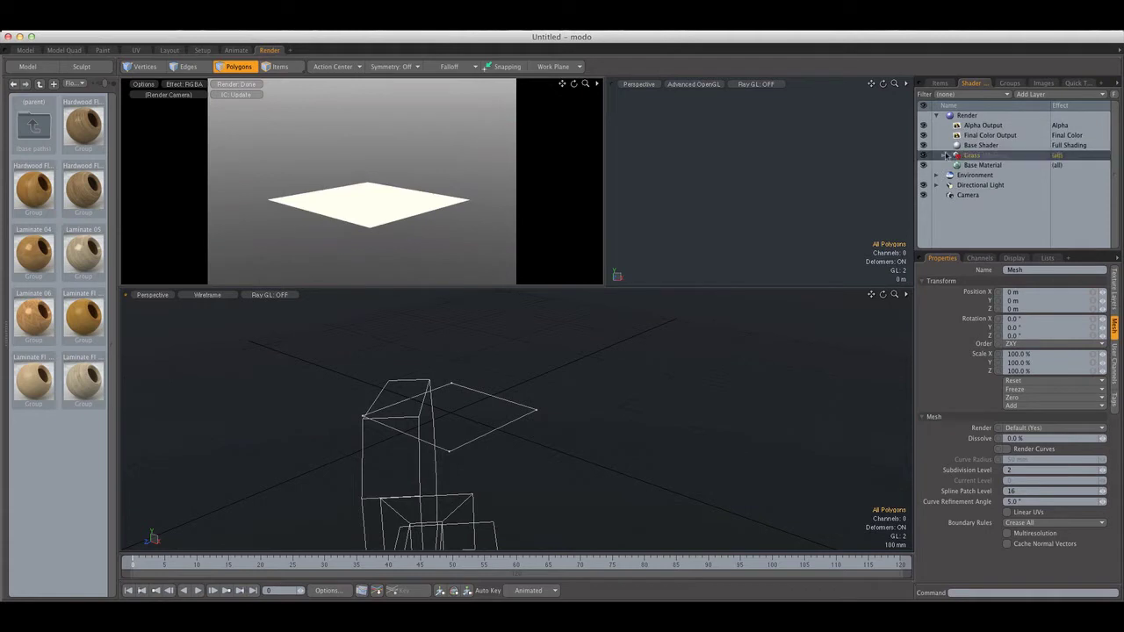
{"action": "left_click", "coordinate": [943, 155]}
{"action": "left_click", "coordinate": [982, 165]}
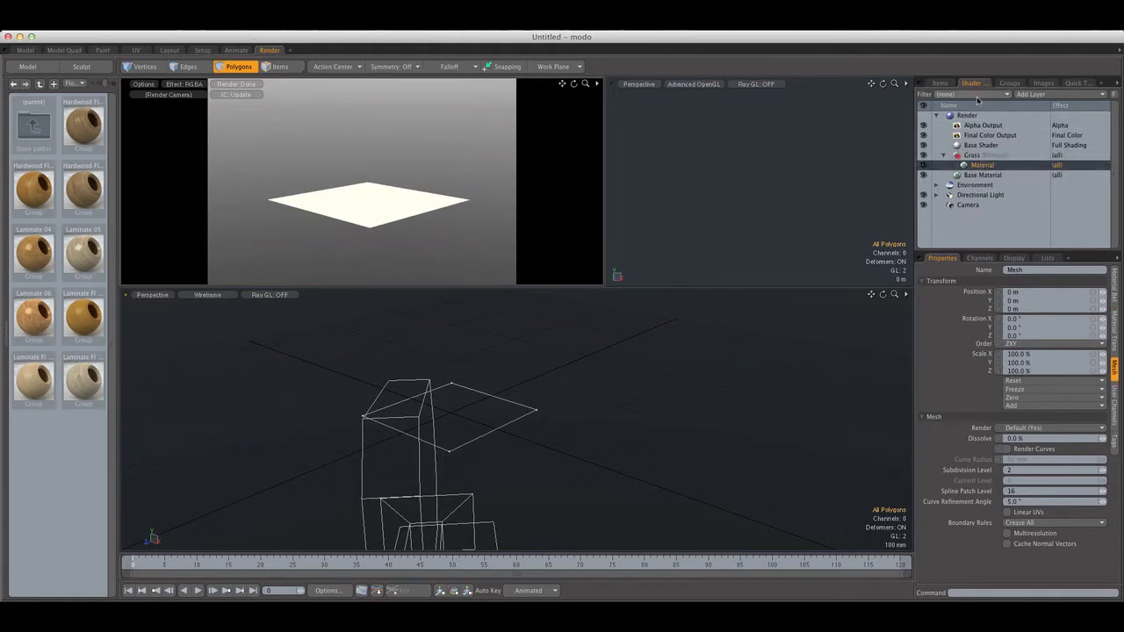
{"action": "left_click", "coordinate": [1045, 95]}
{"action": "mouse_move", "coordinate": [1032, 150]}
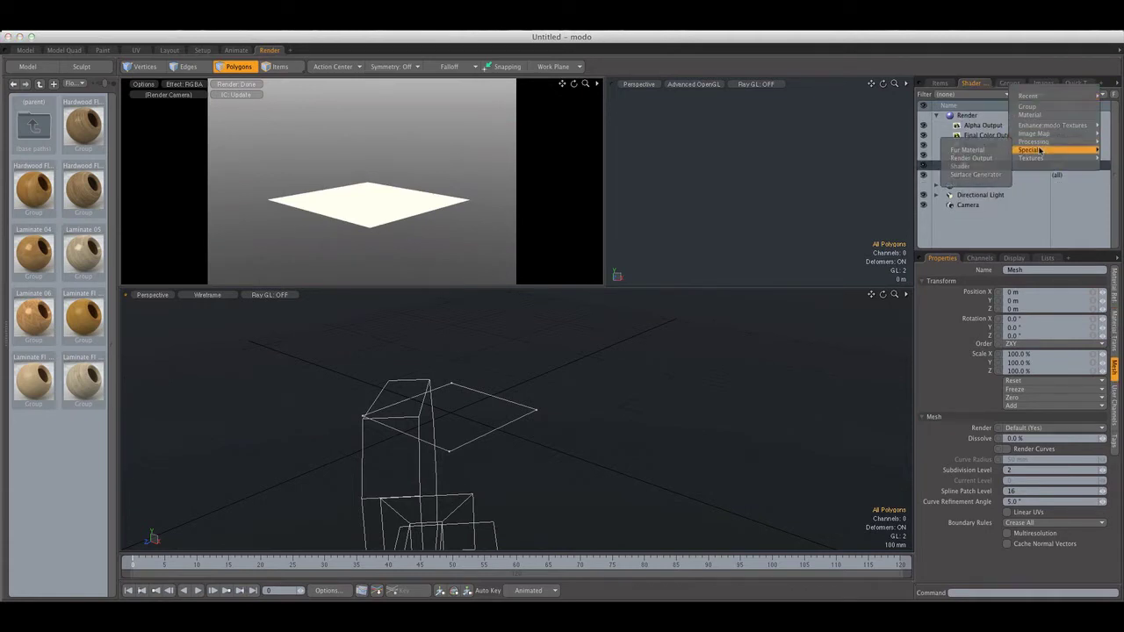
{"action": "left_click", "coordinate": [978, 152]}
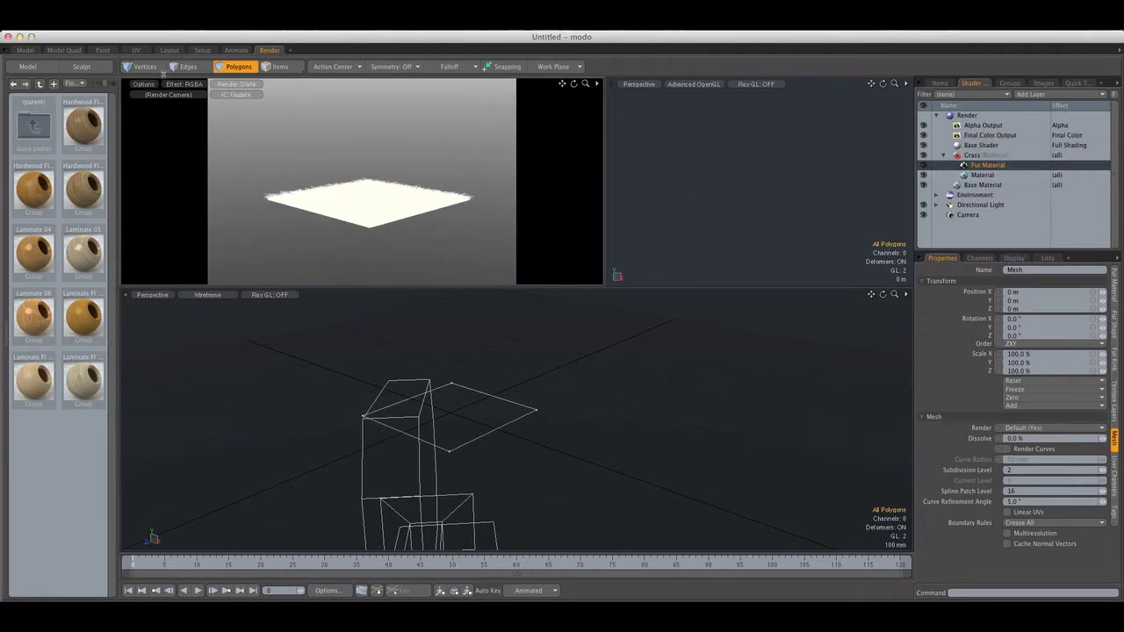
Step: Set the render preview's effect to Final Color Output and bring the camera closer to the furry plane
{"action": "left_click", "coordinate": [180, 88]}
{"action": "left_click", "coordinate": [194, 121]}
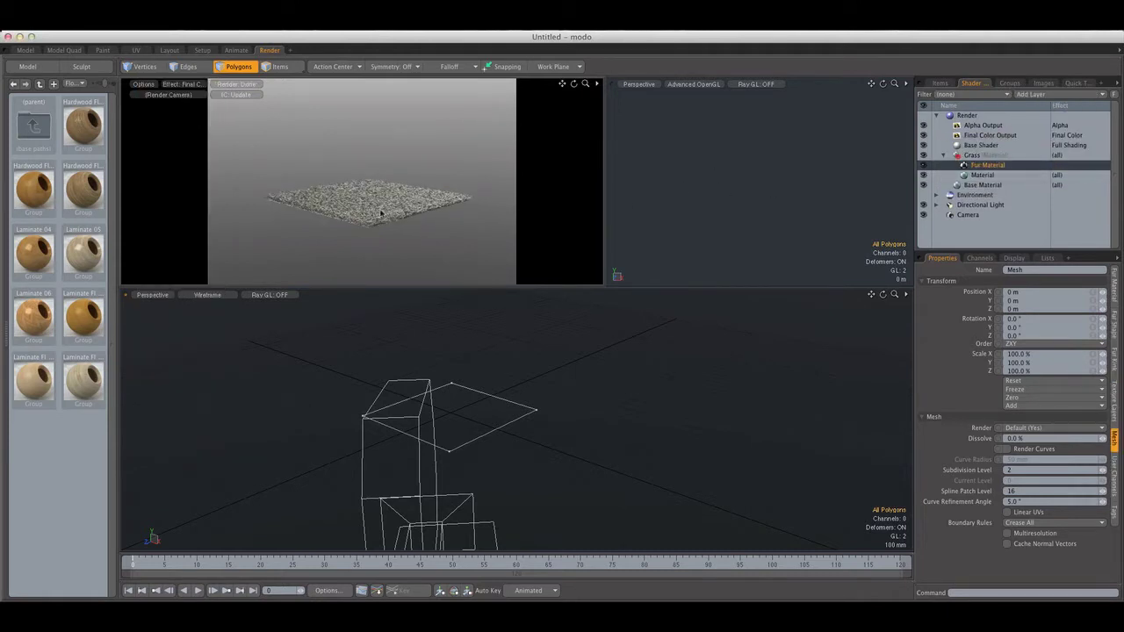
{"action": "mouse_move", "coordinate": [381, 214]}
{"action": "left_mouse_down", "text": "ctrl+alt"}
{"action": "mouse_move", "coordinate": [413, 213]}
{"action": "mouse_move", "coordinate": [369, 213]}
{"action": "mouse_move", "coordinate": [372, 235]}
{"action": "mouse_move", "coordinate": [397, 215]}
{"action": "left_mouse_up", "text": "ctrl+alt"}
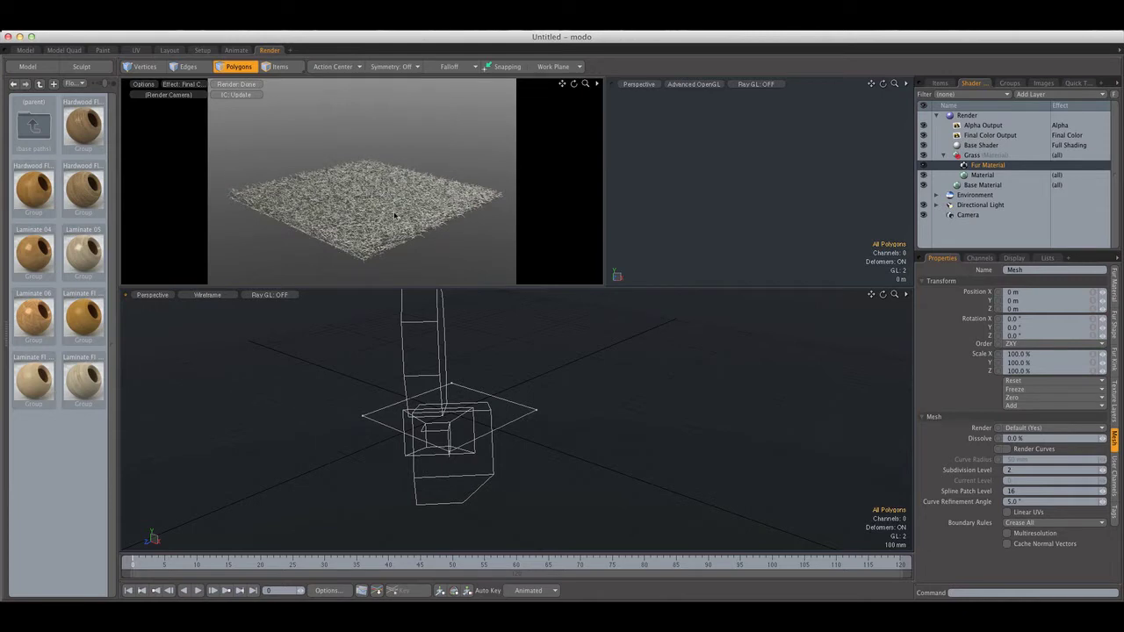
Step: Look through the fur layer's Fur Material, Fur Shape and Fur Kink properties
{"action": "left_click", "coordinate": [1113, 297]}
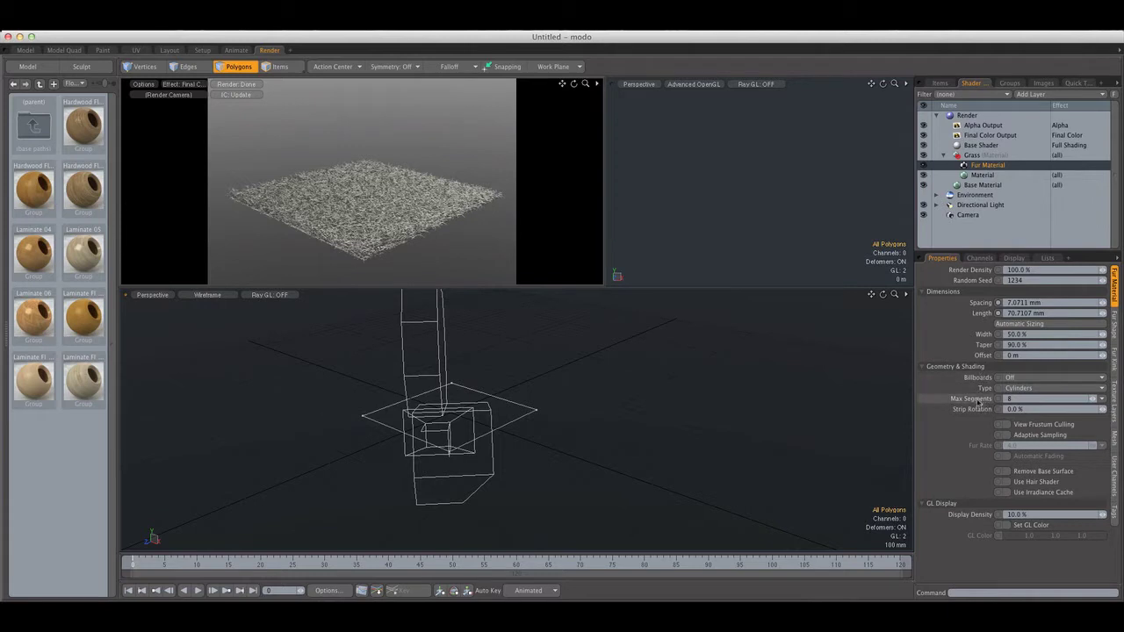
{"action": "left_click", "coordinate": [1118, 327]}
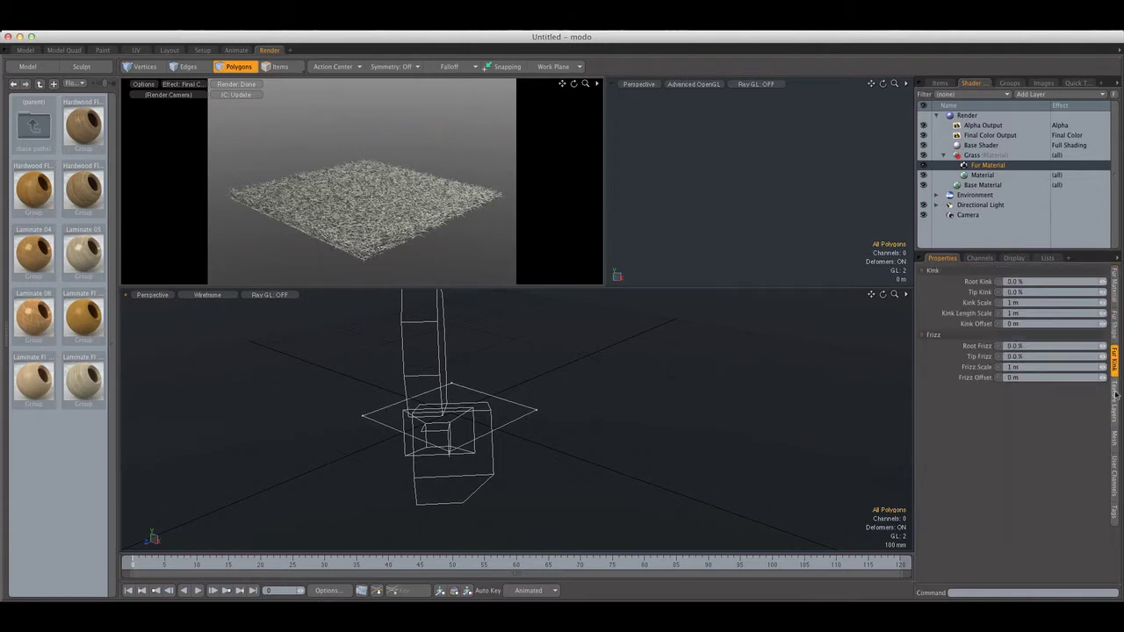
{"action": "left_click", "coordinate": [1120, 362]}
{"action": "left_click", "coordinate": [1116, 327]}
{"action": "left_click", "coordinate": [1116, 300]}
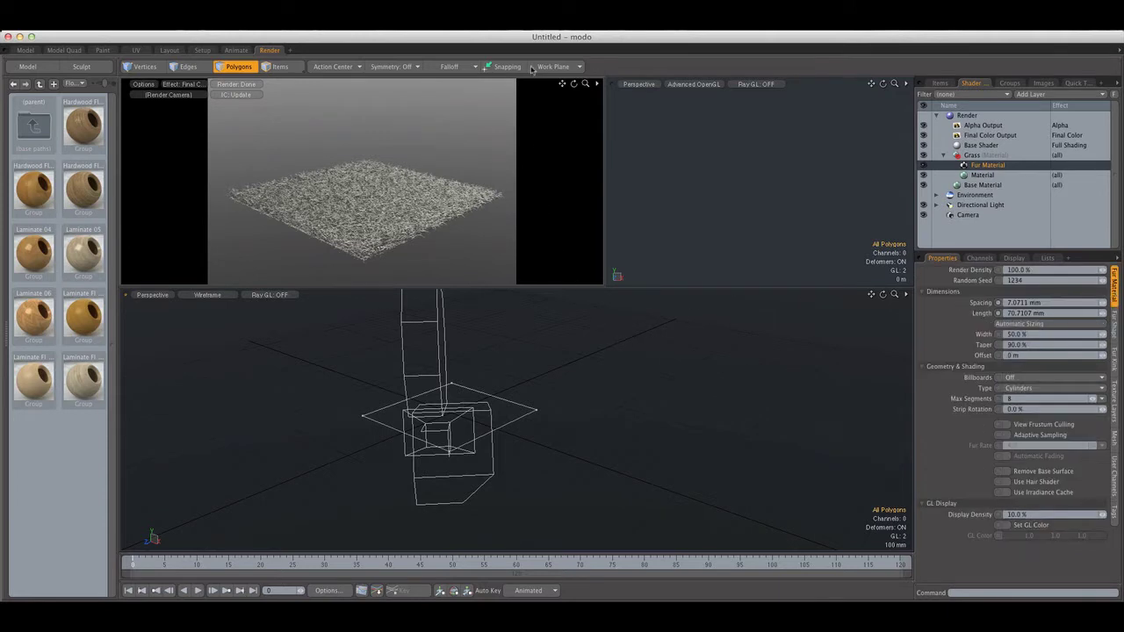
Step: Open the inline help page for the Fur Material's Spacing property
{"action": "left_click", "coordinate": [527, 32]}
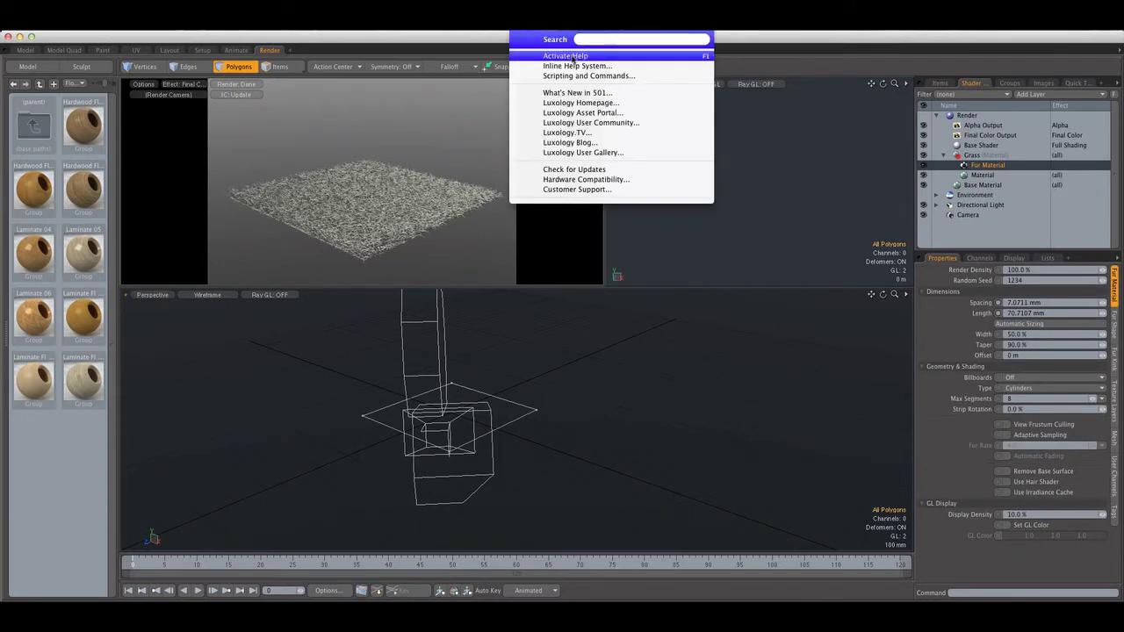
{"action": "left_click", "coordinate": [640, 131]}
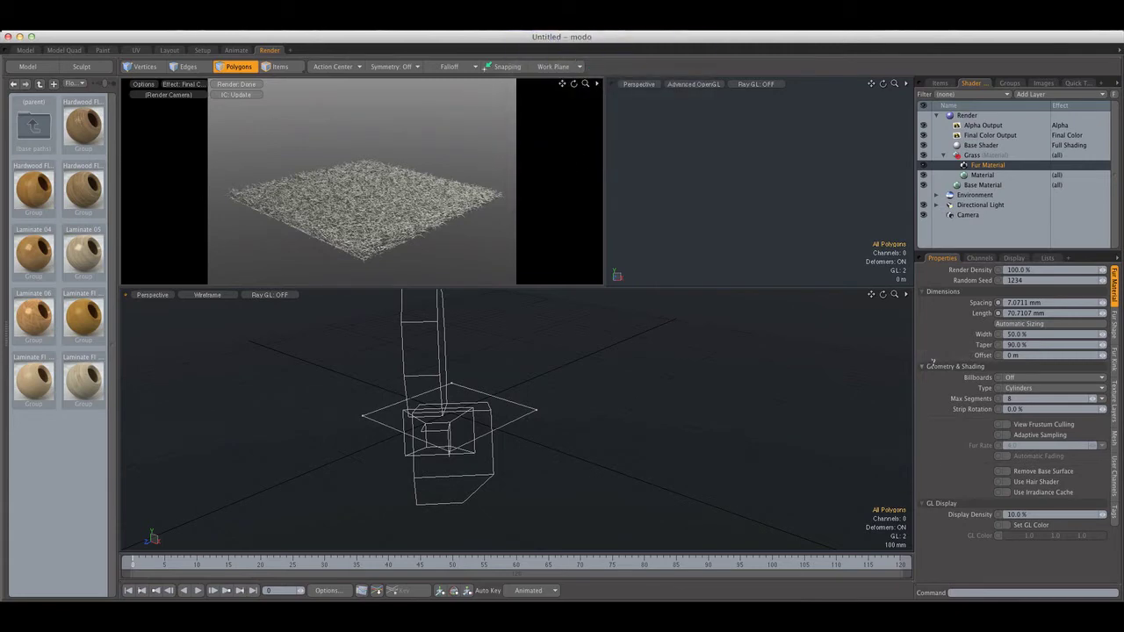
{"action": "left_click", "coordinate": [979, 302]}
Step: Read the help page's explanations and sample images of the Fur Material, Fur Shape and Fur Kink settings, and close the help
{"action": "scroll", "coordinate": [630, 257], "scroll_direction": "down", "scroll_amount": 15}
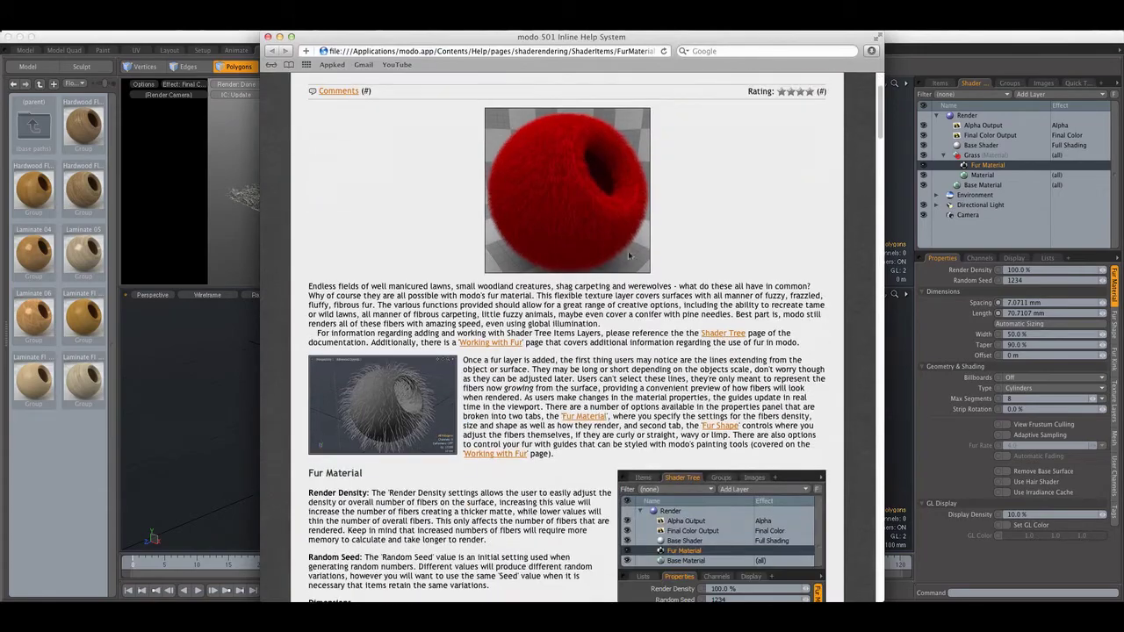
{"action": "scroll", "coordinate": [631, 253], "scroll_direction": "down", "scroll_amount": 10}
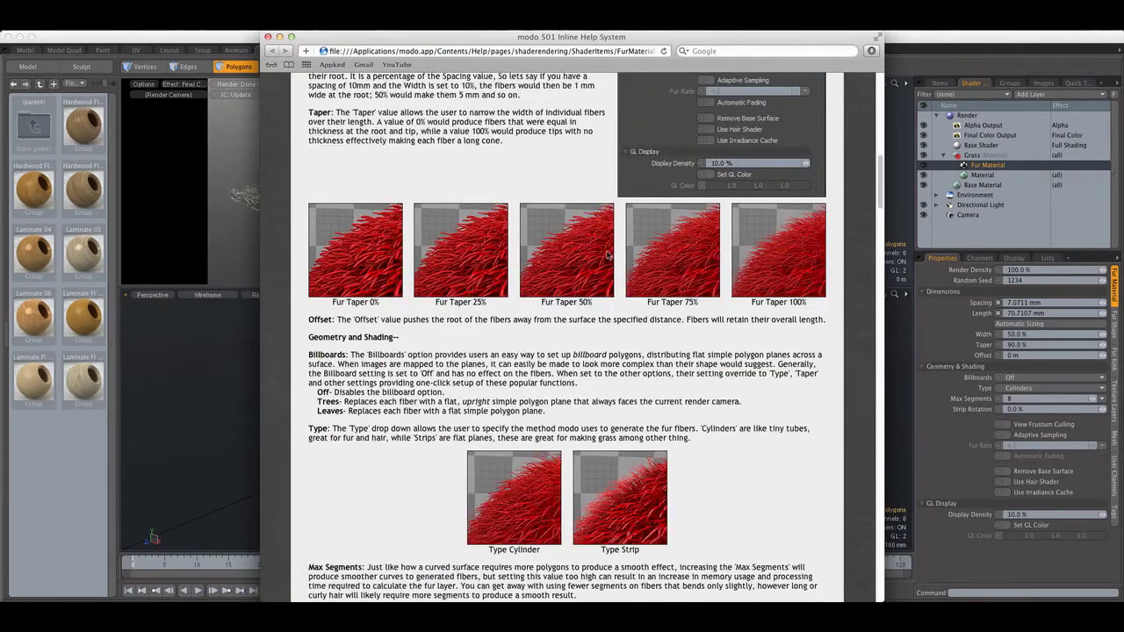
{"action": "scroll", "coordinate": [612, 258], "scroll_direction": "down", "scroll_amount": 20}
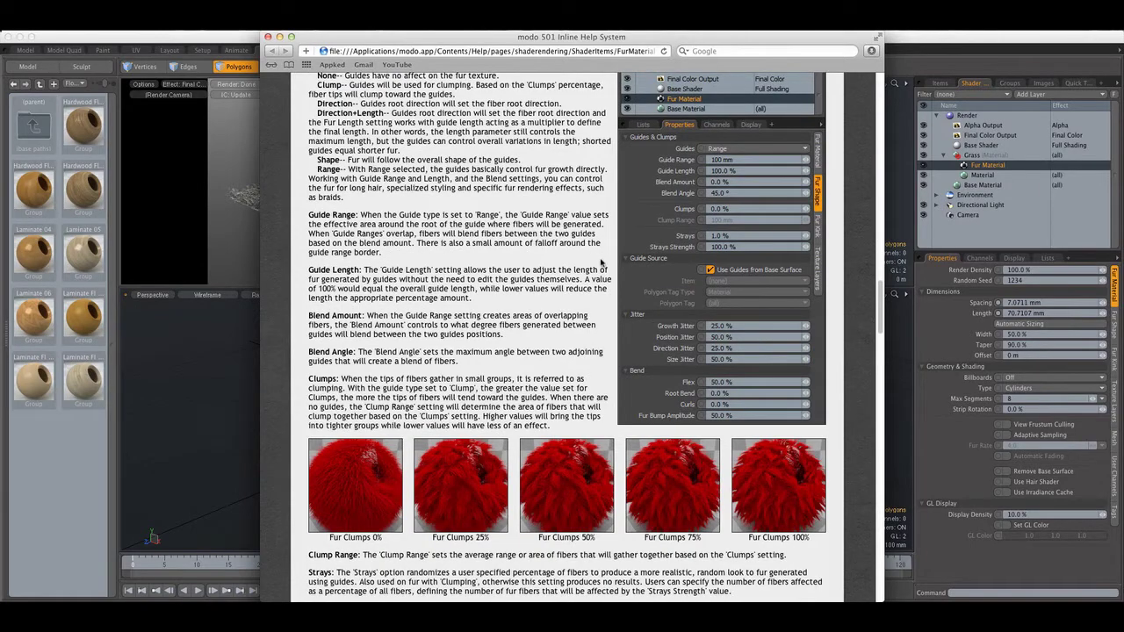
{"action": "scroll", "coordinate": [602, 262], "scroll_direction": "down", "scroll_amount": 20}
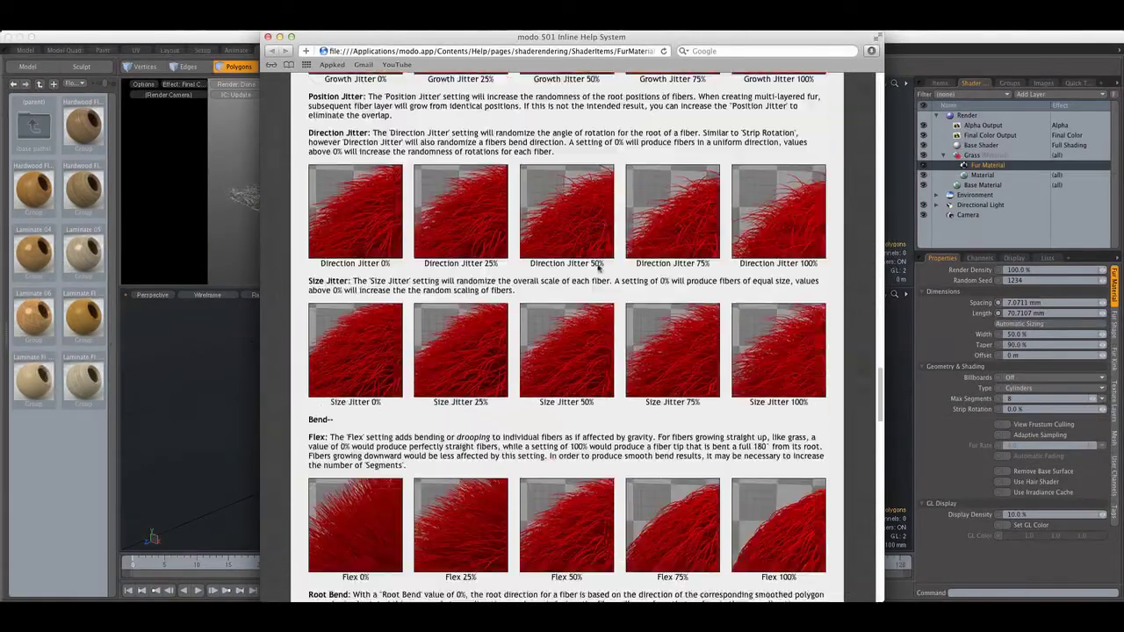
{"action": "scroll", "coordinate": [601, 268], "scroll_direction": "down", "scroll_amount": 20}
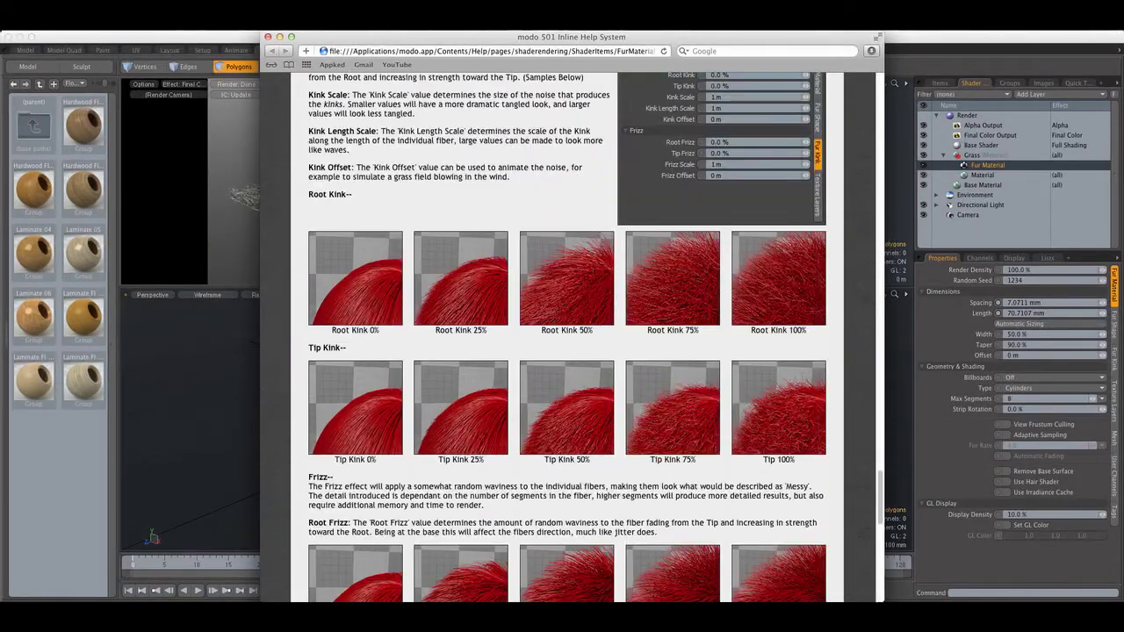
{"action": "scroll", "coordinate": [595, 275], "scroll_direction": "down", "scroll_amount": 10}
{"action": "scroll", "coordinate": [594, 274], "scroll_direction": "up", "scroll_amount": 12}
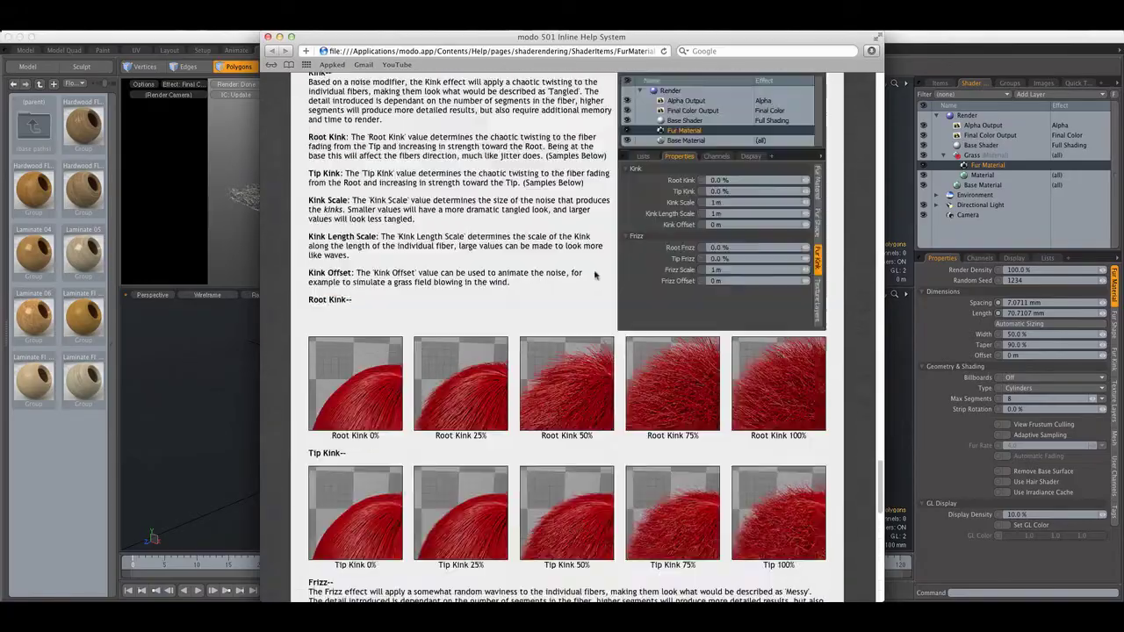
{"action": "scroll", "coordinate": [595, 275], "scroll_direction": "up", "scroll_amount": 20}
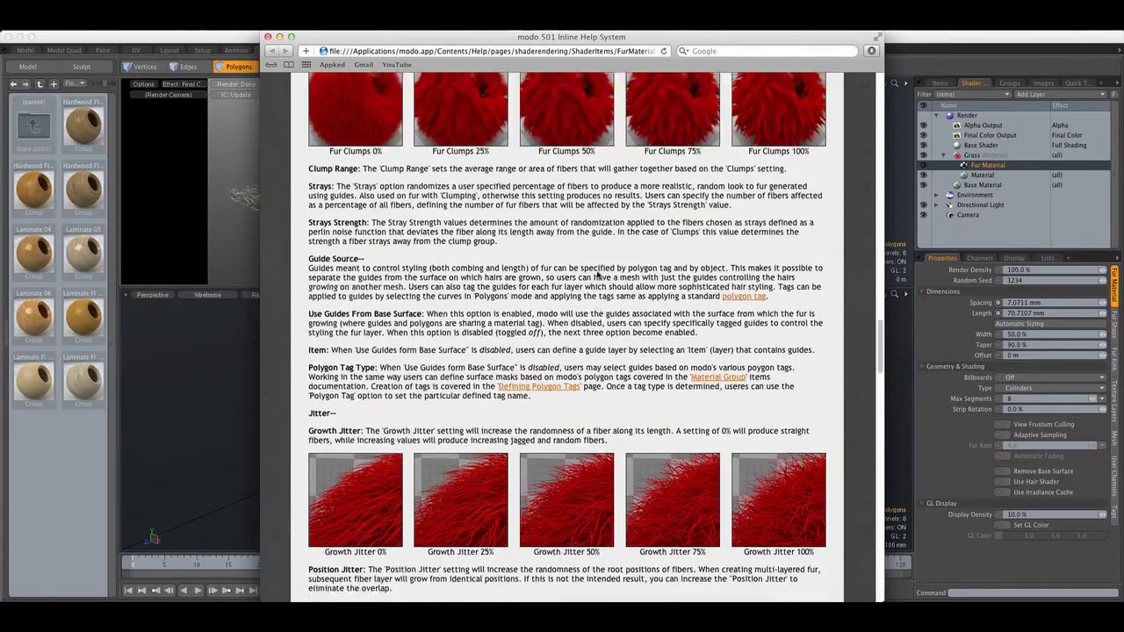
{"action": "scroll", "coordinate": [597, 275], "scroll_direction": "up", "scroll_amount": 20}
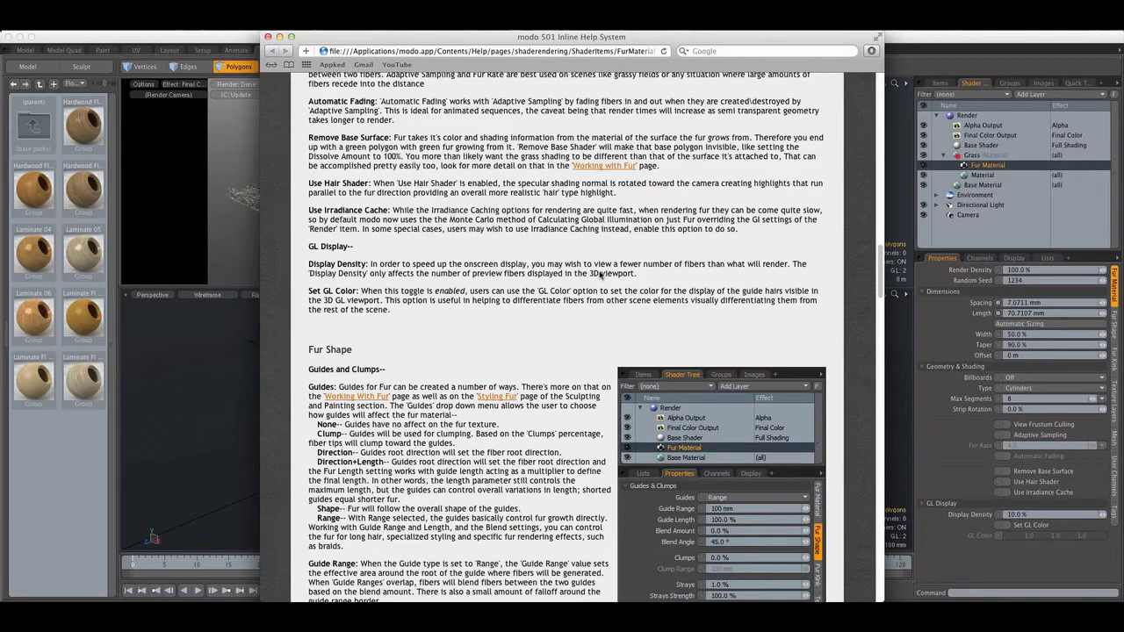
{"action": "scroll", "coordinate": [600, 275], "scroll_direction": "up", "scroll_amount": 20}
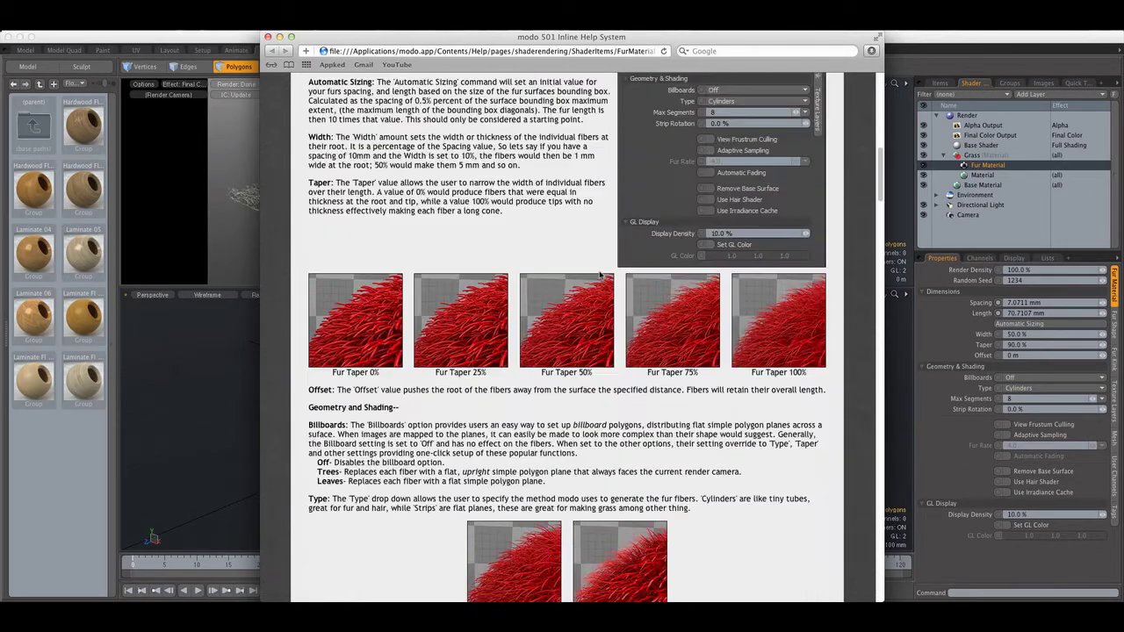
{"action": "scroll", "coordinate": [600, 275], "scroll_direction": "up", "scroll_amount": 20}
{"action": "scroll", "coordinate": [601, 275], "scroll_direction": "down", "scroll_amount": 10}
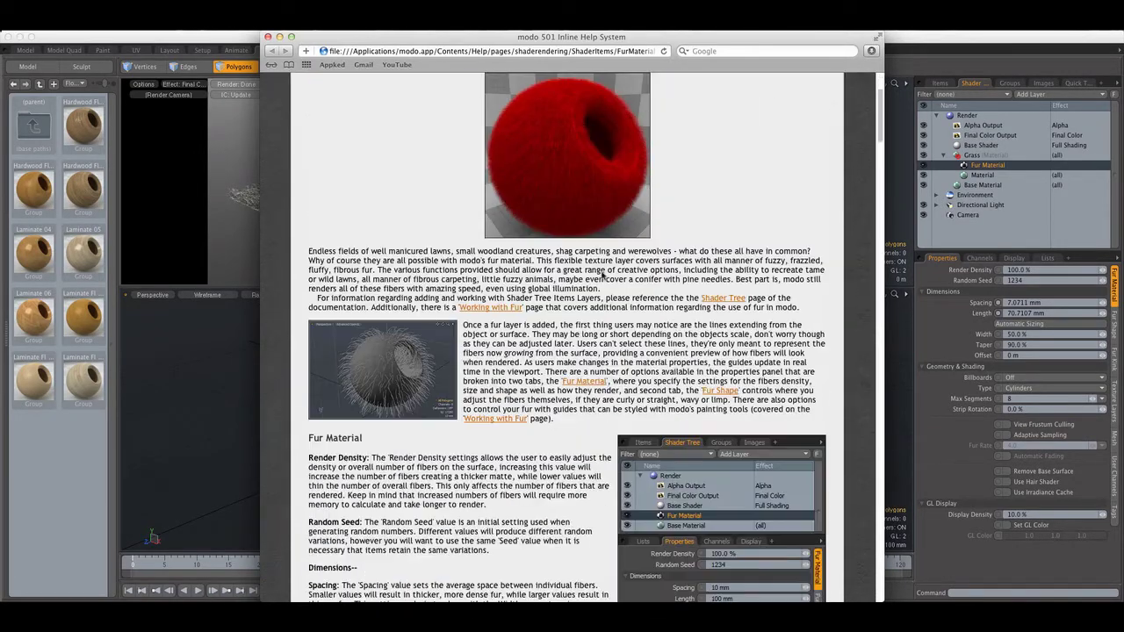
{"action": "scroll", "coordinate": [601, 275], "scroll_direction": "down", "scroll_amount": 3}
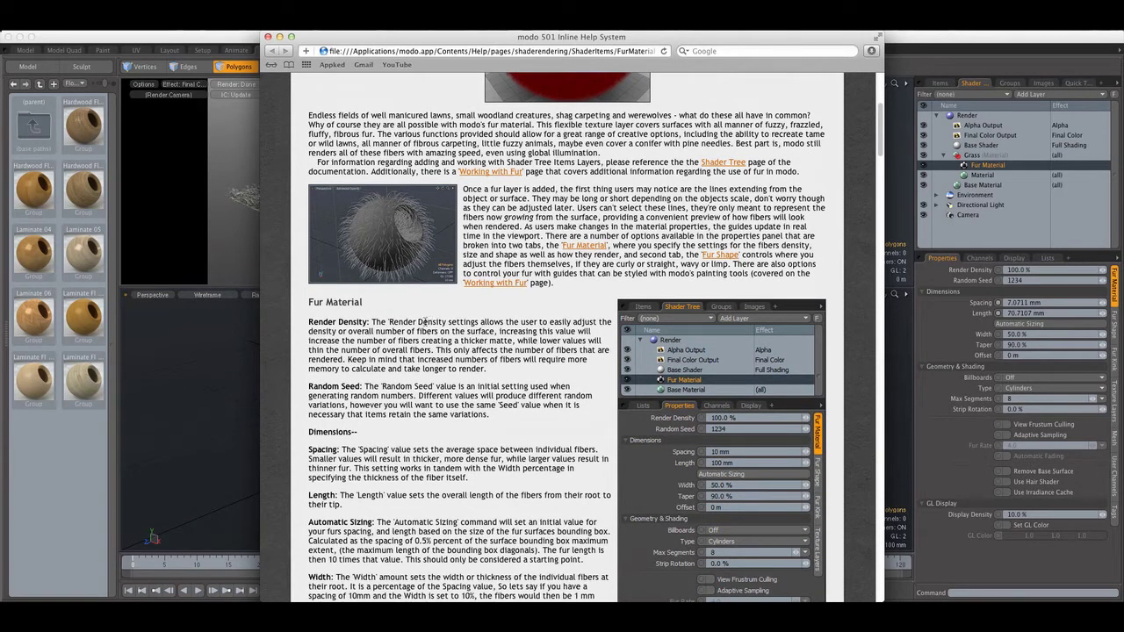
{"action": "scroll", "coordinate": [430, 323], "scroll_direction": "down", "scroll_amount": 5}
{"action": "scroll", "coordinate": [435, 406], "scroll_direction": "down", "scroll_amount": 12}
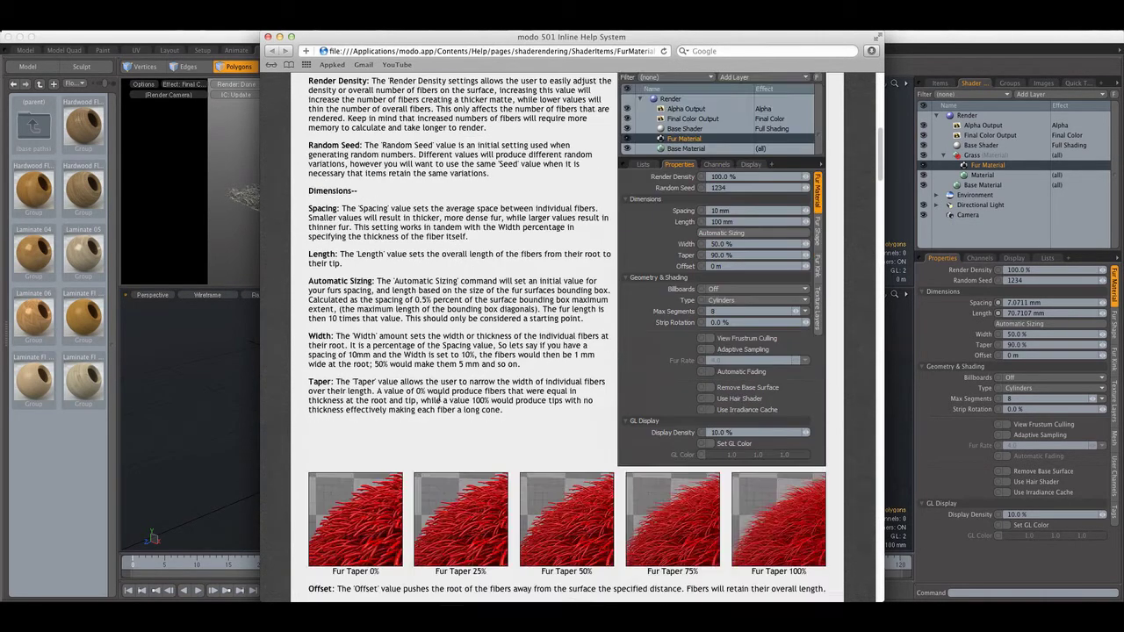
{"action": "left_click", "coordinate": [268, 37]}
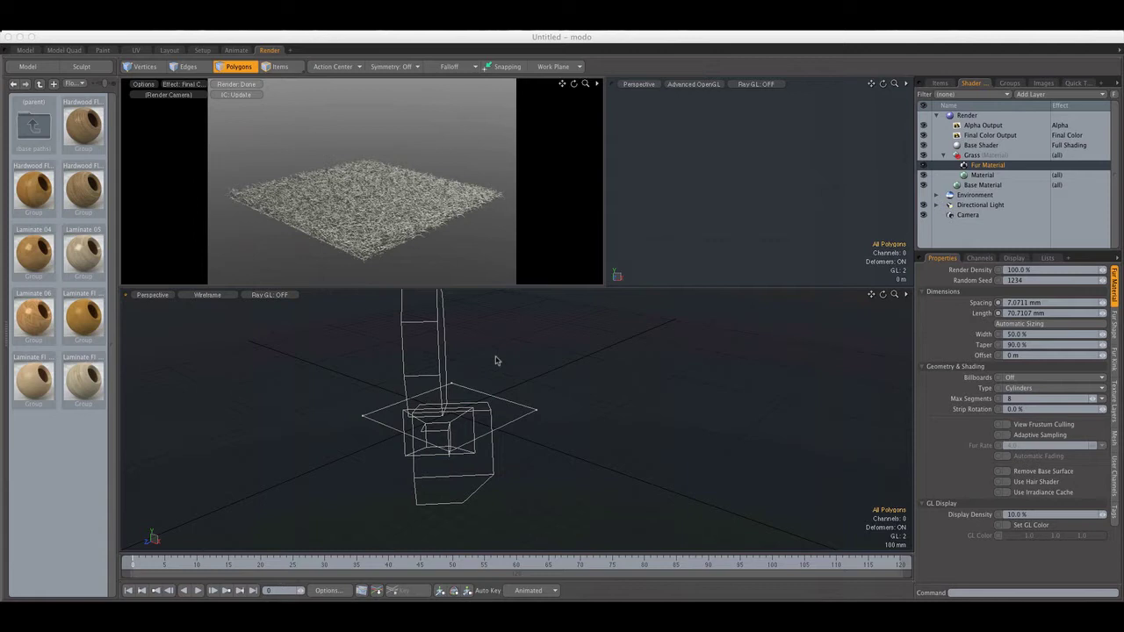
Step: Set the Fur Material's Render Density to 20%
{"action": "left_click", "coordinate": [1016, 272]}
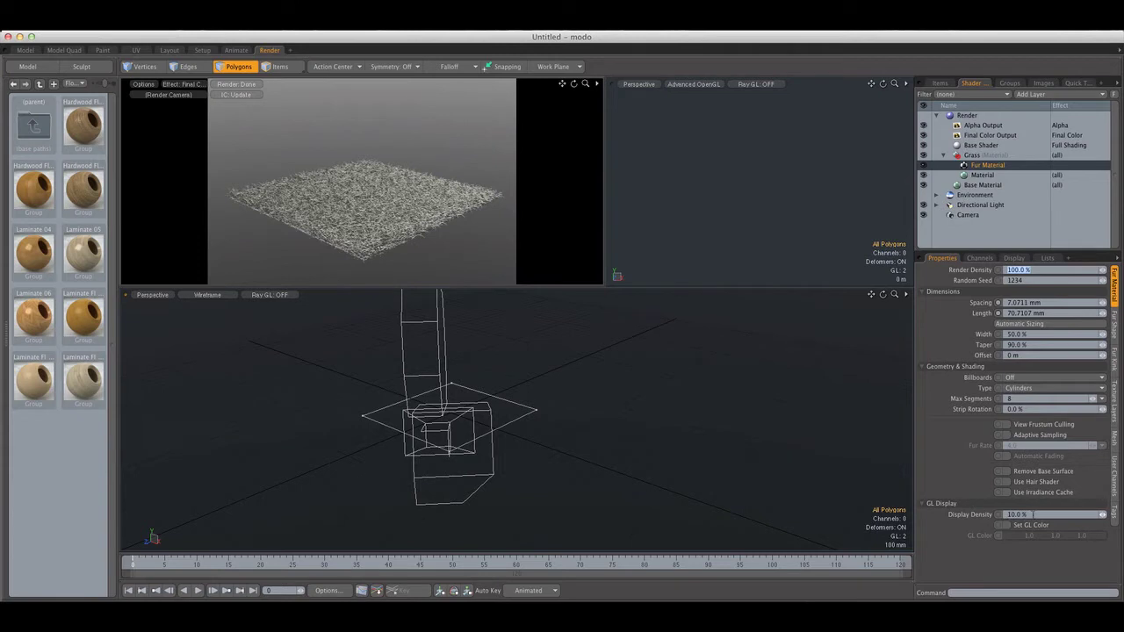
{"action": "left_click", "coordinate": [1034, 516]}
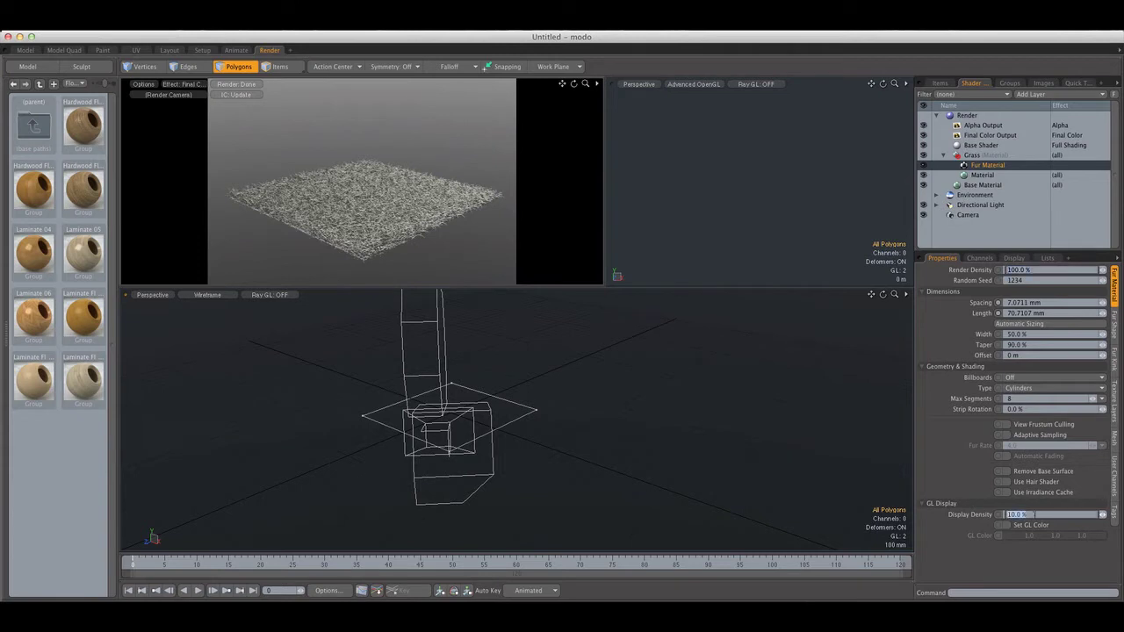
{"action": "left_click", "coordinate": [615, 447]}
{"action": "scroll", "coordinate": [467, 436], "scroll_direction": "up", "scroll_amount": 5}
{"action": "scroll", "coordinate": [471, 435], "scroll_direction": "down", "scroll_amount": 1}
{"action": "left_click_drag", "start_coordinate": [486, 432], "coordinate": [553, 444], "text": "alt+shift"}
{"action": "scroll", "coordinate": [607, 417], "scroll_direction": "down", "scroll_amount": 3}
{"action": "left_click_drag", "start_coordinate": [607, 414], "coordinate": [627, 430], "text": "alt"}
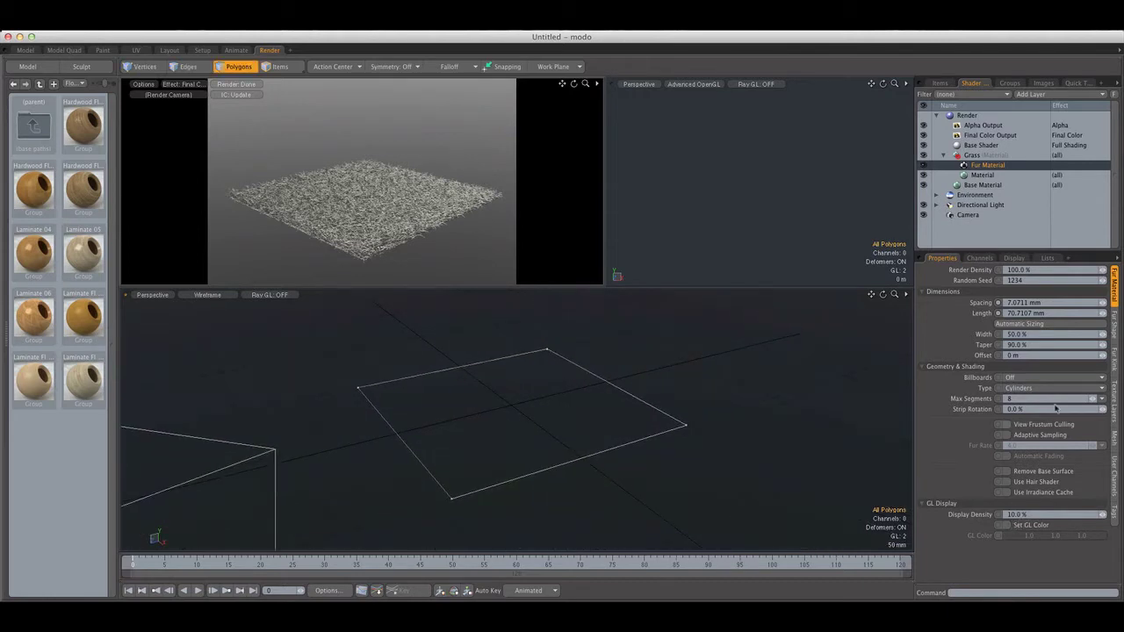
{"action": "left_click", "coordinate": [1071, 269]}
{"action": "type", "text": "20"}
{"action": "key", "text": "Return"}
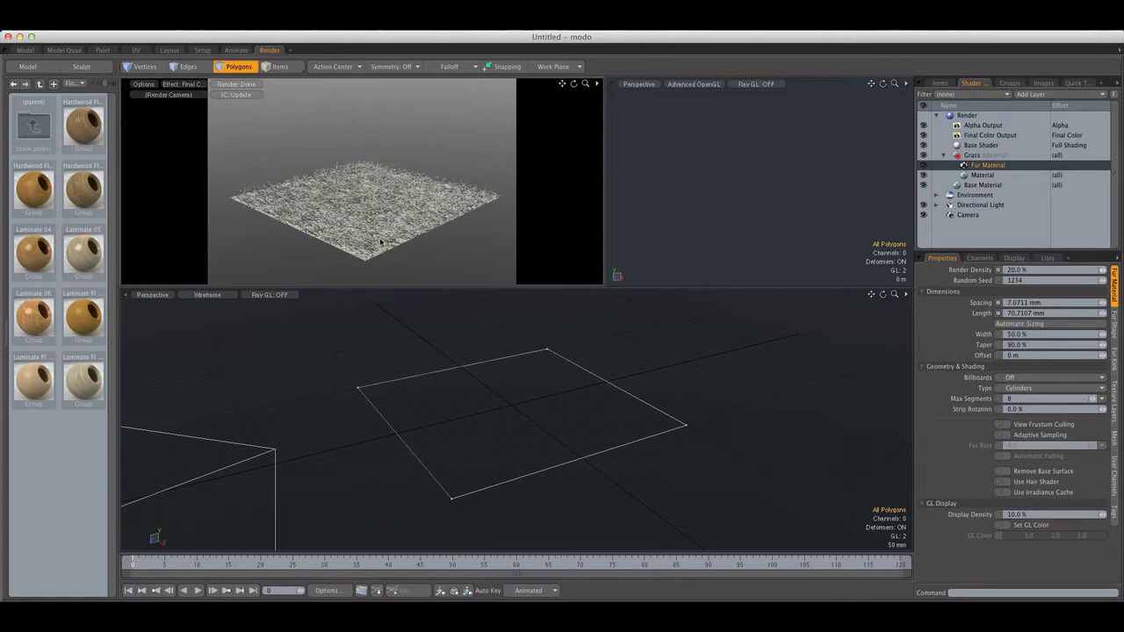
Step: Return the Fur Material's Render Density to 100%
{"action": "left_click", "coordinate": [1029, 271]}
{"action": "type", "text": "100"}
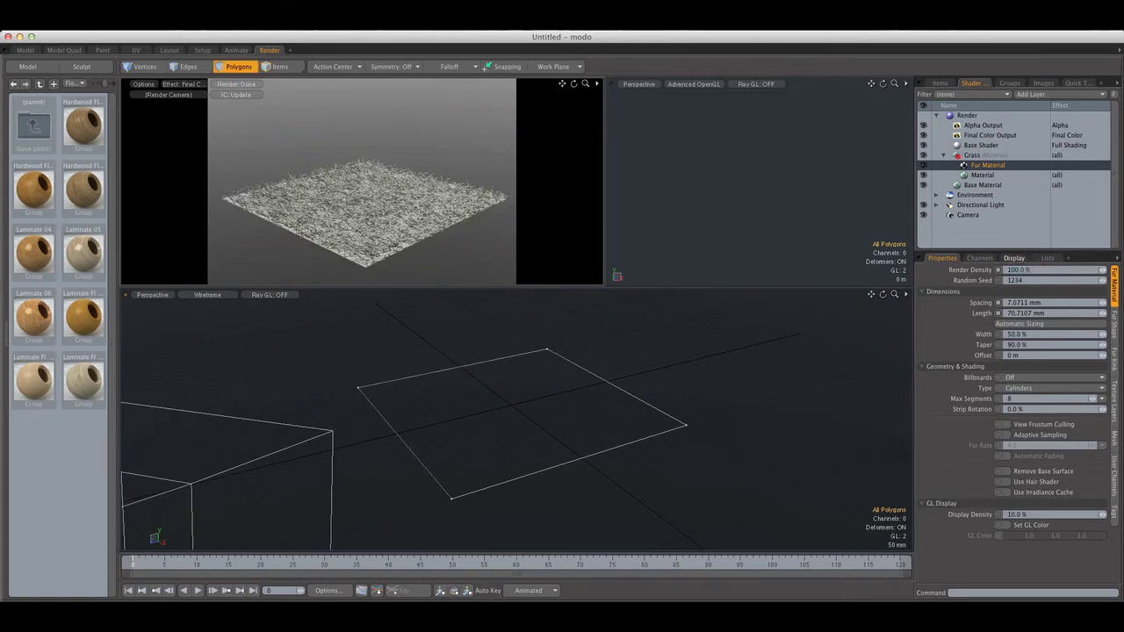
{"action": "key", "text": "Return"}
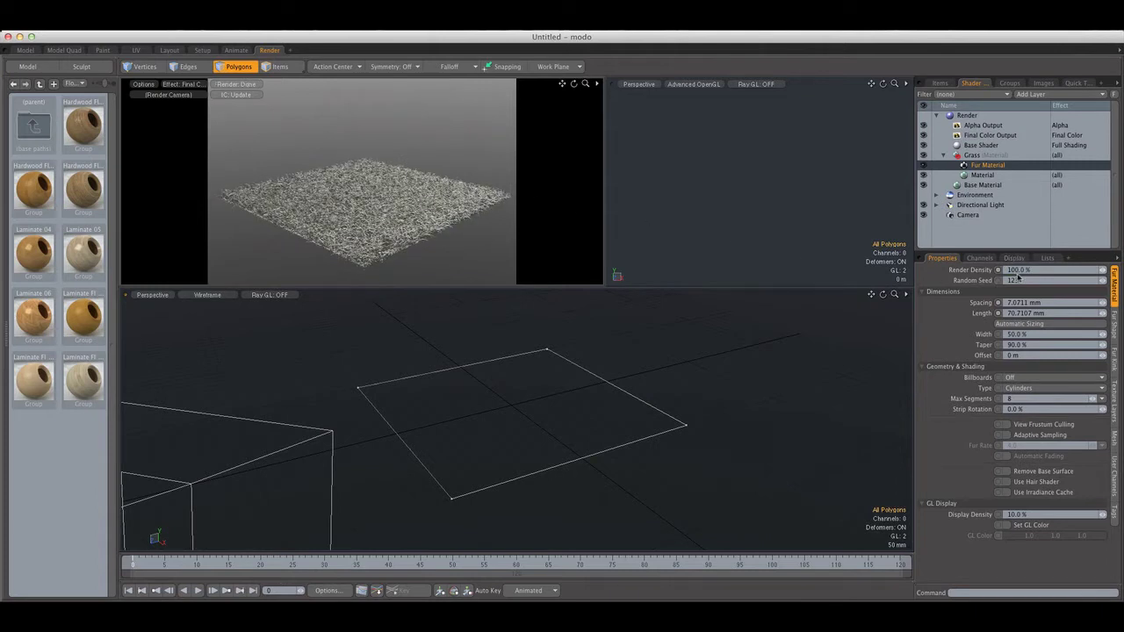
Step: Set the Fur Material's Random Seed to 5646
{"action": "mouse_move", "coordinate": [567, 316]}
{"action": "right_mouse_down"}
{"action": "mouse_move", "coordinate": [462, 316]}
{"action": "mouse_move", "coordinate": [542, 511]}
{"action": "mouse_move", "coordinate": [584, 511]}
{"action": "right_mouse_up"}
{"action": "left_click", "coordinate": [1033, 279]}
{"action": "type", "text": "5646"}
{"action": "key", "text": "Return"}
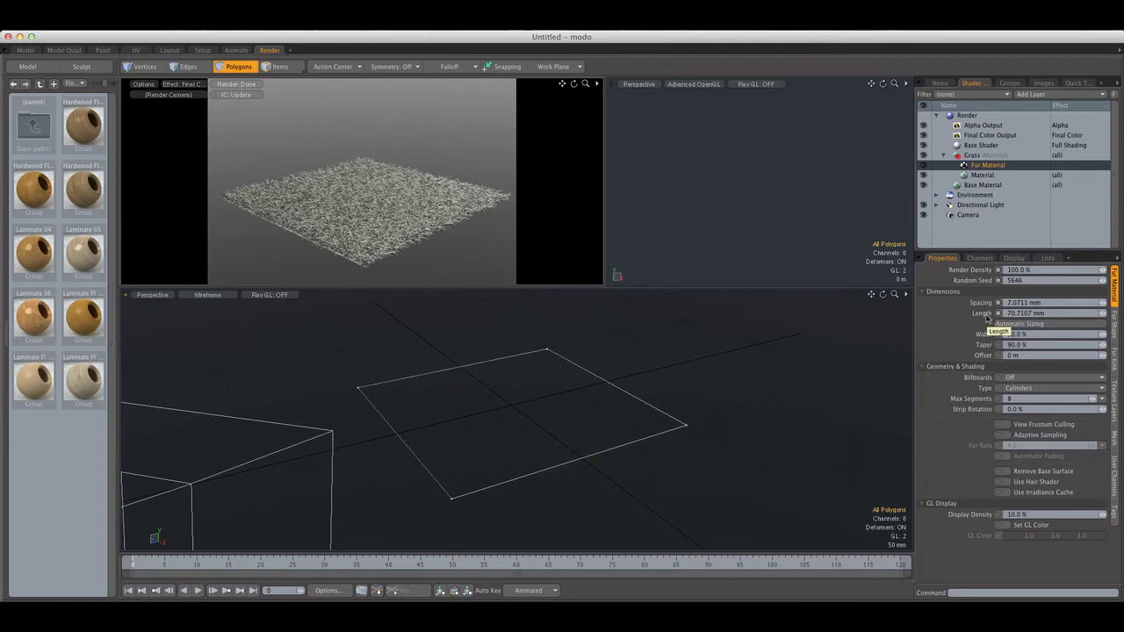
Step: Try a fur Spacing of 2 mm
{"action": "left_click", "coordinate": [1048, 302]}
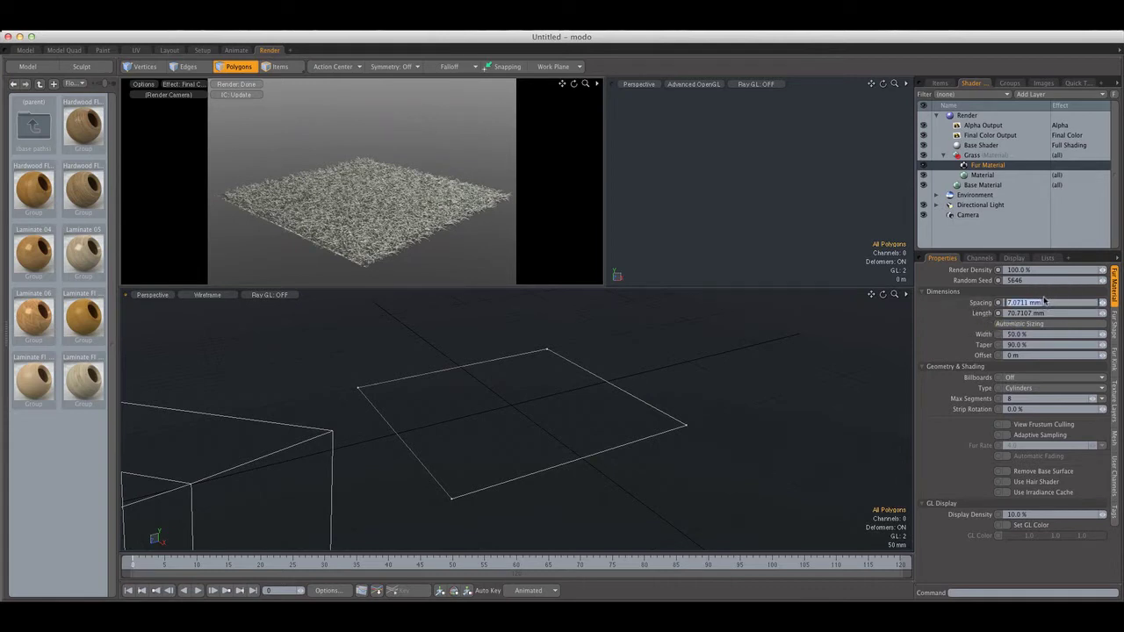
{"action": "type", "text": "mm"}
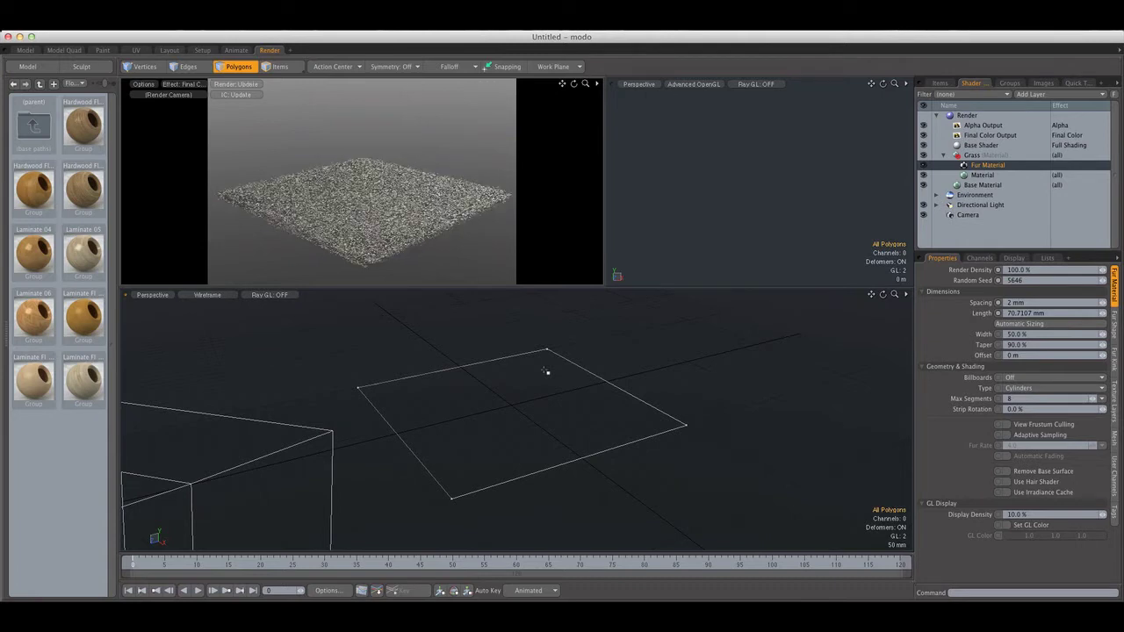
Step: Set the fur Spacing to 7 mm and the fur Length to 60 mm
{"action": "left_click", "coordinate": [1052, 303]}
{"action": "type", "text": "7"}
{"action": "key", "text": "Return"}
{"action": "key", "text": "Return"}
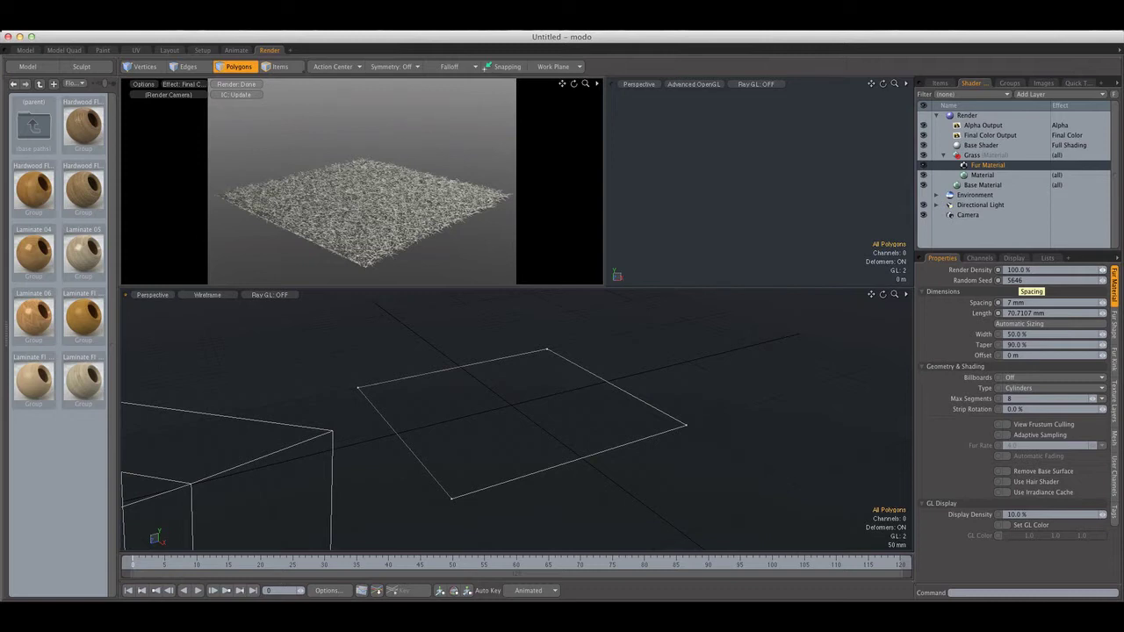
{"action": "left_click", "coordinate": [1045, 314]}
{"action": "type", "text": "60"}
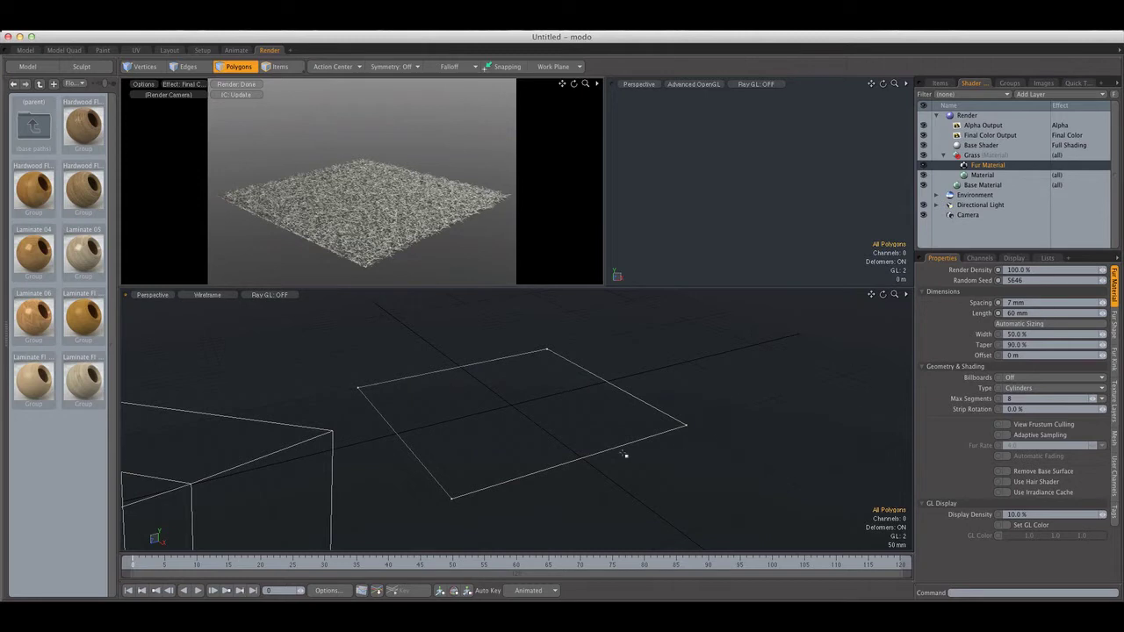
Step: Select the plane's polygon and apply Automatic Sizing to the fur dimensions
{"action": "mouse_move", "coordinate": [606, 345]}
{"action": "right_mouse_down"}
{"action": "mouse_move", "coordinate": [572, 333]}
{"action": "mouse_move", "coordinate": [410, 521]}
{"action": "mouse_move", "coordinate": [778, 384]}
{"action": "mouse_move", "coordinate": [752, 369]}
{"action": "right_mouse_up"}
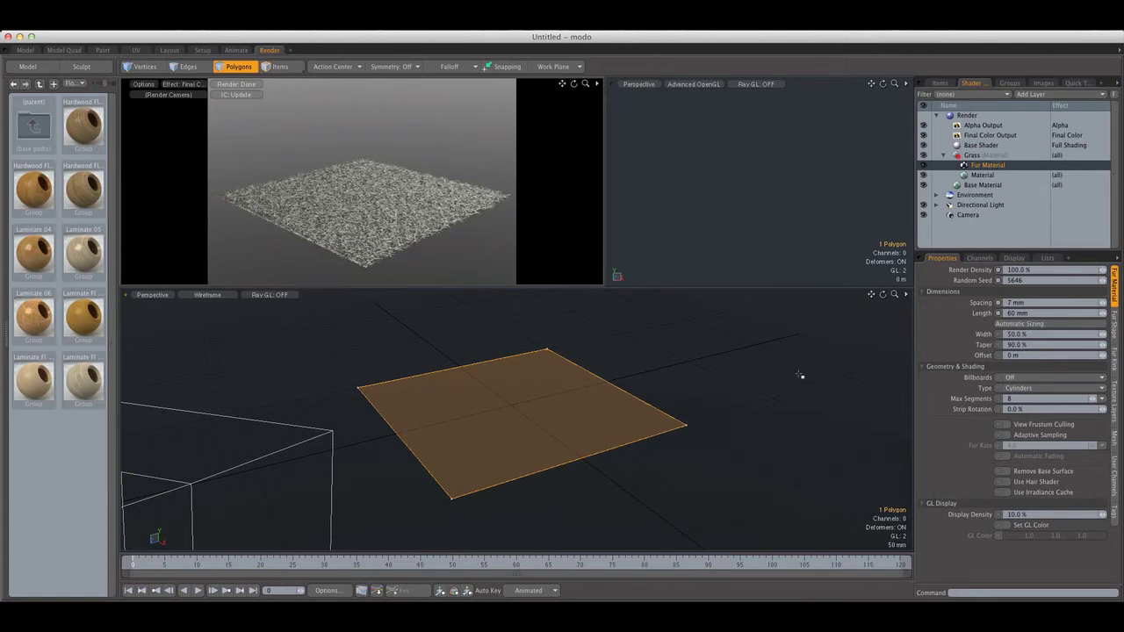
{"action": "left_click", "coordinate": [1019, 324]}
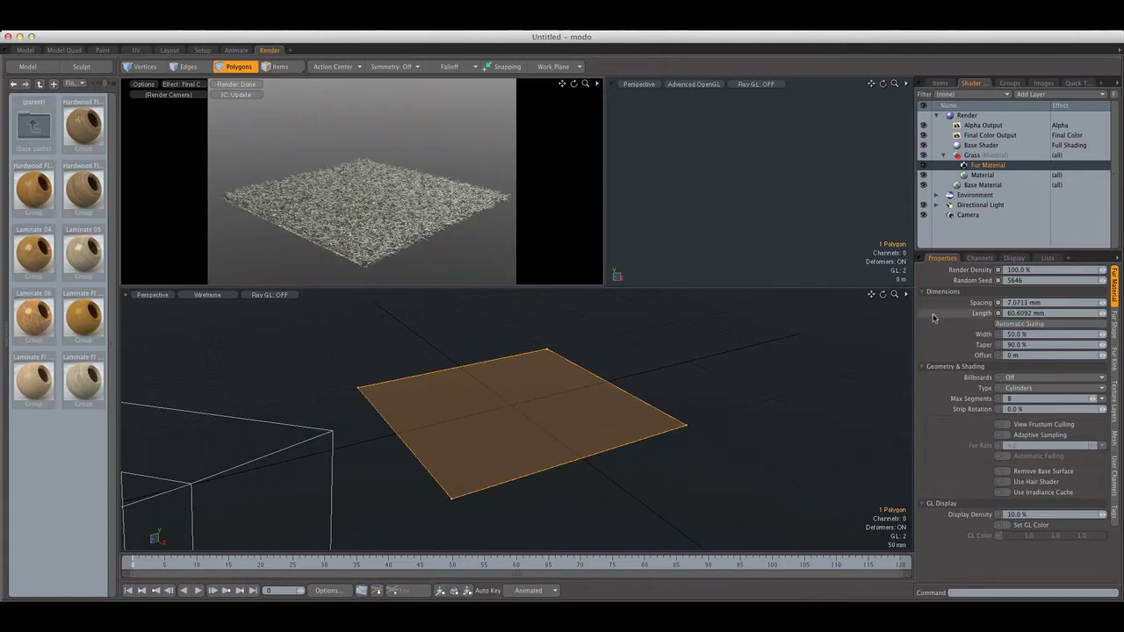
{"action": "left_click", "coordinate": [1044, 302]}
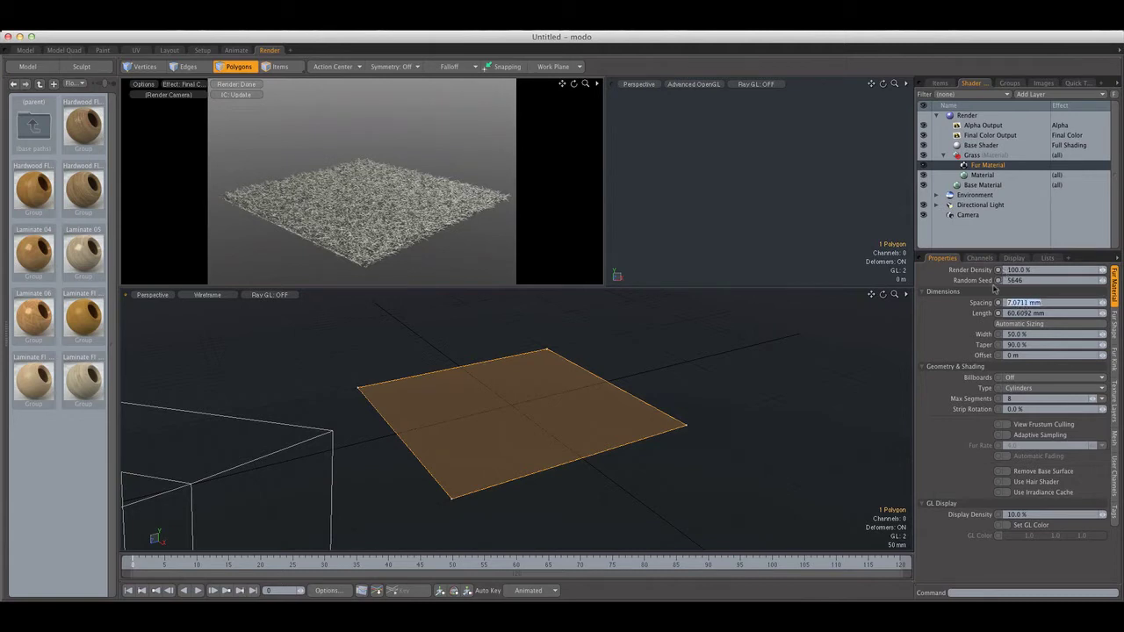
Step: Set the fur Width to 100% and inspect the strands up close in the render preview
{"action": "left_click", "coordinate": [1013, 334]}
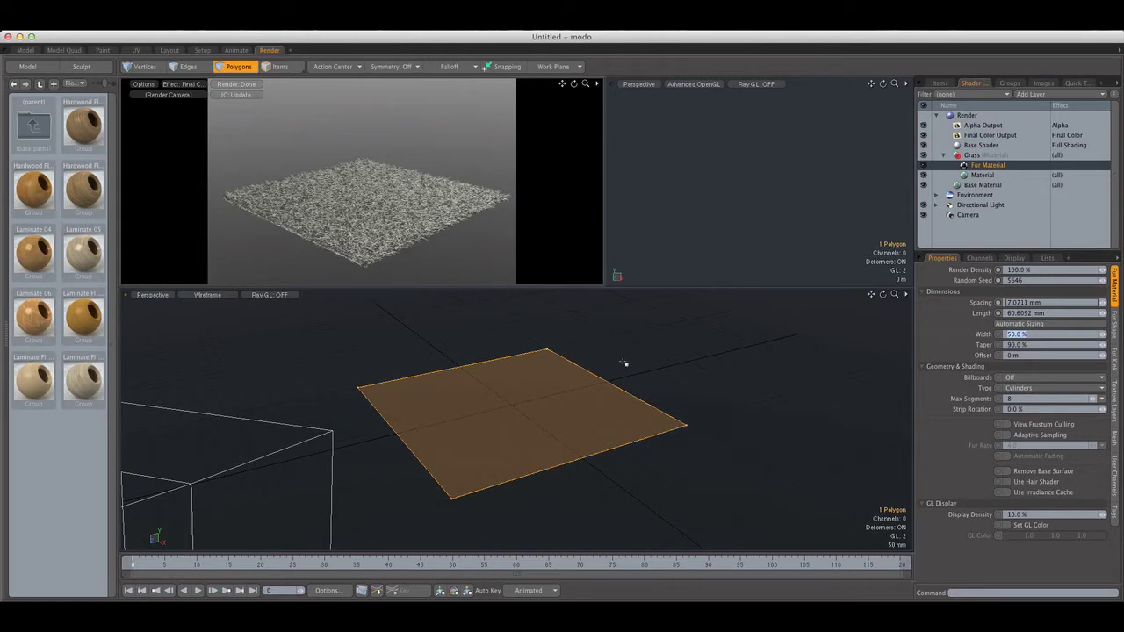
{"action": "type", "text": "100"}
{"action": "left_click_drag", "start_coordinate": [387, 262], "coordinate": [414, 214], "text": "ctrl+alt"}
{"action": "left_click_drag", "start_coordinate": [459, 179], "coordinate": [374, 244], "text": "ctrl+alt"}
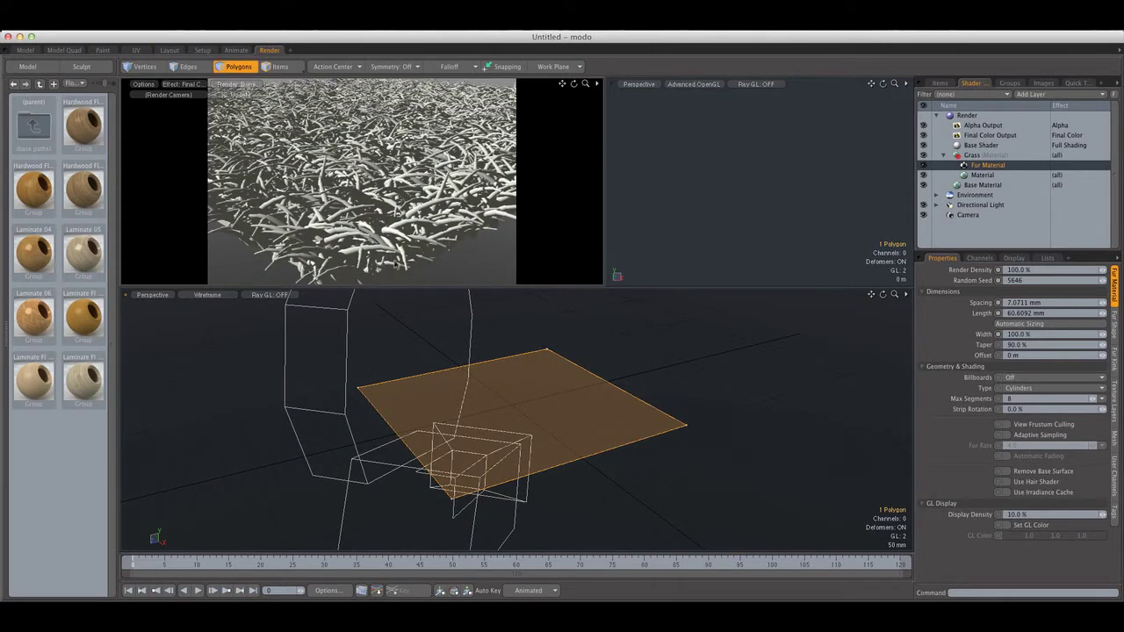
Step: Exaggerate the fur Width to 500% and inspect the thick strands in the render preview
{"action": "left_click", "coordinate": [1046, 334]}
{"action": "type", "text": "5"}
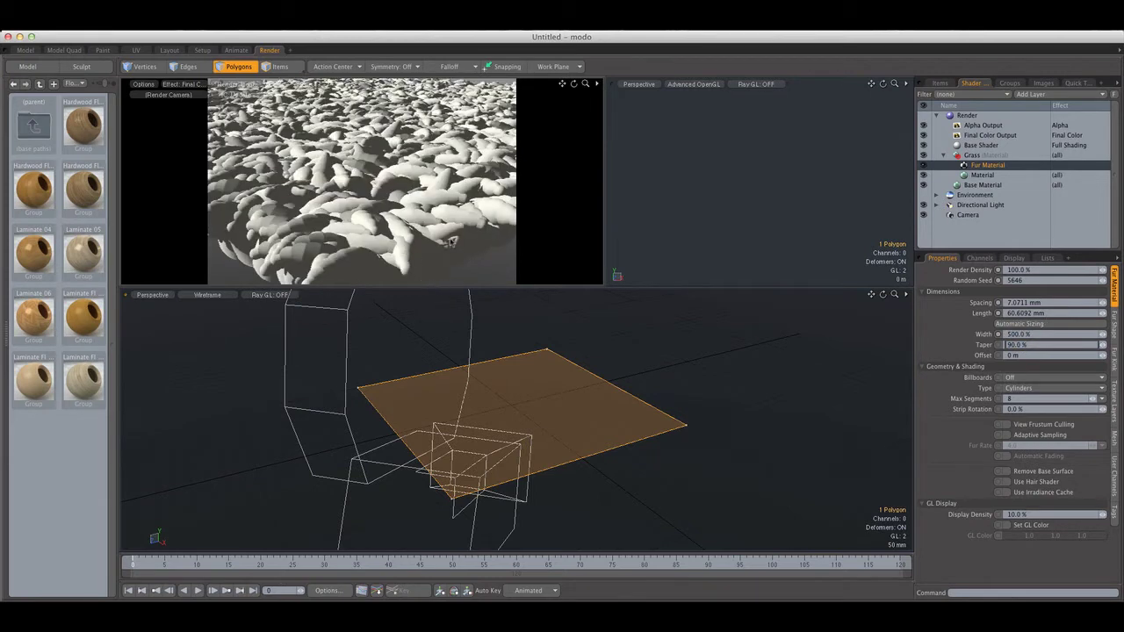
{"action": "left_click_drag", "start_coordinate": [488, 246], "coordinate": [387, 239], "text": "alt"}
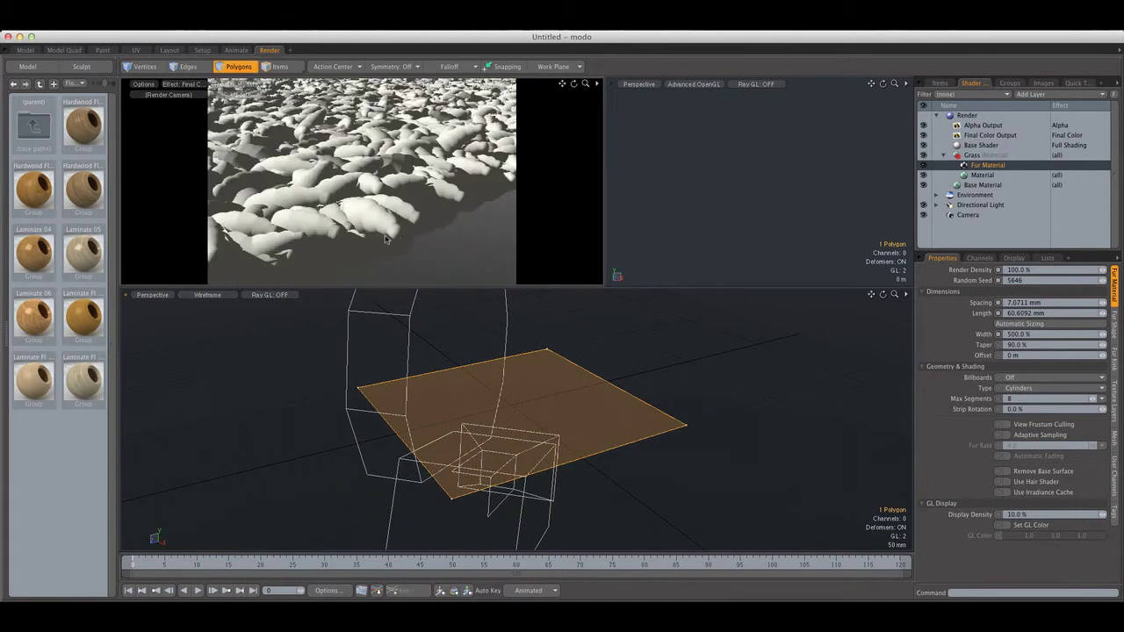
Step: Try the fur Taper at 100% and return it to 90%
{"action": "left_click", "coordinate": [1045, 344]}
{"action": "type", "text": "10"}
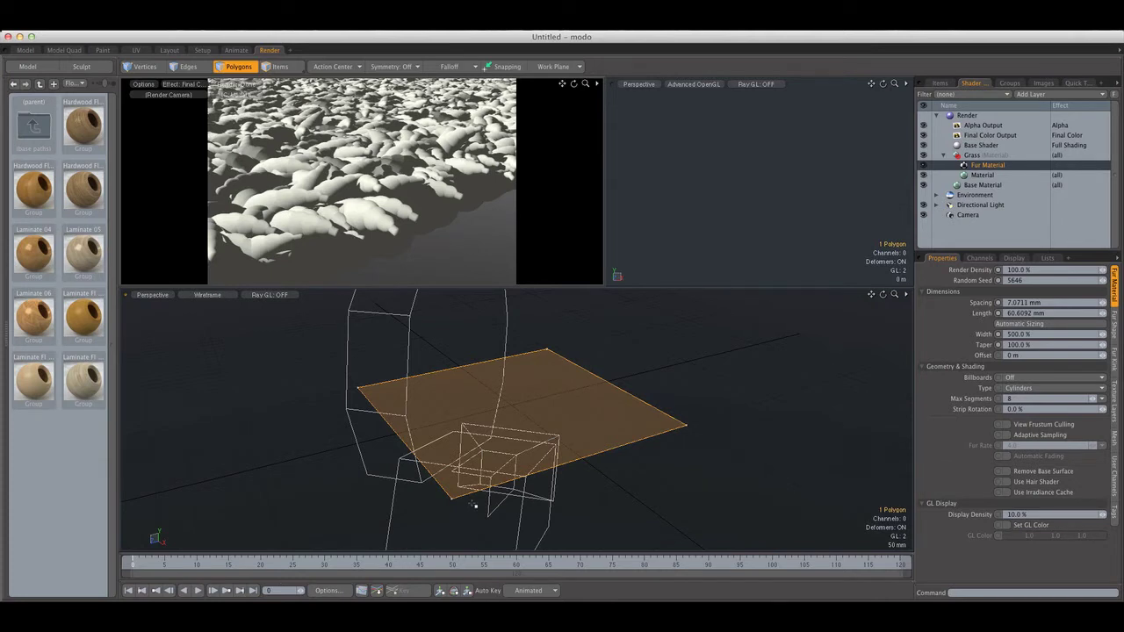
{"action": "left_click", "coordinate": [1033, 346]}
{"action": "type", "text": "90"}
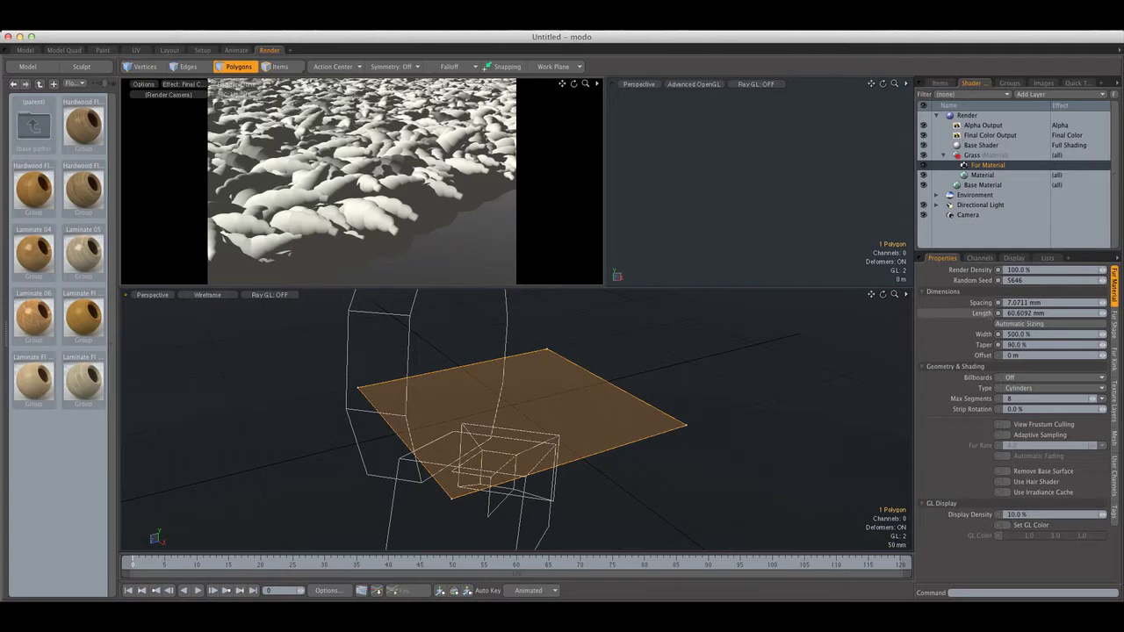
Step: Set the fur Taper to 95%
{"action": "left_click", "coordinate": [1034, 346]}
{"action": "type", "text": "95"}
{"action": "key", "text": "Return"}
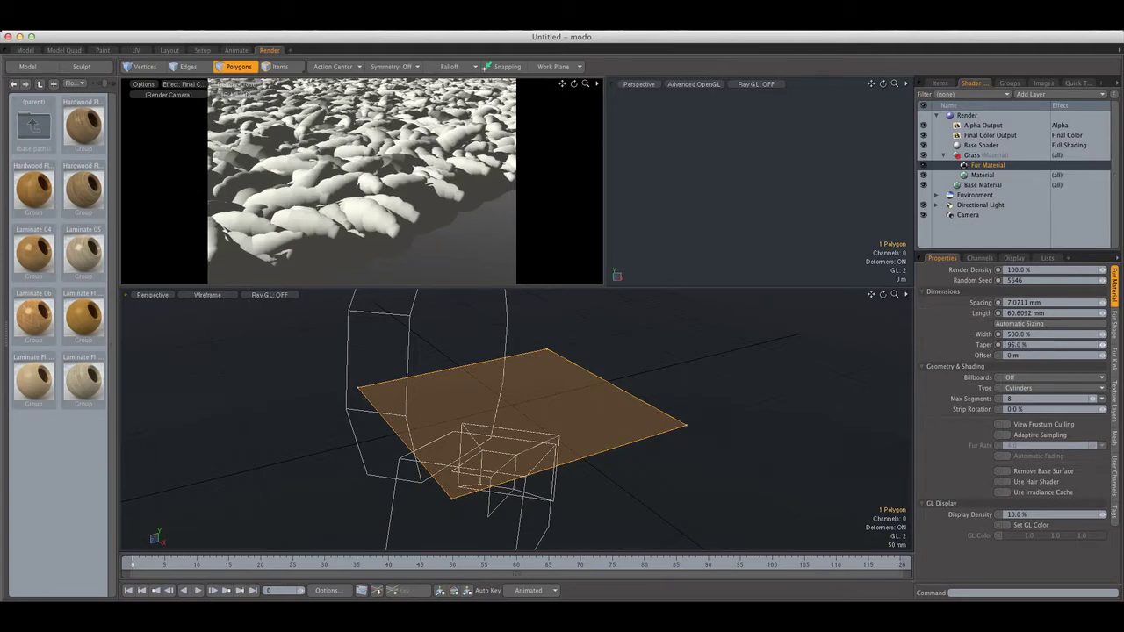
Step: Set the fur Width to 50% and pull the render camera back to frame more of the plane
{"action": "left_click", "coordinate": [1032, 335]}
{"action": "type", "text": "50"}
{"action": "key", "text": "Return"}
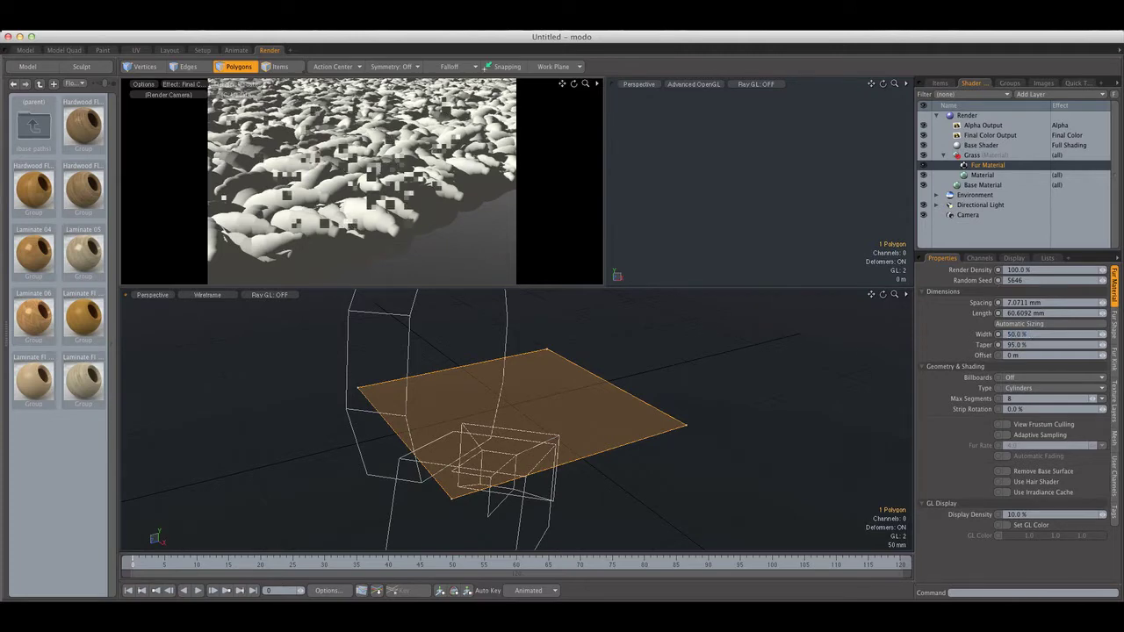
{"action": "left_click_drag", "start_coordinate": [443, 230], "coordinate": [303, 252], "text": "ctrl+alt"}
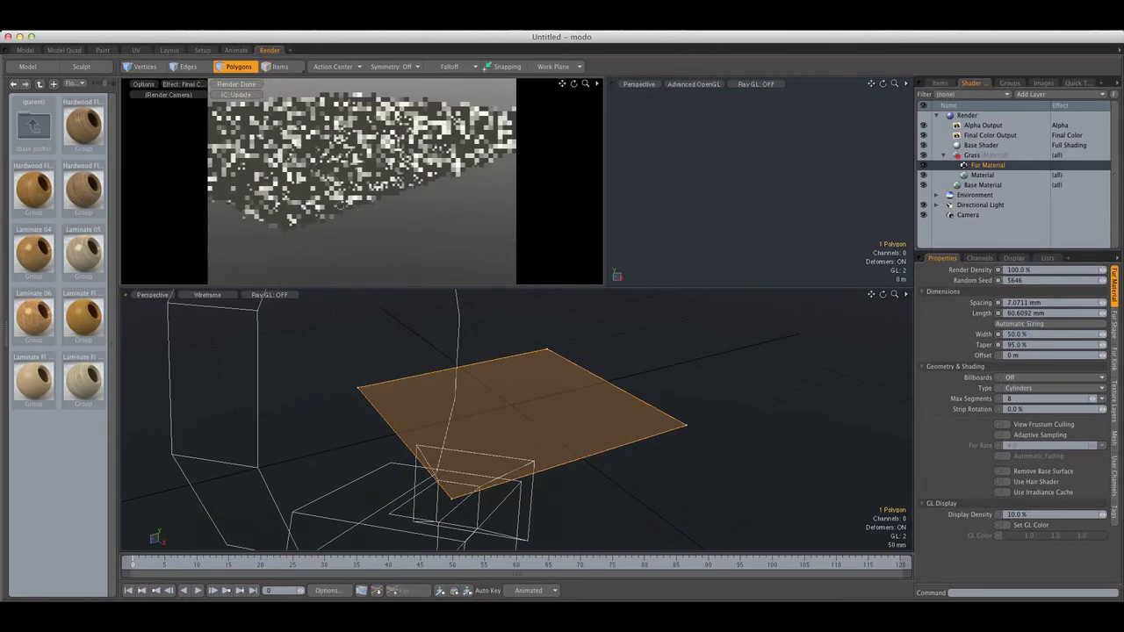
{"action": "left_click_drag", "start_coordinate": [384, 217], "coordinate": [369, 216], "text": "alt+shift"}
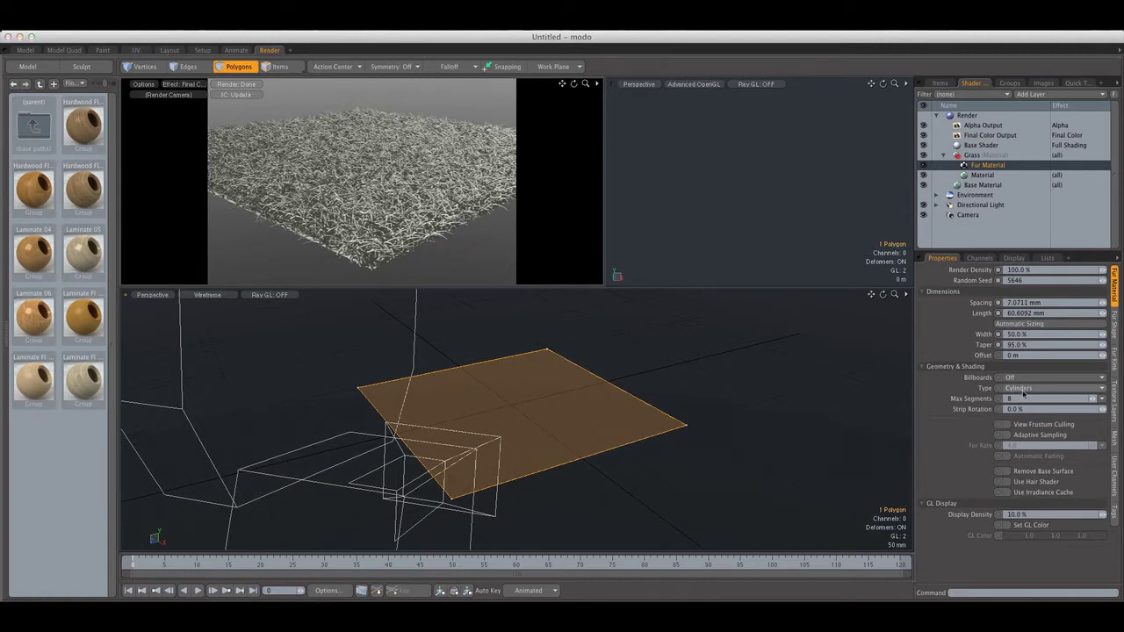
Step: Try Strips as the fur geometry Type and switch it back to Cylinders
{"action": "left_click", "coordinate": [1013, 395]}
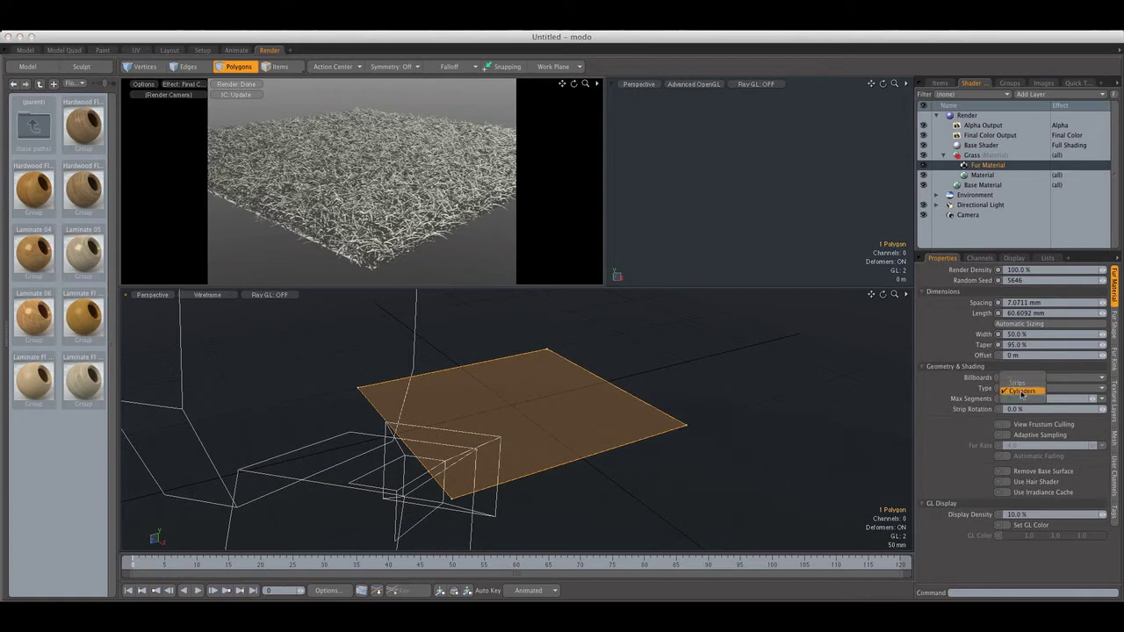
{"action": "left_click", "coordinate": [1024, 393]}
{"action": "left_click", "coordinate": [1026, 391]}
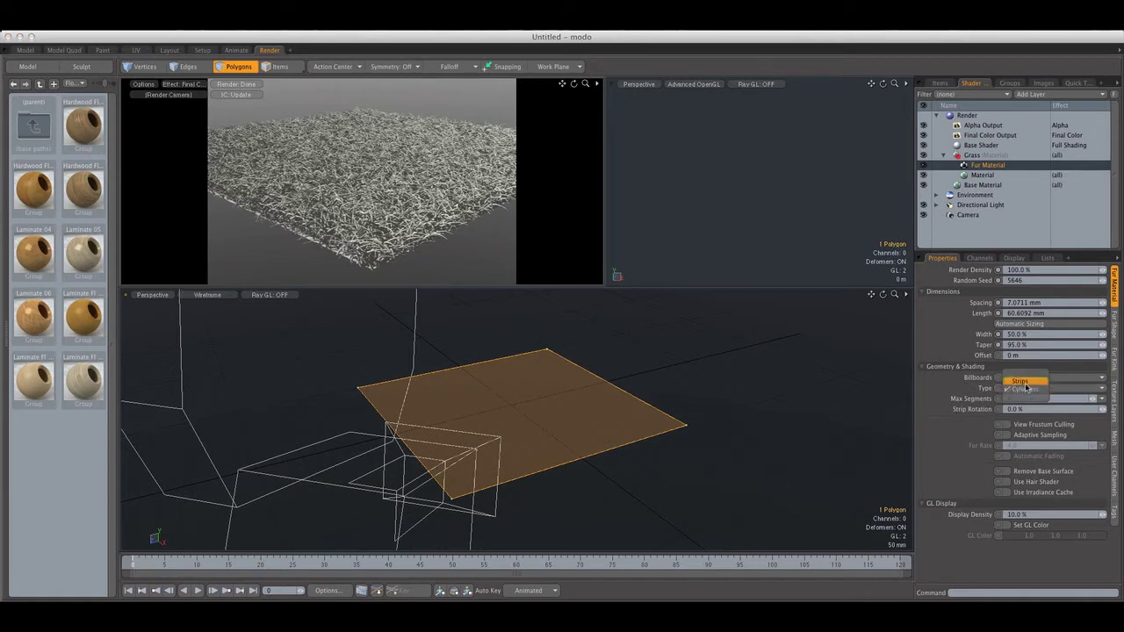
{"action": "left_click", "coordinate": [1026, 380]}
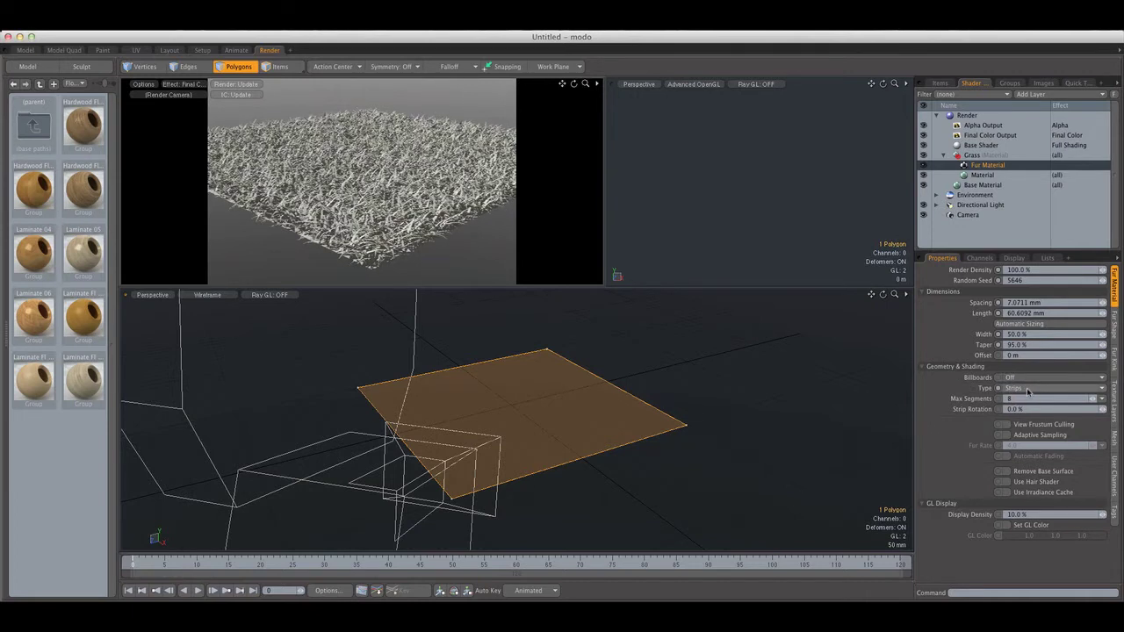
{"action": "left_click", "coordinate": [1028, 392]}
{"action": "left_click", "coordinate": [1025, 398]}
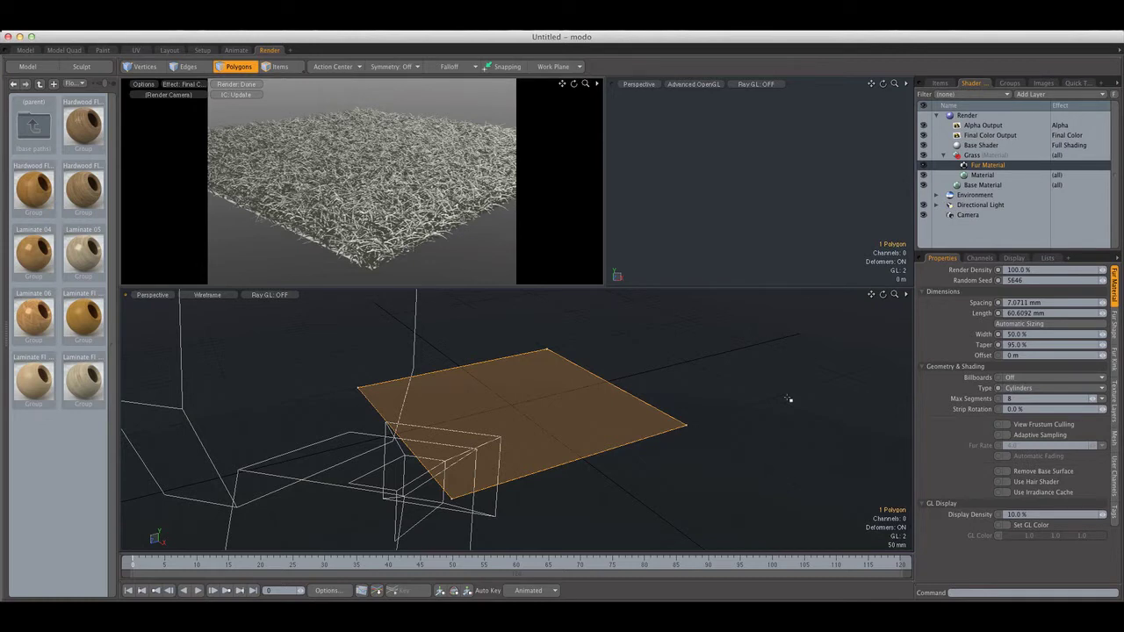
Step: Set the fur geometry Type to Strips
{"action": "left_click", "coordinate": [1018, 387]}
{"action": "left_click", "coordinate": [1020, 381]}
Step: Set the fur Offset to 50 mm and view the plane from the side in the render preview
{"action": "left_click_drag", "start_coordinate": [529, 439], "coordinate": [628, 387], "text": "alt"}
{"action": "left_click", "coordinate": [1023, 356]}
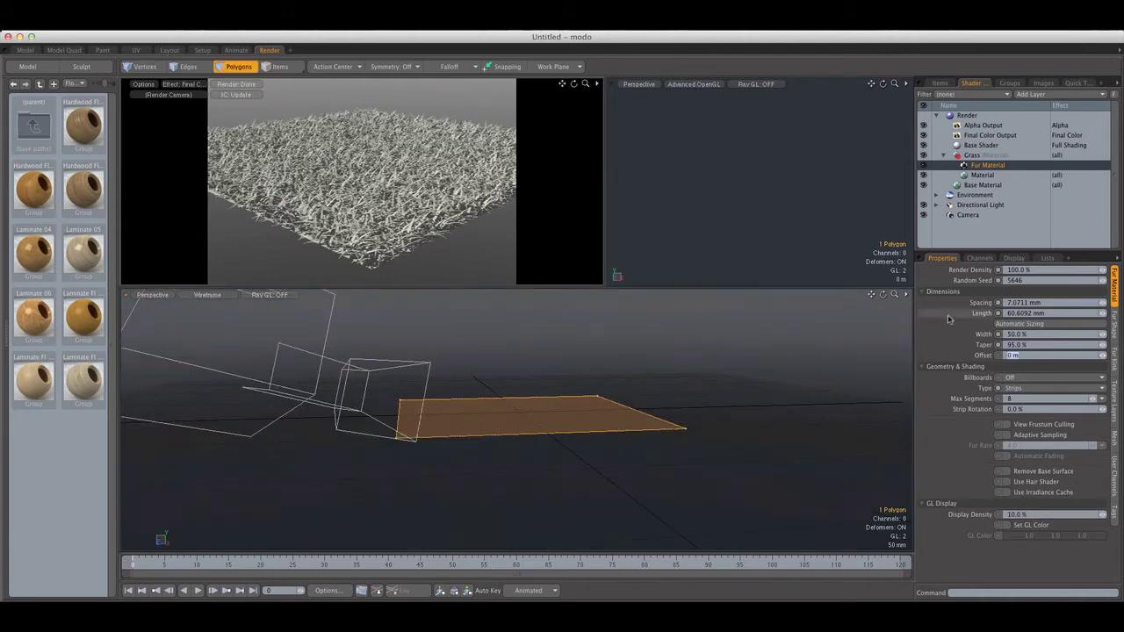
{"action": "type", "text": "50m"}
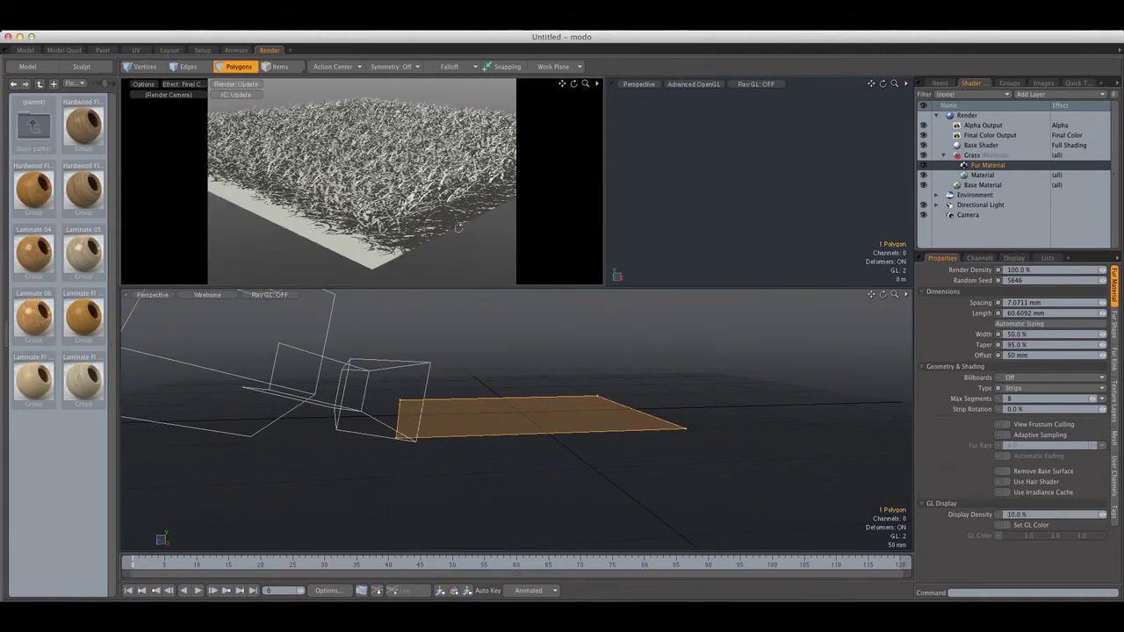
{"action": "left_click_drag", "start_coordinate": [458, 228], "coordinate": [346, 203], "text": "alt"}
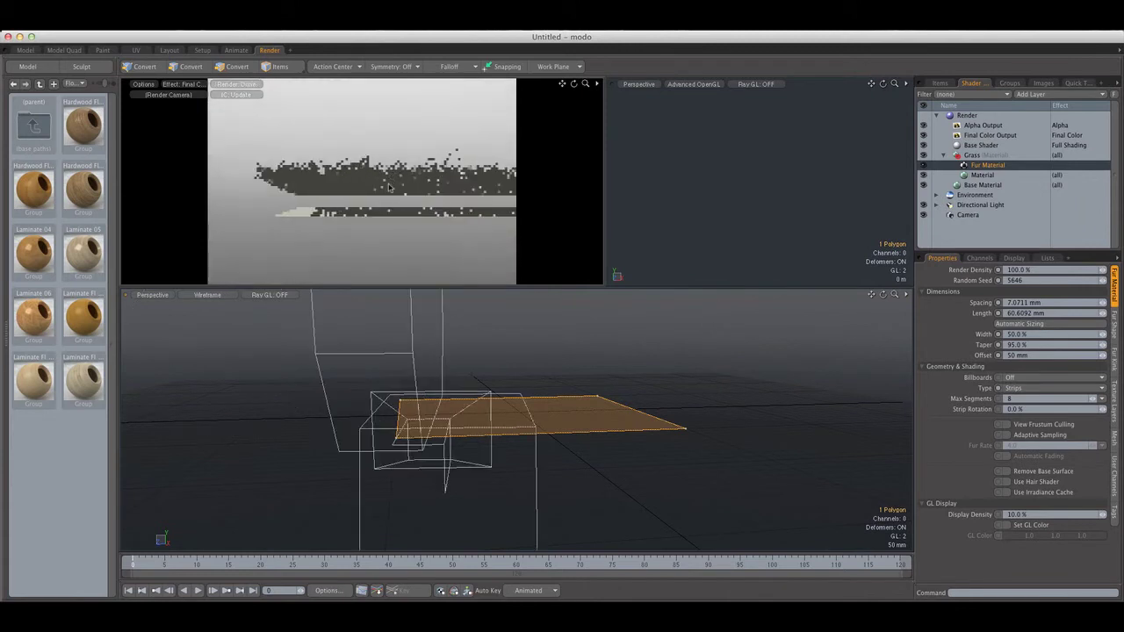
{"action": "left_click_drag", "start_coordinate": [414, 205], "coordinate": [391, 214], "text": "alt"}
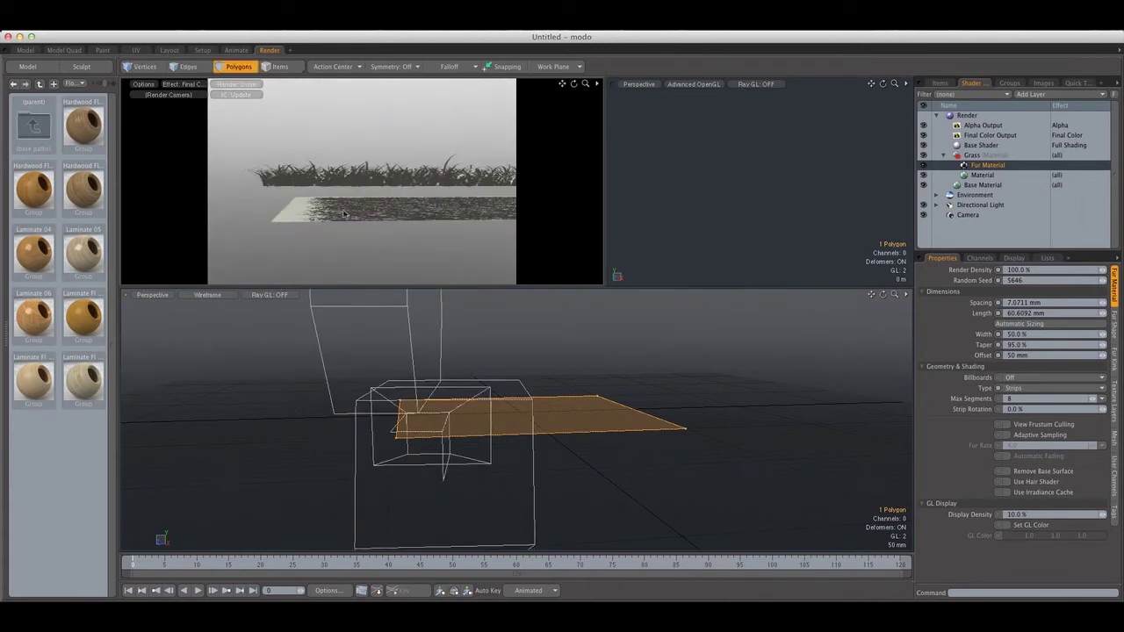
Step: Try negative fur Offset values of -5 m and -50 mm, inspecting the plane's side in the render preview
{"action": "left_click", "coordinate": [1035, 356]}
{"action": "type", "text": "-5"}
{"action": "key", "text": "Return"}
{"action": "left_click", "coordinate": [1048, 358]}
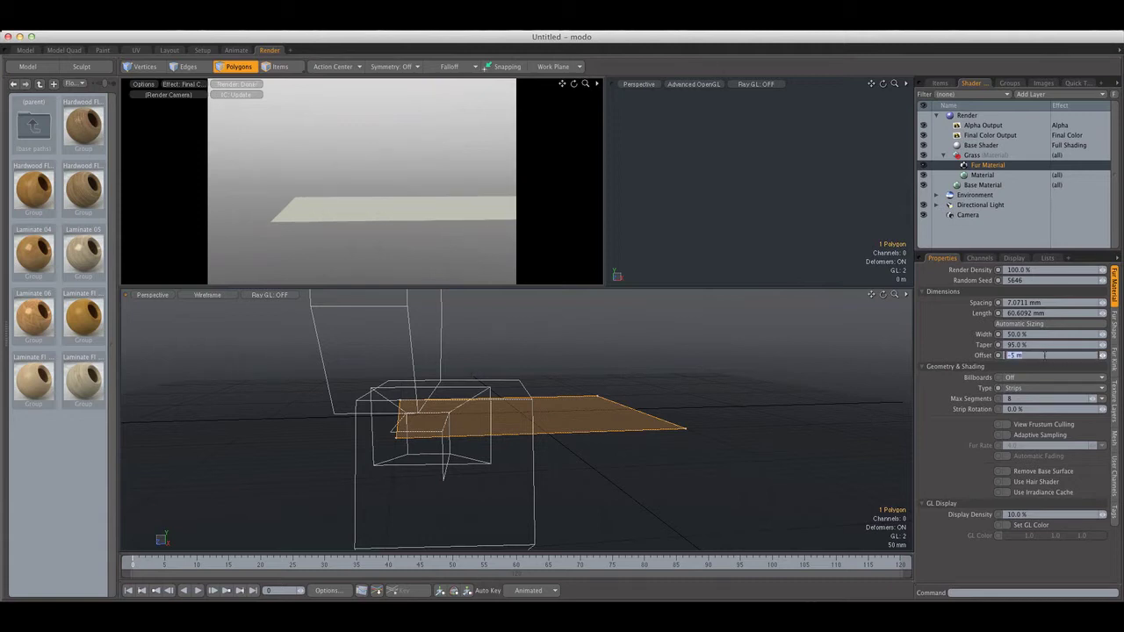
{"action": "type", "text": "-50 mm"}
{"action": "key", "text": "Return"}
{"action": "mouse_move", "coordinate": [410, 230]}
{"action": "left_mouse_down", "text": "alt"}
{"action": "mouse_move", "coordinate": [404, 219]}
{"action": "mouse_move", "coordinate": [308, 227]}
{"action": "mouse_move", "coordinate": [325, 248]}
{"action": "mouse_move", "coordinate": [326, 231]}
{"action": "mouse_move", "coordinate": [352, 226]}
{"action": "mouse_move", "coordinate": [290, 255]}
{"action": "mouse_move", "coordinate": [313, 241]}
{"action": "mouse_move", "coordinate": [399, 239]}
{"action": "left_mouse_up", "text": "alt"}
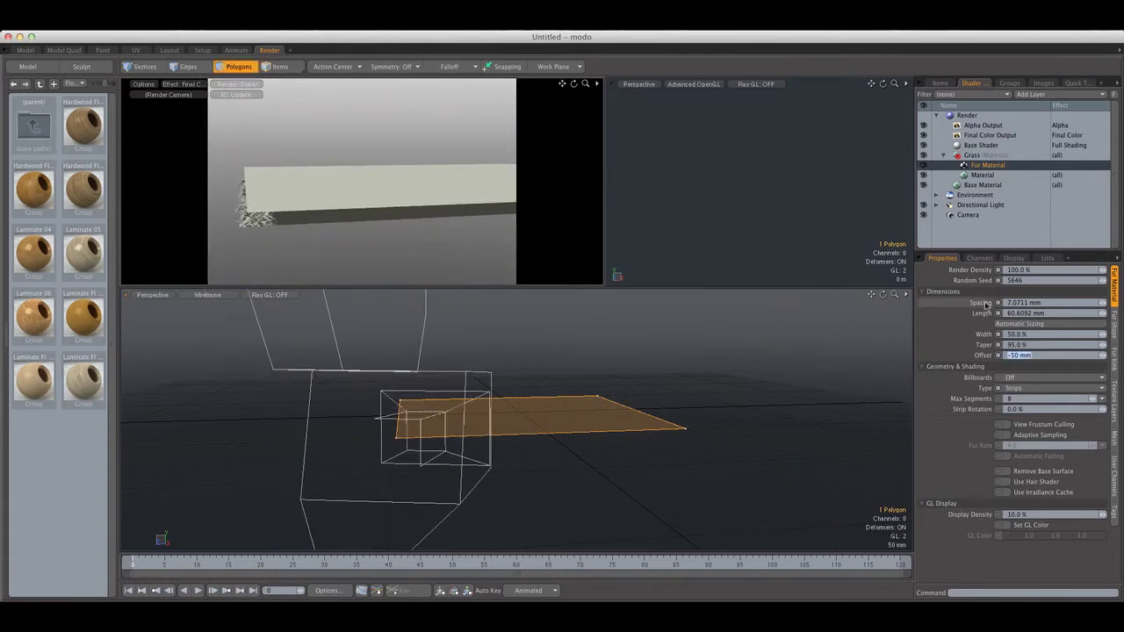
Step: Set the fur Offset to -0.1 mm
{"action": "type", "text": "-.1mm"}
{"action": "key", "text": "Return"}
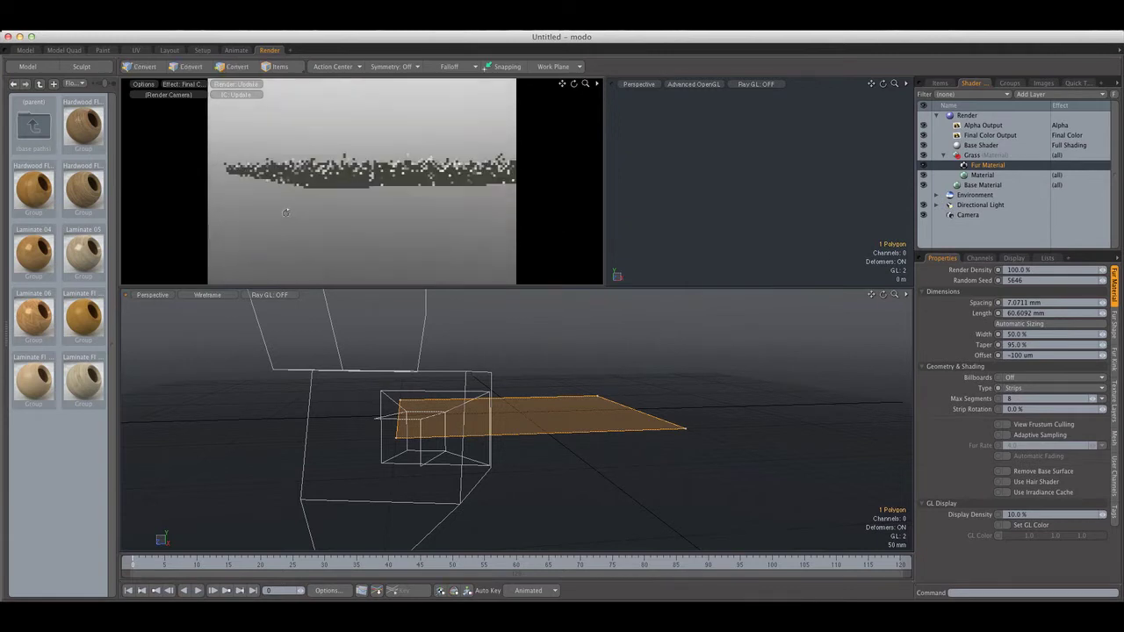
Step: Try the Trees option for the fur Billboards and inspect the strands up close in the render preview
{"action": "left_click_drag", "start_coordinate": [285, 213], "coordinate": [344, 201], "text": "alt"}
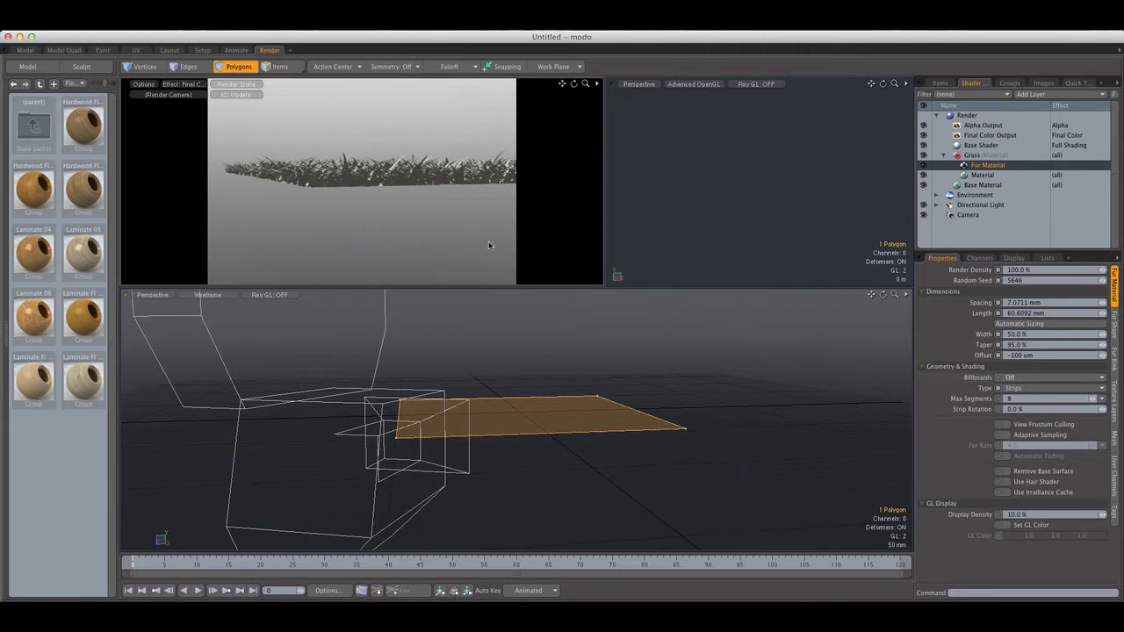
{"action": "left_click_drag", "start_coordinate": [489, 240], "coordinate": [440, 215], "text": "alt"}
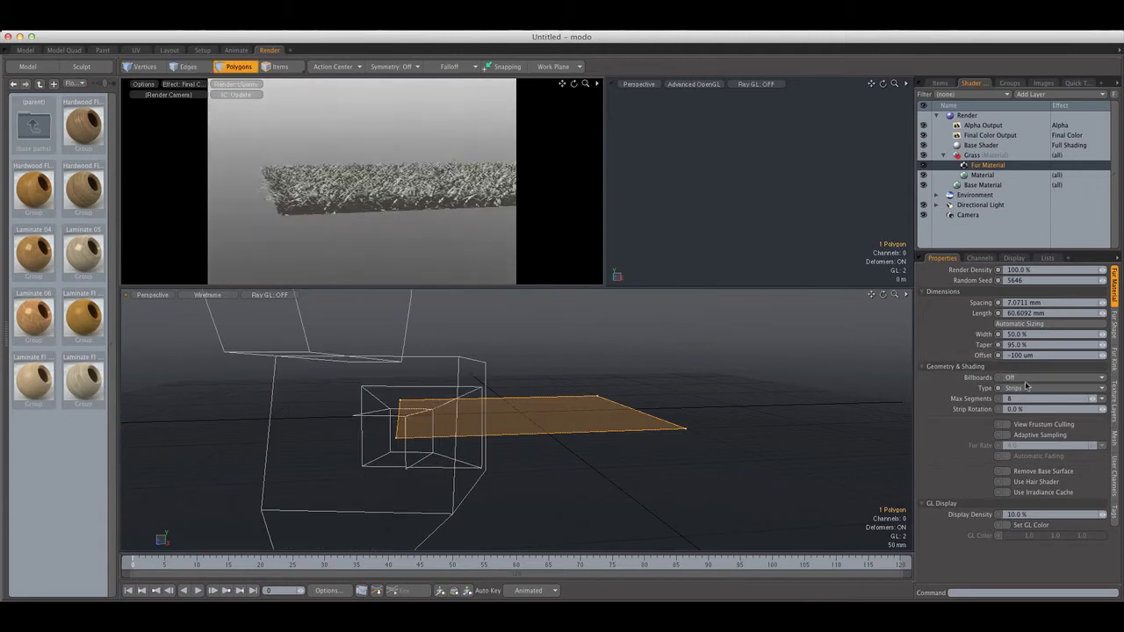
{"action": "left_click", "coordinate": [1014, 377]}
{"action": "left_click", "coordinate": [1040, 389]}
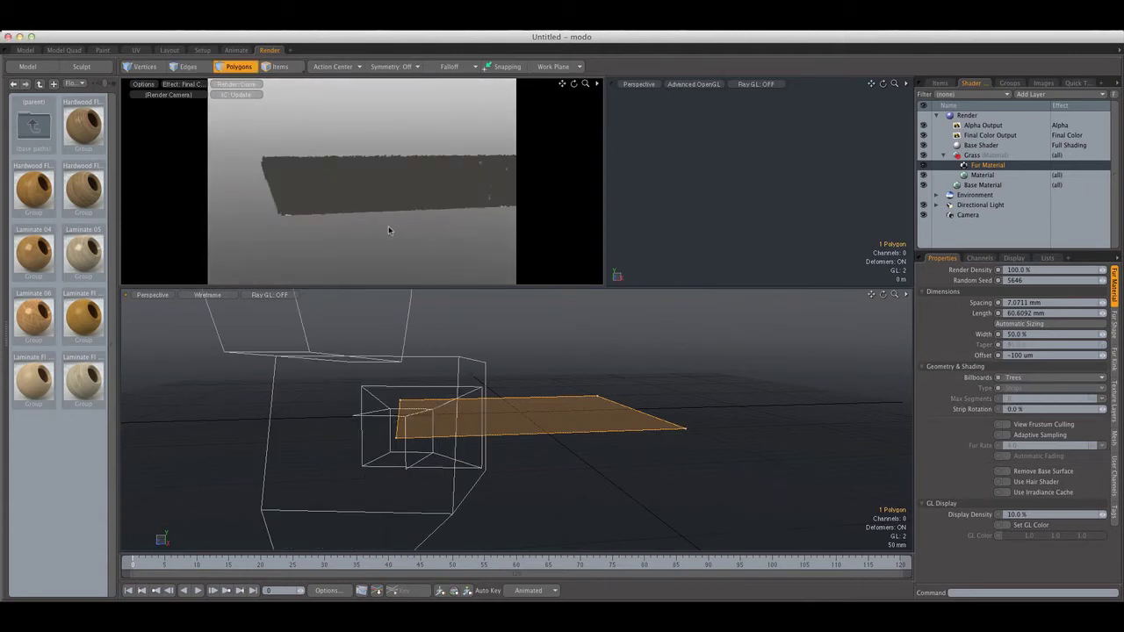
{"action": "mouse_move", "coordinate": [388, 230]}
{"action": "left_mouse_down", "text": "alt+shift"}
{"action": "mouse_move", "coordinate": [416, 207]}
{"action": "mouse_move", "coordinate": [377, 208]}
{"action": "mouse_move", "coordinate": [373, 221]}
{"action": "mouse_move", "coordinate": [364, 207]}
{"action": "mouse_move", "coordinate": [378, 219]}
{"action": "left_mouse_up", "text": "alt+shift"}
{"action": "mouse_move", "coordinate": [419, 232]}
{"action": "left_mouse_down", "text": "alt"}
{"action": "mouse_move", "coordinate": [439, 231]}
{"action": "mouse_move", "coordinate": [351, 220]}
{"action": "mouse_move", "coordinate": [425, 230]}
{"action": "left_mouse_up", "text": "alt"}
{"action": "scroll", "coordinate": [424, 230], "scroll_direction": "up", "scroll_amount": 3}
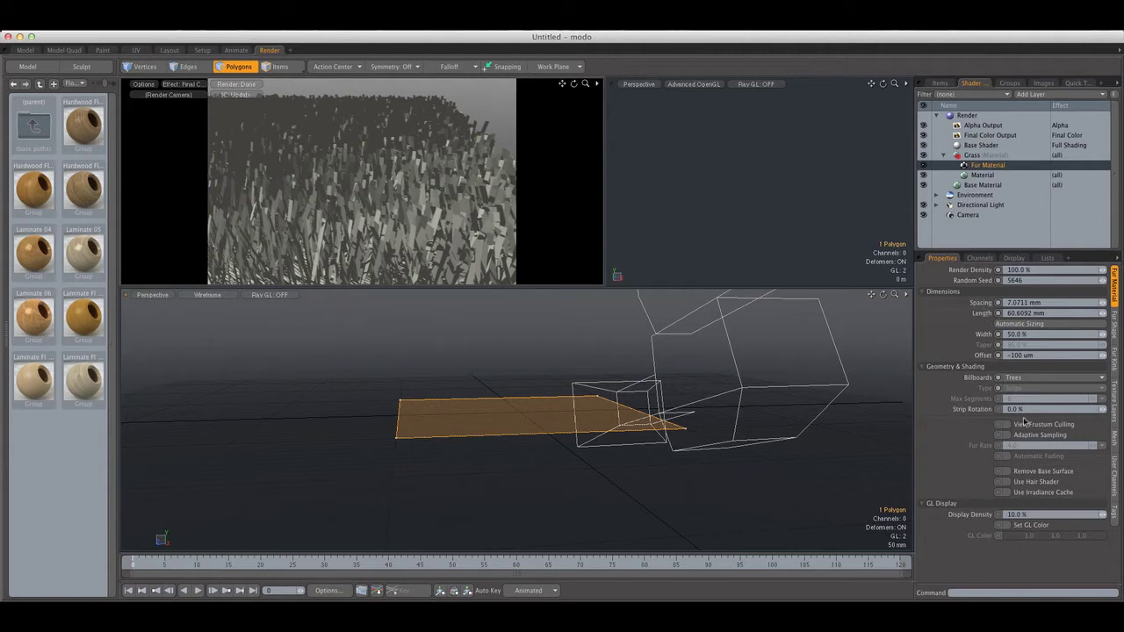
Step: Try the Leaves option for the fur Billboards, inspect it from above, and set Billboards back to Off
{"action": "left_click", "coordinate": [1019, 378]}
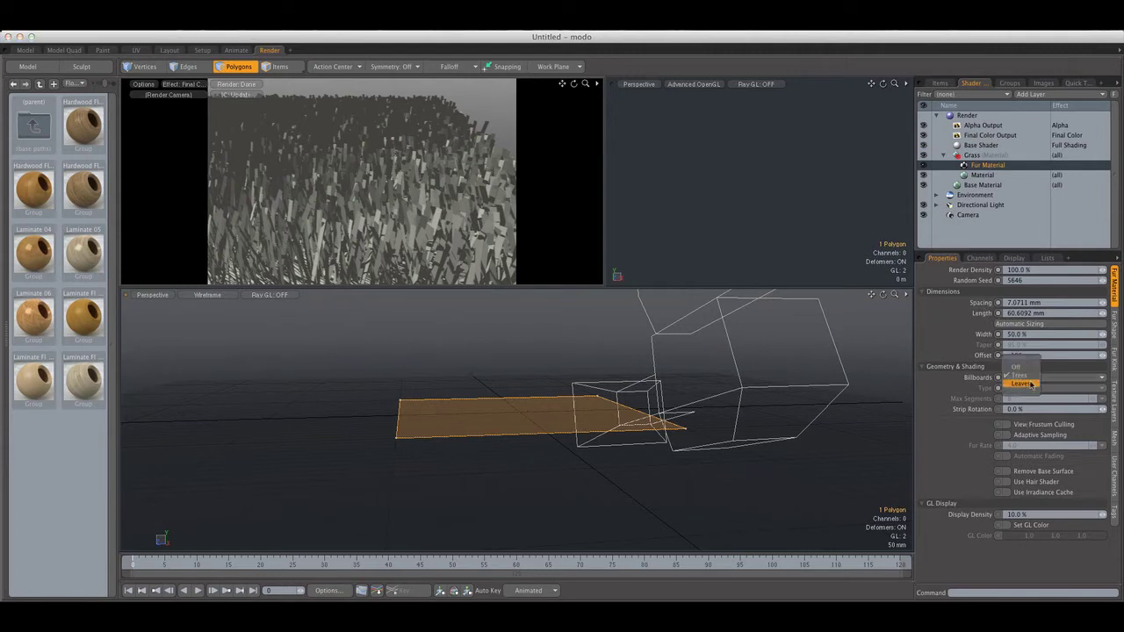
{"action": "left_click", "coordinate": [1033, 388]}
{"action": "left_click_drag", "start_coordinate": [370, 215], "coordinate": [357, 234], "text": "alt"}
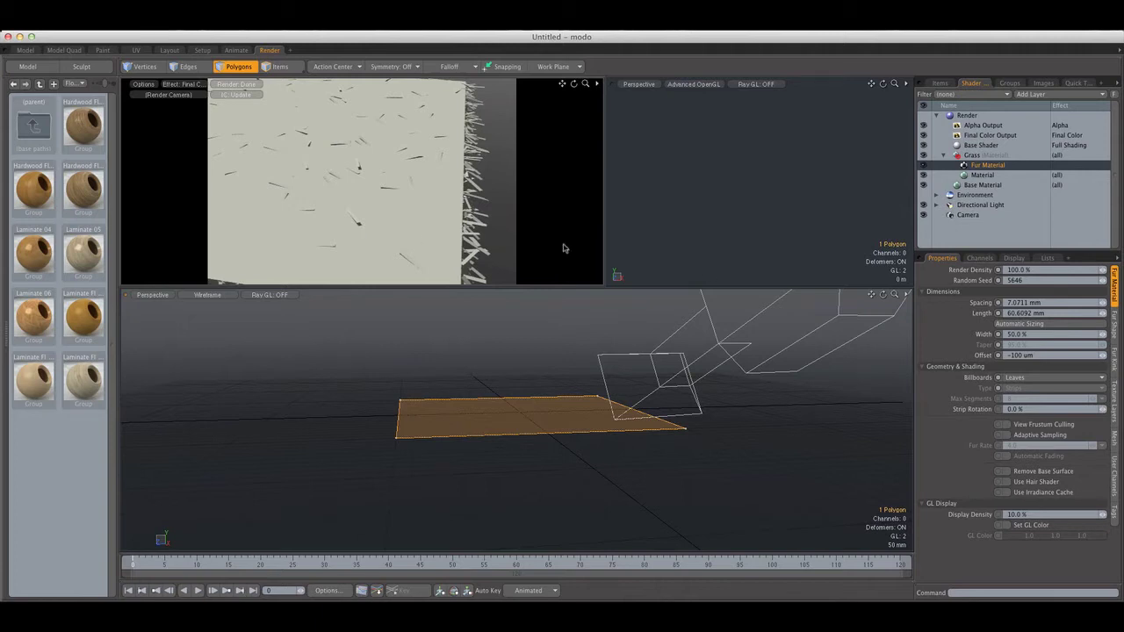
{"action": "left_click", "coordinate": [1055, 381]}
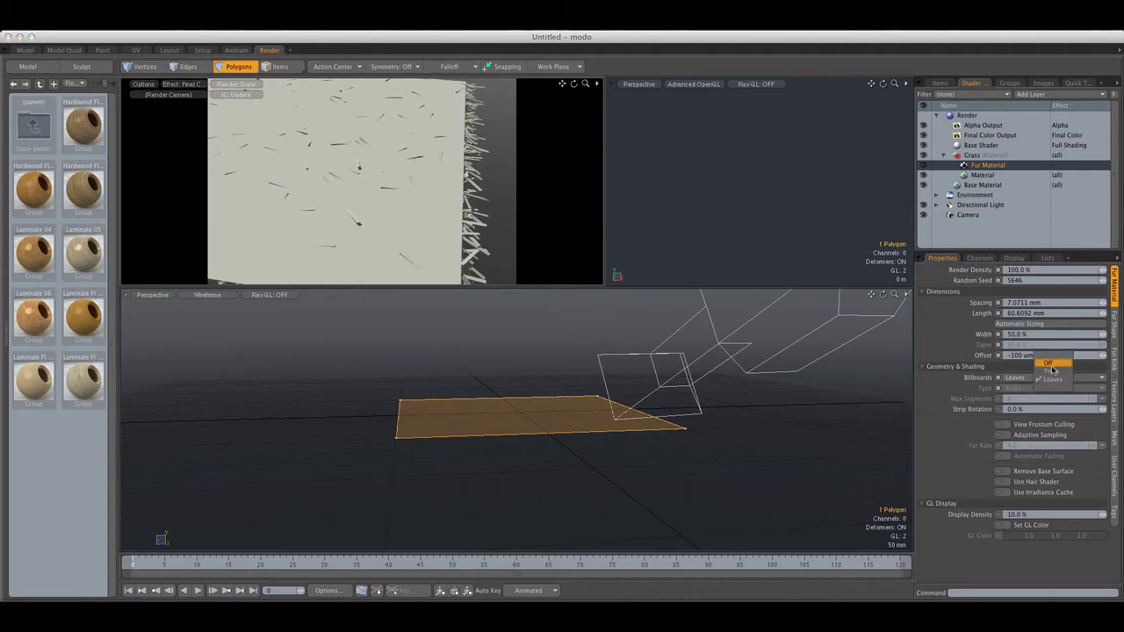
{"action": "left_click", "coordinate": [1048, 362]}
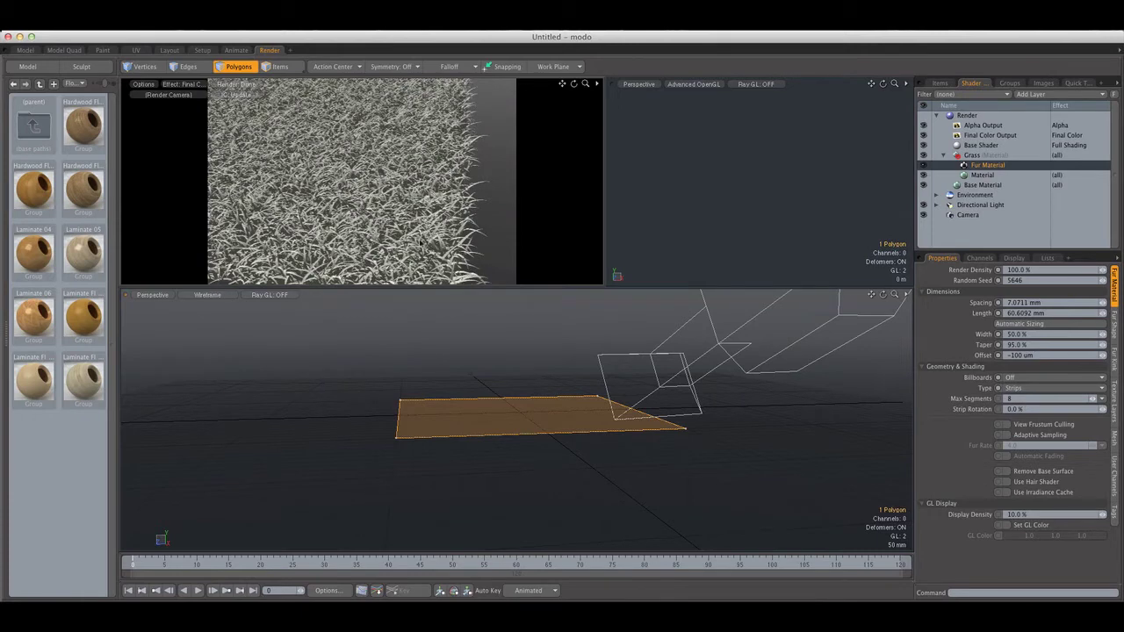
Step: Frame the bending blades at the plane's edge in the render preview and set the fur Max Segments to 20
{"action": "left_click_drag", "start_coordinate": [423, 244], "coordinate": [508, 215], "text": "alt"}
{"action": "scroll", "coordinate": [508, 215], "scroll_direction": "up", "scroll_amount": 5}
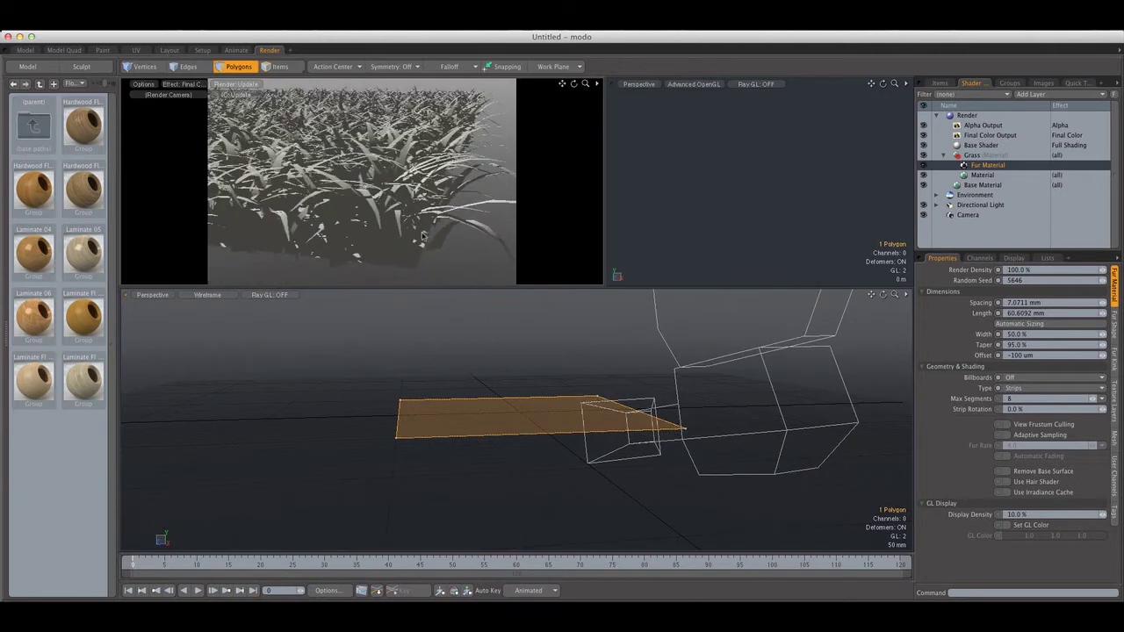
{"action": "left_click_drag", "start_coordinate": [416, 231], "coordinate": [392, 214], "text": "alt"}
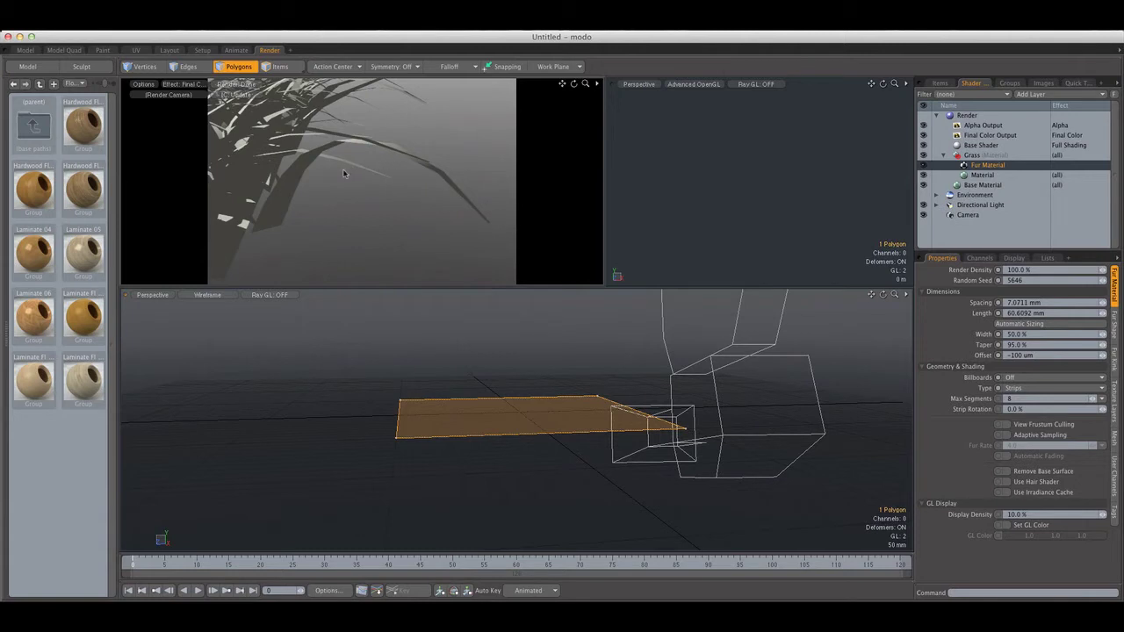
{"action": "left_click", "coordinate": [1011, 398]}
{"action": "type", "text": "20"}
{"action": "key", "text": "Return"}
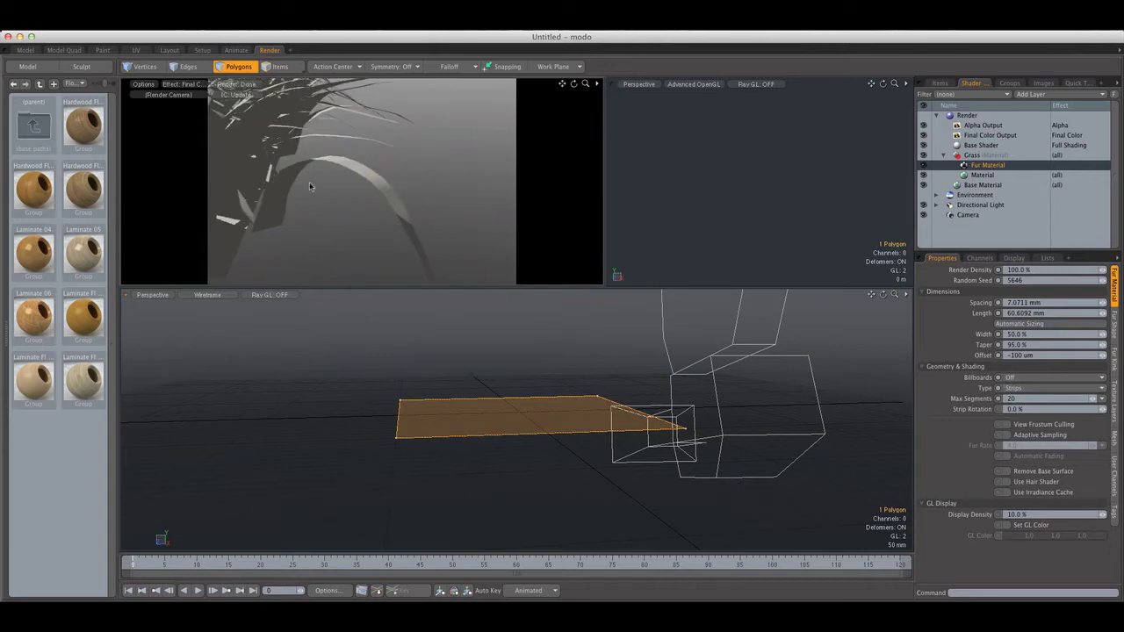
Step: Set the fur Max Segments to 5 while viewing the whole grass patch in the render preview
{"action": "scroll", "coordinate": [371, 188], "scroll_direction": "down", "scroll_amount": 4}
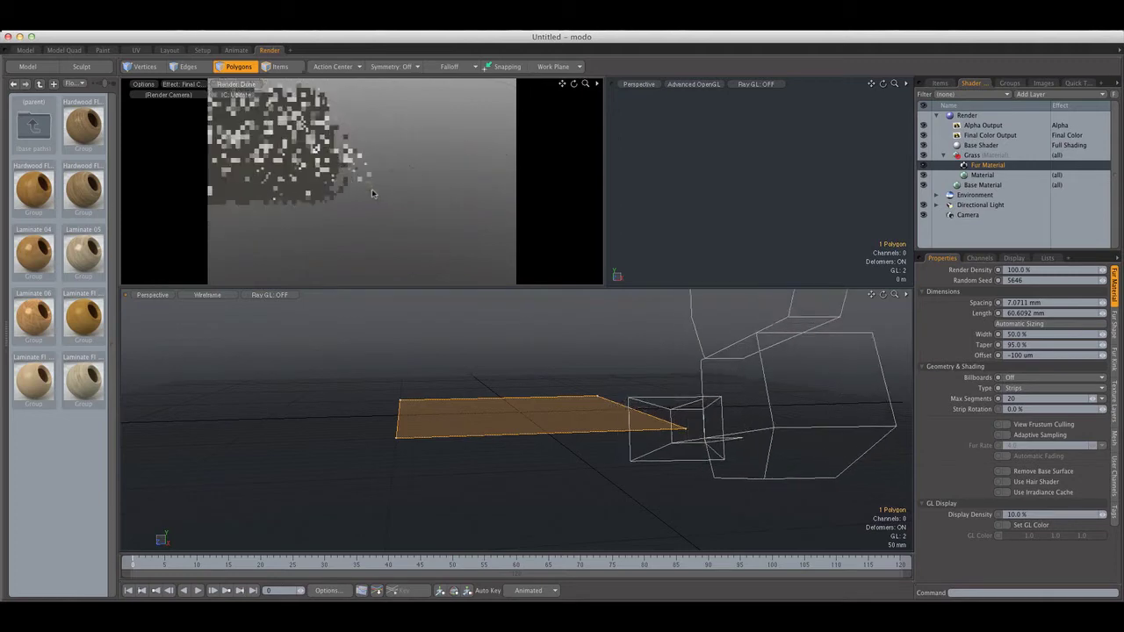
{"action": "left_click_drag", "start_coordinate": [372, 189], "coordinate": [421, 215], "text": "alt+shift"}
{"action": "left_click_drag", "start_coordinate": [360, 189], "coordinate": [404, 202], "text": "alt"}
{"action": "left_click", "coordinate": [1016, 399]}
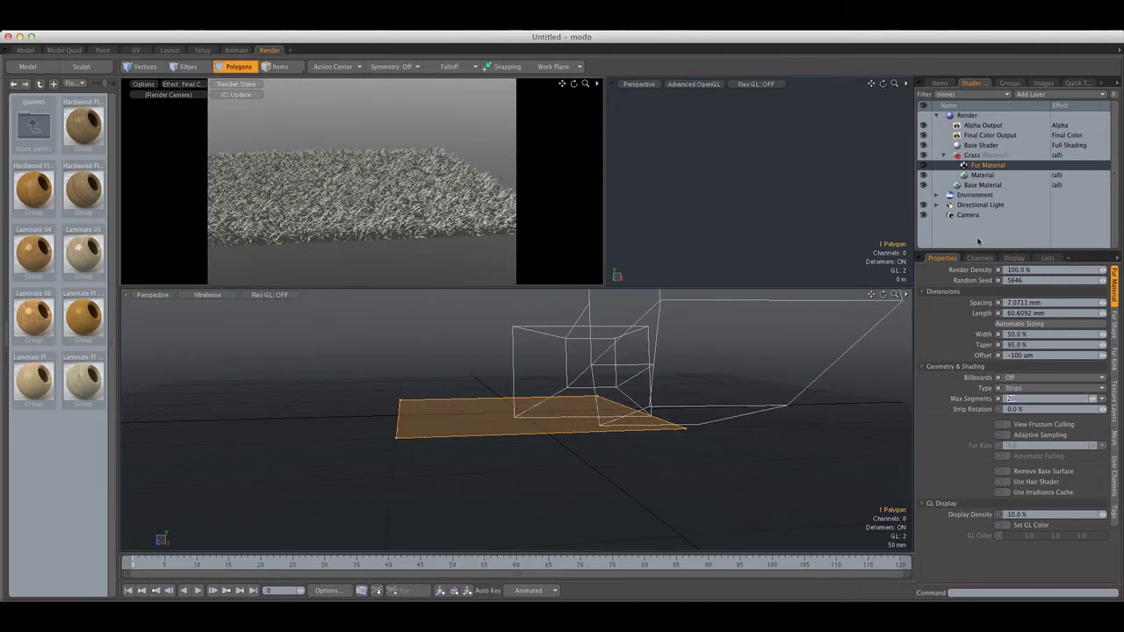
{"action": "type", "text": "5"}
{"action": "key", "text": "Return"}
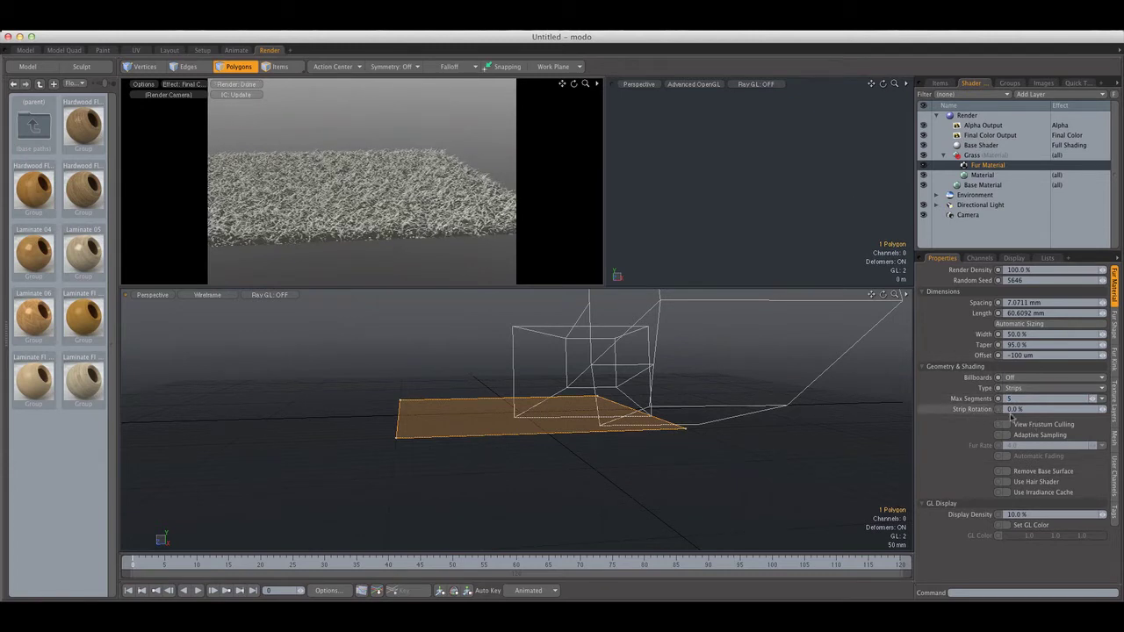
Step: Set the fur Strip Rotation to 25%
{"action": "left_click", "coordinate": [1030, 409]}
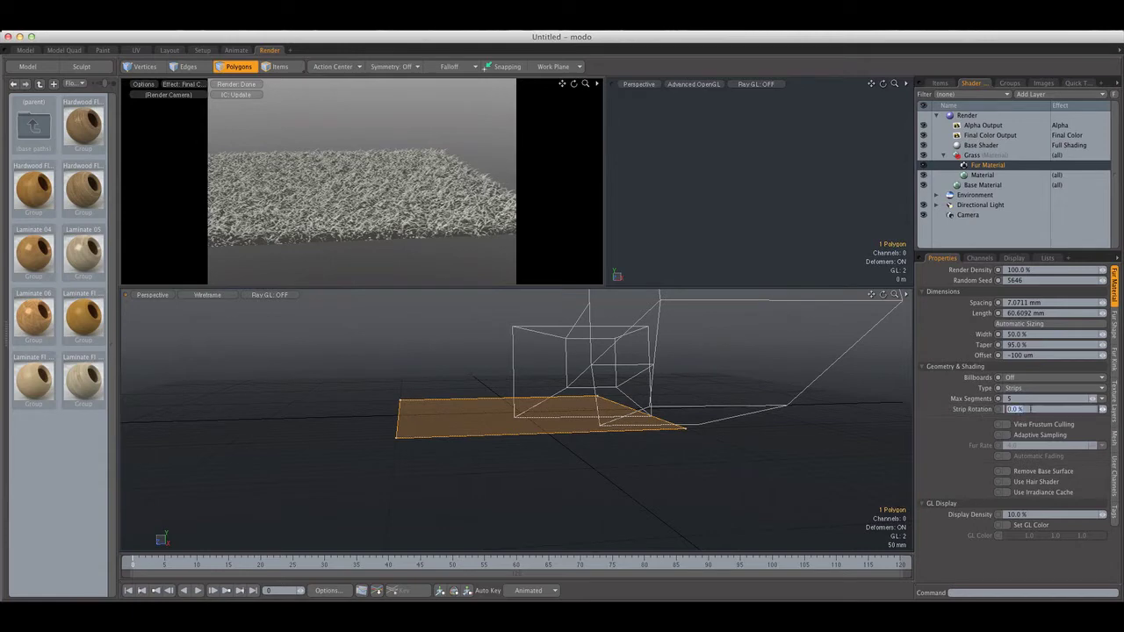
{"action": "left_click_drag", "start_coordinate": [512, 237], "coordinate": [450, 251], "text": "alt"}
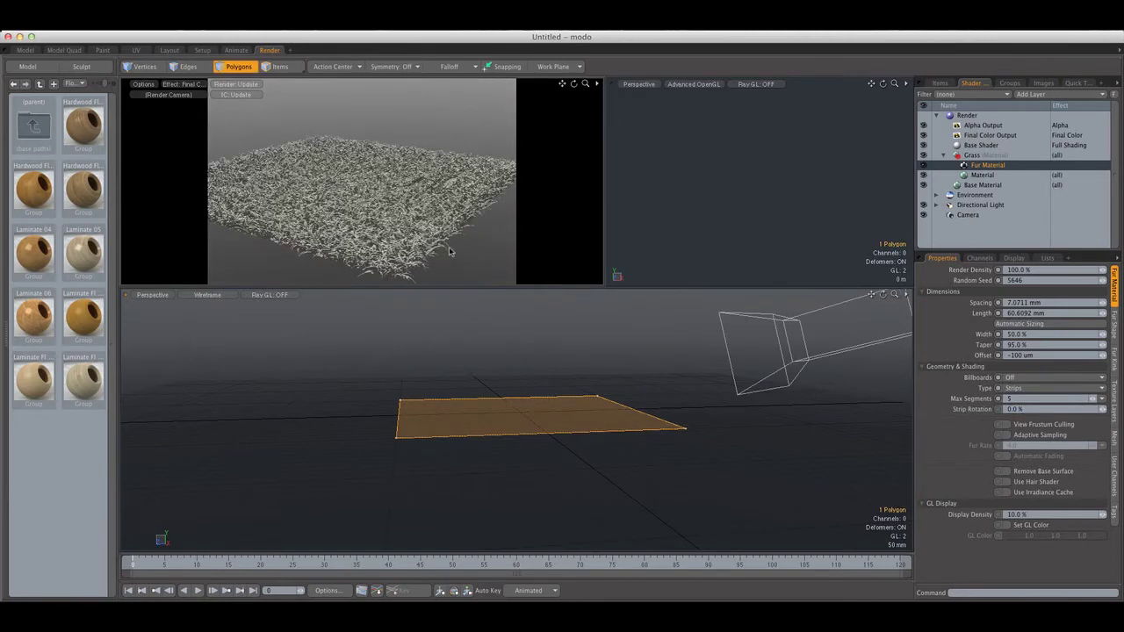
{"action": "left_click", "coordinate": [1022, 409]}
{"action": "type", "text": "25"}
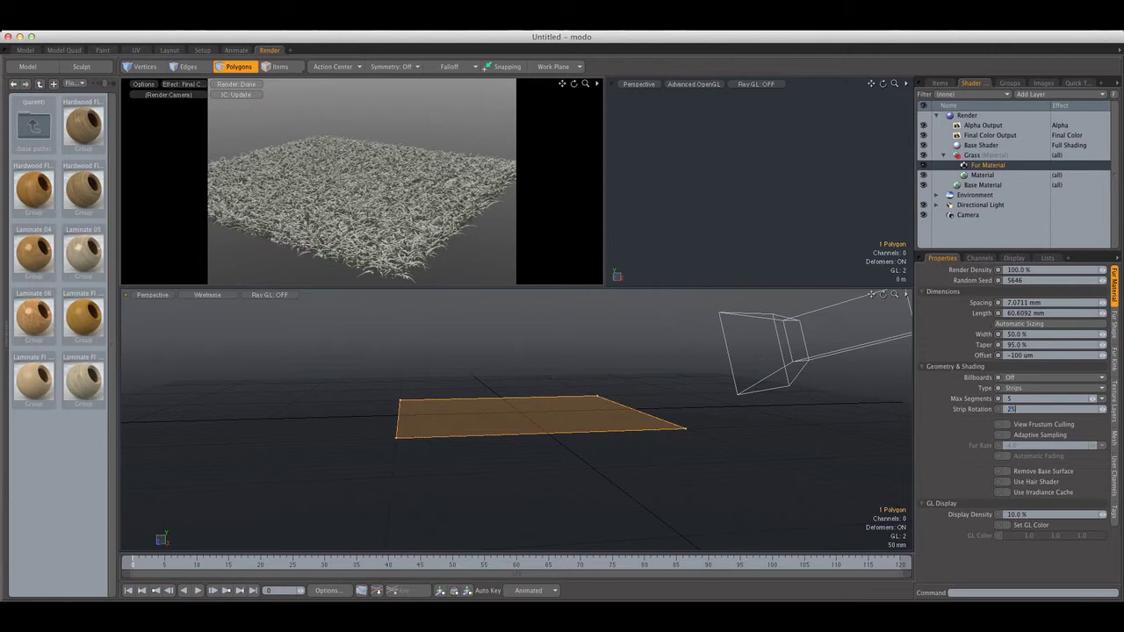
{"action": "key", "text": "Return"}
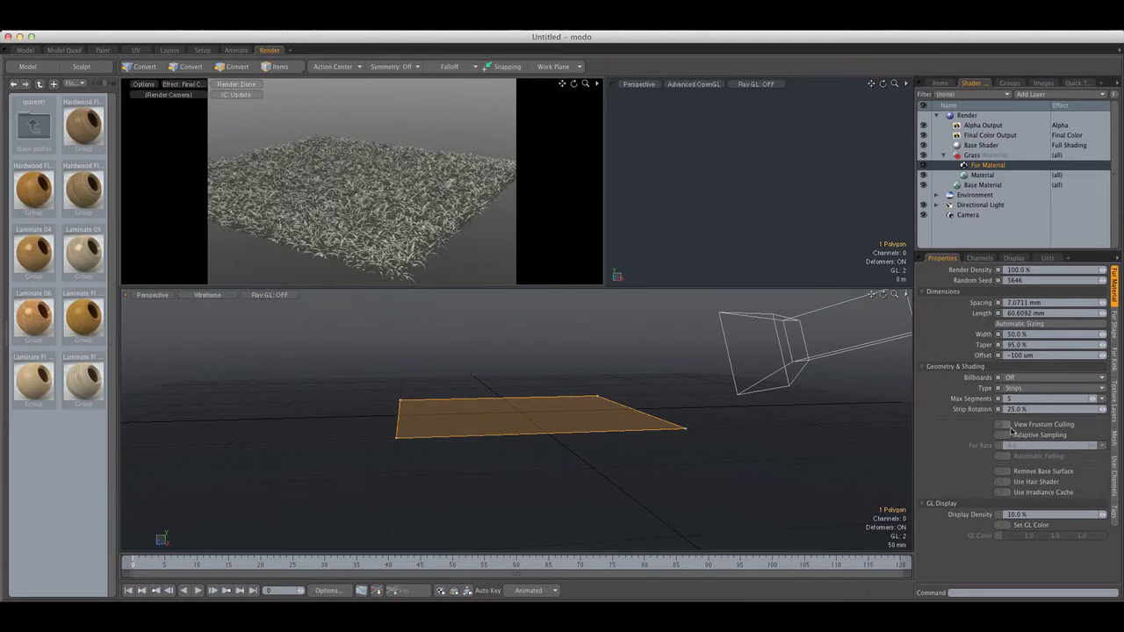
Step: Try View Frustum Culling and Adaptive Sampling on the Fur Material, and turn both options off again
{"action": "left_click", "coordinate": [1007, 426]}
{"action": "left_click", "coordinate": [1007, 425]}
{"action": "left_click", "coordinate": [1008, 424]}
{"action": "left_click", "coordinate": [1019, 437]}
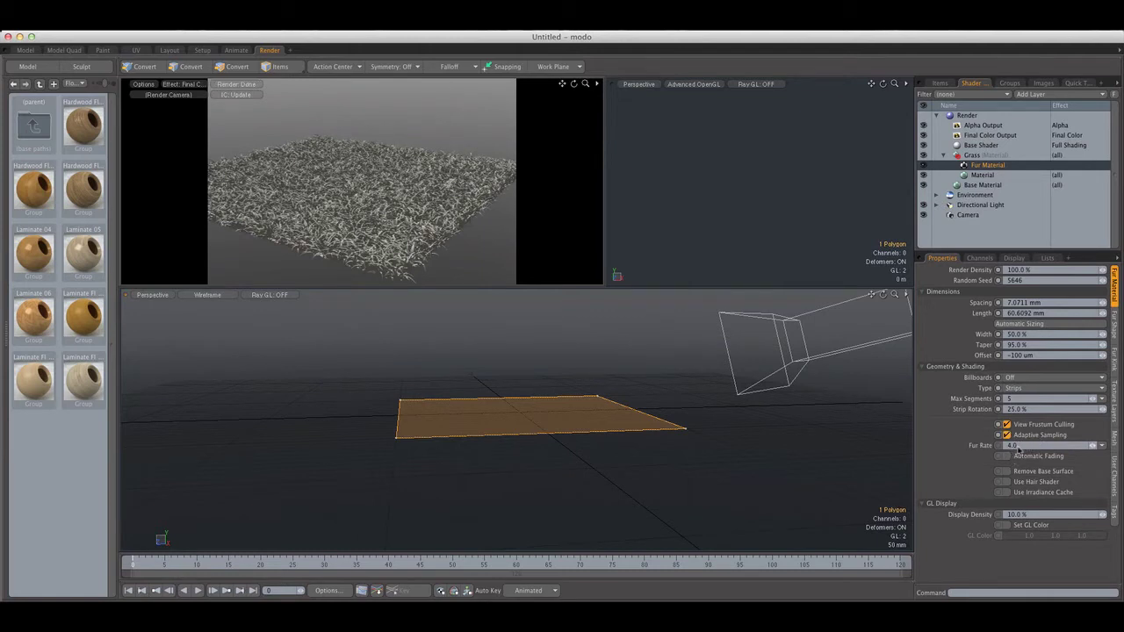
{"action": "left_click", "coordinate": [1010, 435]}
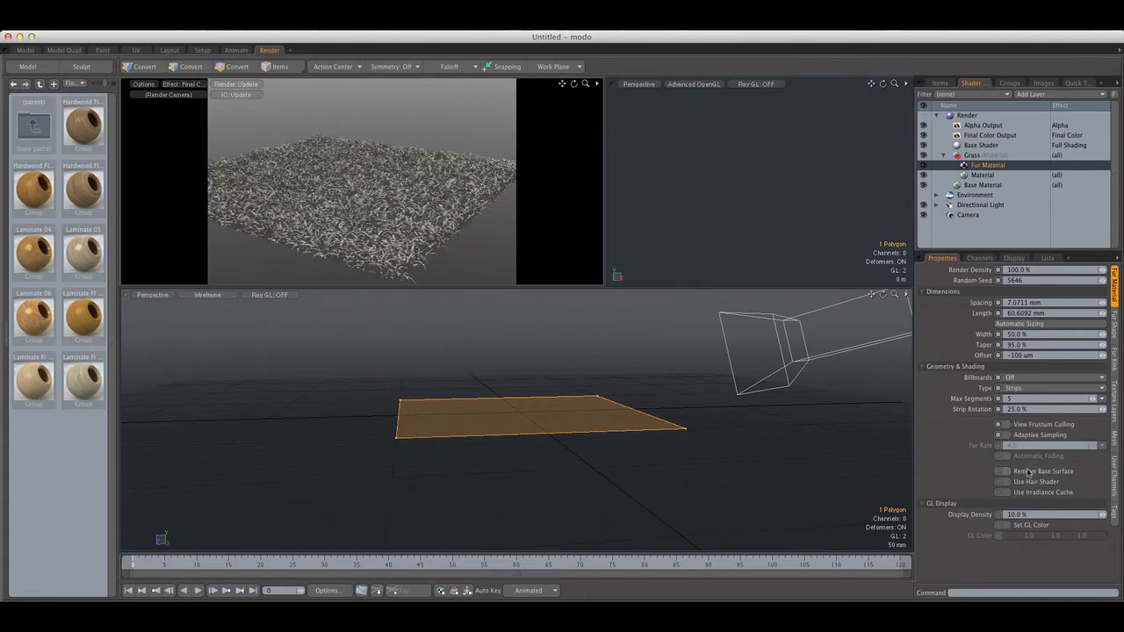
Step: Try Remove Base Surface on the fur, inspect the patch from several angles, and turn the option off again
{"action": "left_click", "coordinate": [1007, 472]}
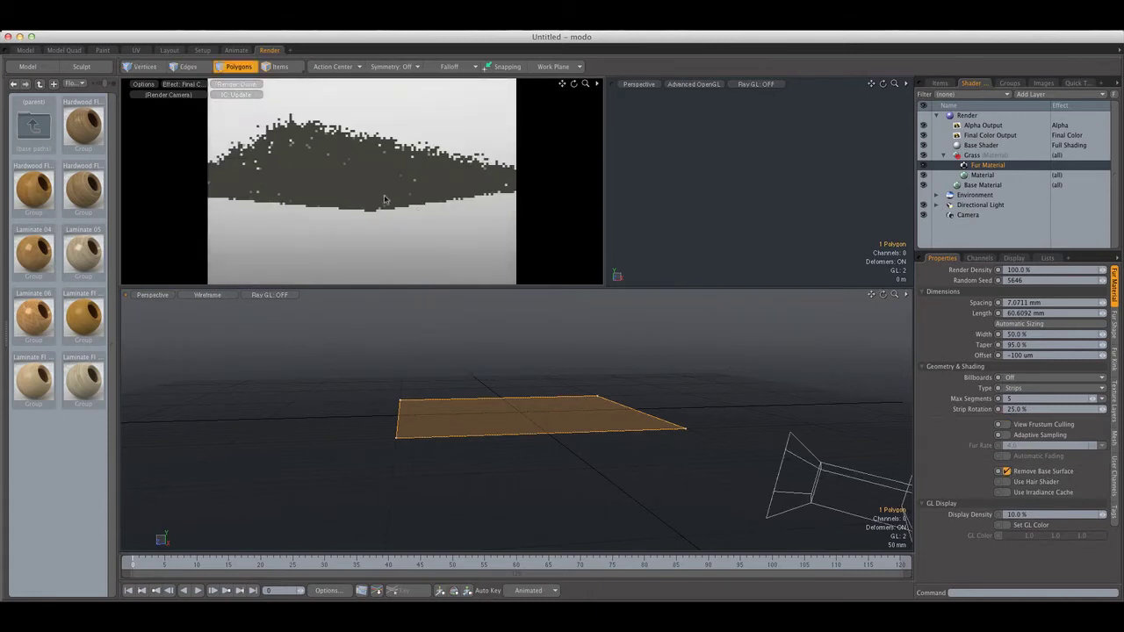
{"action": "left_click_drag", "start_coordinate": [360, 188], "coordinate": [396, 236], "text": "alt"}
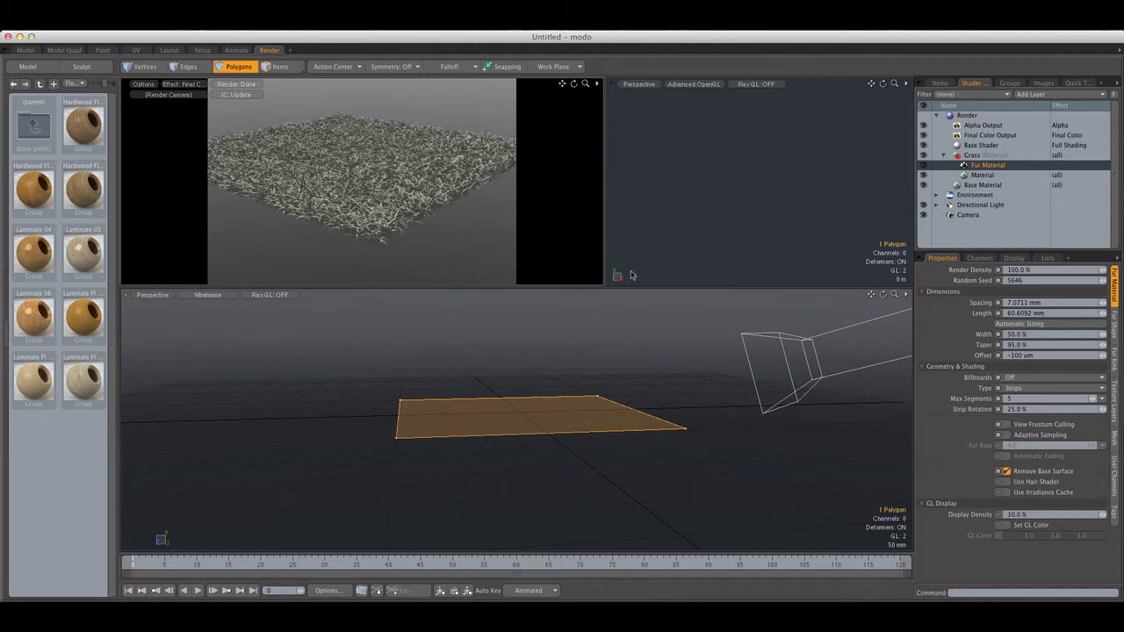
{"action": "left_click", "coordinate": [1007, 472]}
{"action": "left_click_drag", "start_coordinate": [399, 214], "coordinate": [382, 200], "text": "alt"}
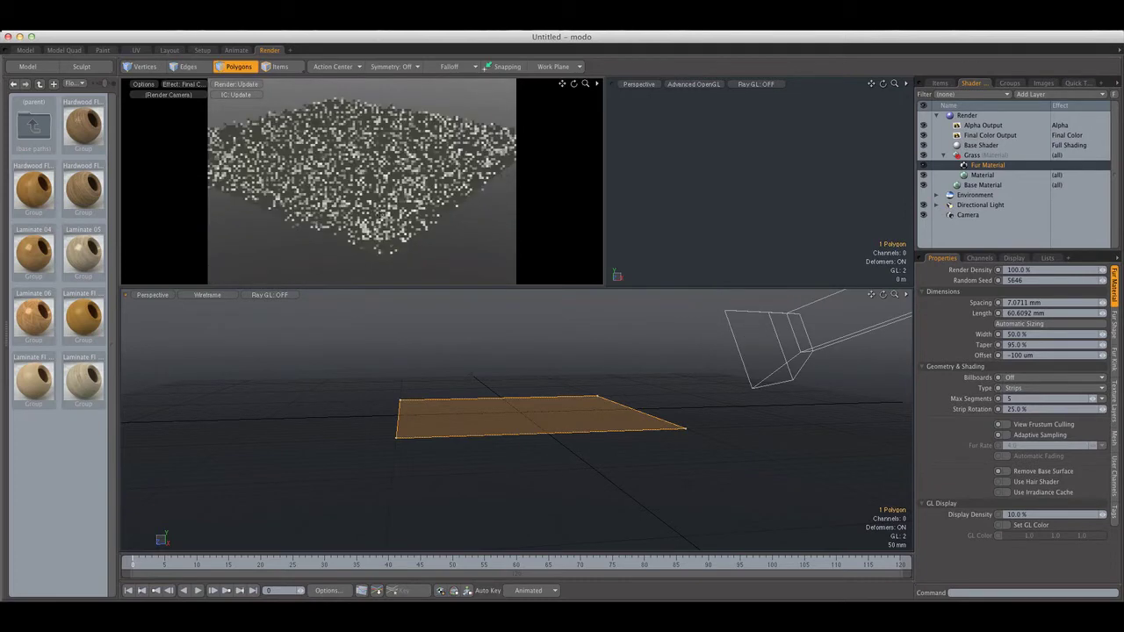
Step: Try Use Hair Shader on the fur, turn it off again, and bring the blades into close view
{"action": "left_click", "coordinate": [1005, 482]}
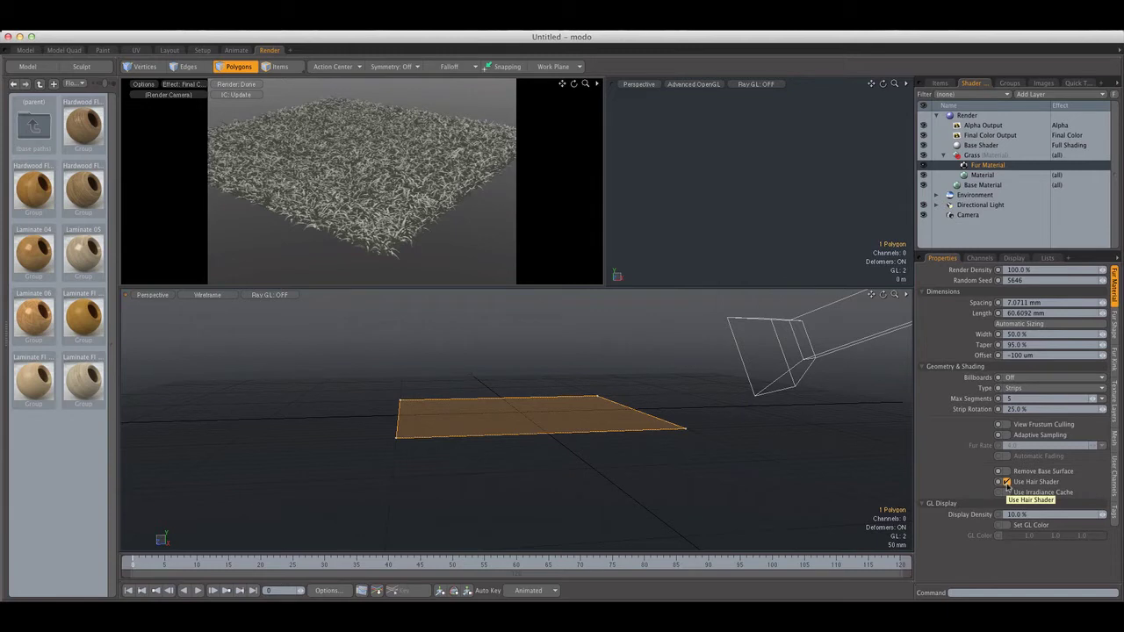
{"action": "left_click", "coordinate": [1006, 483]}
{"action": "left_click_drag", "start_coordinate": [395, 233], "coordinate": [407, 191], "text": "alt"}
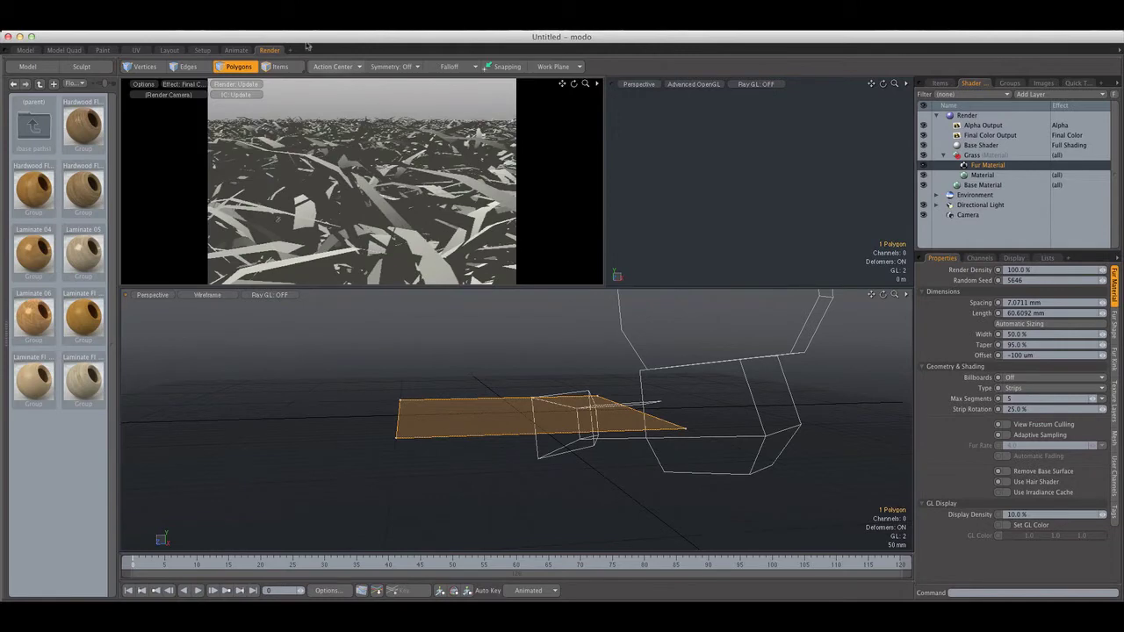
Step: Enable Indirect Illumination in the Render item's Global Illumination settings
{"action": "left_click", "coordinate": [428, 34]}
{"action": "key", "text": "Escape"}
{"action": "left_click", "coordinate": [966, 115]}
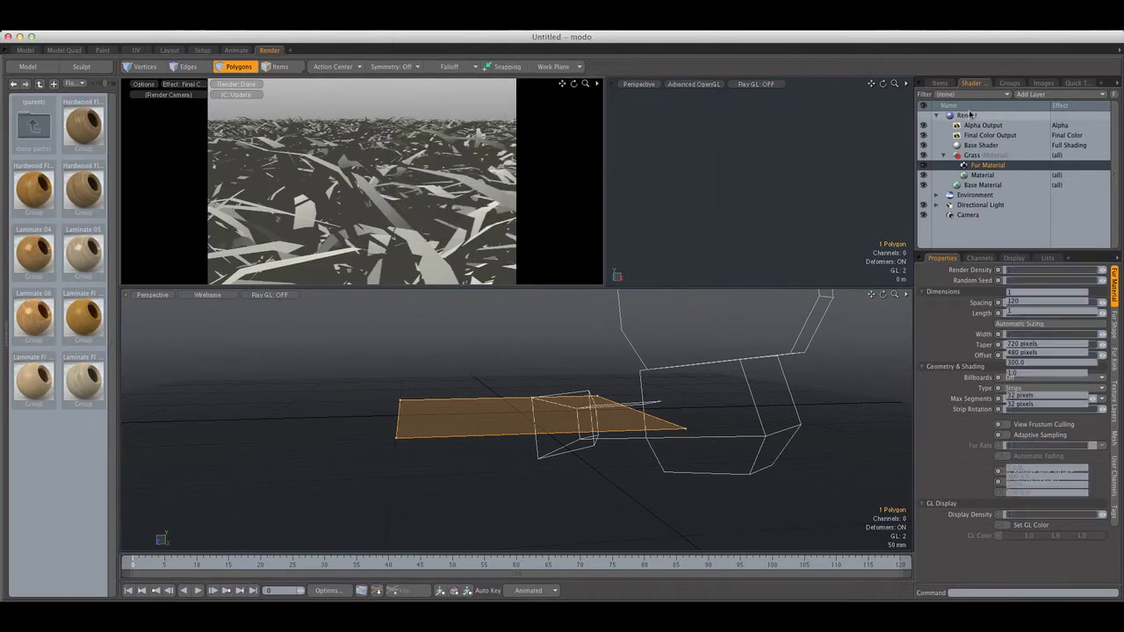
{"action": "left_click", "coordinate": [1113, 351]}
{"action": "left_click", "coordinate": [1006, 314]}
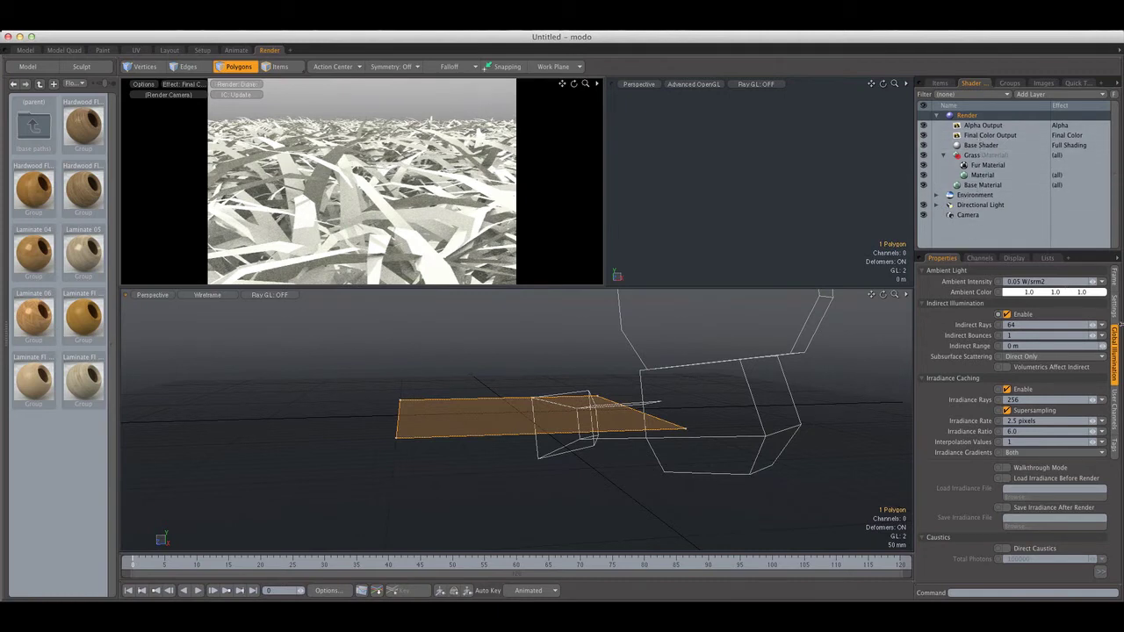
Step: Review the render's antialiasing and ray tracing settings, and set the Indirect Rays to 1024
{"action": "left_click", "coordinate": [1114, 306]}
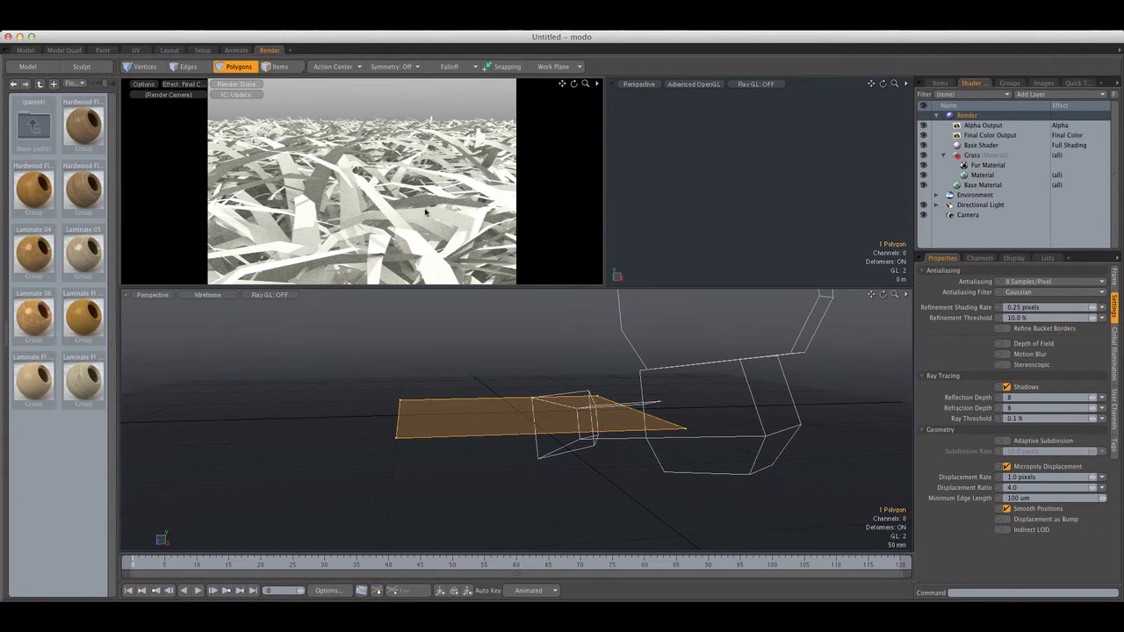
{"action": "left_click", "coordinate": [1118, 356]}
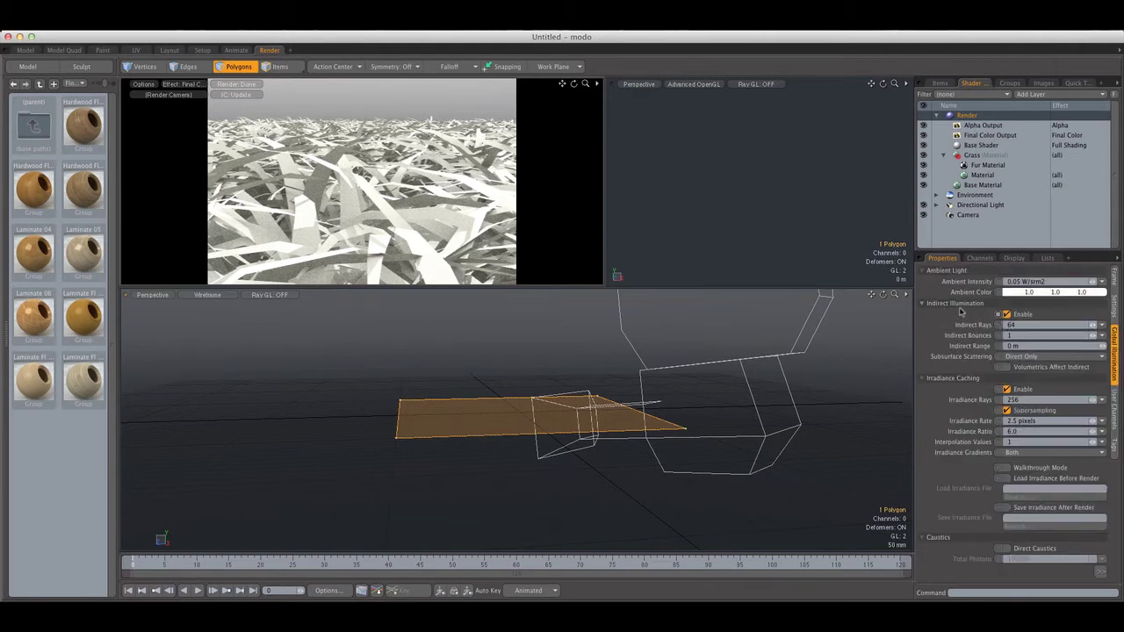
{"action": "left_click", "coordinate": [1019, 325]}
{"action": "type", "text": "1024"}
{"action": "key", "text": "Return"}
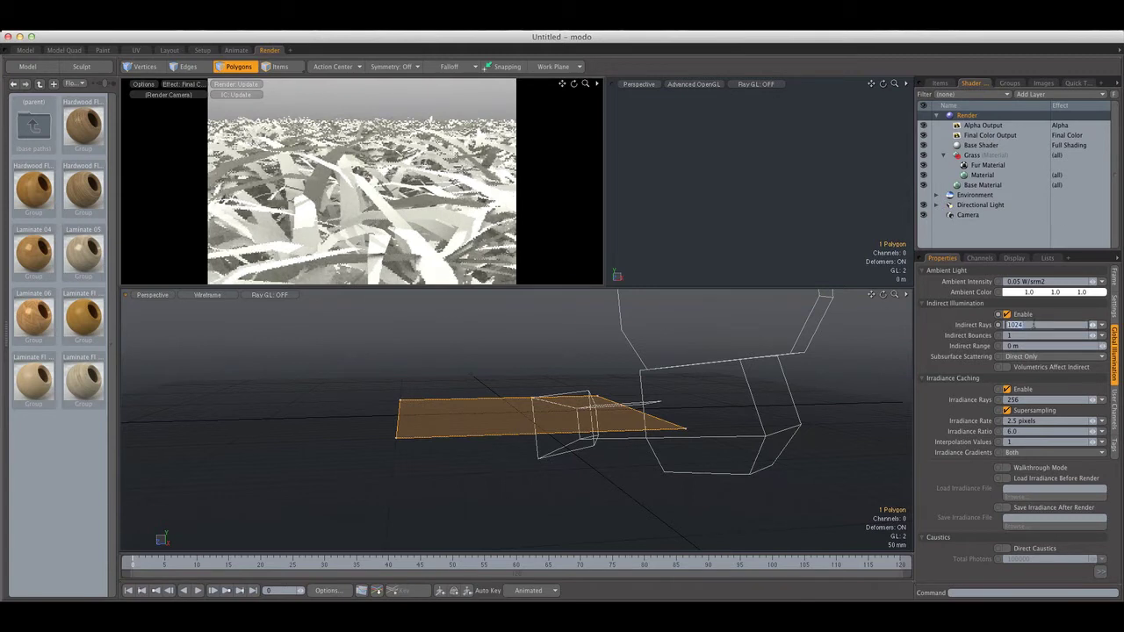
Step: Turn off Indirect Illumination and frame the whole grass patch in the render preview
{"action": "left_click", "coordinate": [1007, 313]}
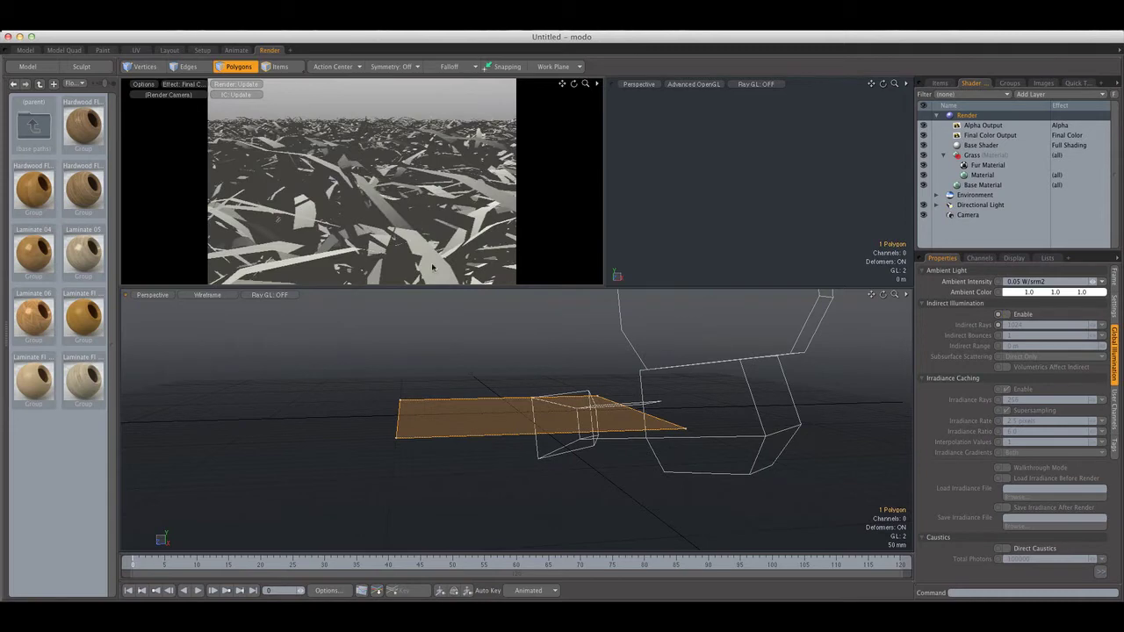
{"action": "scroll", "coordinate": [363, 225], "scroll_direction": "down", "scroll_amount": 6}
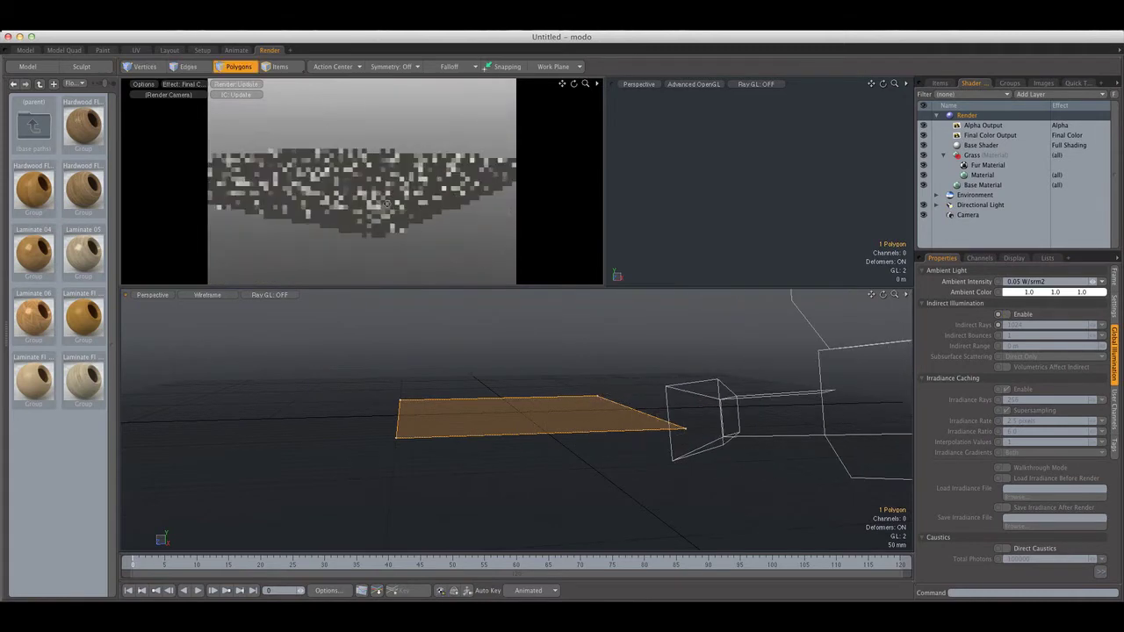
{"action": "left_click_drag", "start_coordinate": [387, 204], "coordinate": [524, 218], "text": "alt"}
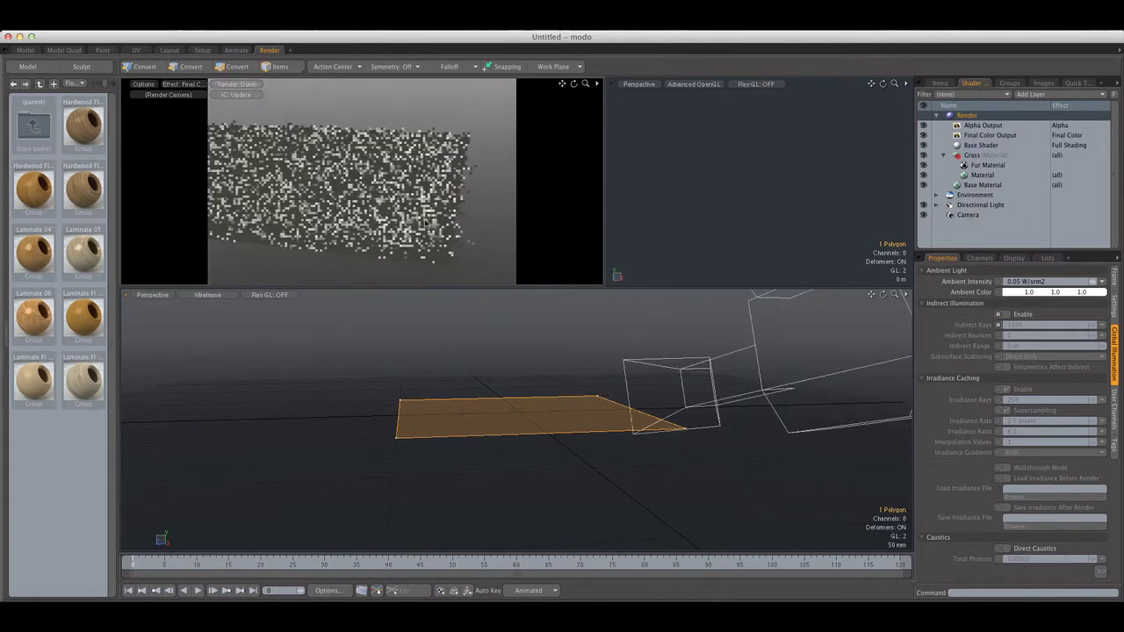
Step: Set the Fur Material's Clumps amount to 5 % in its fur shape settings
{"action": "left_click", "coordinate": [988, 165]}
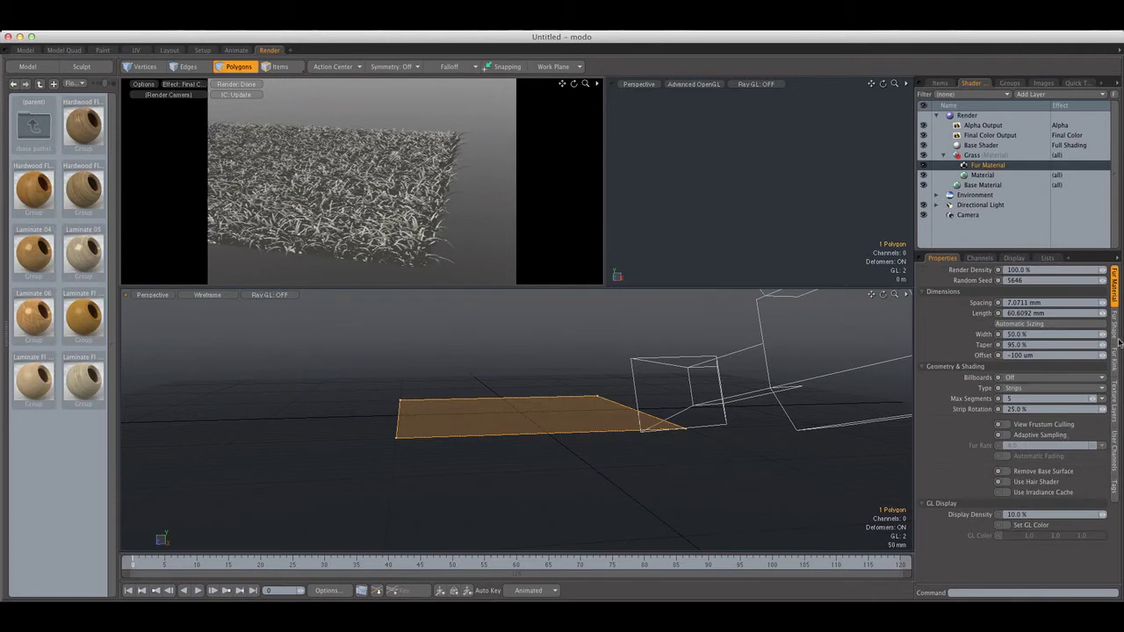
{"action": "left_click", "coordinate": [1115, 334]}
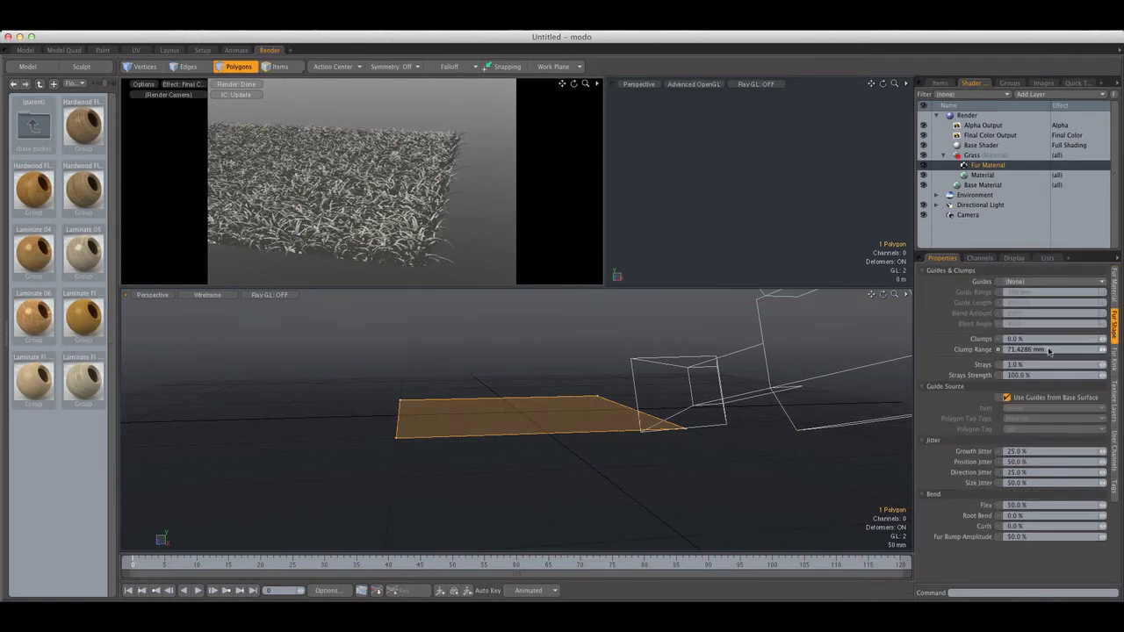
{"action": "left_click", "coordinate": [1035, 339]}
{"action": "type", "text": "5"}
{"action": "key", "text": "Return"}
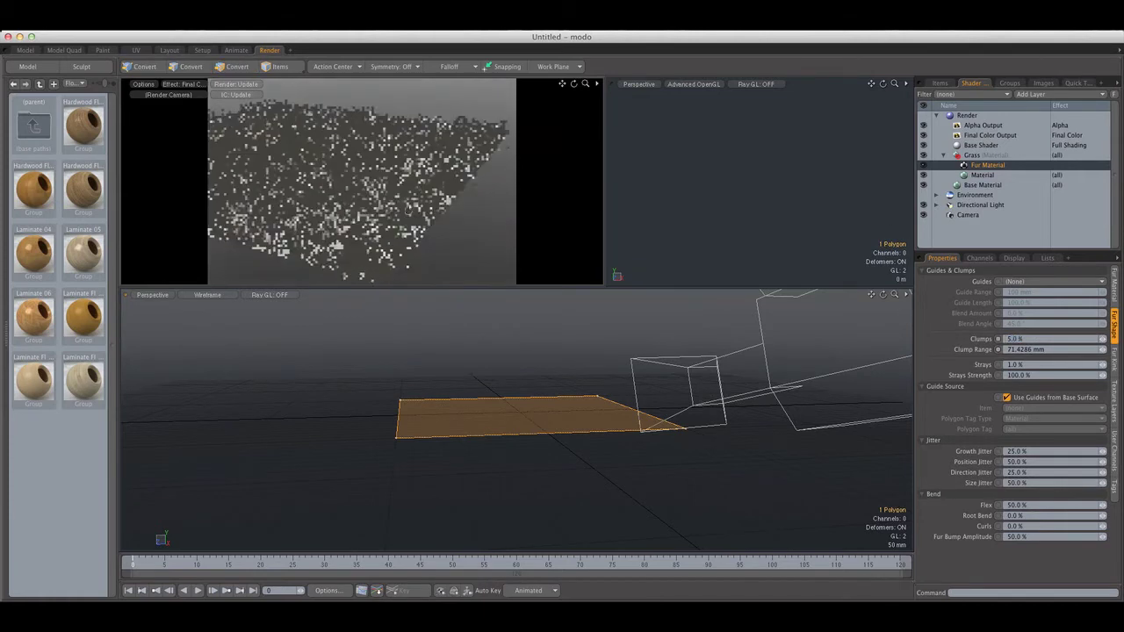
Step: Set the fur's Clump Range to 10 mm and look over the kink and frizz settings
{"action": "left_click_drag", "start_coordinate": [406, 211], "coordinate": [357, 225], "text": "alt"}
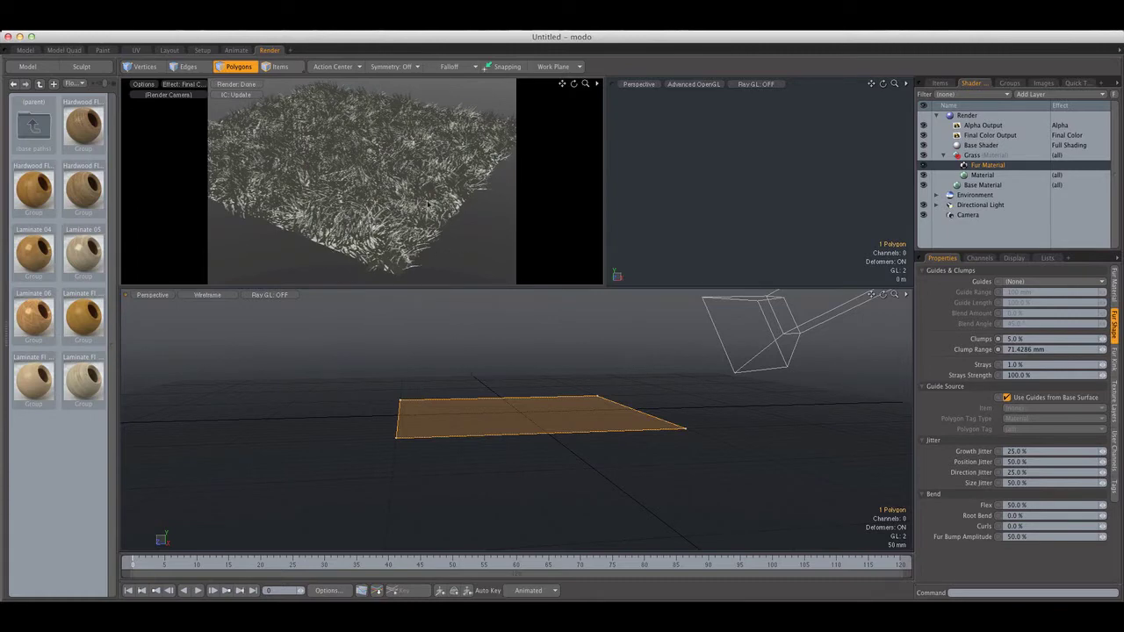
{"action": "left_click_drag", "start_coordinate": [356, 182], "coordinate": [356, 201], "text": "alt+shift"}
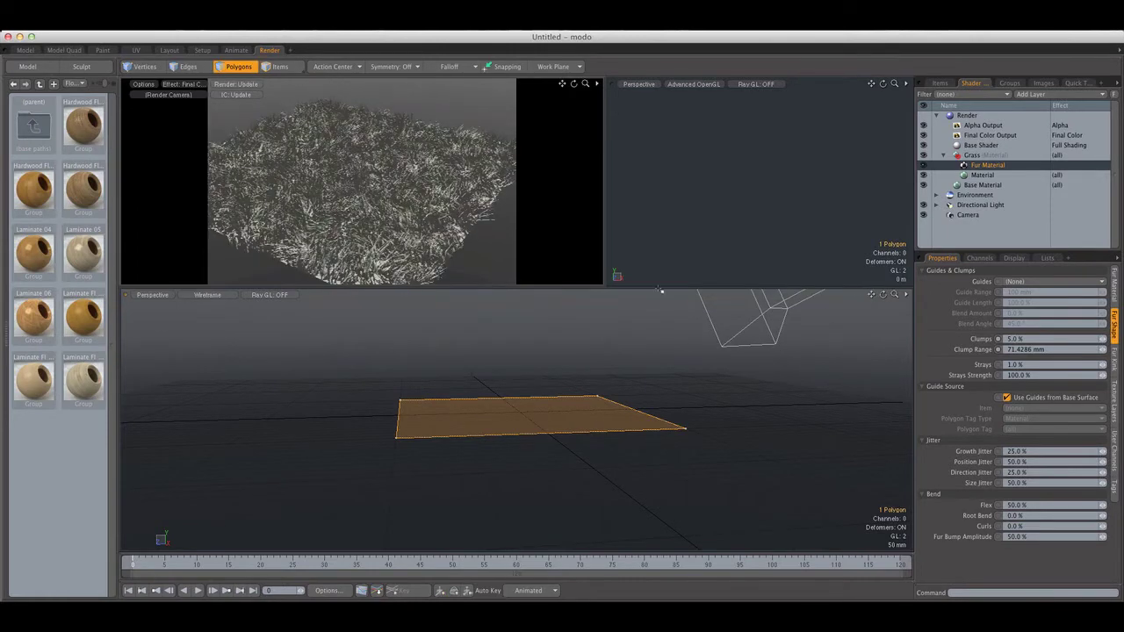
{"action": "left_click", "coordinate": [1011, 351]}
{"action": "type", "text": "10"}
{"action": "key", "text": "Return"}
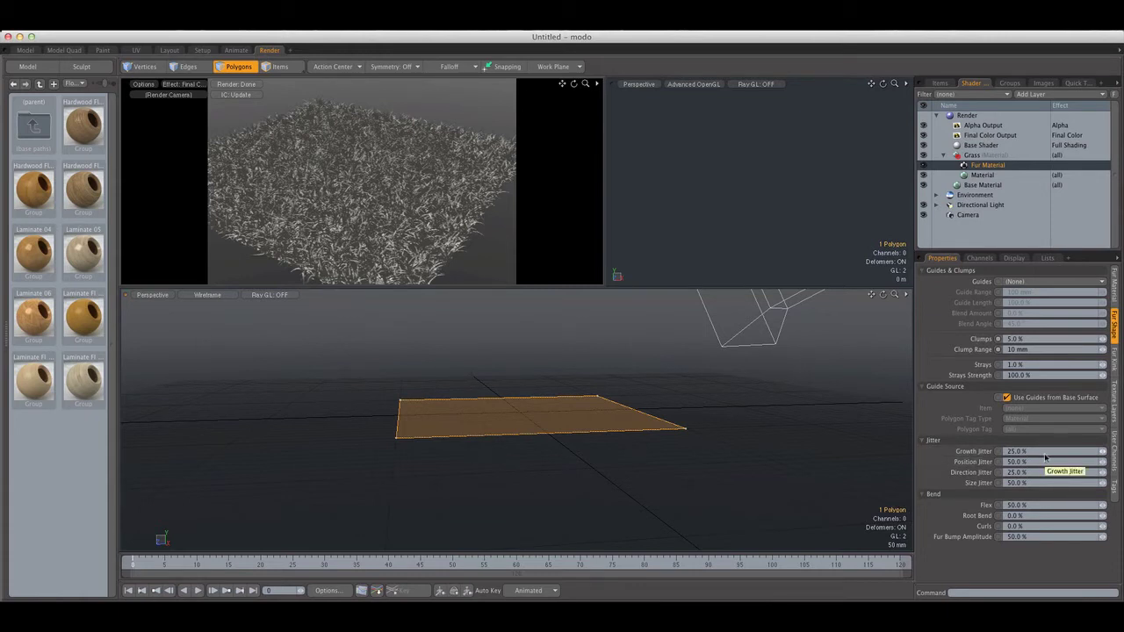
{"action": "left_click", "coordinate": [1116, 366]}
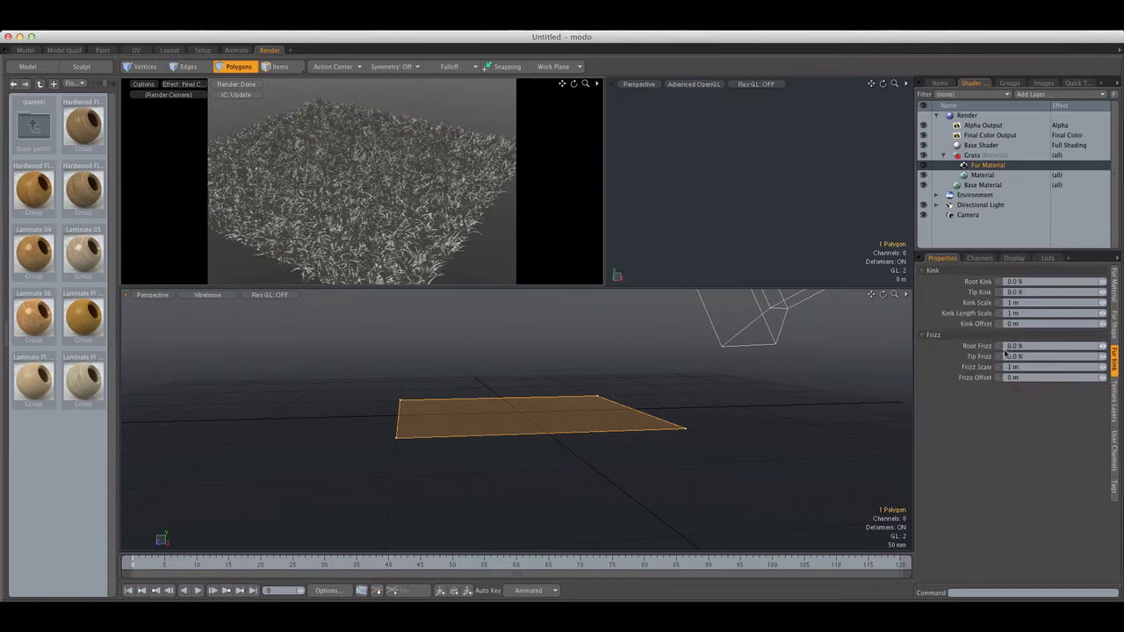
{"action": "left_click", "coordinate": [1110, 325]}
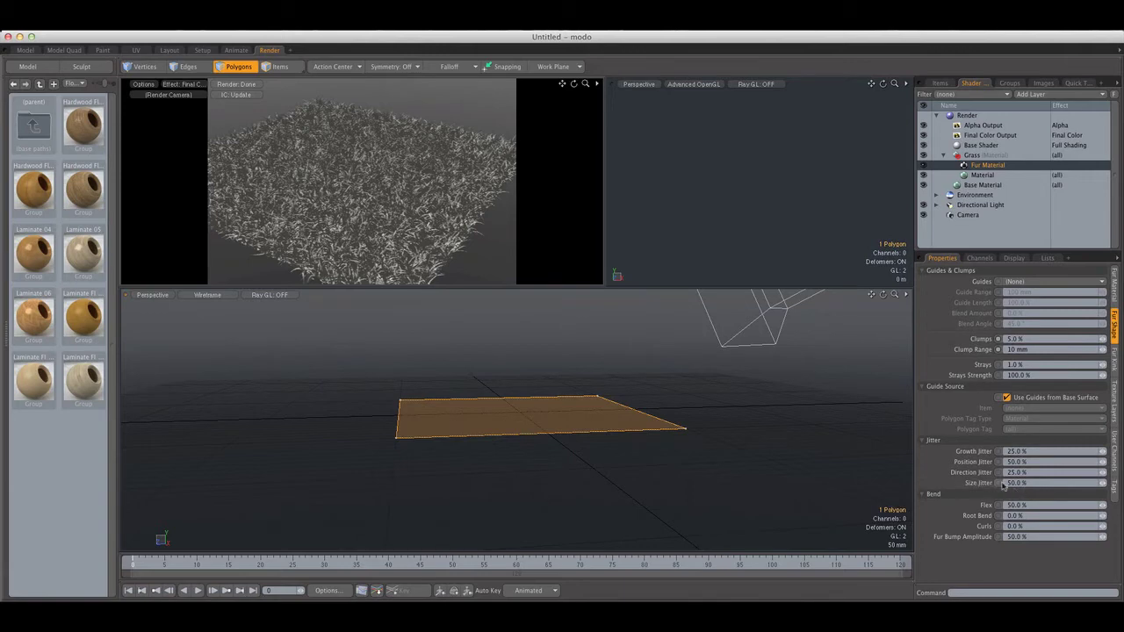
Step: Draw a flat ground plane around the grass square in the same mesh, many times larger than the square
{"action": "left_click", "coordinate": [25, 50]}
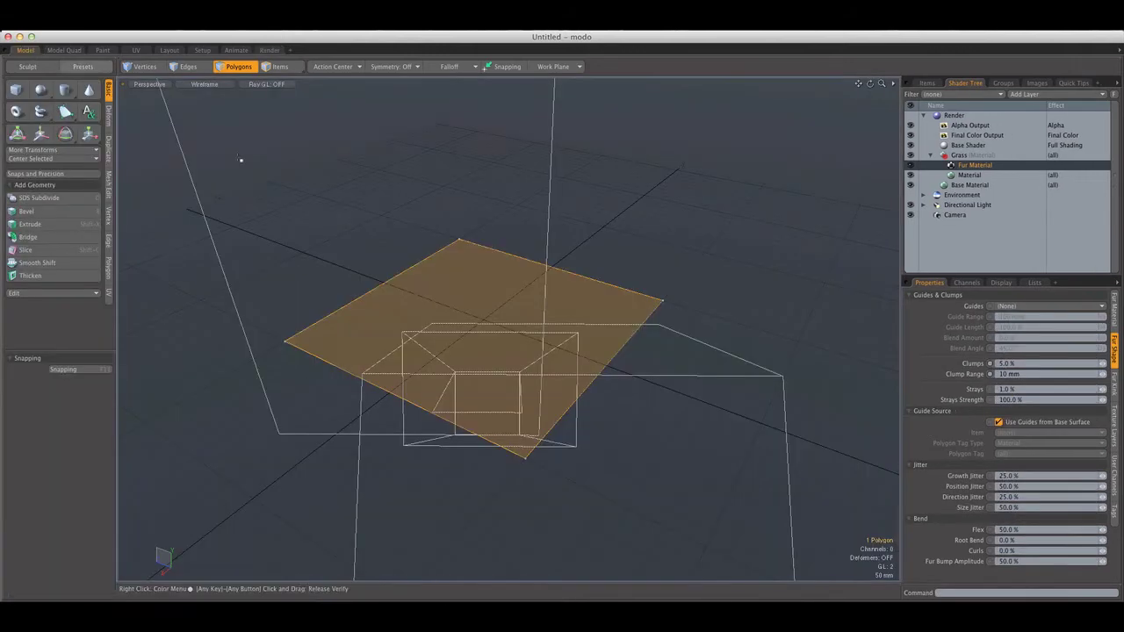
{"action": "left_click", "coordinate": [557, 236]}
{"action": "scroll", "coordinate": [599, 254], "scroll_direction": "down", "scroll_amount": 3}
{"action": "left_click_drag", "start_coordinate": [601, 255], "coordinate": [557, 293], "text": "alt"}
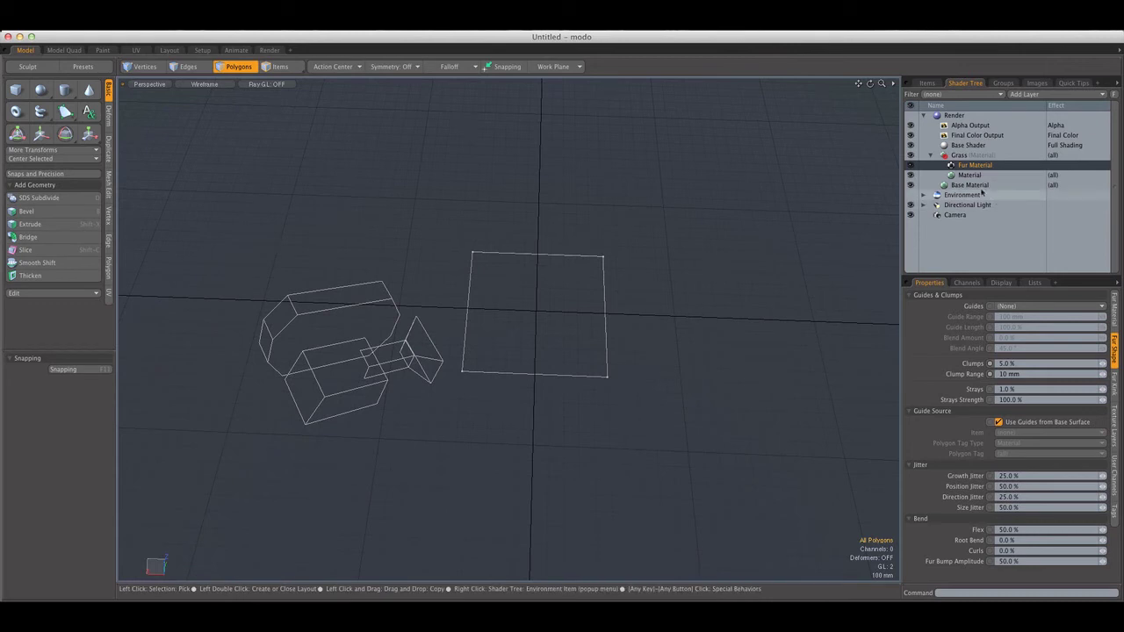
{"action": "left_click", "coordinate": [927, 83]}
{"action": "left_click", "coordinate": [1019, 135]}
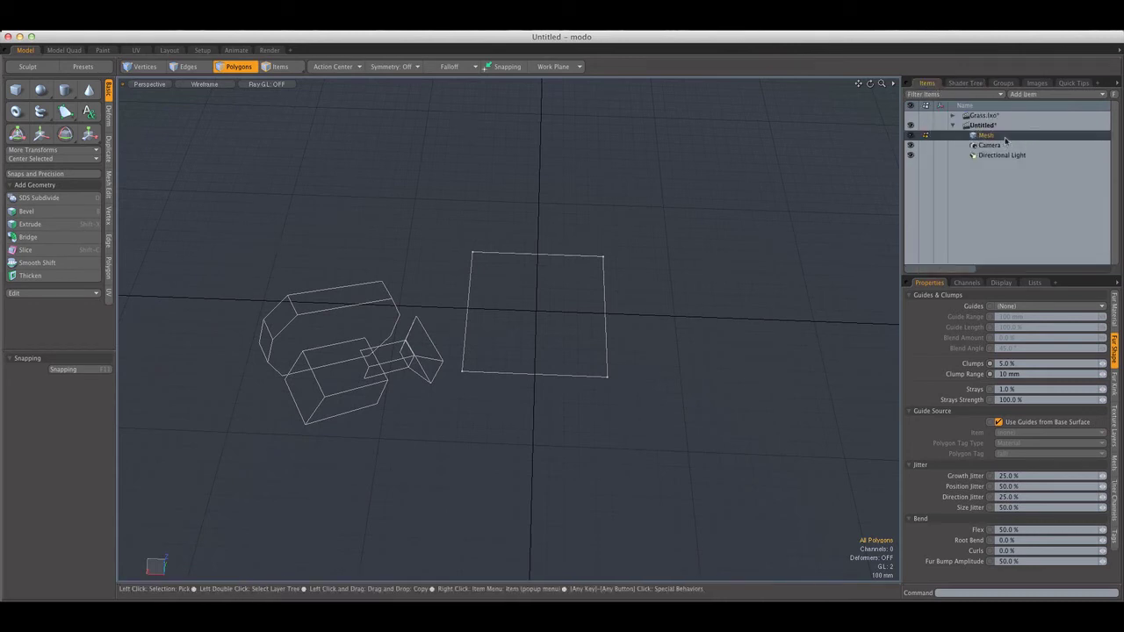
{"action": "mouse_move", "coordinate": [550, 293]}
{"action": "left_mouse_down", "text": "alt"}
{"action": "mouse_move", "coordinate": [582, 283]}
{"action": "mouse_move", "coordinate": [571, 295]}
{"action": "left_mouse_up", "text": "alt"}
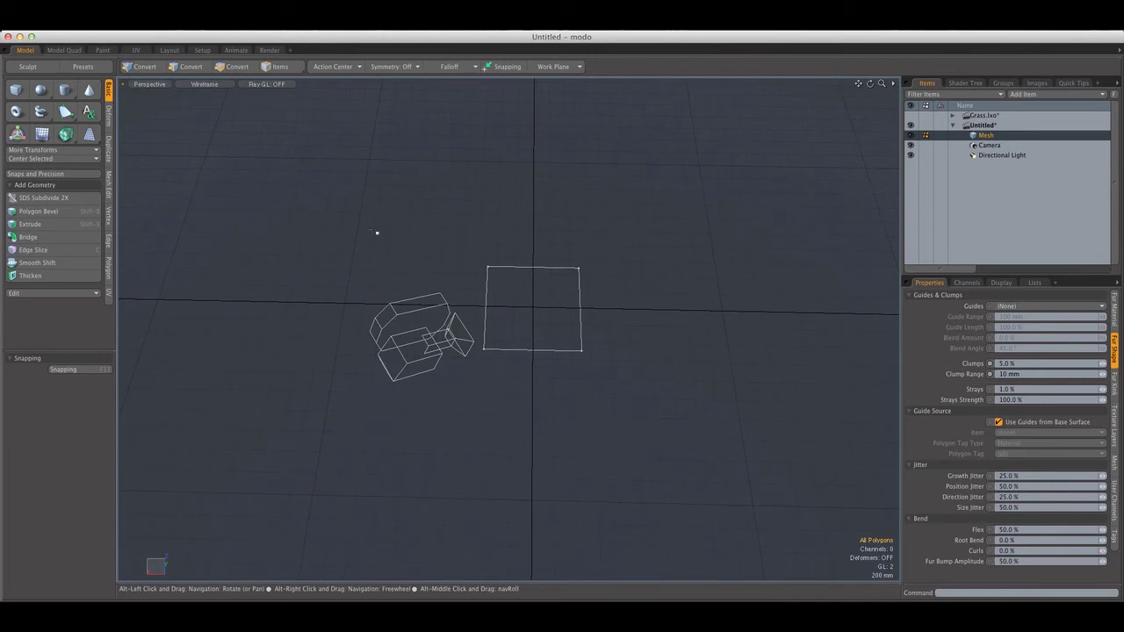
{"action": "left_click", "coordinate": [16, 90]}
{"action": "left_click_drag", "start_coordinate": [562, 199], "coordinate": [576, 211], "text": "alt"}
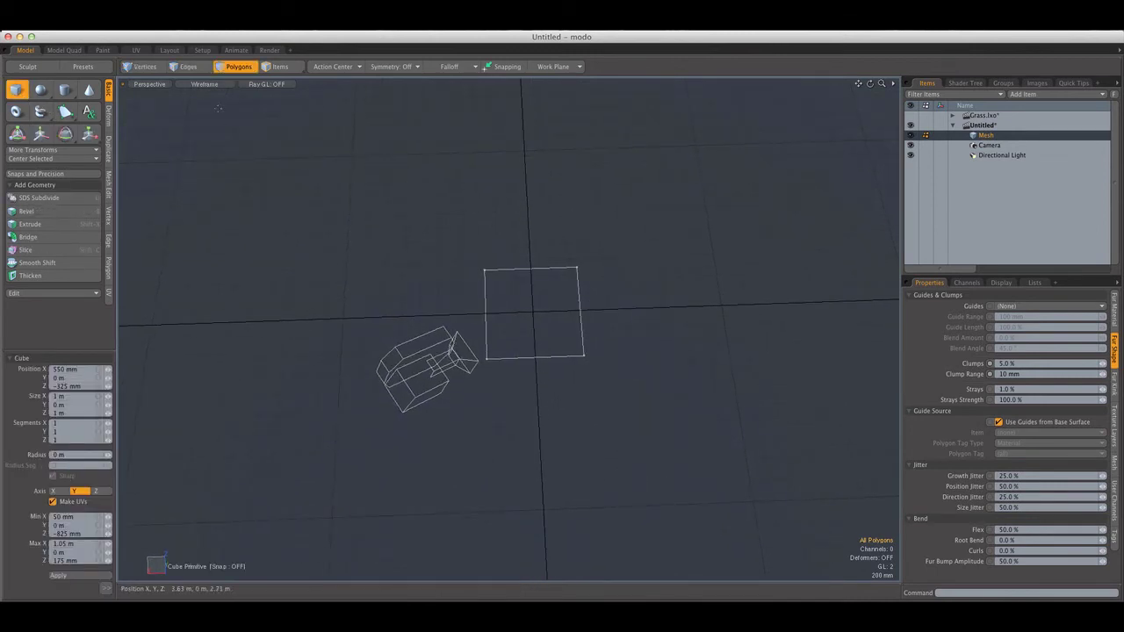
{"action": "scroll", "coordinate": [293, 162], "scroll_direction": "down", "scroll_amount": 3}
{"action": "left_click_drag", "start_coordinate": [292, 162], "coordinate": [330, 207], "text": "alt+shift"}
{"action": "mouse_move", "coordinate": [234, 131]}
{"action": "left_mouse_down"}
{"action": "mouse_move", "coordinate": [476, 330]}
{"action": "mouse_move", "coordinate": [721, 457]}
{"action": "mouse_move", "coordinate": [707, 458]}
{"action": "left_mouse_up"}
{"action": "key", "text": "q"}
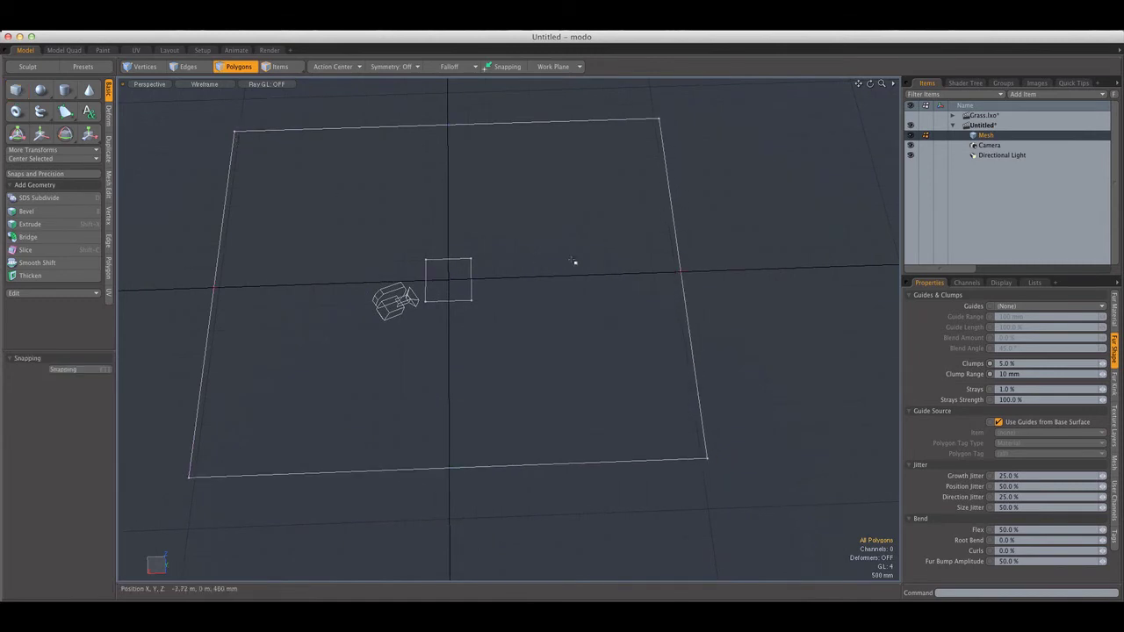
Step: Cut the large ground polygon out of the grass mesh and paste it into a new mesh item
{"action": "left_click", "coordinate": [671, 180]}
{"action": "left_click", "coordinate": [733, 176]}
{"action": "scroll", "coordinate": [467, 290], "scroll_direction": "up", "scroll_amount": 5}
{"action": "left_click_drag", "start_coordinate": [480, 294], "coordinate": [530, 296], "text": "alt"}
{"action": "scroll", "coordinate": [529, 296], "scroll_direction": "down", "scroll_amount": 5}
{"action": "left_click_drag", "start_coordinate": [765, 296], "coordinate": [682, 308], "text": "alt+shift"}
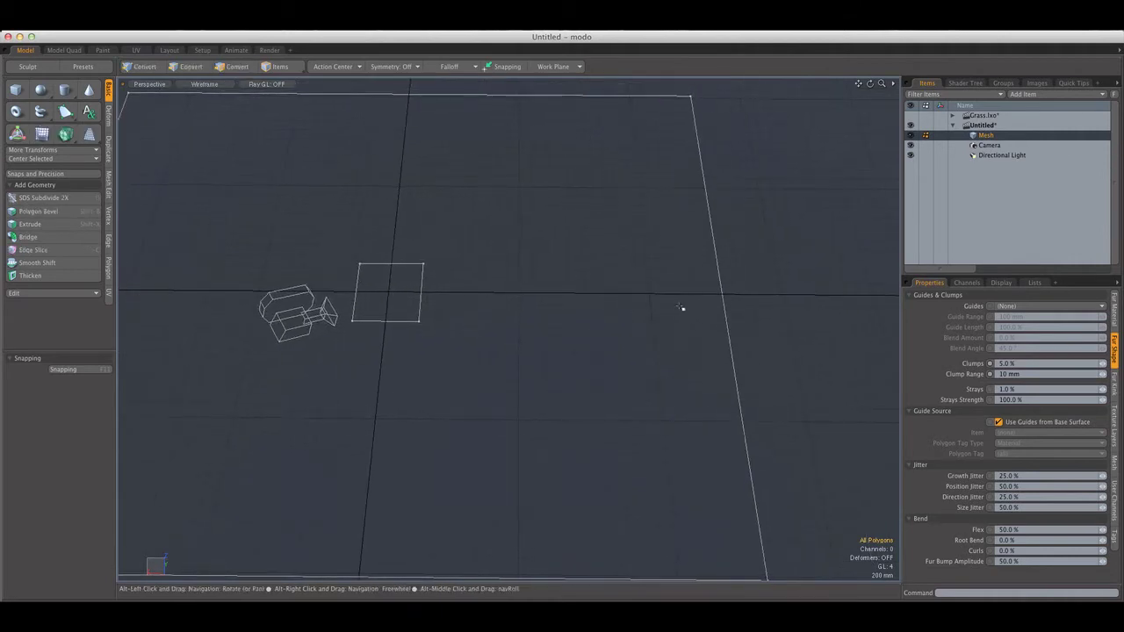
{"action": "left_click", "coordinate": [682, 308]}
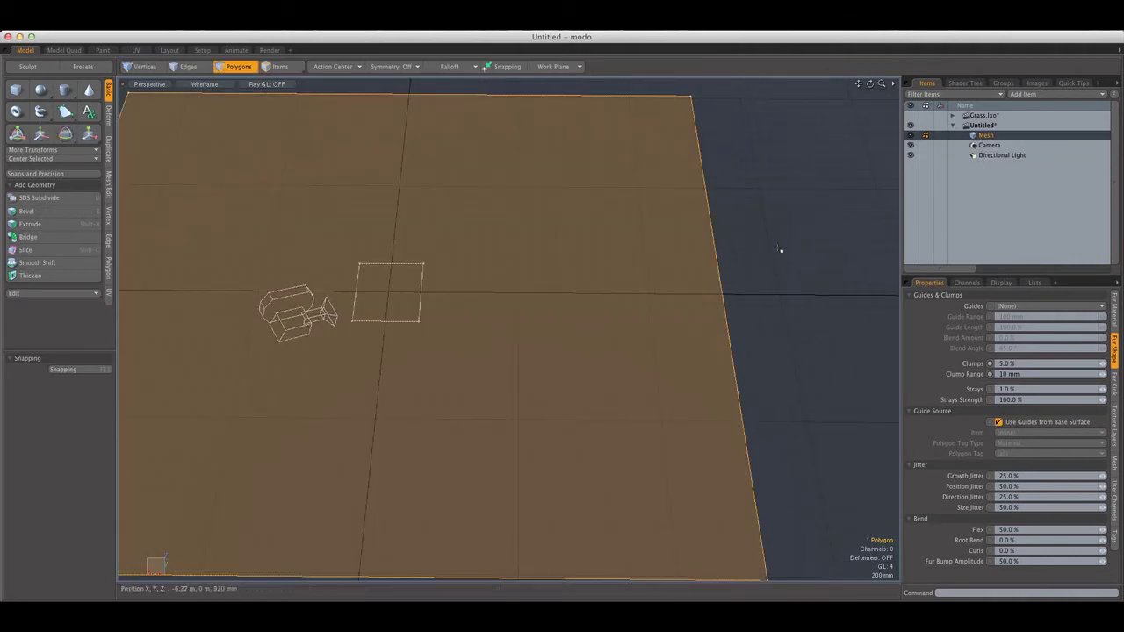
{"action": "key", "text": "super+x"}
{"action": "key", "text": "n"}
{"action": "key", "text": "ctrl+v"}
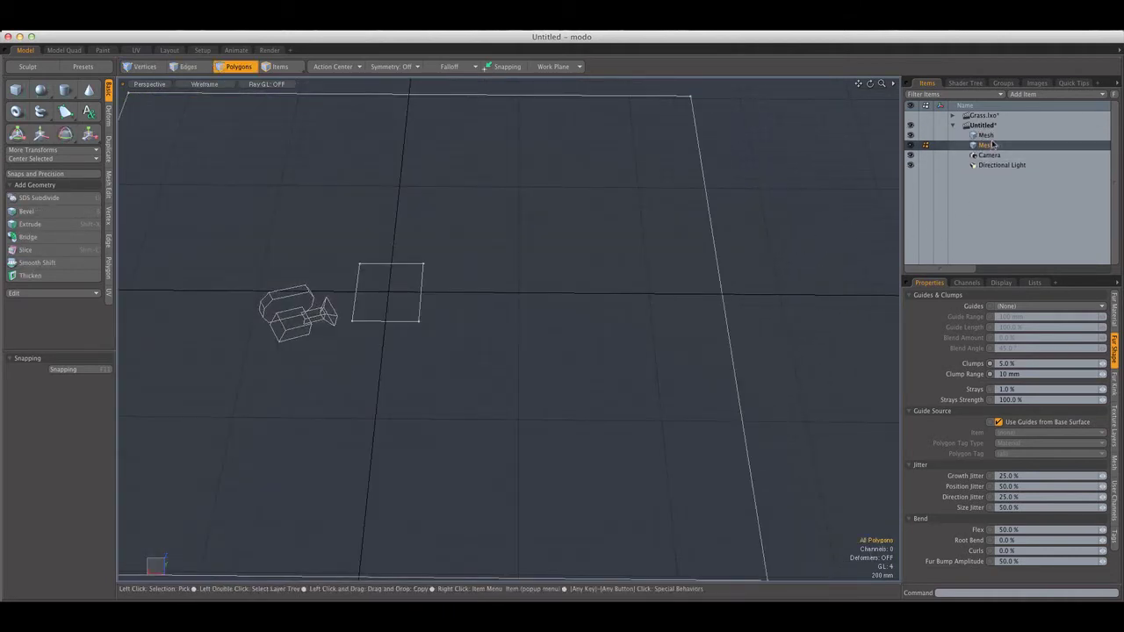
Step: Rename the new mesh item Ground and the original mesh item Grass
{"action": "type", "text": "C"}
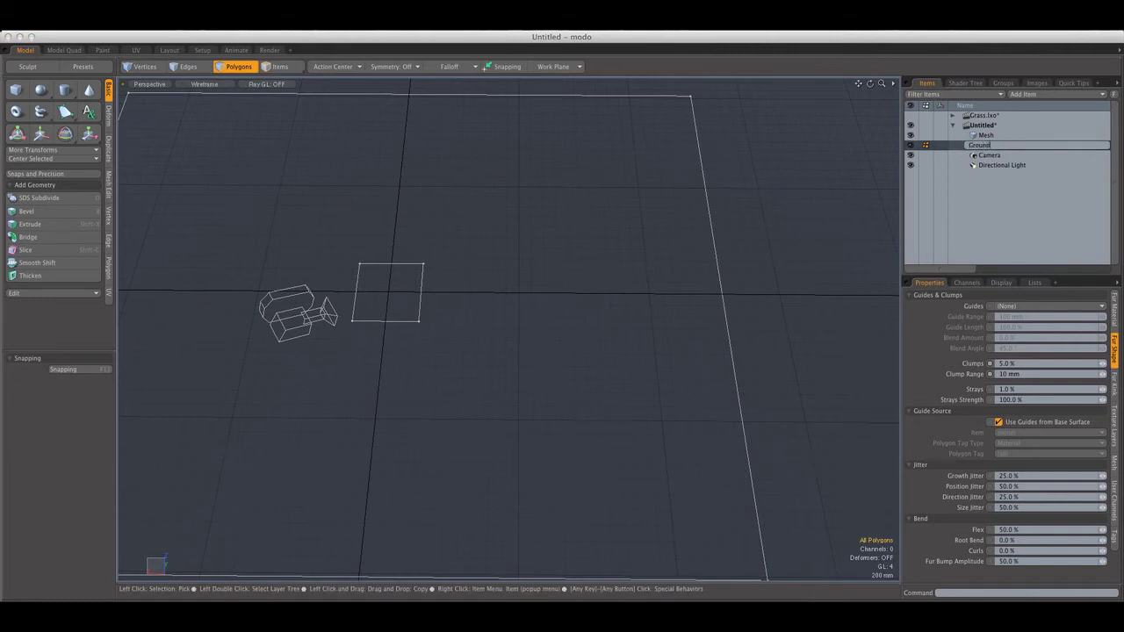
{"action": "type", "text": "Ground"}
{"action": "key", "text": "Return"}
{"action": "left_click", "coordinate": [985, 135]}
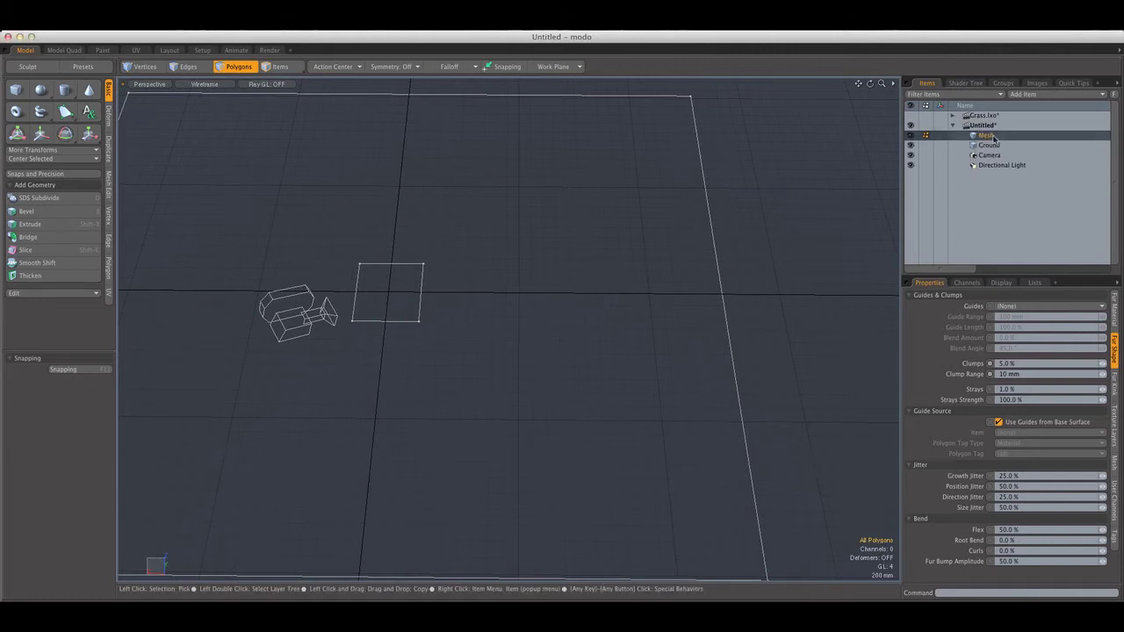
{"action": "double_click", "coordinate": [993, 138]}
{"action": "type", "text": "Grass"}
{"action": "key", "text": "Return"}
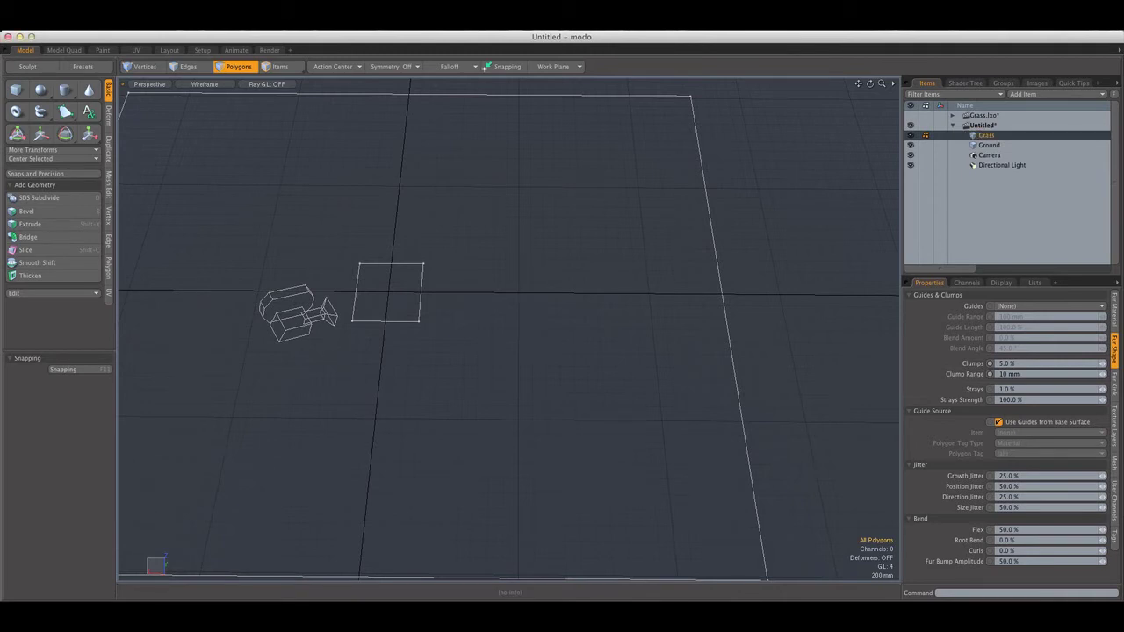
Step: Add a unit cube as its own item at the origin and delete the empty mesh item
{"action": "key", "text": "n"}
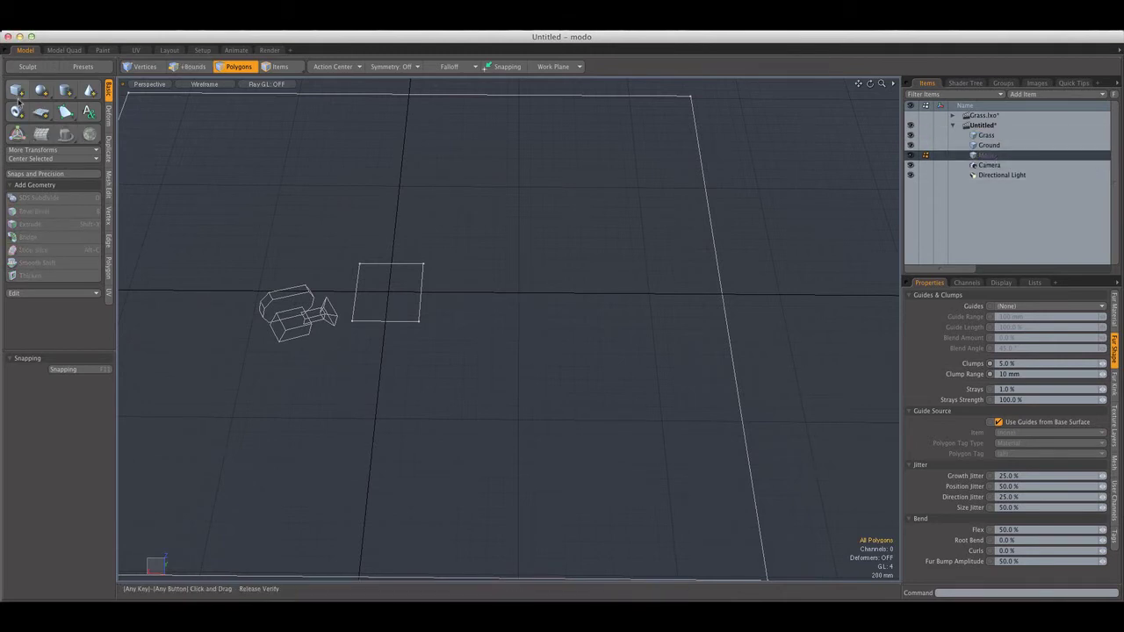
{"action": "left_click", "coordinate": [16, 89], "text": "shift"}
{"action": "left_click_drag", "start_coordinate": [395, 279], "coordinate": [446, 246], "text": "alt"}
{"action": "scroll", "coordinate": [405, 261], "scroll_direction": "up", "scroll_amount": 3}
{"action": "double_click", "coordinate": [412, 238]}
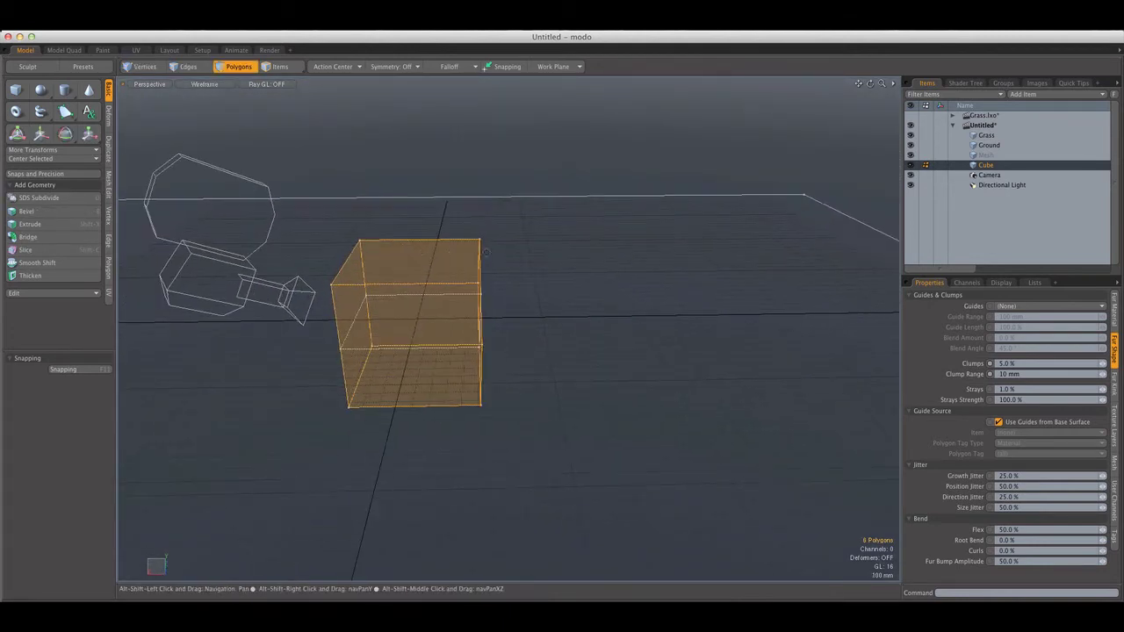
{"action": "left_click", "coordinate": [986, 155]}
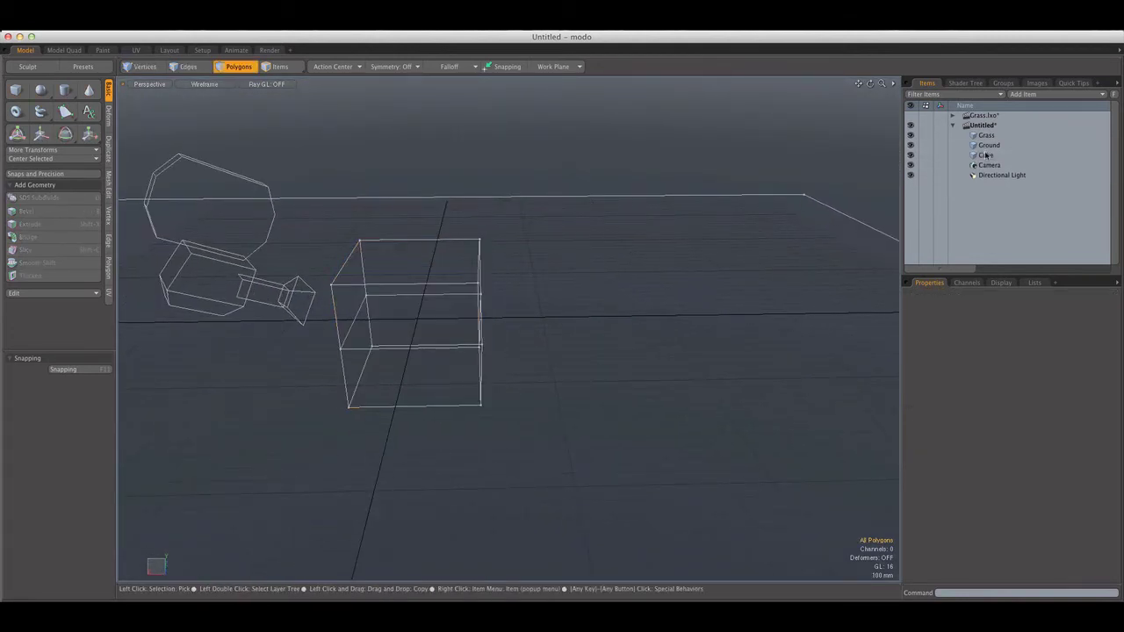
{"action": "key", "text": "Delete"}
Step: Scale the whole cube down uniformly to roughly a quarter of the grass plane's width
{"action": "double_click", "coordinate": [461, 245]}
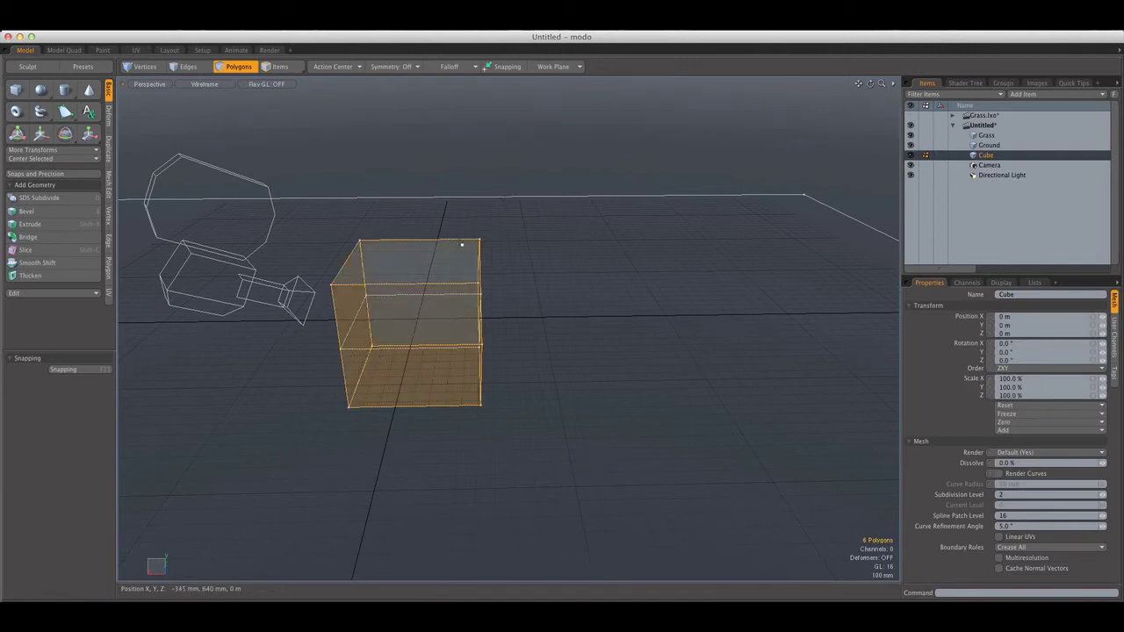
{"action": "left_click_drag", "start_coordinate": [461, 246], "coordinate": [359, 268], "text": "alt"}
{"action": "key", "text": "r"}
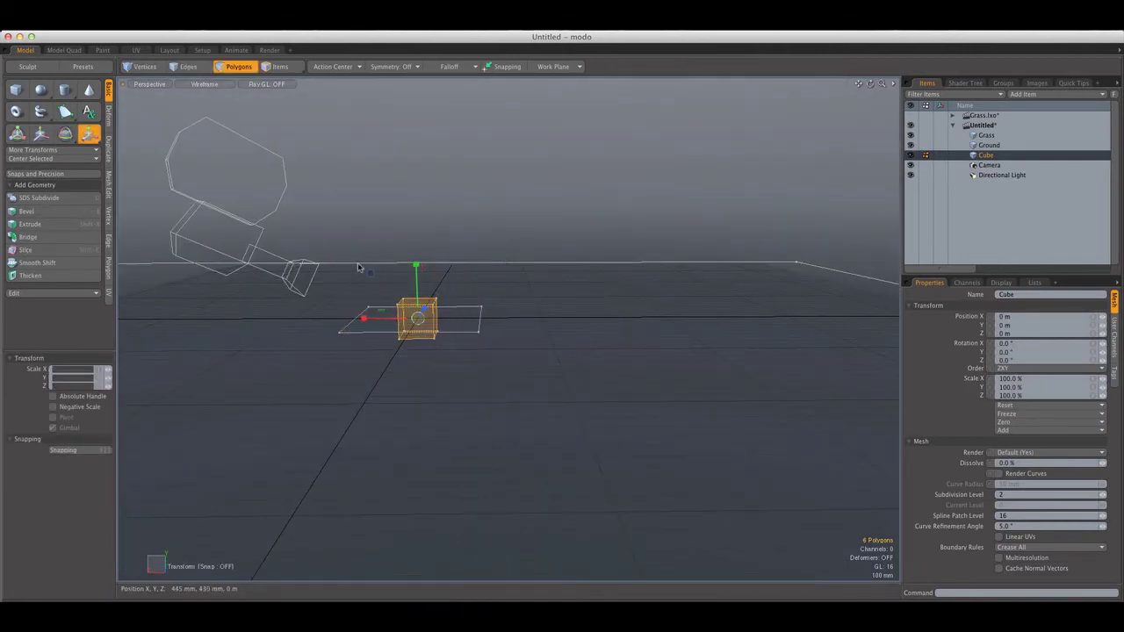
{"action": "key", "text": "q"}
Step: Bevel all of the cube's edges slightly to give them narrow rounded corners
{"action": "left_click", "coordinate": [186, 67]}
{"action": "key", "text": "bracketleft"}
{"action": "scroll", "coordinate": [430, 303], "scroll_direction": "up", "scroll_amount": 5}
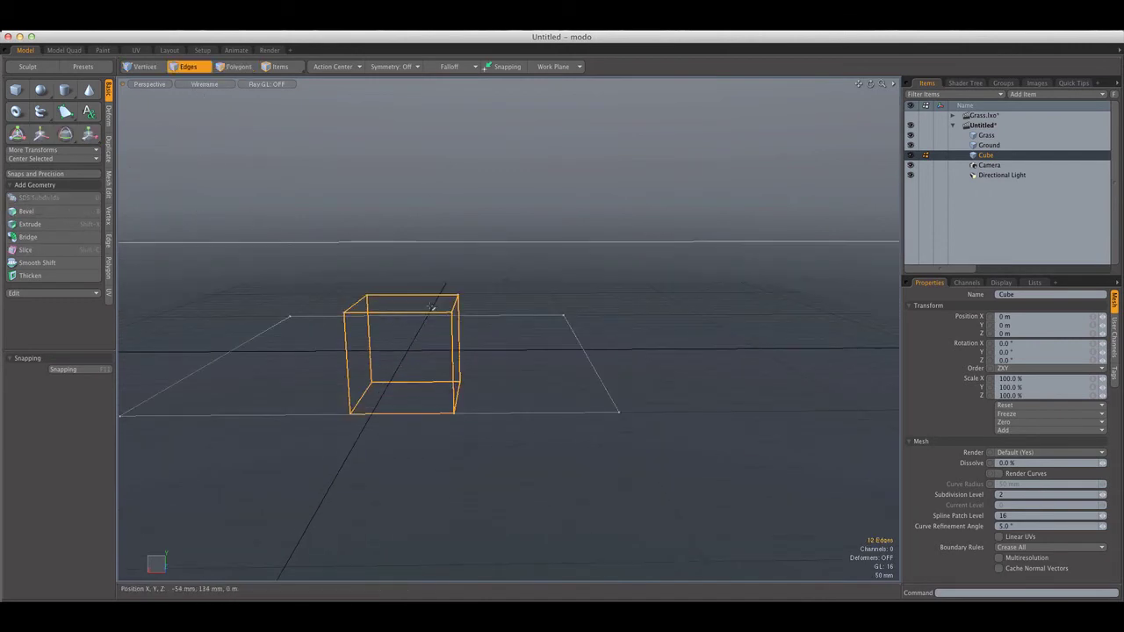
{"action": "scroll", "coordinate": [434, 308], "scroll_direction": "up", "scroll_amount": 4}
{"action": "key", "text": "b"}
{"action": "left_click_drag", "start_coordinate": [437, 310], "coordinate": [506, 303]}
{"action": "key", "text": "q"}
{"action": "left_click", "coordinate": [480, 241]}
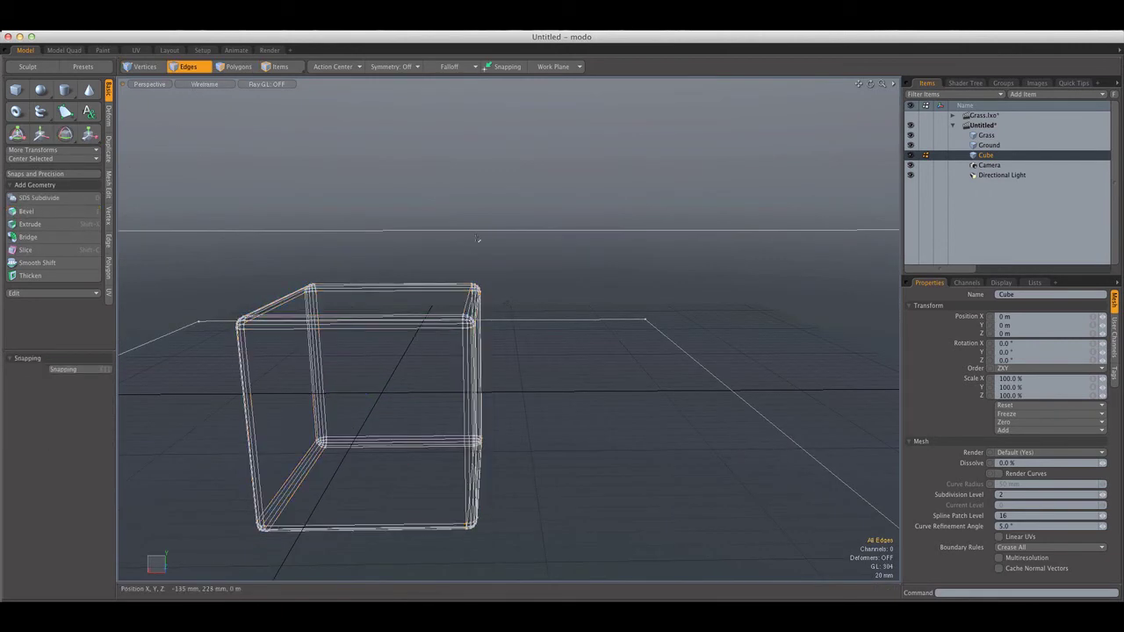
Step: Raise the cube in the left view until its base rests on the ground plane
{"action": "scroll", "coordinate": [477, 241], "scroll_direction": "down", "scroll_amount": 6}
{"action": "key", "text": "ctrl+space"}
{"action": "left_click", "coordinate": [337, 239]}
{"action": "scroll", "coordinate": [532, 271], "scroll_direction": "up", "scroll_amount": 6}
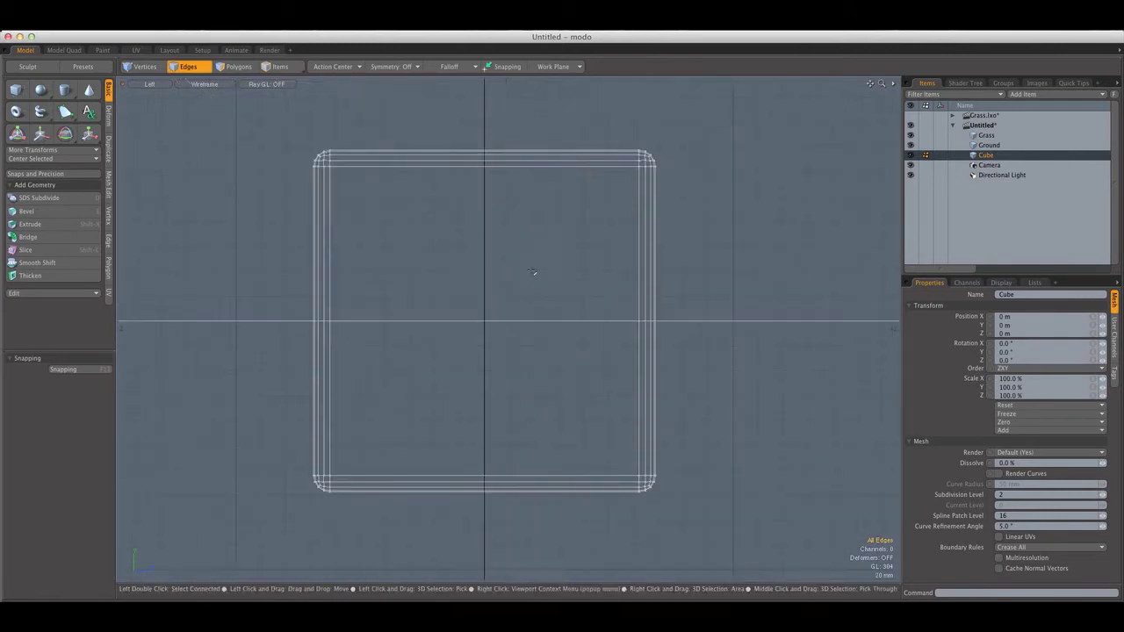
{"action": "key", "text": "w"}
{"action": "left_click_drag", "start_coordinate": [487, 282], "coordinate": [488, 126]}
{"action": "left_click_drag", "start_coordinate": [484, 167], "coordinate": [484, 145]}
{"action": "key", "text": "space"}
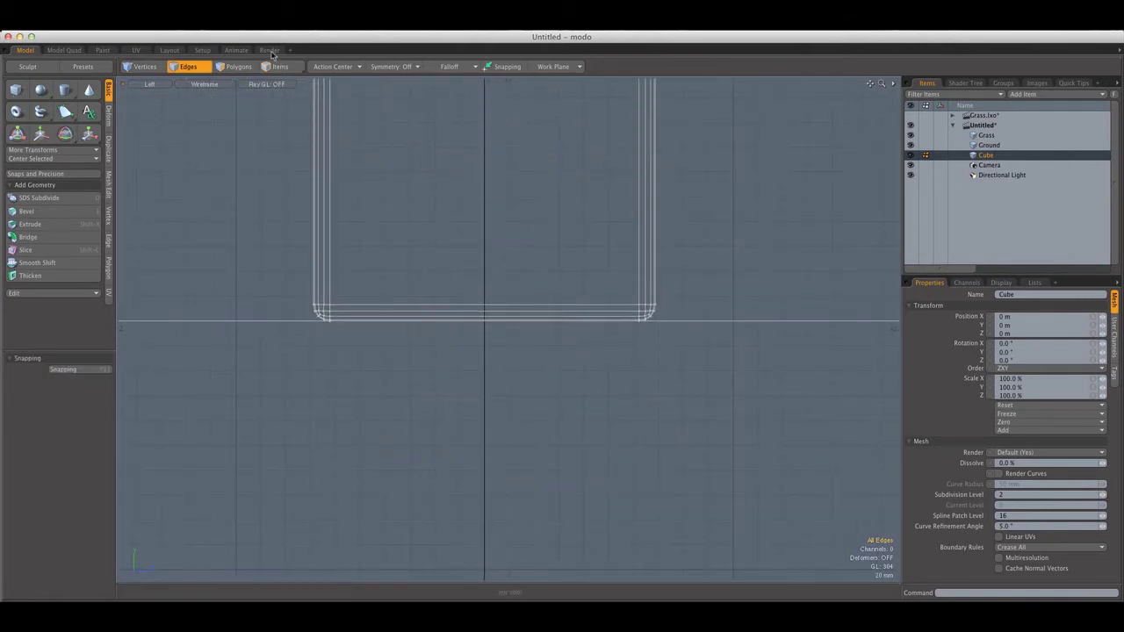
Step: Examine the cube and its shadow on the grass in the render preview from the lit side
{"action": "left_click", "coordinate": [270, 50]}
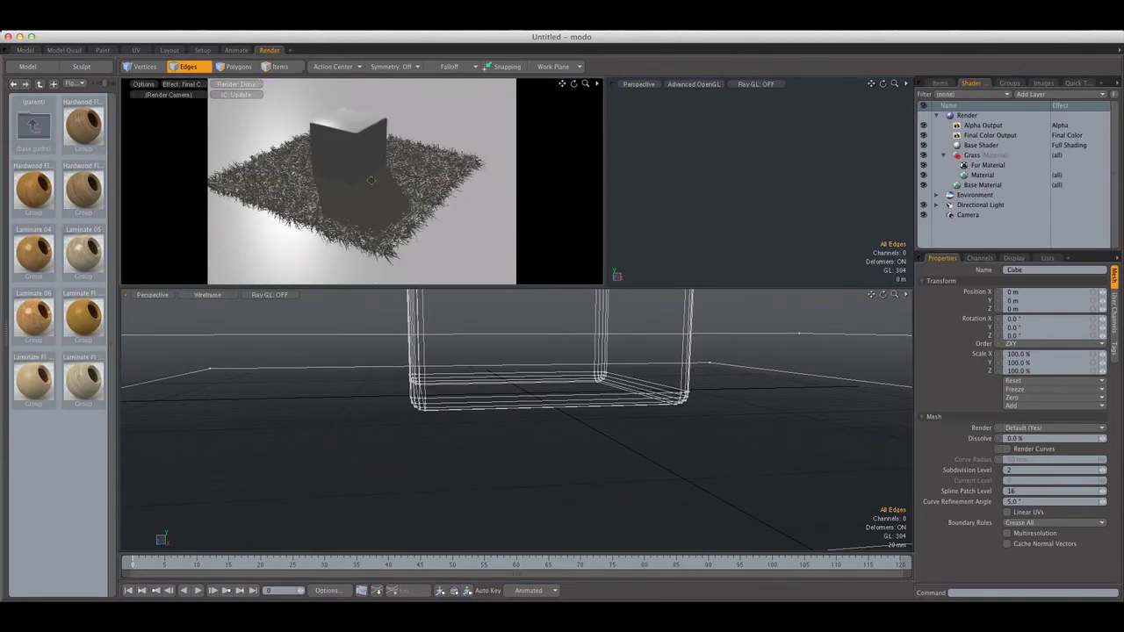
{"action": "left_click_drag", "start_coordinate": [374, 197], "coordinate": [434, 195], "text": "alt"}
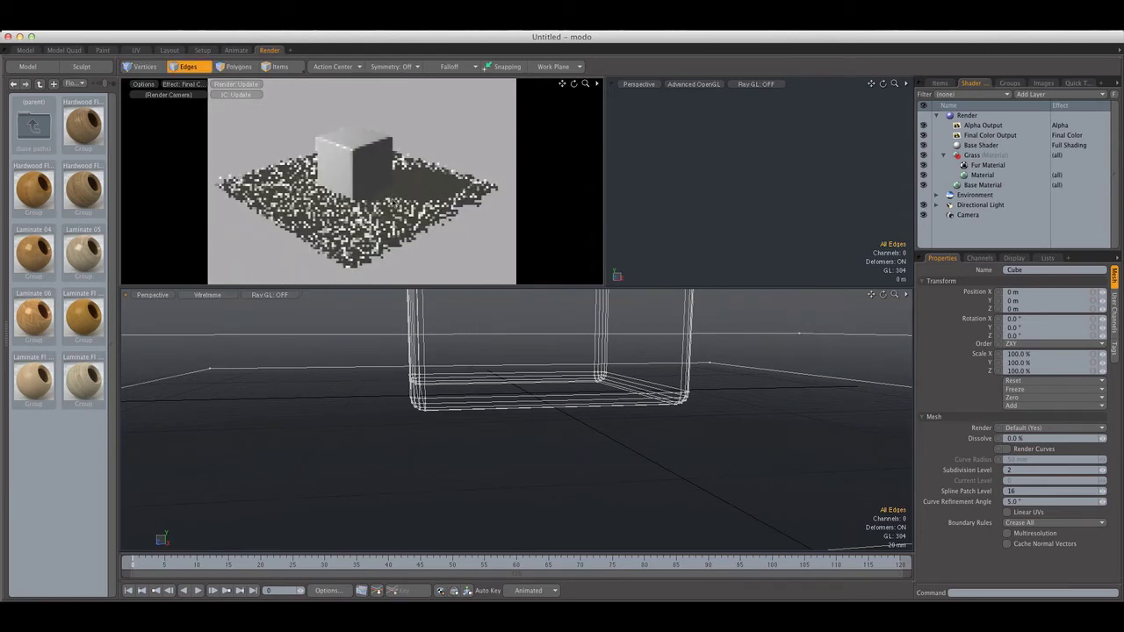
{"action": "left_click_drag", "start_coordinate": [387, 210], "coordinate": [381, 206], "text": "alt"}
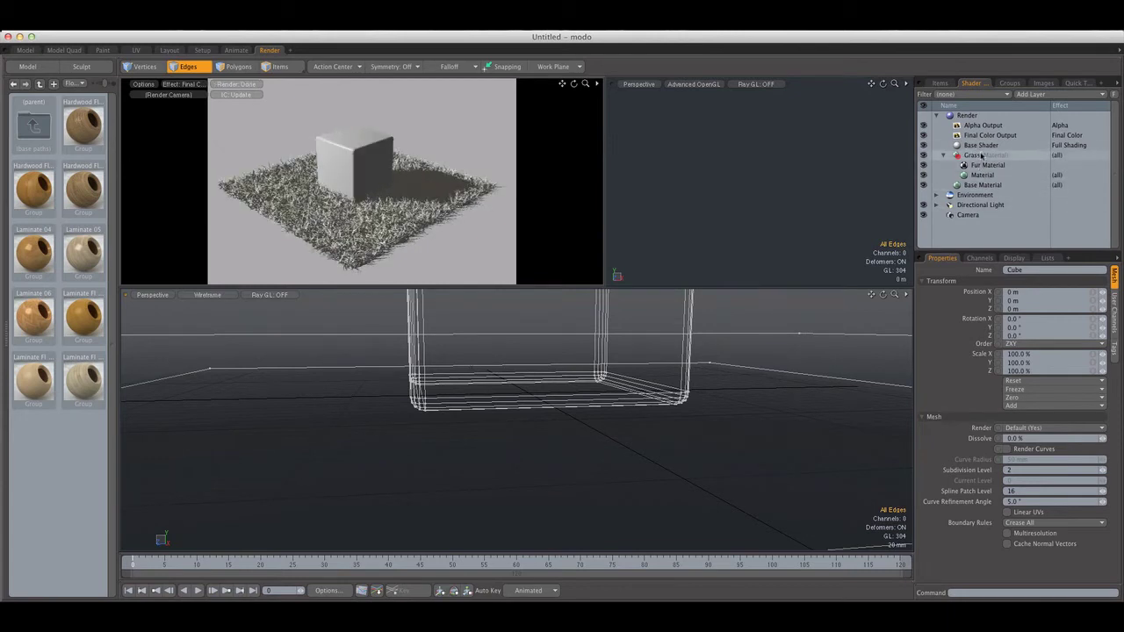
Step: Assign a new material named Ground to the Ground mesh
{"action": "left_click", "coordinate": [940, 83]}
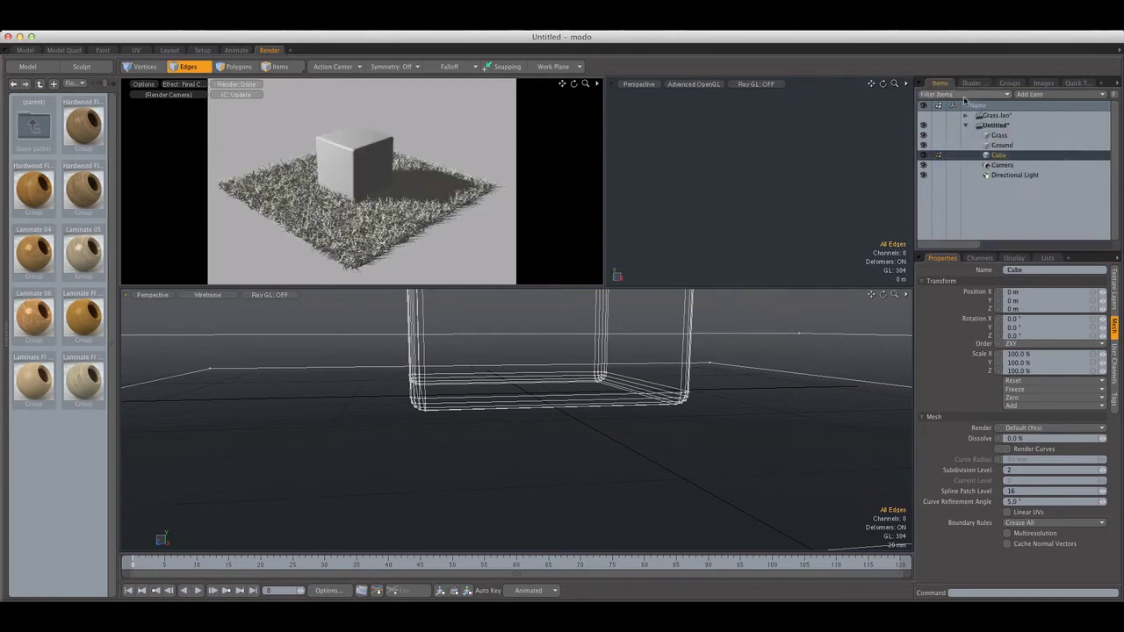
{"action": "left_click", "coordinate": [1002, 145]}
{"action": "type", "text": "mG"}
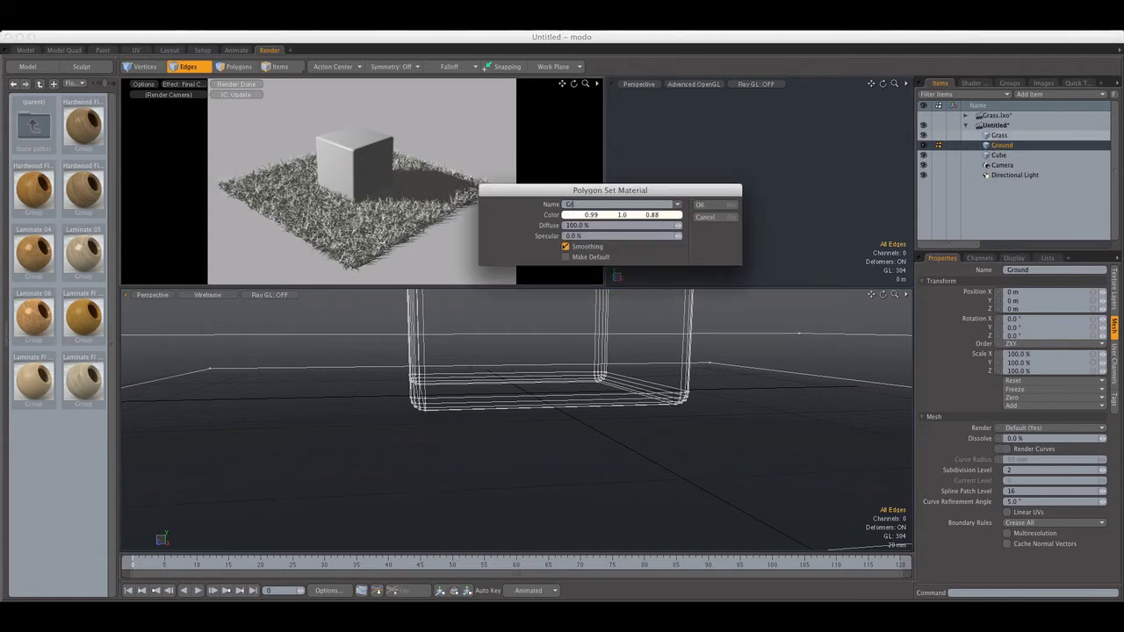
{"action": "type", "text": "round"}
{"action": "key", "text": "Return"}
Step: Assign a new material named Cube to the Cube mesh
{"action": "left_click", "coordinate": [993, 154]}
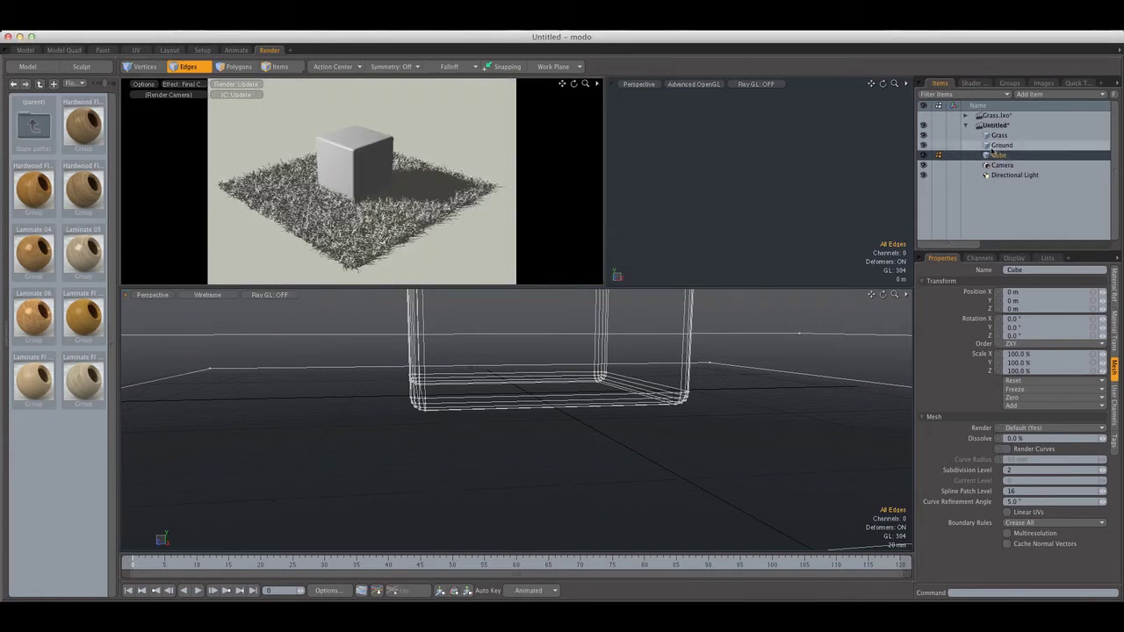
{"action": "type", "text": "mC"}
{"action": "type", "text": "ube"}
{"action": "key", "text": "Return"}
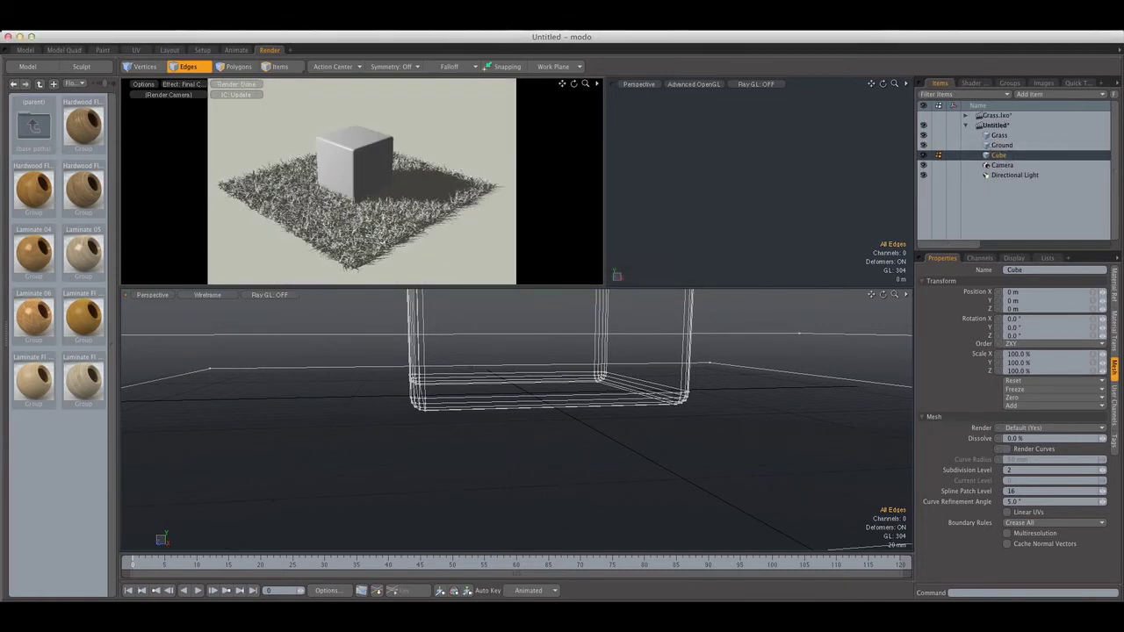
Step: Enable indirect illumination in the Render item's global illumination settings
{"action": "left_click", "coordinate": [973, 82]}
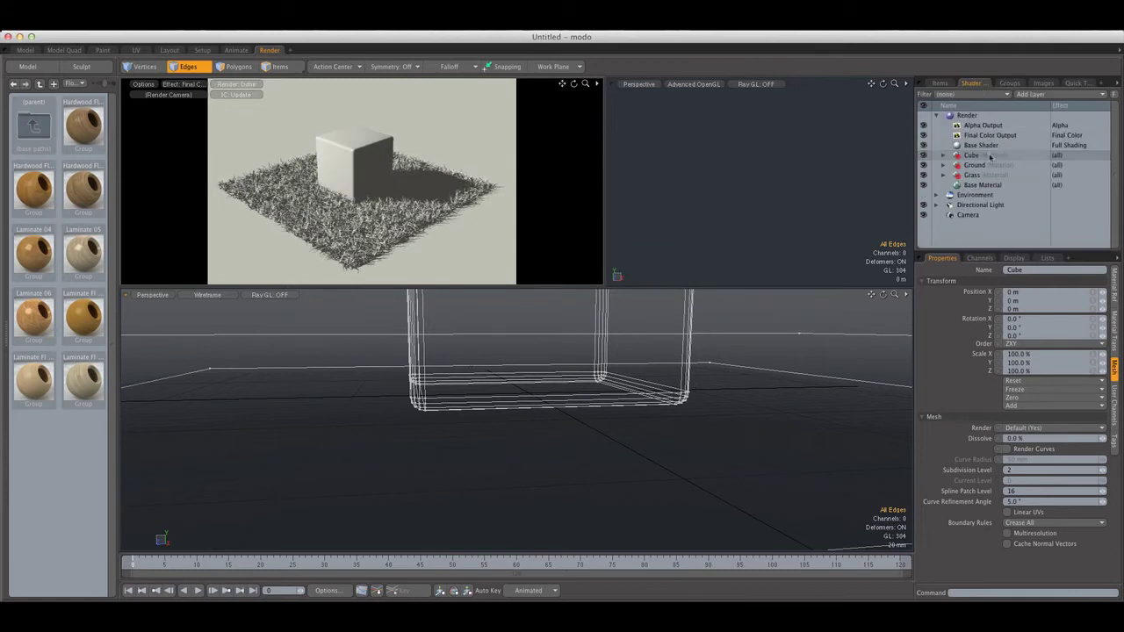
{"action": "left_click", "coordinate": [975, 195]}
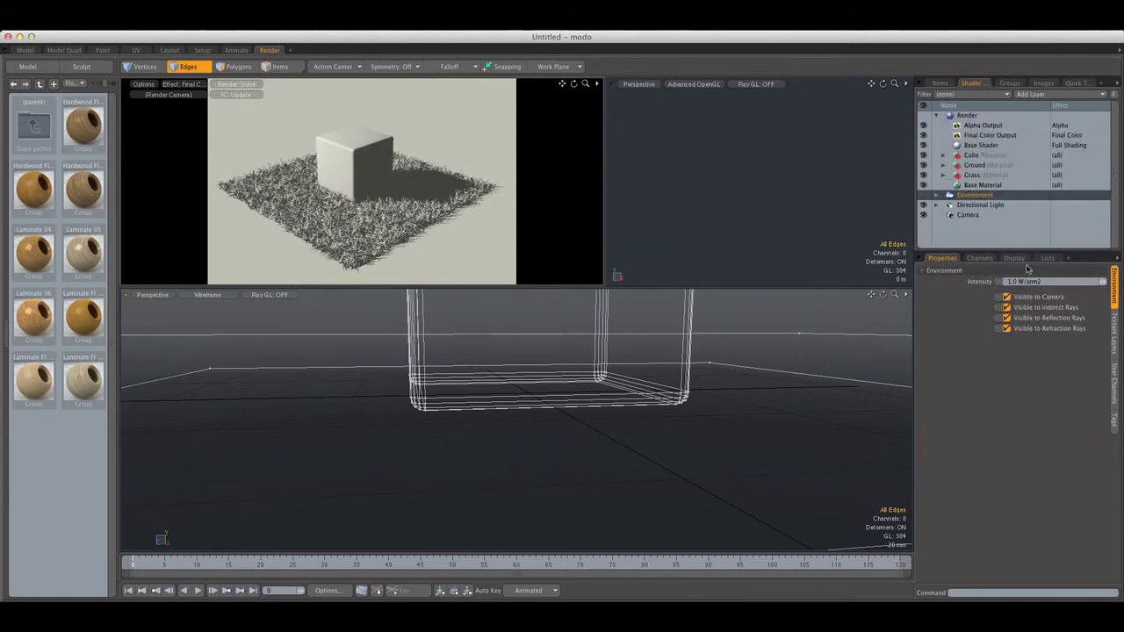
{"action": "left_click", "coordinate": [978, 116]}
{"action": "left_click", "coordinate": [1114, 336]}
{"action": "left_click", "coordinate": [1012, 314]}
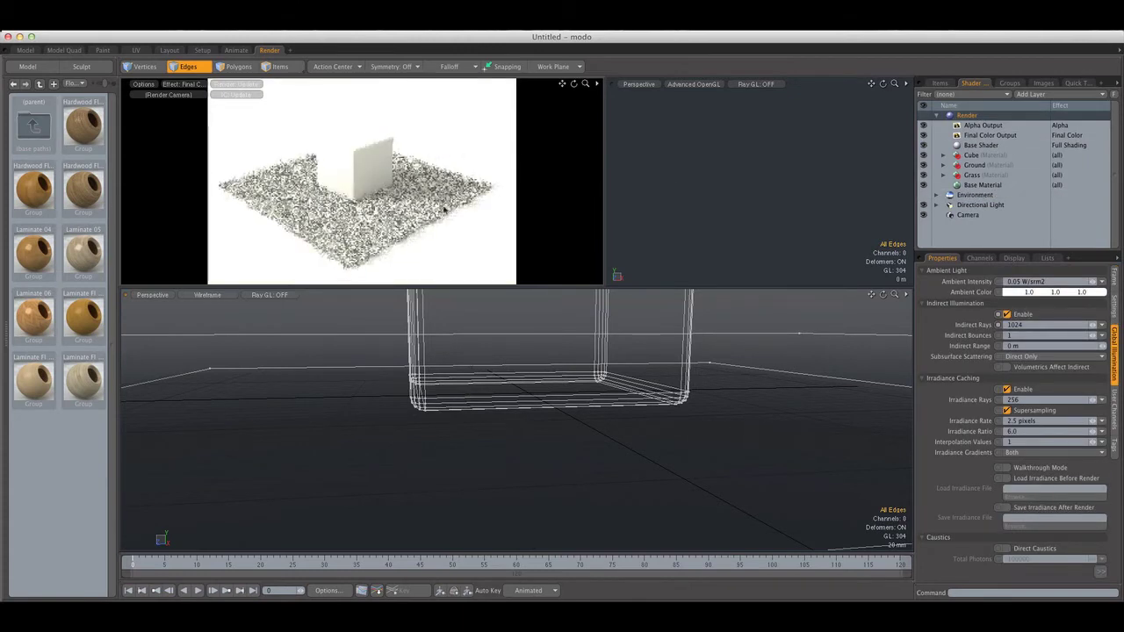
Step: Duplicate the Environment item in the shader tree
{"action": "left_click", "coordinate": [991, 196]}
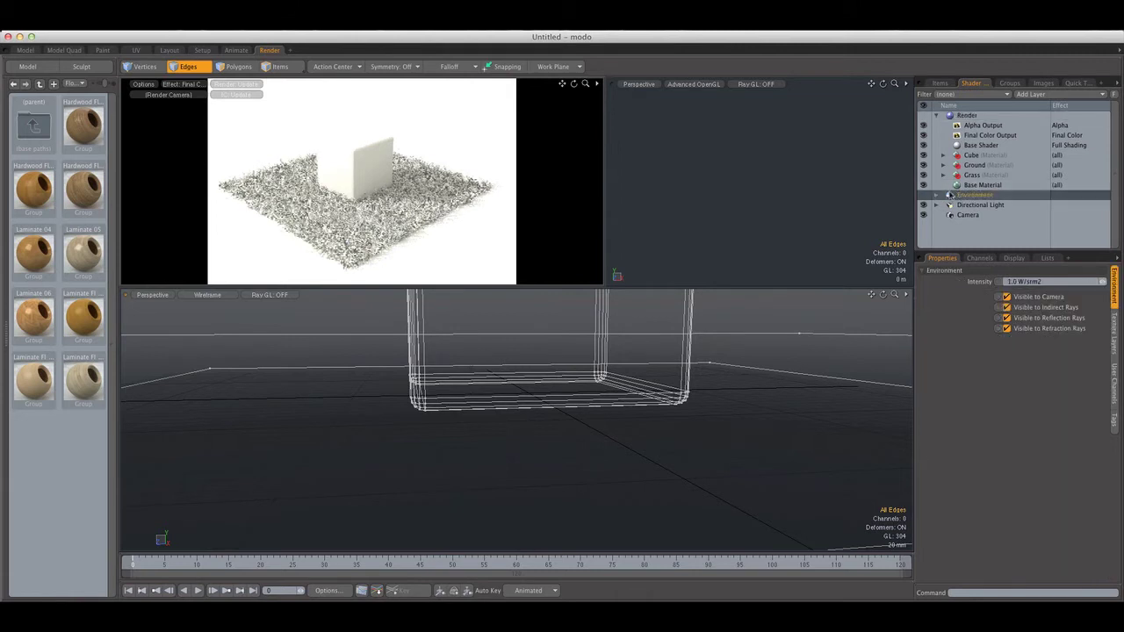
{"action": "left_click", "coordinate": [949, 195]}
{"action": "left_click", "coordinate": [969, 205]}
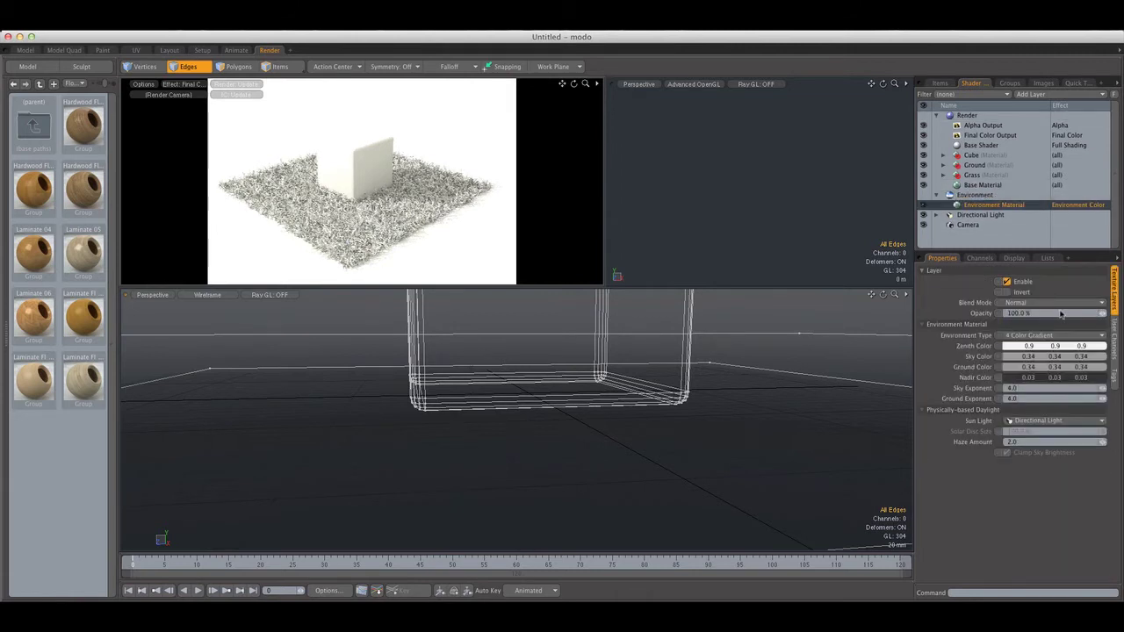
{"action": "left_click", "coordinate": [1047, 335]}
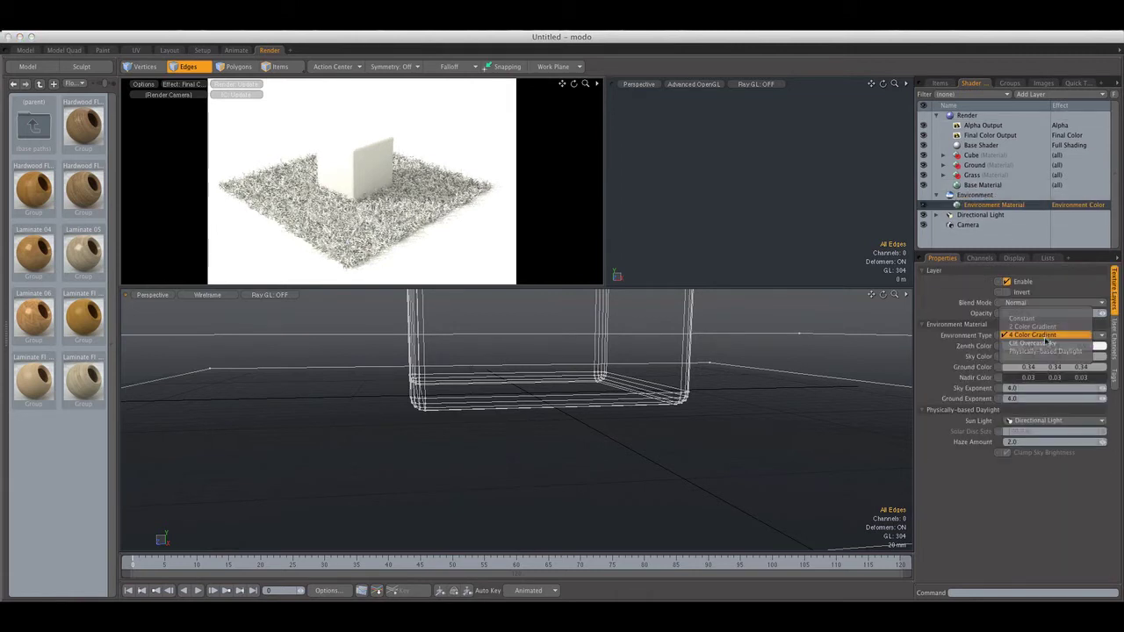
{"action": "left_click", "coordinate": [979, 199]}
{"action": "right_click", "coordinate": [979, 198]}
{"action": "left_click", "coordinate": [987, 214]}
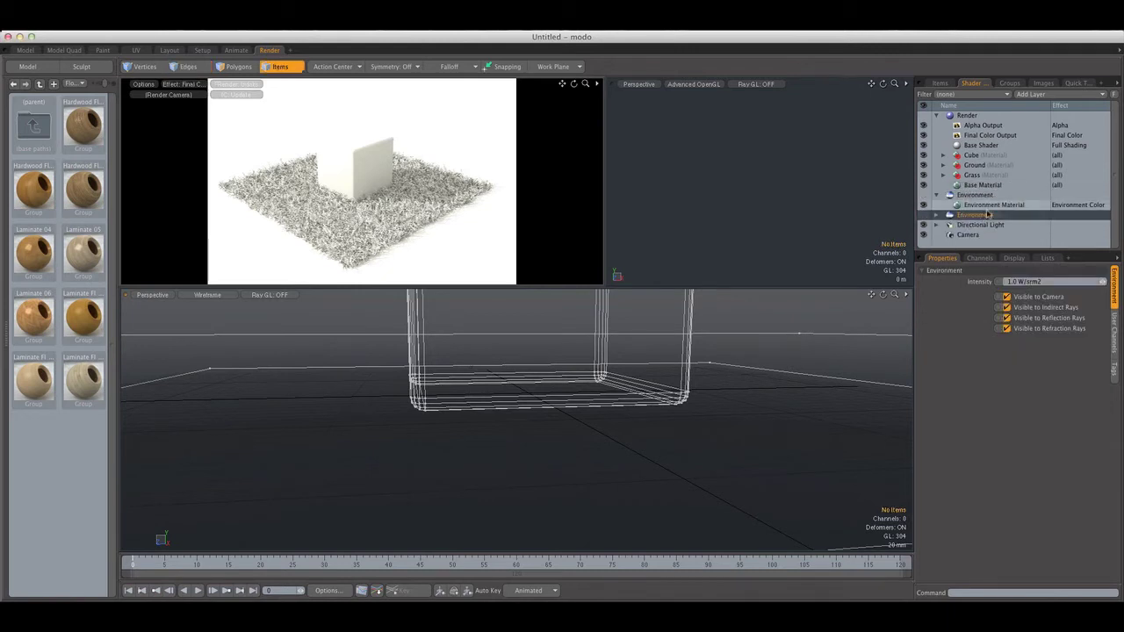
Step: Make the duplicate environment visible only to the camera by disabling its visibility to indirect, reflection and refraction rays
{"action": "left_click", "coordinate": [1008, 308]}
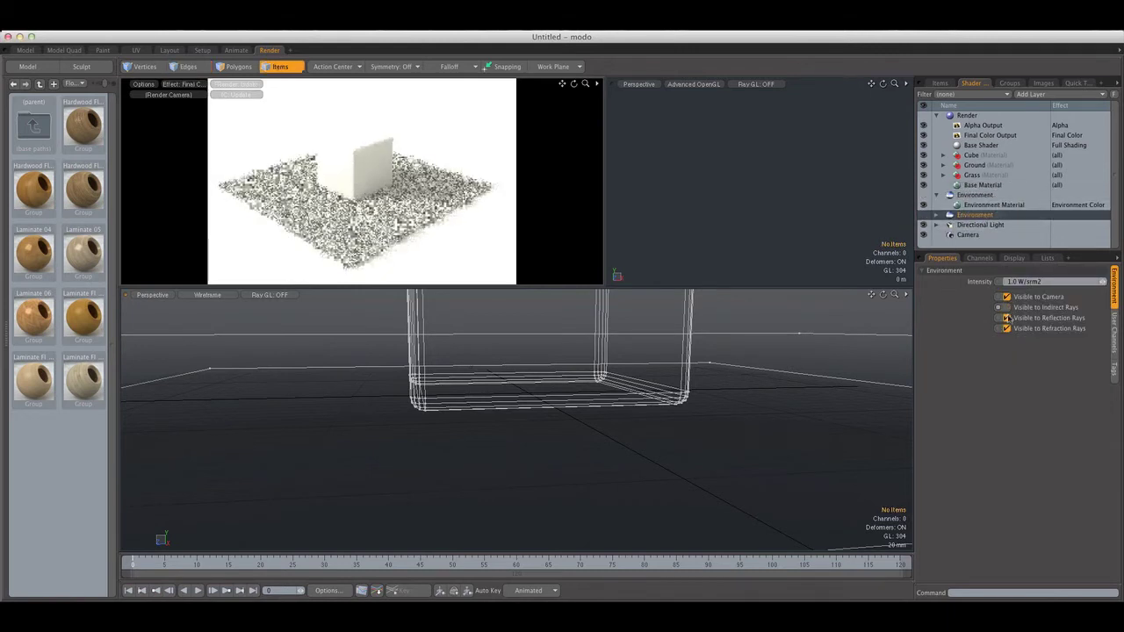
{"action": "left_click", "coordinate": [1008, 318]}
{"action": "left_click", "coordinate": [1008, 329]}
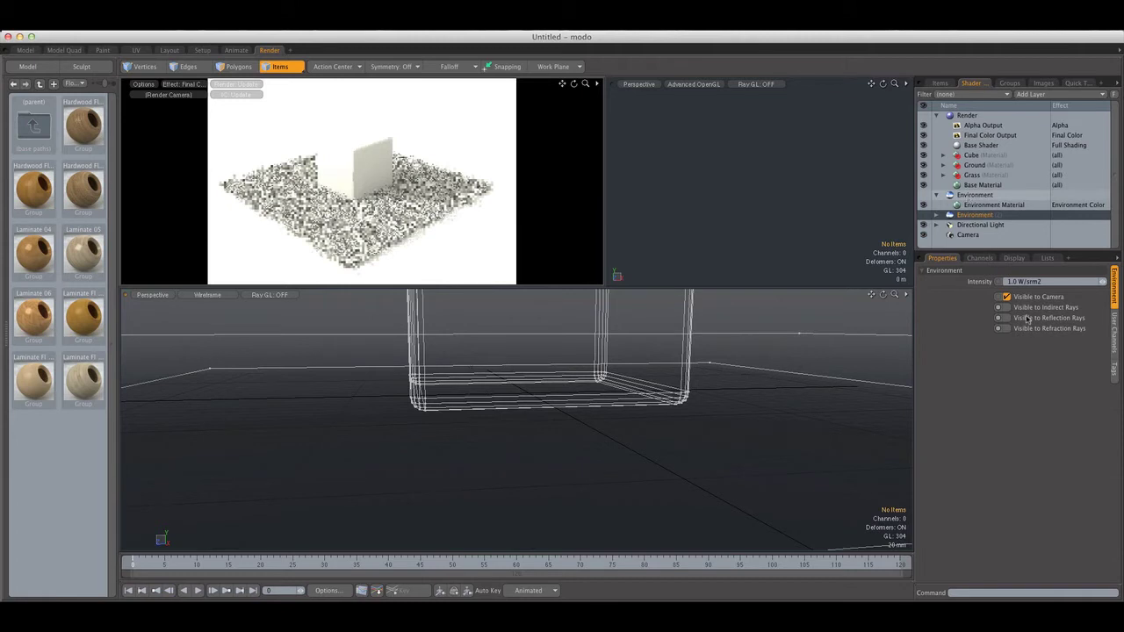
Step: Set the original environment material's type to Physically-based Daylight
{"action": "left_click", "coordinate": [995, 205]}
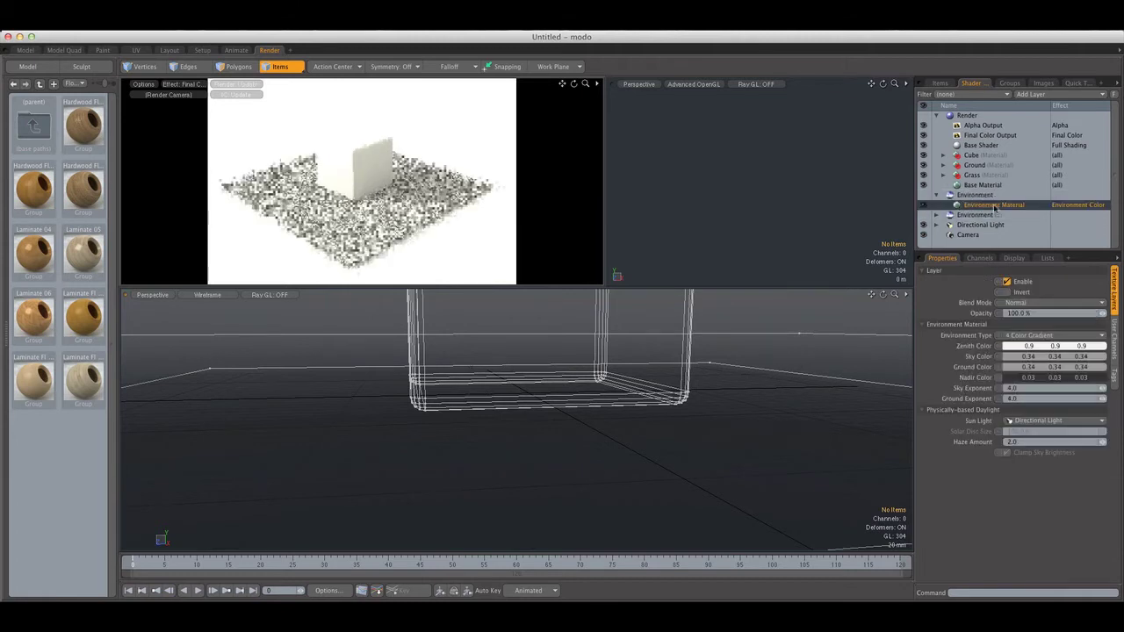
{"action": "left_click", "coordinate": [1044, 335]}
{"action": "left_click", "coordinate": [1043, 354]}
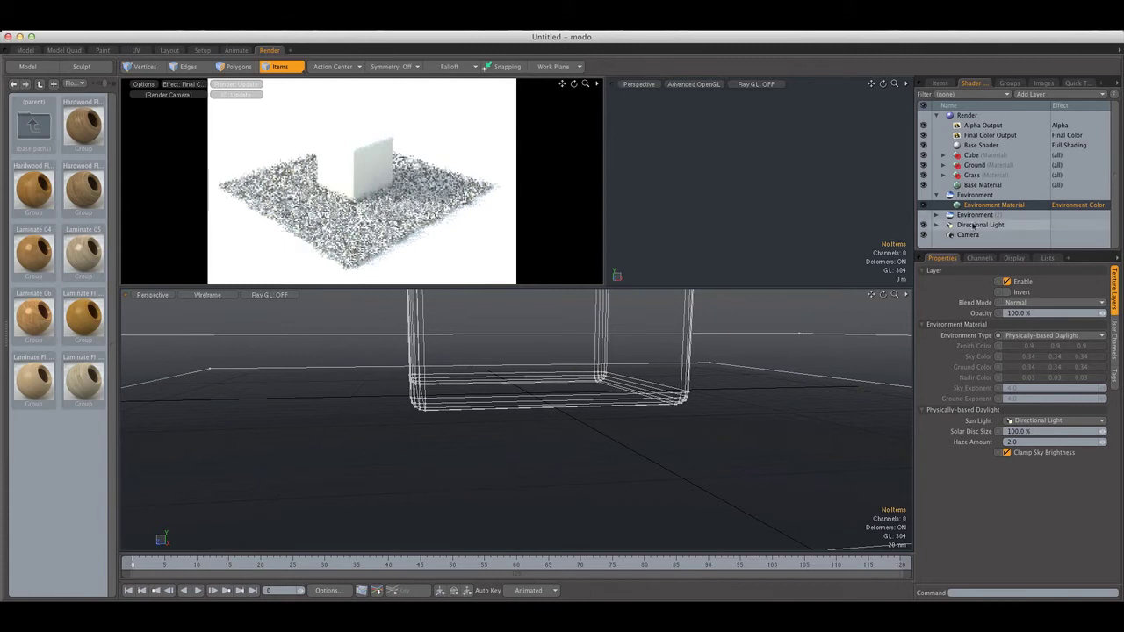
Step: Disable Simple Shading on the Directional Light, and set its spread angle to 2° and radiant exitance to 2.0 W/srm2
{"action": "left_click", "coordinate": [977, 225]}
{"action": "left_click", "coordinate": [1114, 299]}
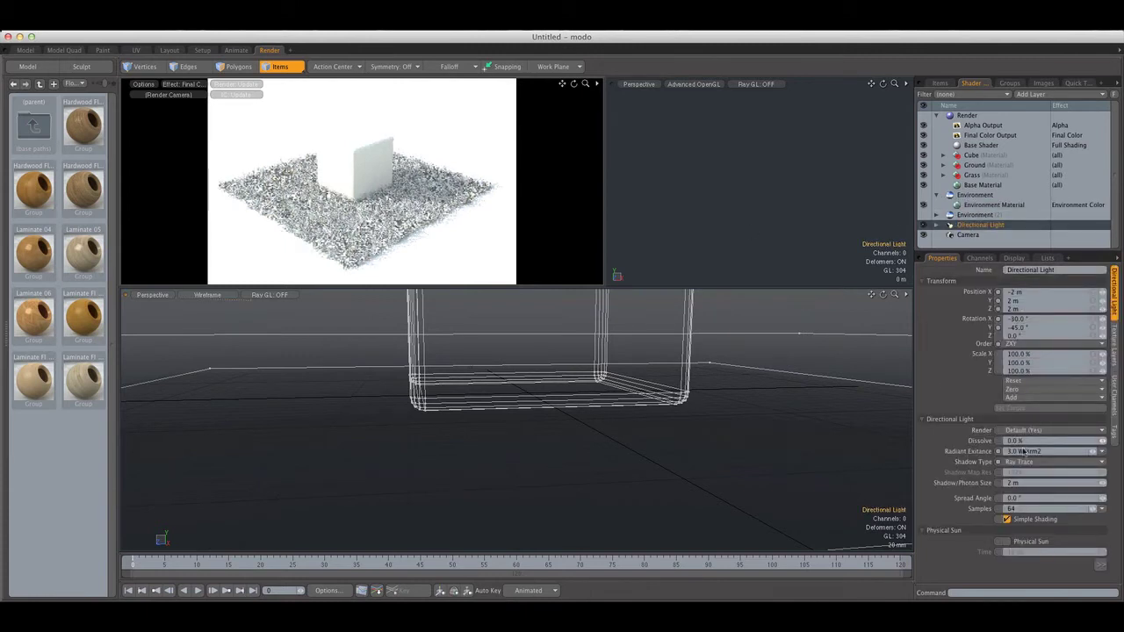
{"action": "left_click", "coordinate": [1008, 518]}
{"action": "left_click", "coordinate": [1023, 500]}
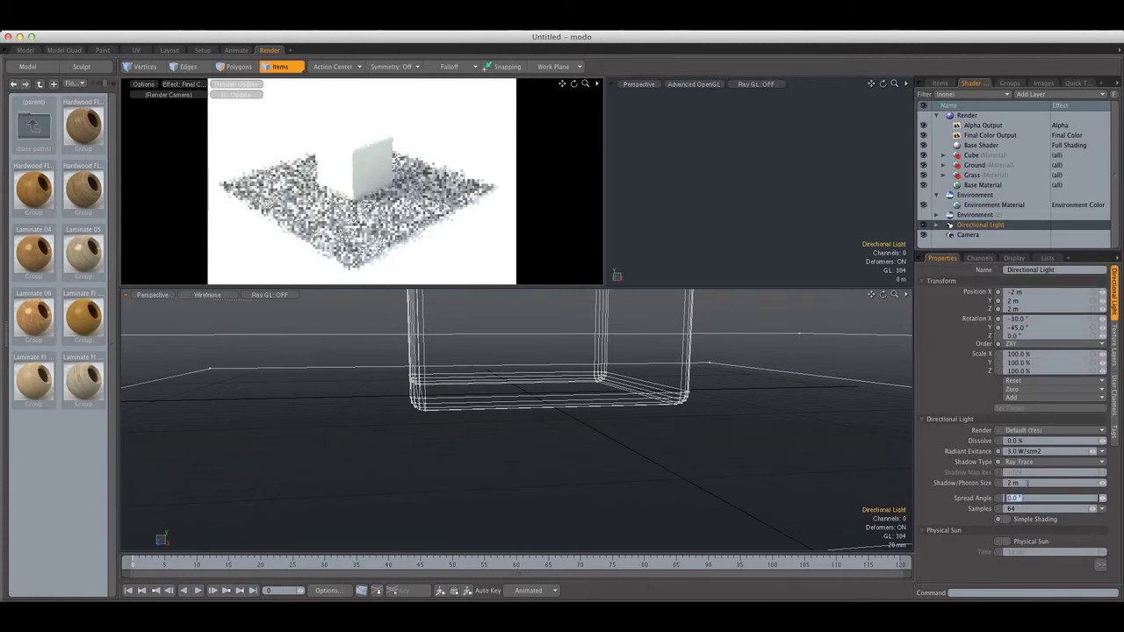
{"action": "type", "text": "2"}
{"action": "key", "text": "Return"}
{"action": "left_click", "coordinate": [1017, 452]}
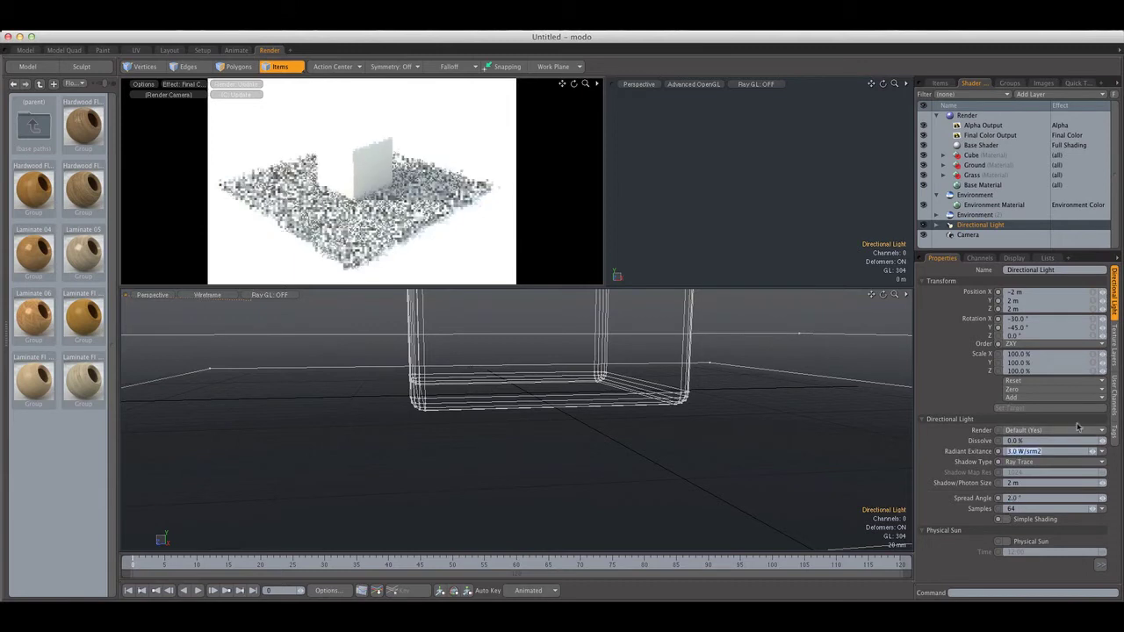
{"action": "type", "text": "2"}
{"action": "key", "text": "Return"}
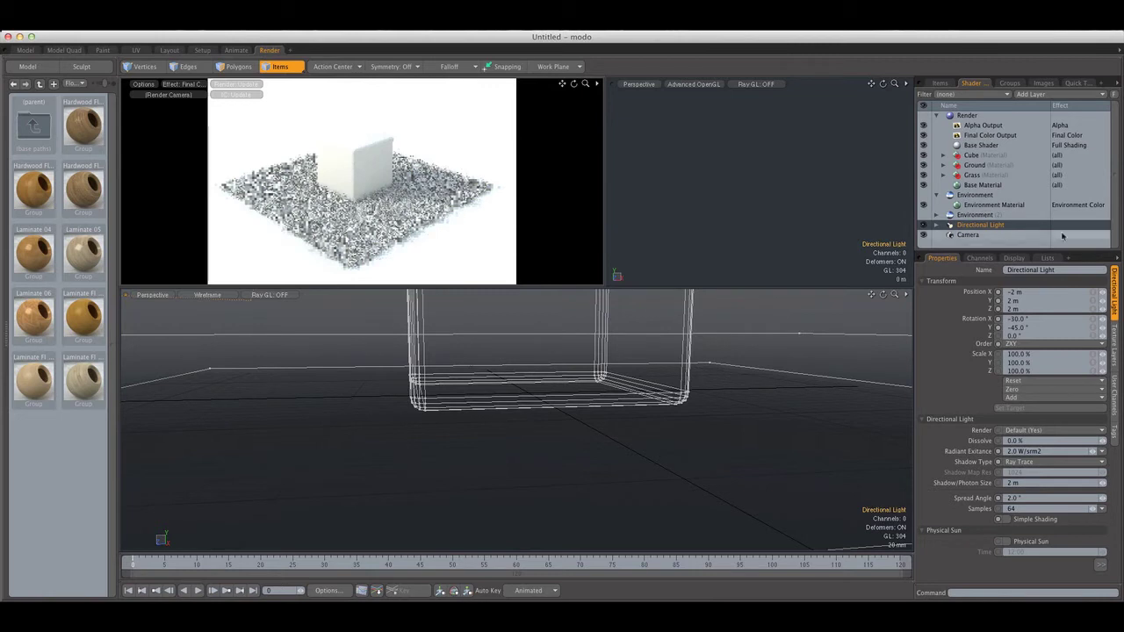
Step: Move the Ground material group above the Base Shader and expand it
{"action": "left_click", "coordinate": [1008, 165]}
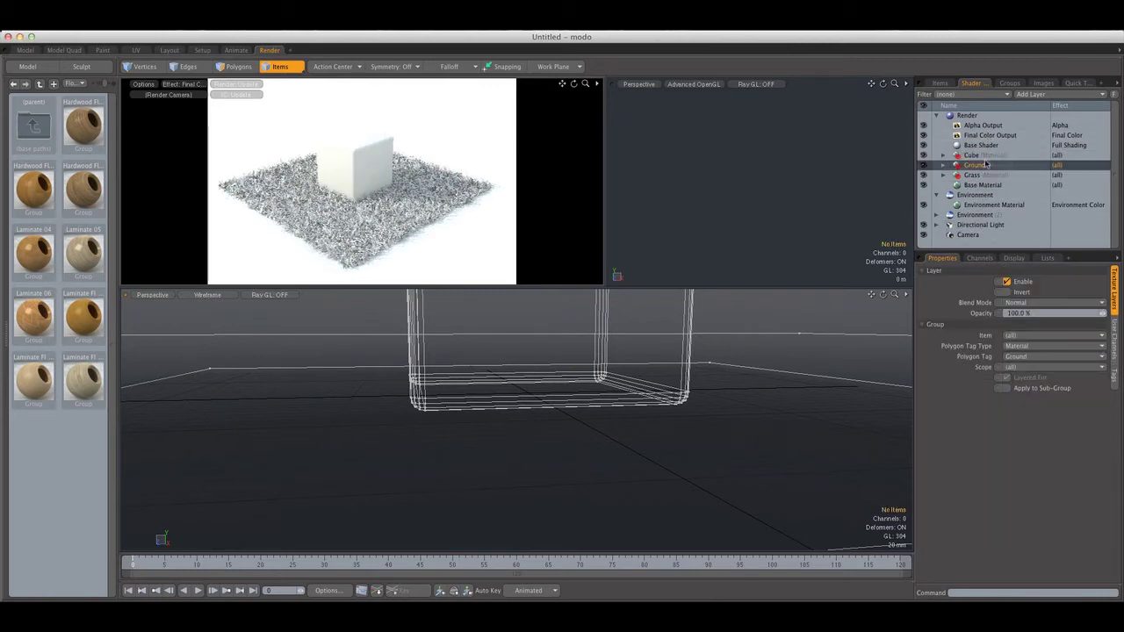
{"action": "left_click_drag", "start_coordinate": [986, 163], "coordinate": [990, 143]}
{"action": "left_click", "coordinate": [943, 145]}
Step: Add a Shader layer above the material in the Ground group and set its alpha type to Shadow Catcher
{"action": "left_click", "coordinate": [991, 155]}
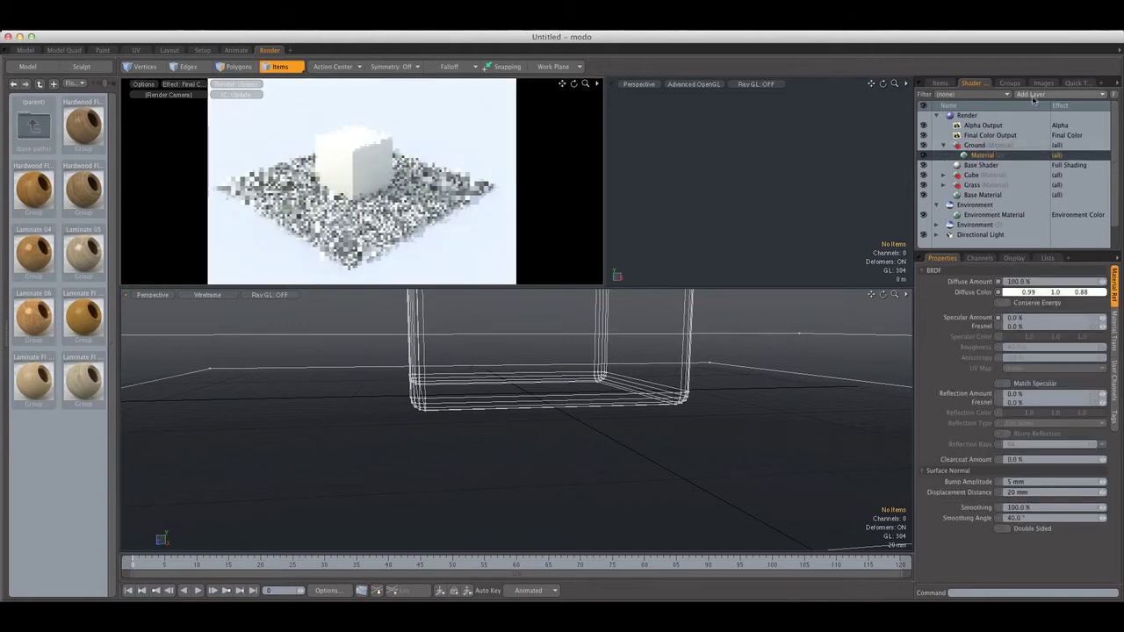
{"action": "left_click", "coordinate": [1033, 96]}
{"action": "mouse_move", "coordinate": [1030, 123]}
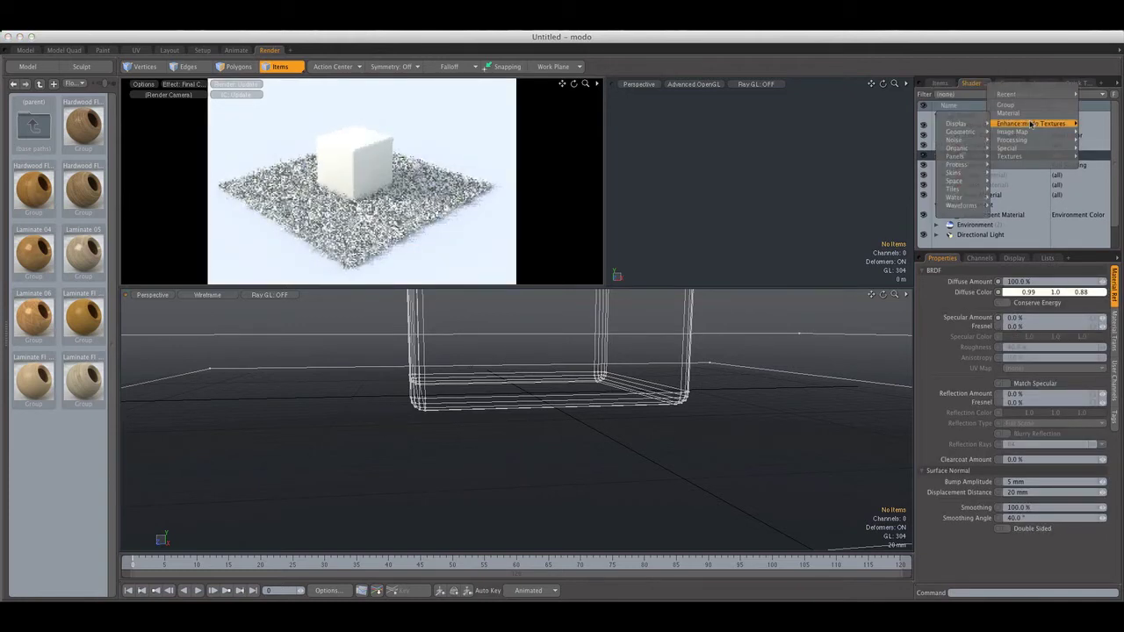
{"action": "mouse_move", "coordinate": [1015, 142]}
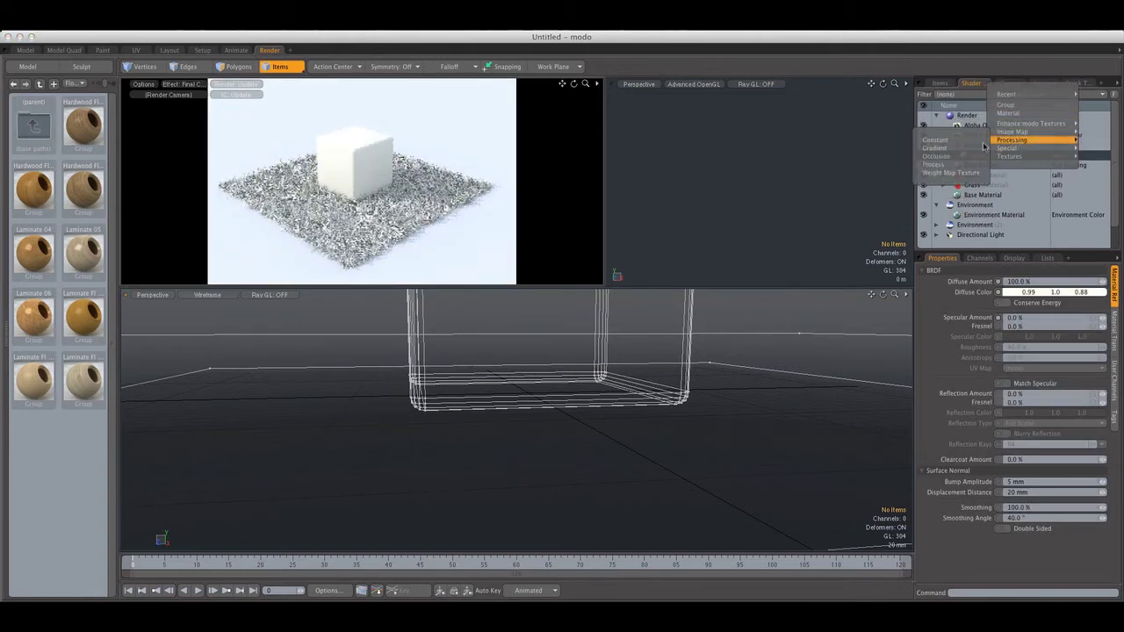
{"action": "left_click", "coordinate": [942, 165]}
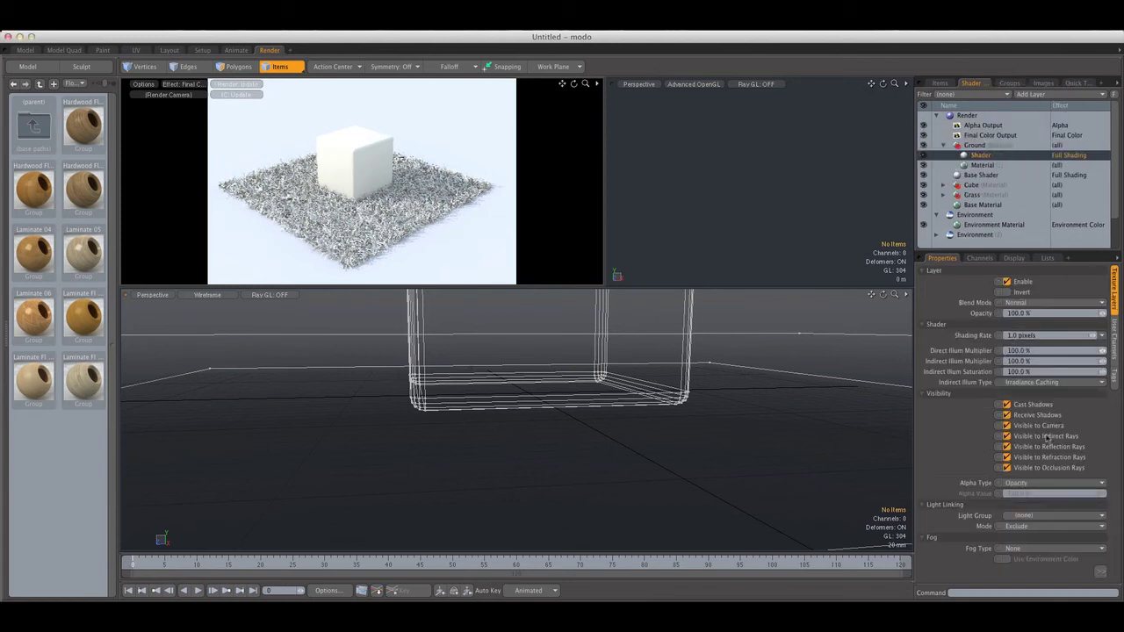
{"action": "left_click", "coordinate": [1021, 501]}
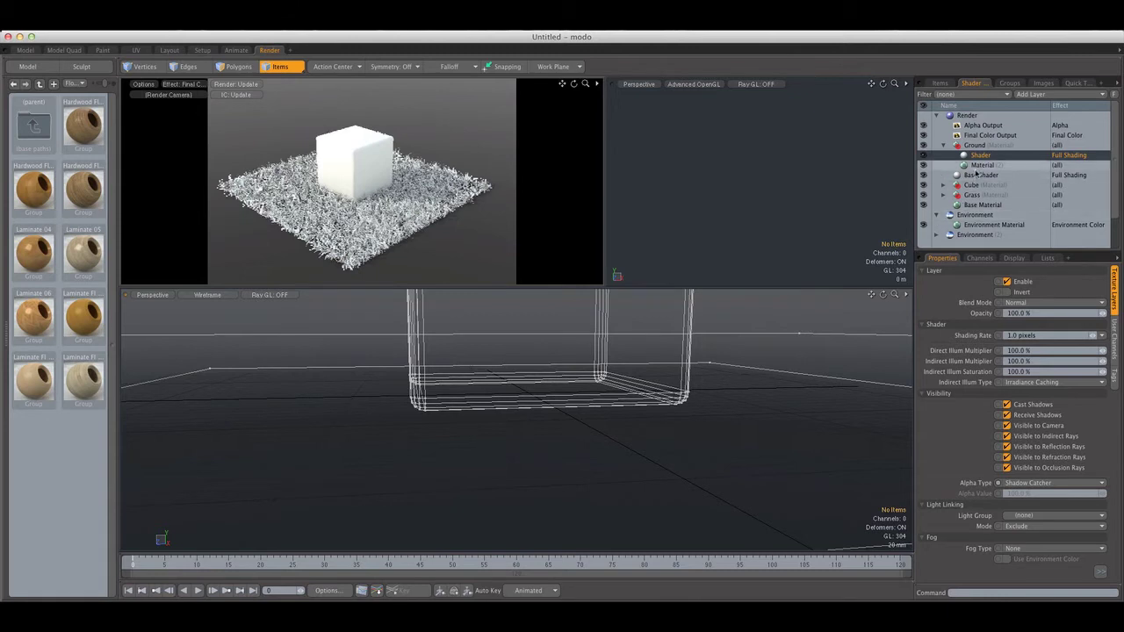
Step: Set the diffuse color of the Cube group's material to orange (1.0, 0.3, 0.08)
{"action": "left_click", "coordinate": [945, 145]}
{"action": "left_click", "coordinate": [952, 166]}
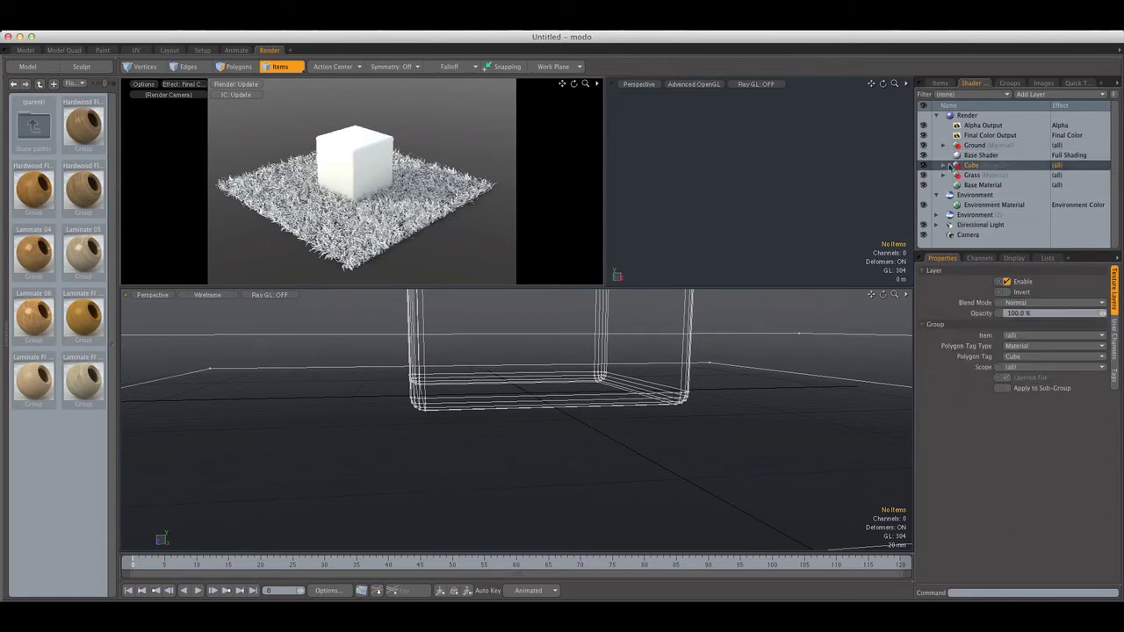
{"action": "left_click", "coordinate": [943, 165]}
{"action": "left_click", "coordinate": [944, 184]}
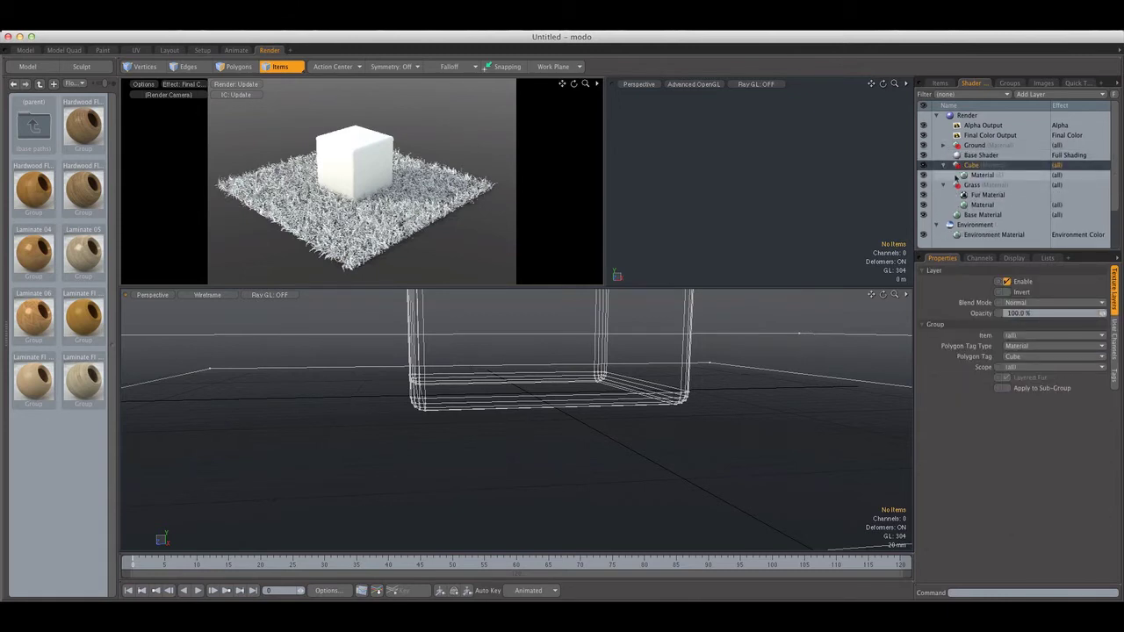
{"action": "left_click", "coordinate": [958, 177]}
{"action": "left_click", "coordinate": [1044, 292]}
{"action": "left_click", "coordinate": [926, 198]}
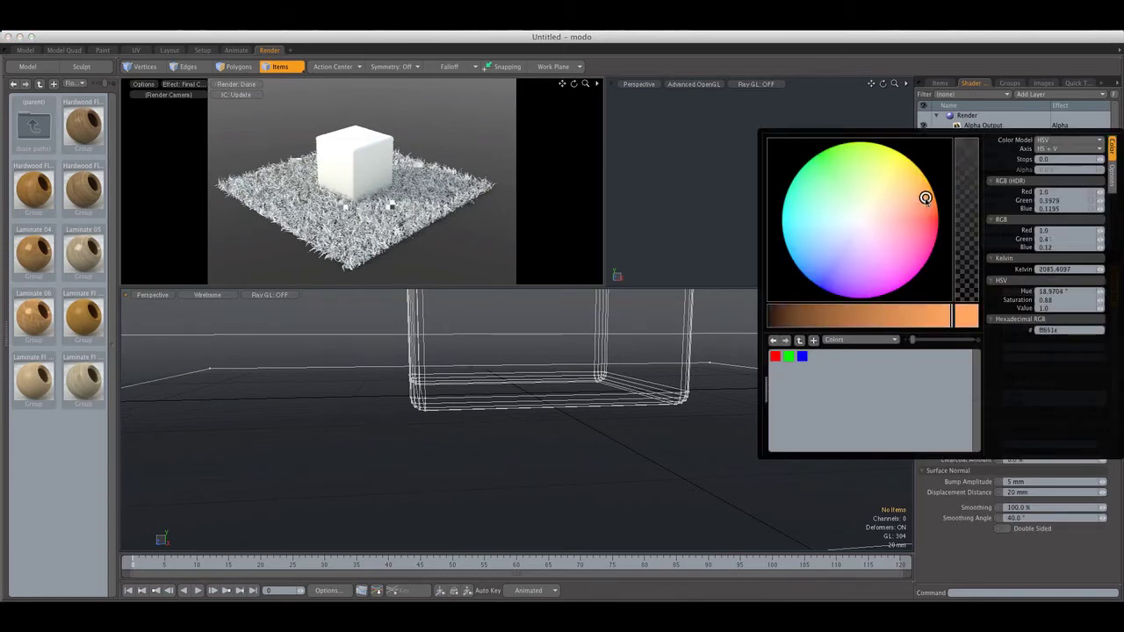
{"action": "left_click_drag", "start_coordinate": [925, 199], "coordinate": [930, 202]}
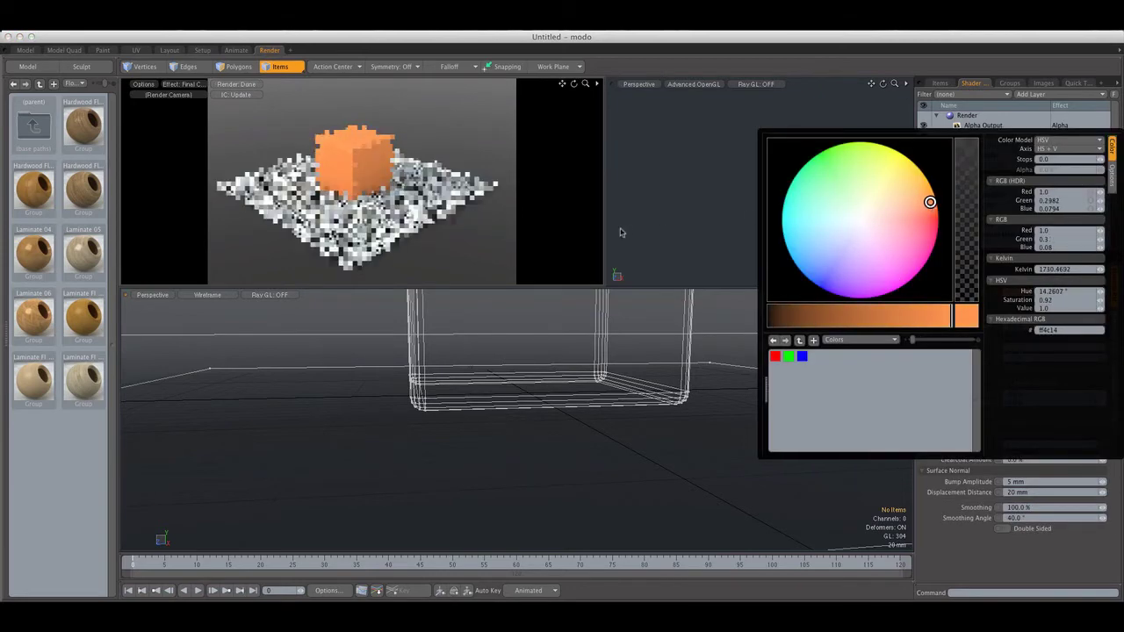
Step: Give the cube's material a 2% reflection amount and a 50% reflection Fresnel
{"action": "left_click", "coordinate": [1036, 393]}
{"action": "type", "text": "2"}
{"action": "key", "text": "Tab"}
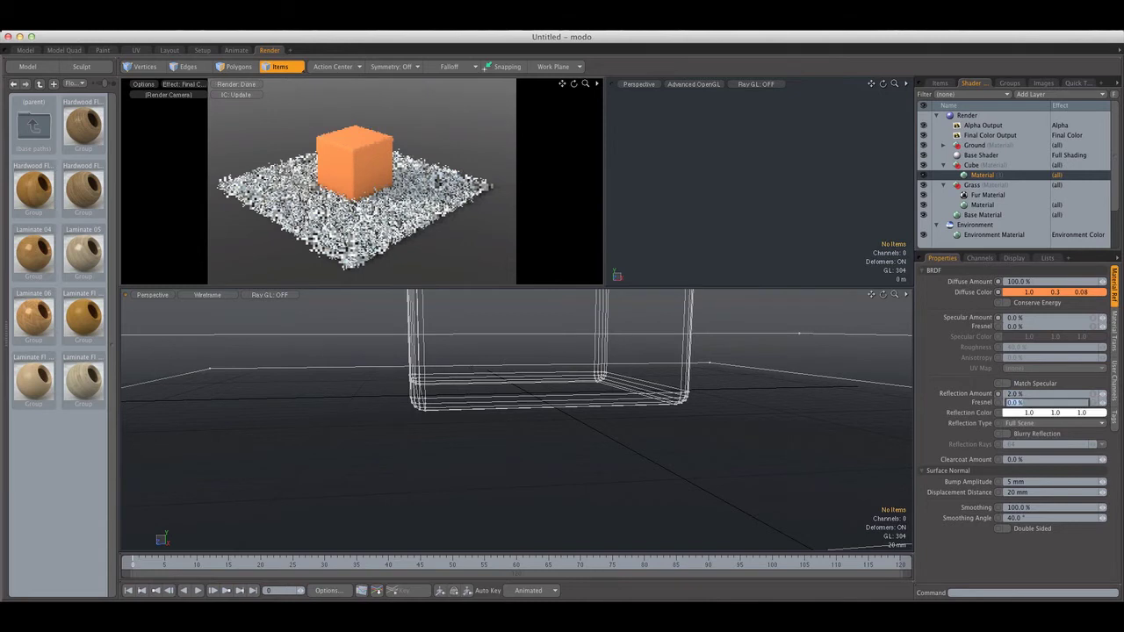
{"action": "type", "text": "50"}
{"action": "key", "text": "Return"}
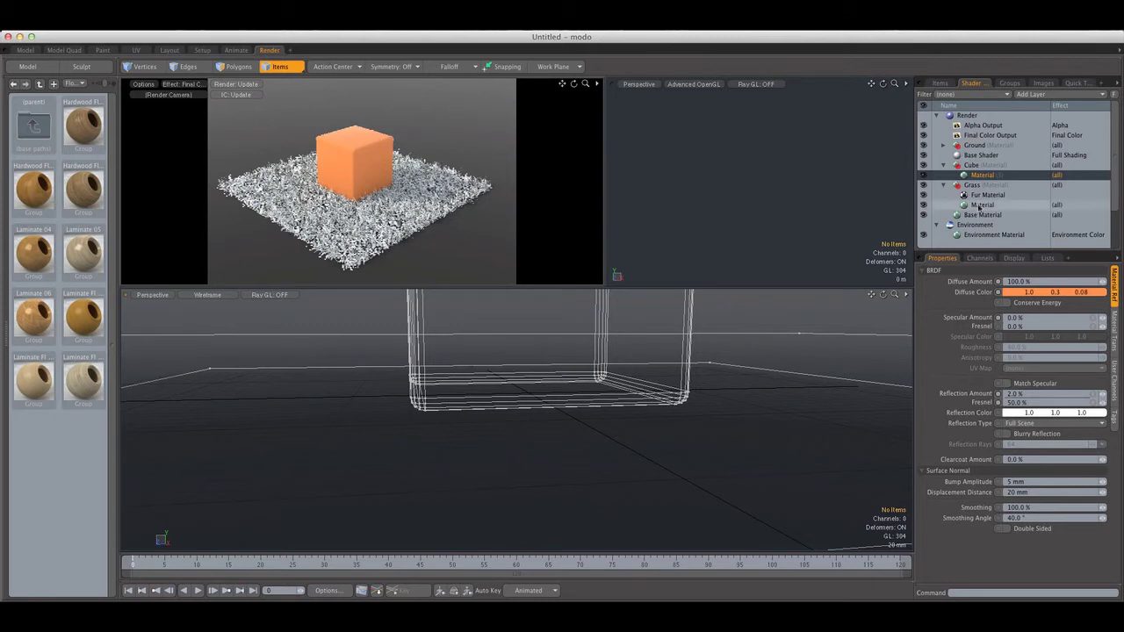
Step: Reframe the render preview closer on the cube and grass, and display the Grass group's fur dimension and geometry settings
{"action": "left_click", "coordinate": [943, 165]}
{"action": "left_click", "coordinate": [966, 185]}
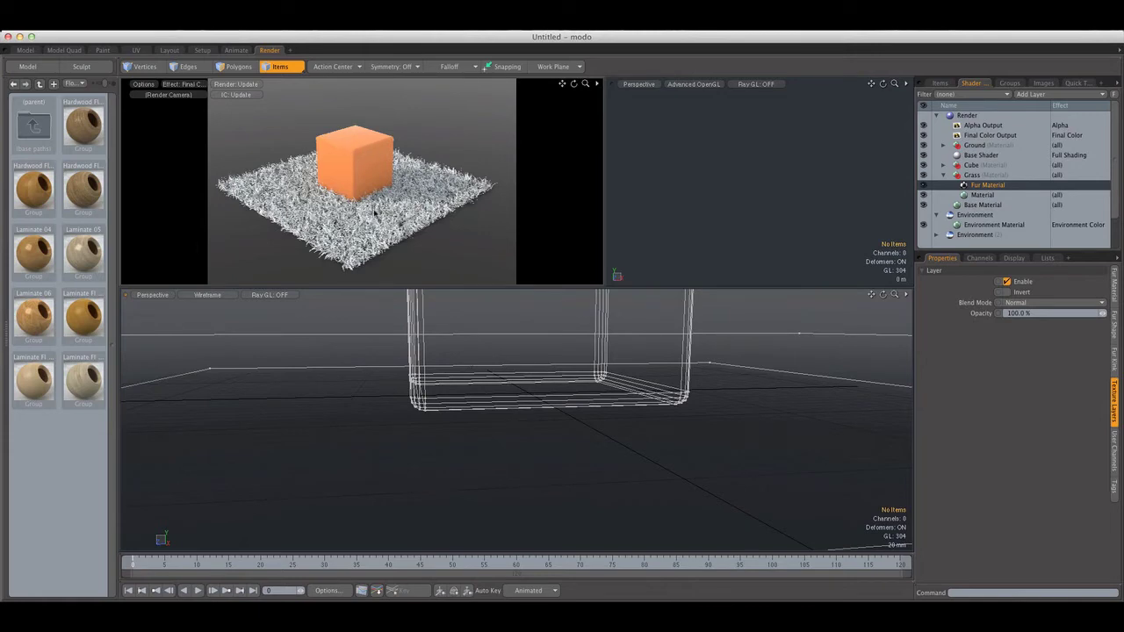
{"action": "mouse_move", "coordinate": [375, 213]}
{"action": "left_mouse_down", "text": "alt"}
{"action": "mouse_move", "coordinate": [386, 227]}
{"action": "mouse_move", "coordinate": [376, 217]}
{"action": "left_mouse_up", "text": "alt"}
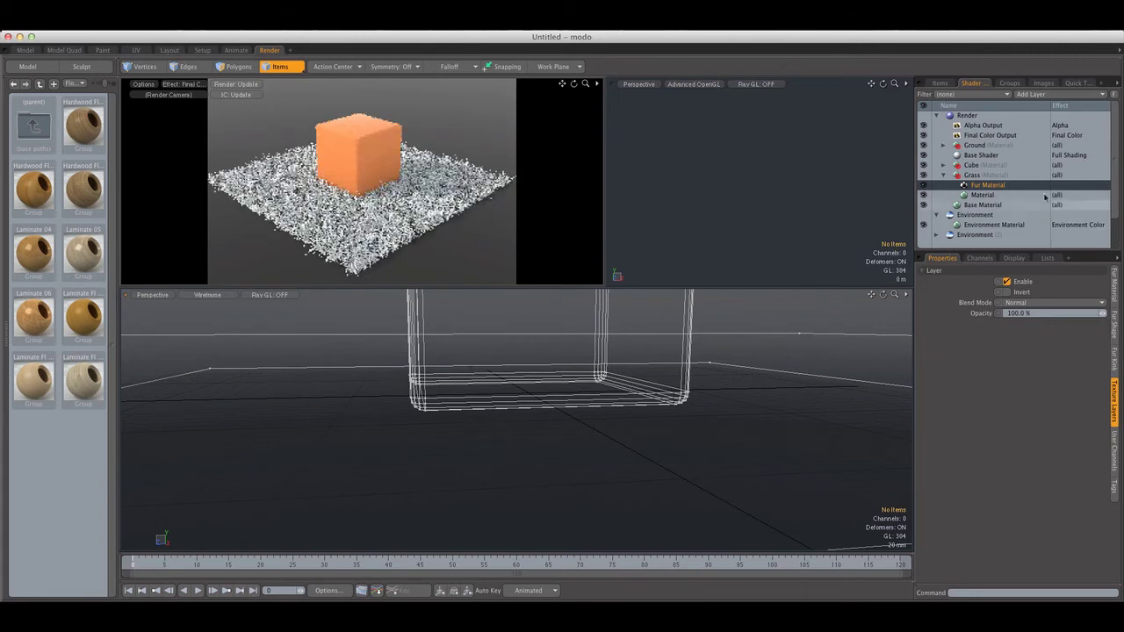
{"action": "left_click", "coordinate": [1114, 281]}
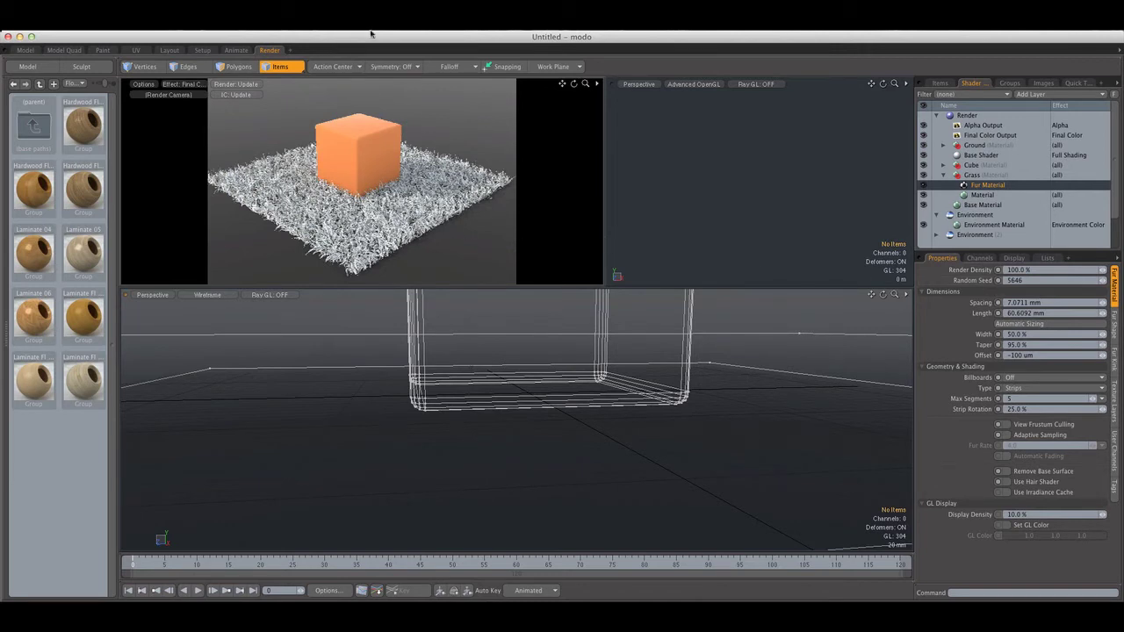
Step: Start a test render of the current frame and abort it partway
{"action": "left_click", "coordinate": [411, 32]}
{"action": "left_click", "coordinate": [424, 39]}
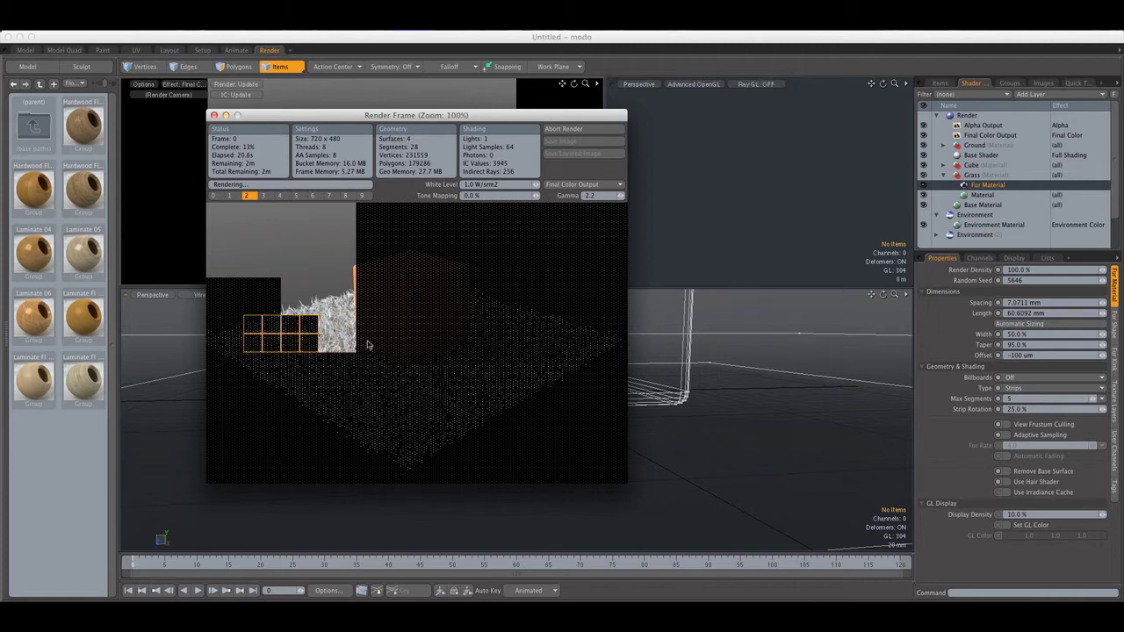
{"action": "left_click", "coordinate": [570, 134]}
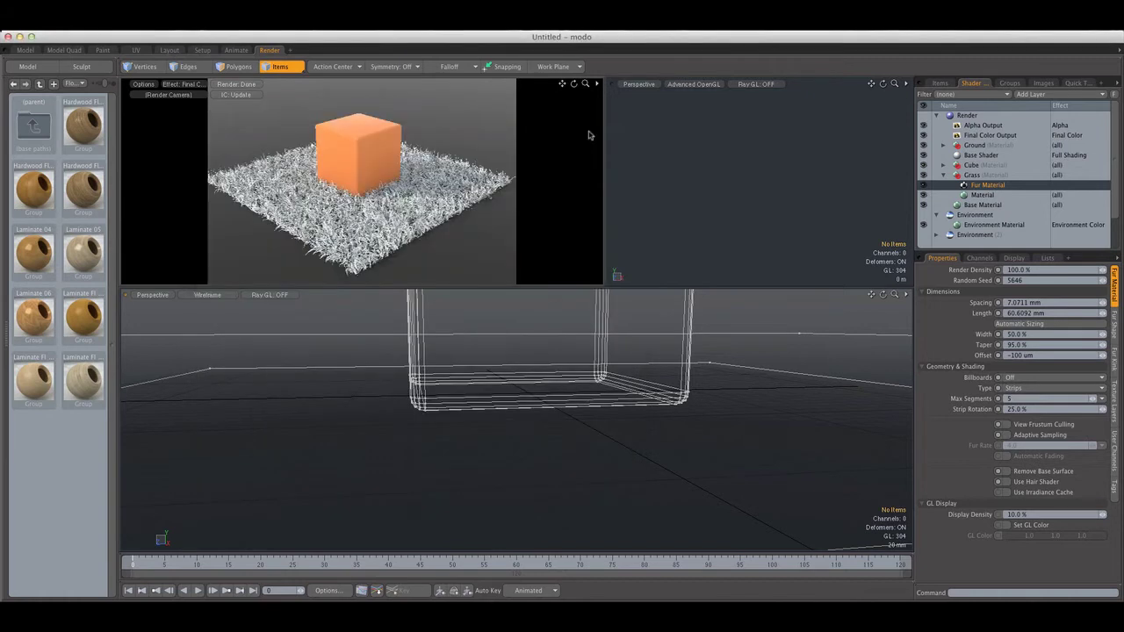
Step: In the render's global illumination settings, set the indirect rays to 64 and disable indirect illumination
{"action": "left_click", "coordinate": [410, 165]}
{"action": "left_click", "coordinate": [975, 115]}
{"action": "left_click", "coordinate": [1114, 356]}
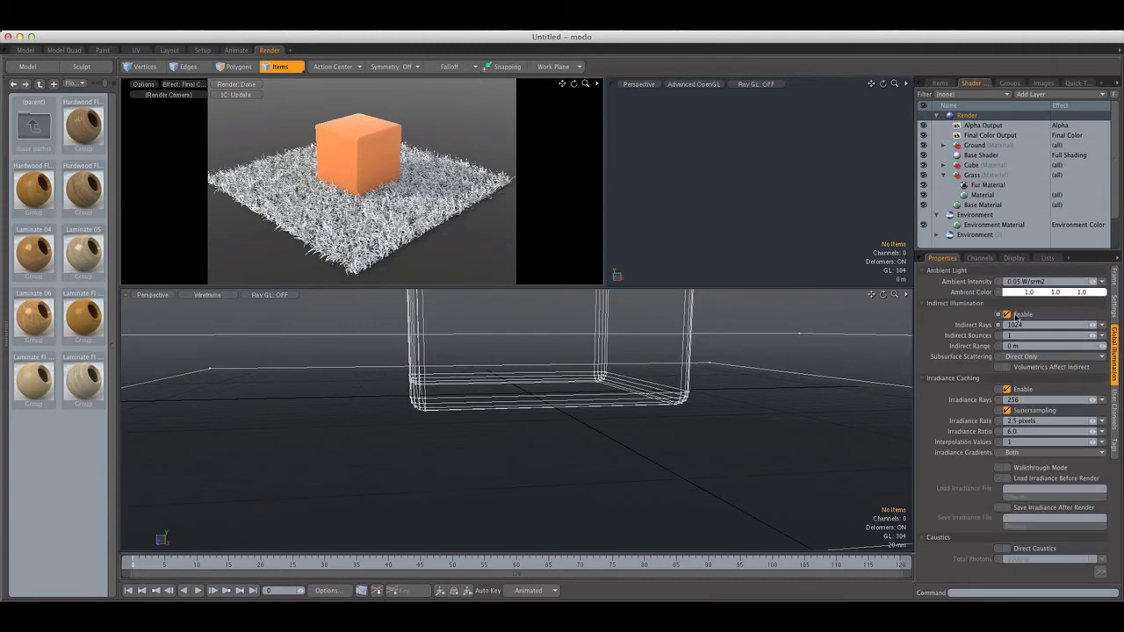
{"action": "left_click", "coordinate": [1012, 325]}
{"action": "type", "text": "64"}
{"action": "key", "text": "Return"}
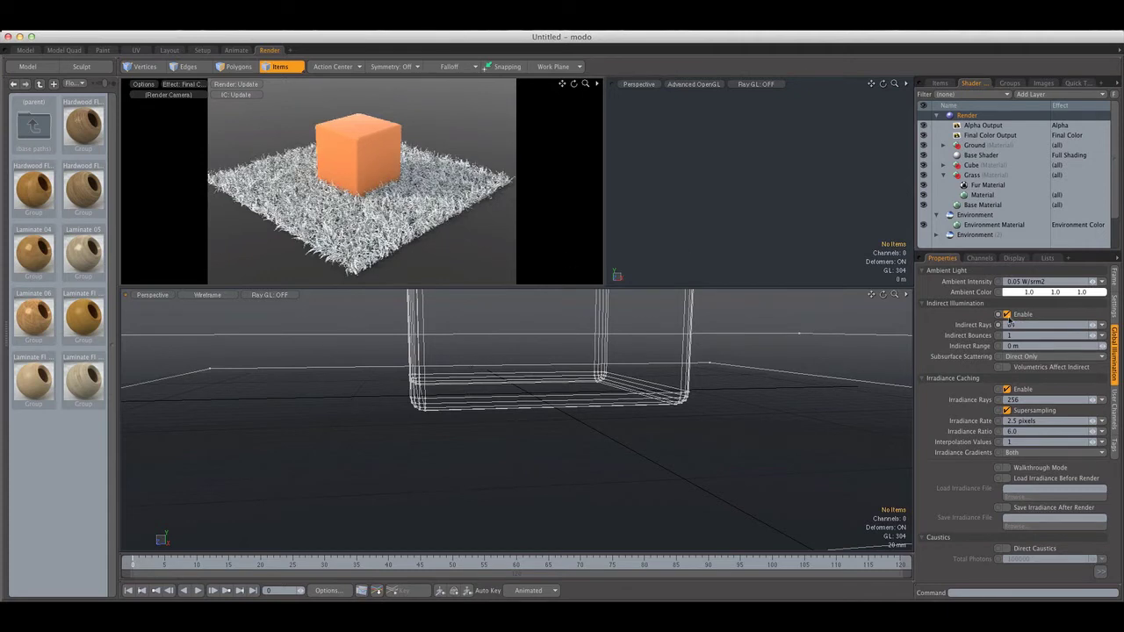
{"action": "left_click", "coordinate": [1007, 313]}
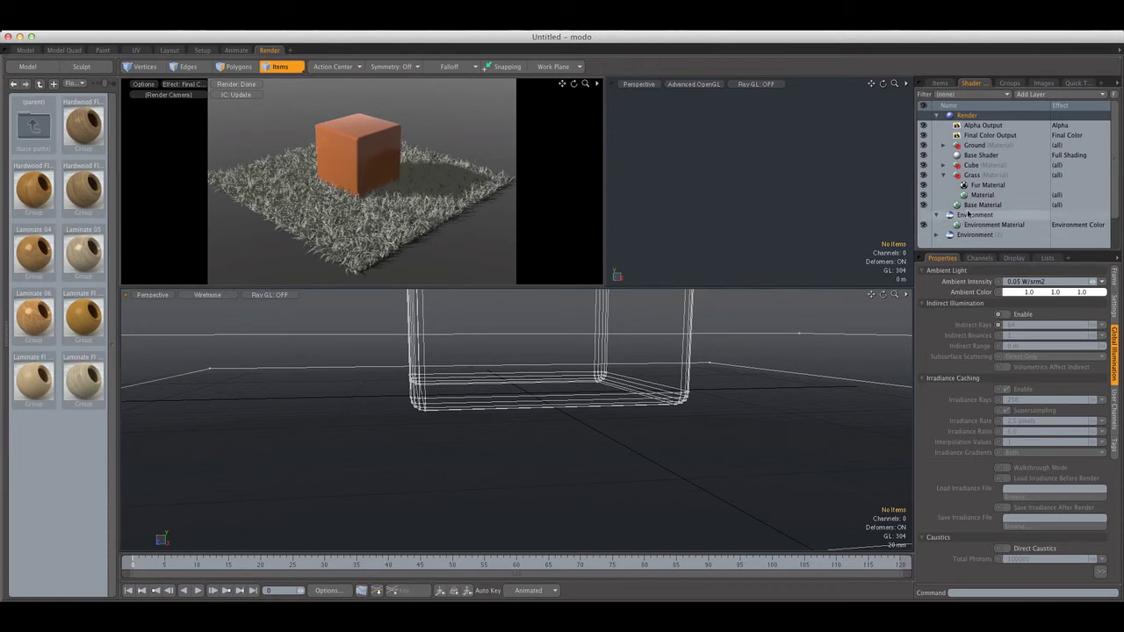
Step: Set the Grass group's fur spacing to 5 mm and the fur length to 62 mm
{"action": "left_click", "coordinate": [988, 184]}
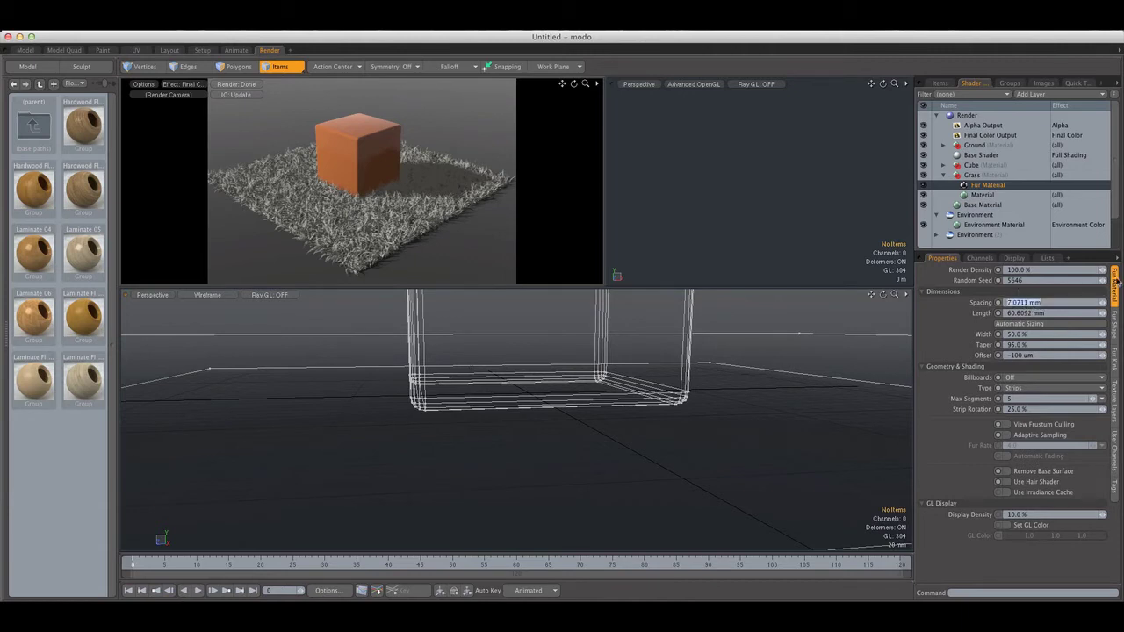
{"action": "type", "text": "5"}
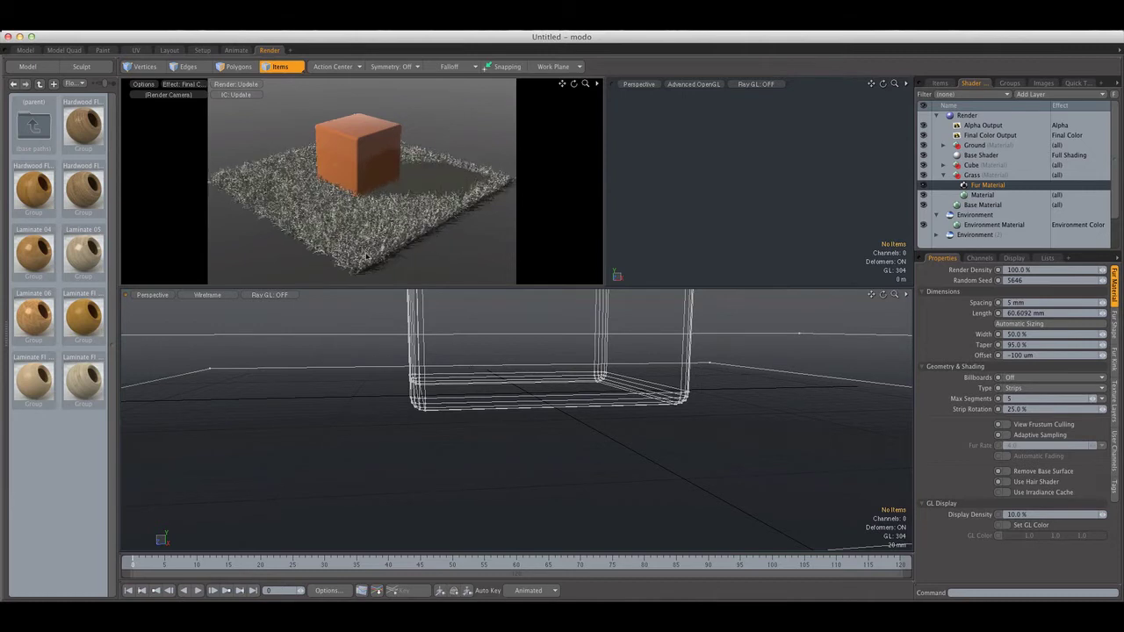
{"action": "left_click", "coordinate": [1075, 309]}
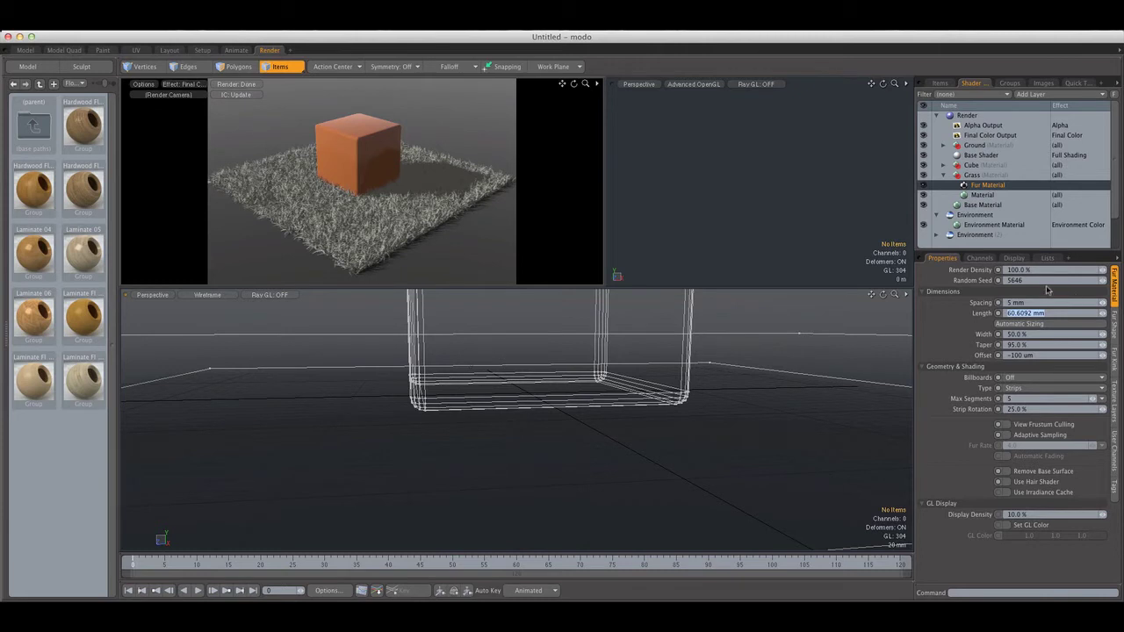
{"action": "type", "text": "62"}
{"action": "key", "text": "Return"}
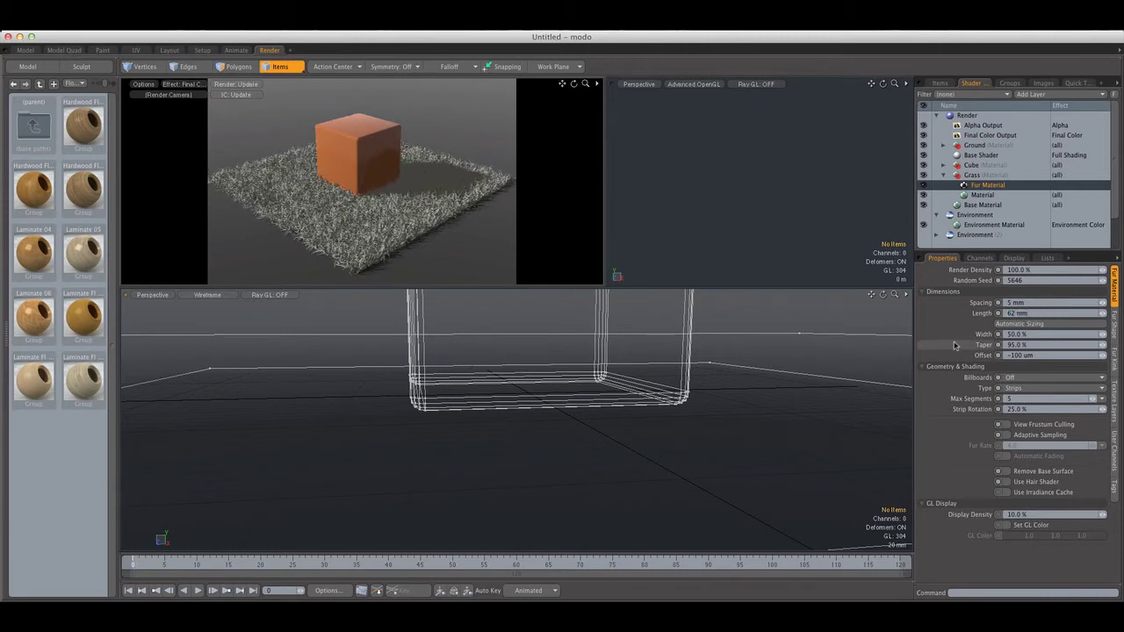
Step: Enable adaptive sampling with automatic fading and a fur rate of 2.0 for the grass fur, plus Remove Base Surface and Use Hair Shader
{"action": "left_click", "coordinate": [1026, 335]}
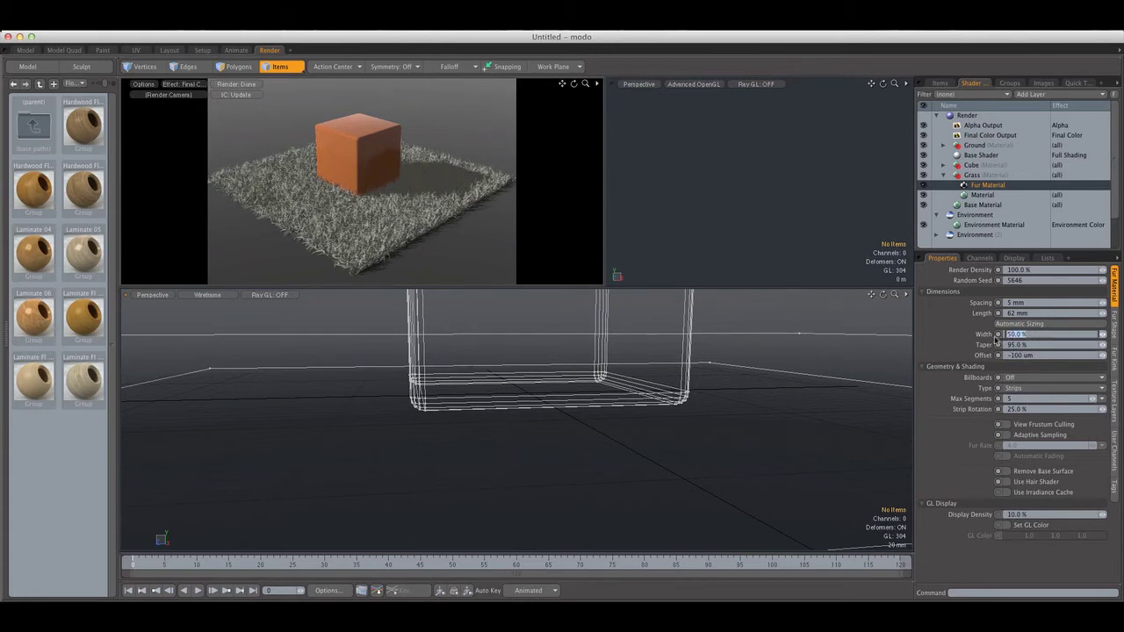
{"action": "left_click", "coordinate": [1012, 409]}
{"action": "left_click", "coordinate": [1006, 435]}
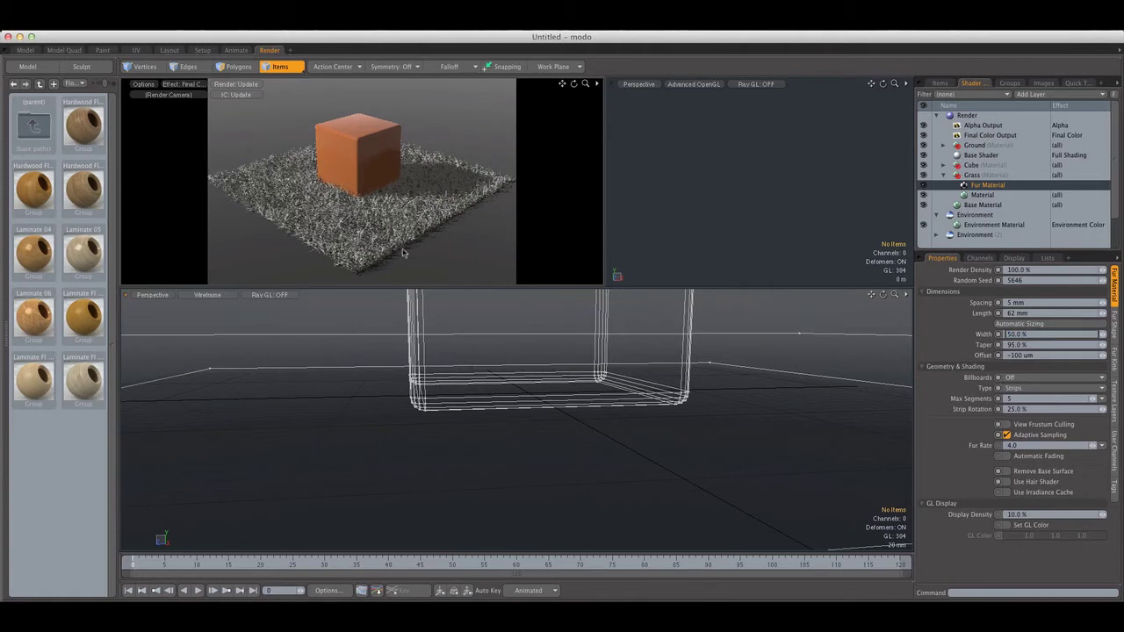
{"action": "left_click", "coordinate": [1008, 456]}
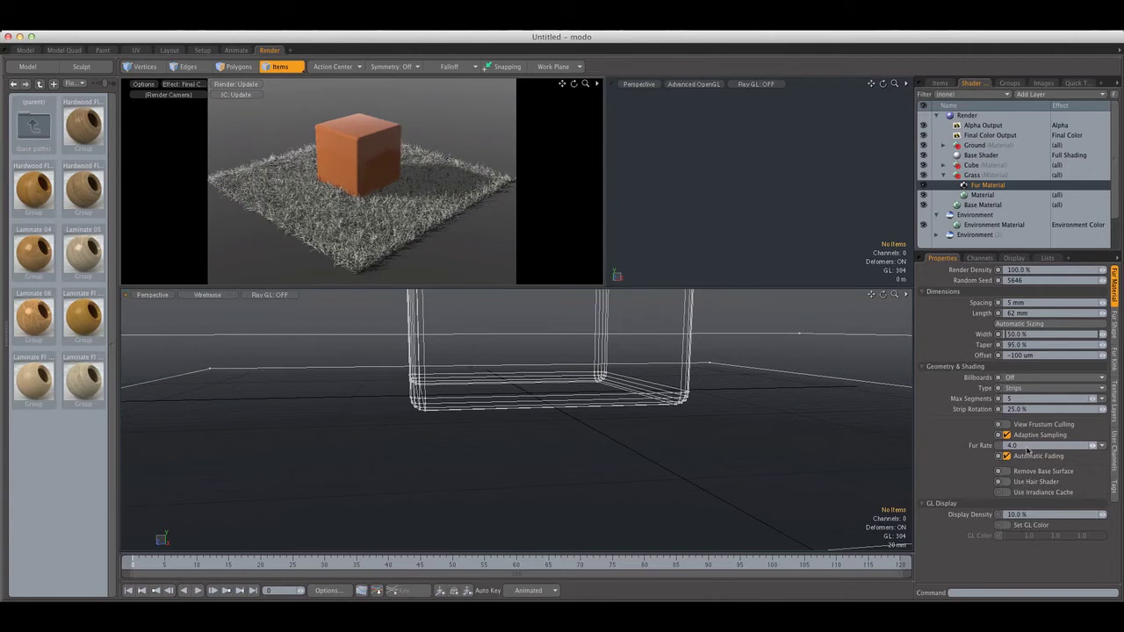
{"action": "left_click", "coordinate": [1027, 447]}
{"action": "type", "text": "2"}
{"action": "key", "text": "Return"}
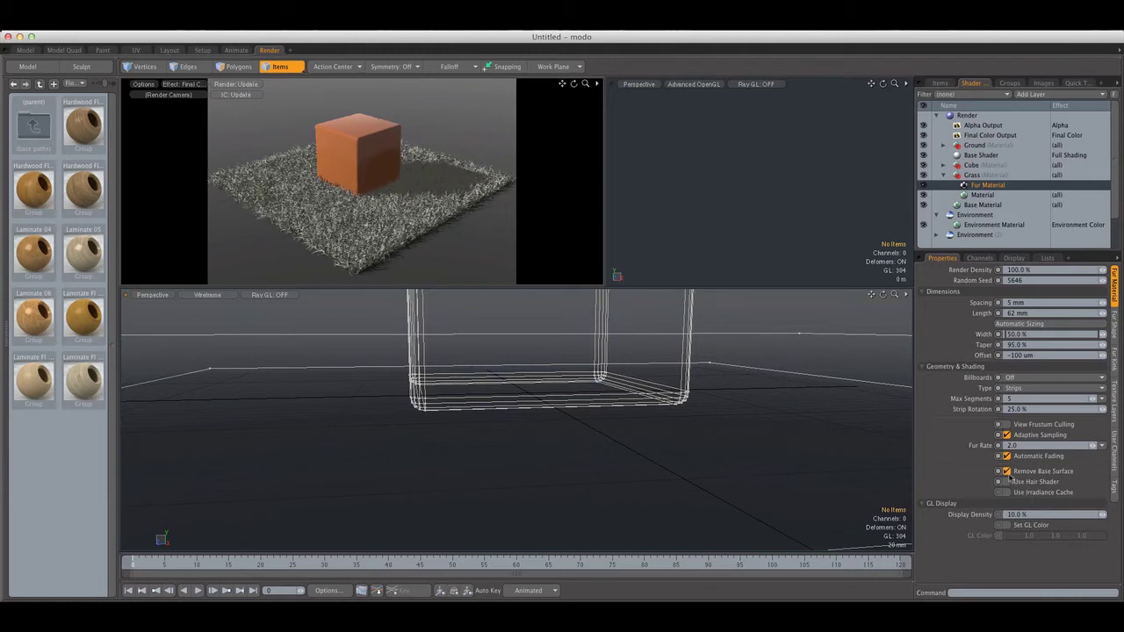
{"action": "left_click", "coordinate": [1007, 482]}
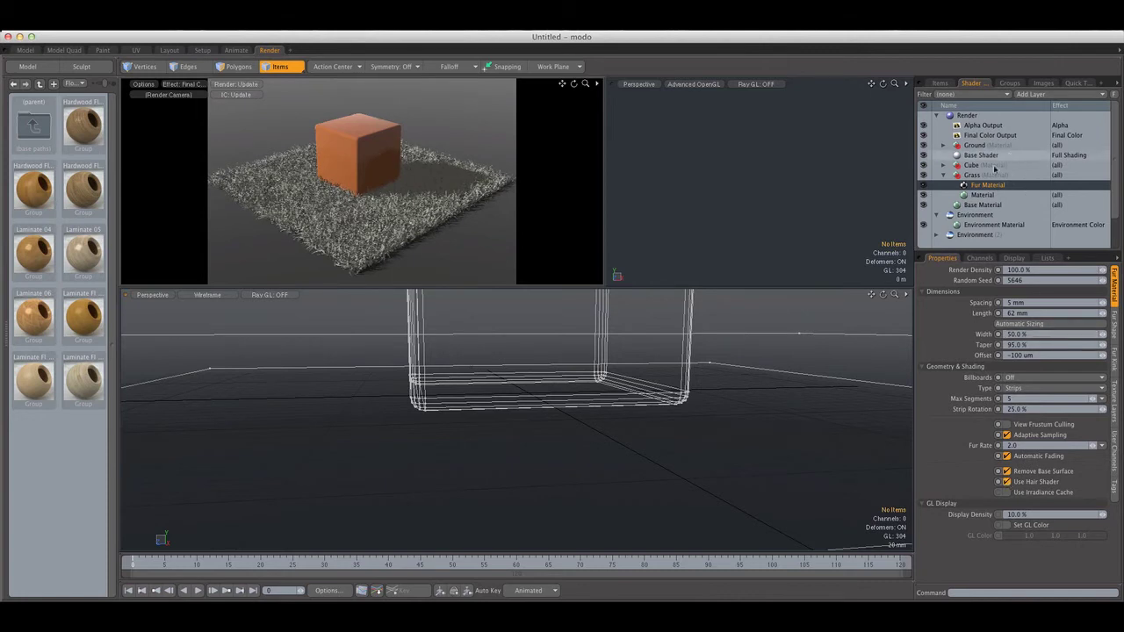
Step: Enable Conserve Energy on the Grass group's material and set its diffuse color to near white (0.98, 1.0, 0.96)
{"action": "left_click", "coordinate": [983, 194]}
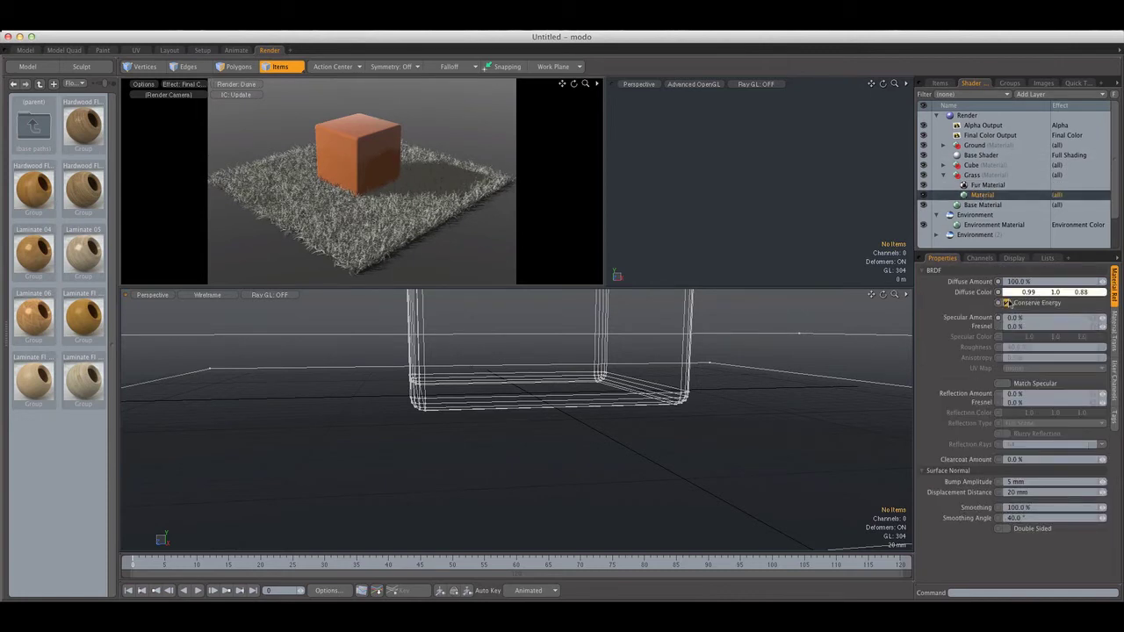
{"action": "left_click", "coordinate": [1006, 302]}
{"action": "left_click", "coordinate": [1045, 292]}
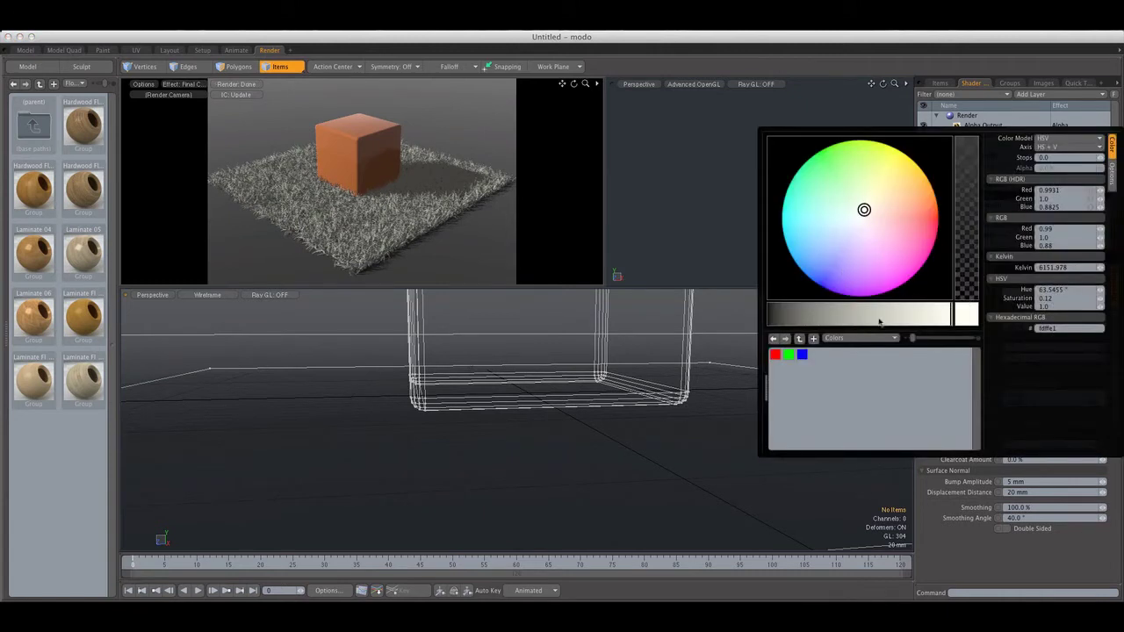
{"action": "left_click", "coordinate": [863, 215]}
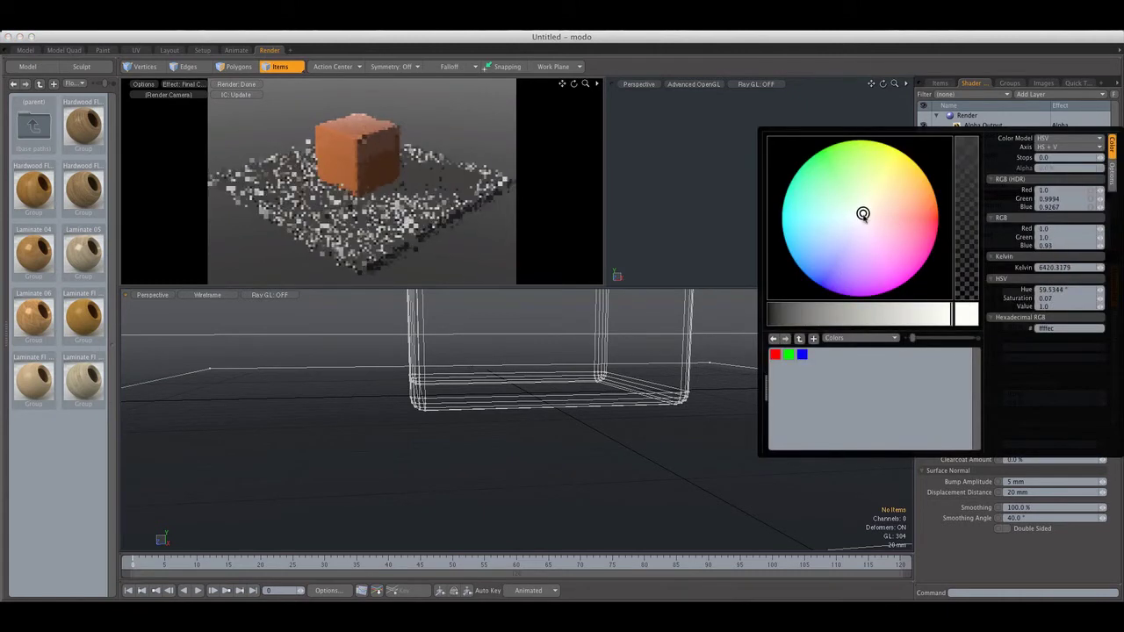
{"action": "left_click", "coordinate": [860, 217]}
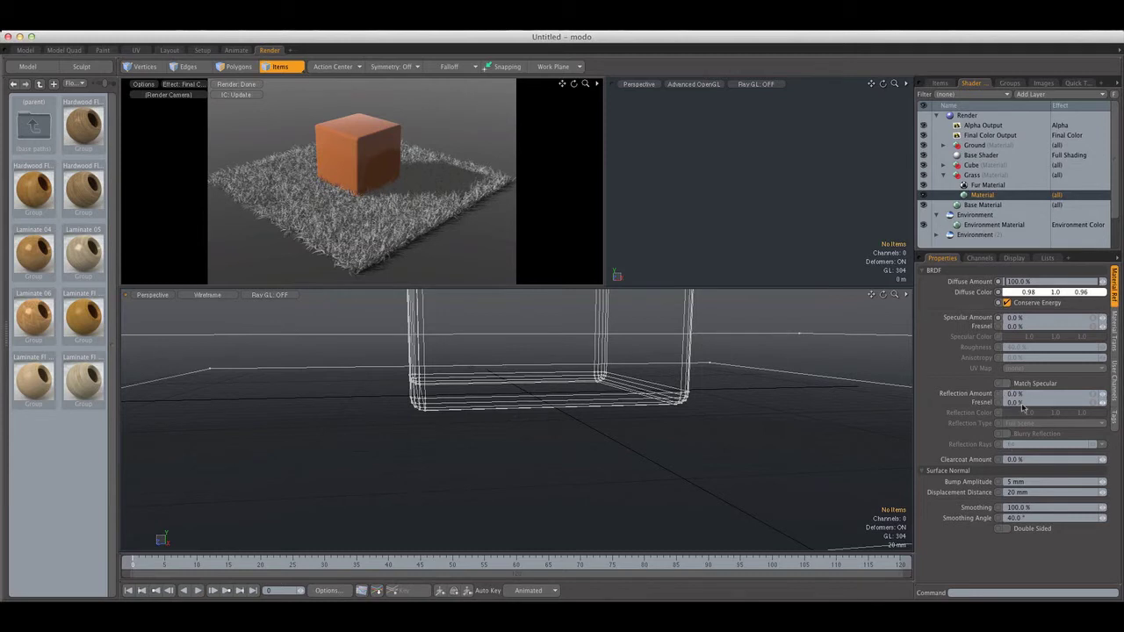
Step: Give the grass material a 2% reflection amount and a 30% reflection Fresnel
{"action": "left_click", "coordinate": [1019, 394]}
{"action": "type", "text": "2"}
{"action": "key", "text": "Return"}
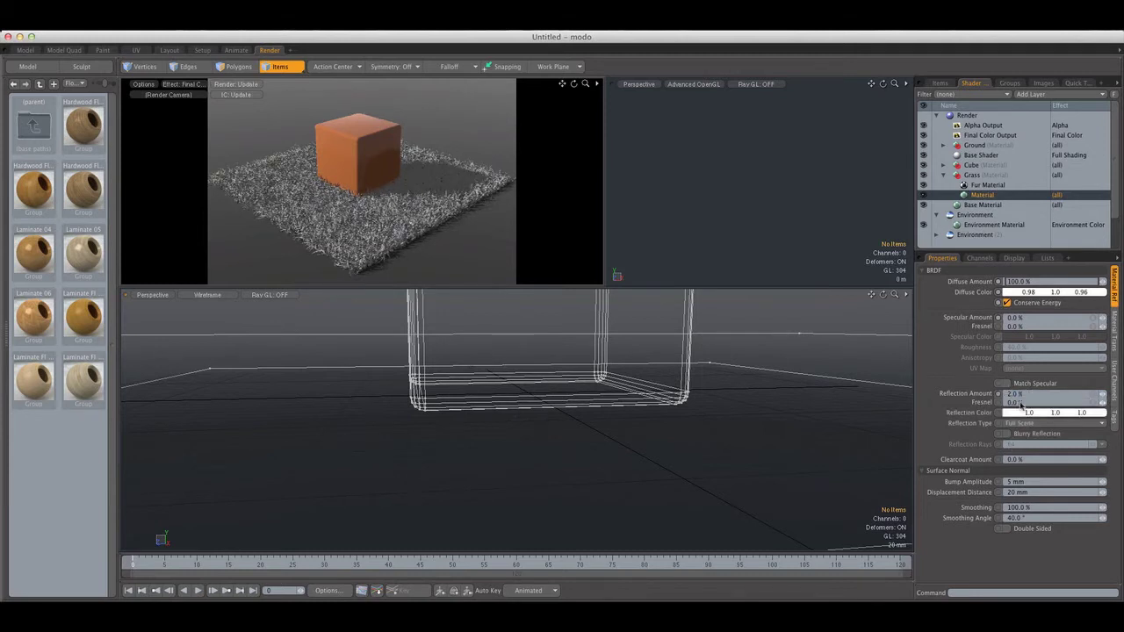
{"action": "left_click", "coordinate": [1020, 403]}
{"action": "type", "text": "30"}
{"action": "key", "text": "Return"}
Step: Give the grass material a 20% subsurface amount with a green subsurface color (0.16, 0.8, 0.32)
{"action": "left_click", "coordinate": [1115, 329]}
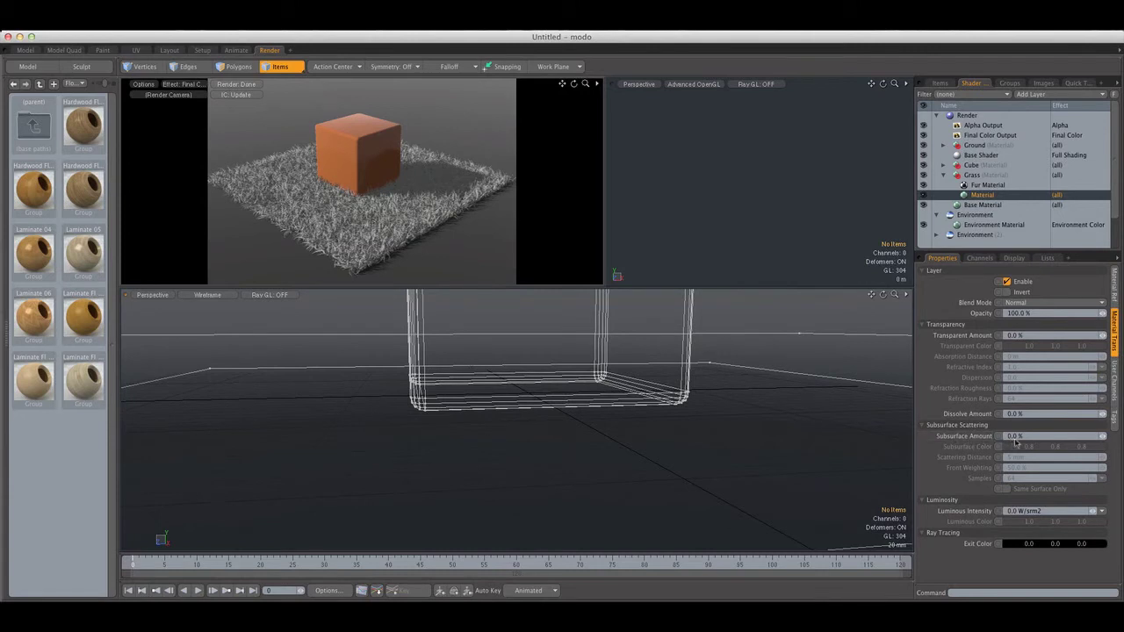
{"action": "left_click", "coordinate": [1015, 436]}
{"action": "type", "text": "20"}
{"action": "key", "text": "Return"}
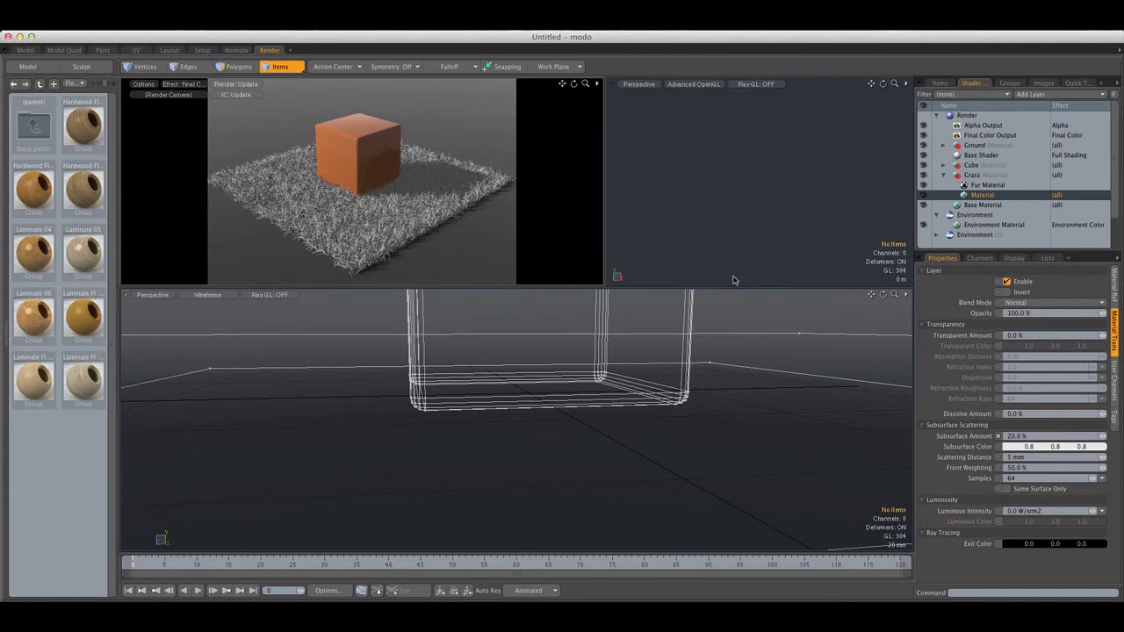
{"action": "left_click", "coordinate": [1060, 449]}
{"action": "left_click_drag", "start_coordinate": [831, 313], "coordinate": [816, 319]}
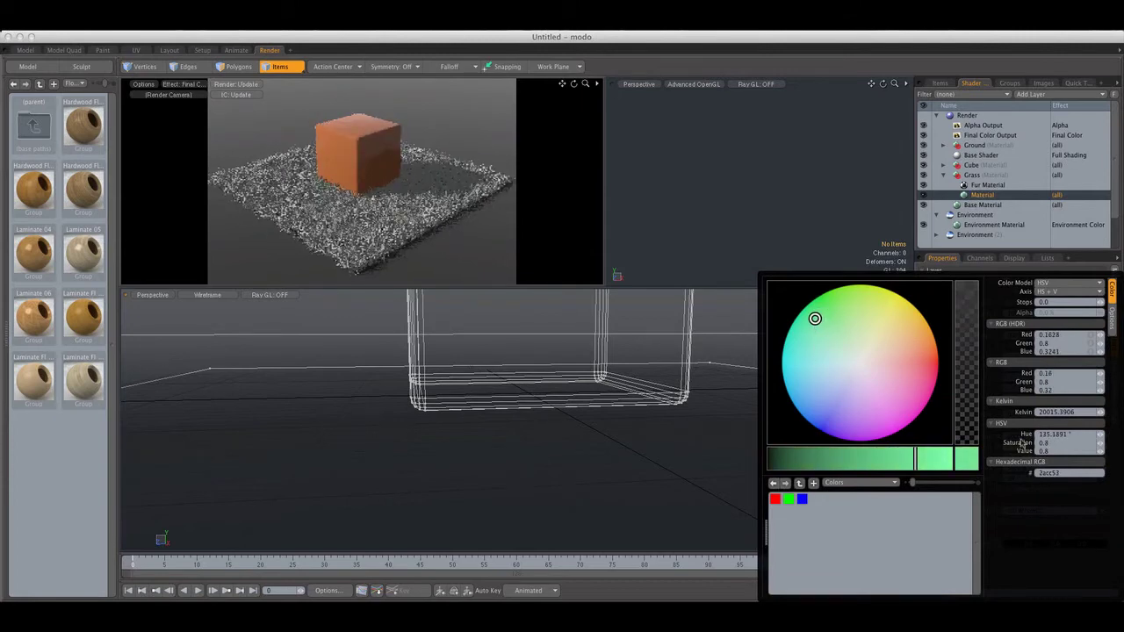
{"action": "left_click", "coordinate": [575, 504]}
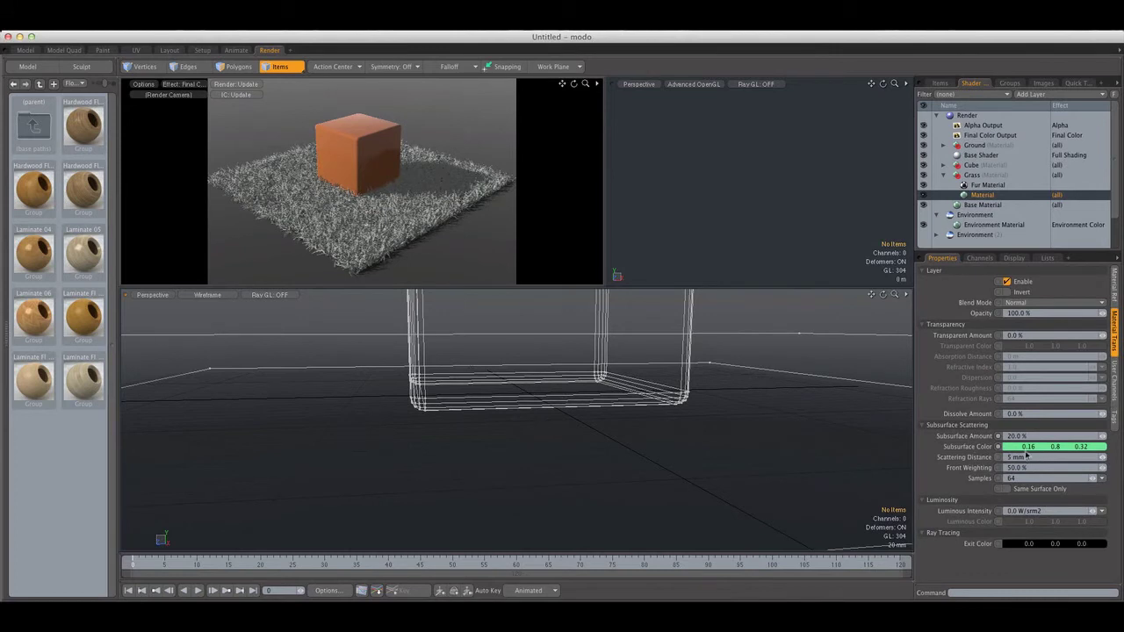
Step: Set the grass material's subsurface front weighting to 80% and its scattering distance to 2 mm
{"action": "left_click", "coordinate": [1064, 464]}
{"action": "type", "text": "80"}
{"action": "left_click", "coordinate": [1033, 457]}
{"action": "type", "text": "2 mm"}
{"action": "key", "text": "Return"}
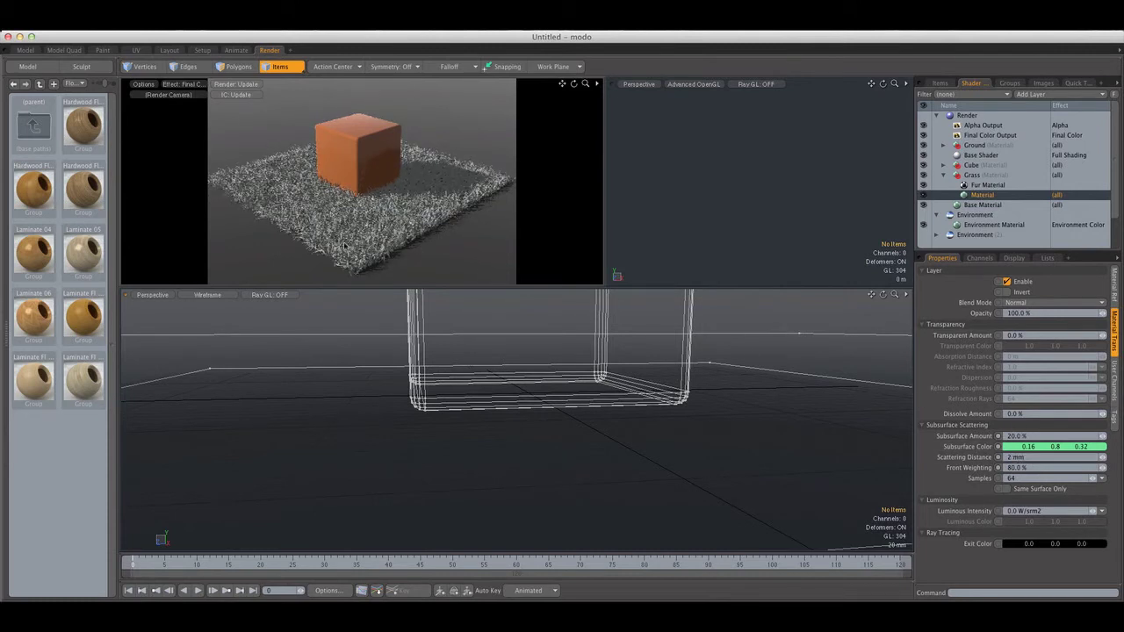
Step: Raise the grass material's subsurface amount to 50%
{"action": "left_click", "coordinate": [1021, 437]}
{"action": "type", "text": "50"}
{"action": "key", "text": "Return"}
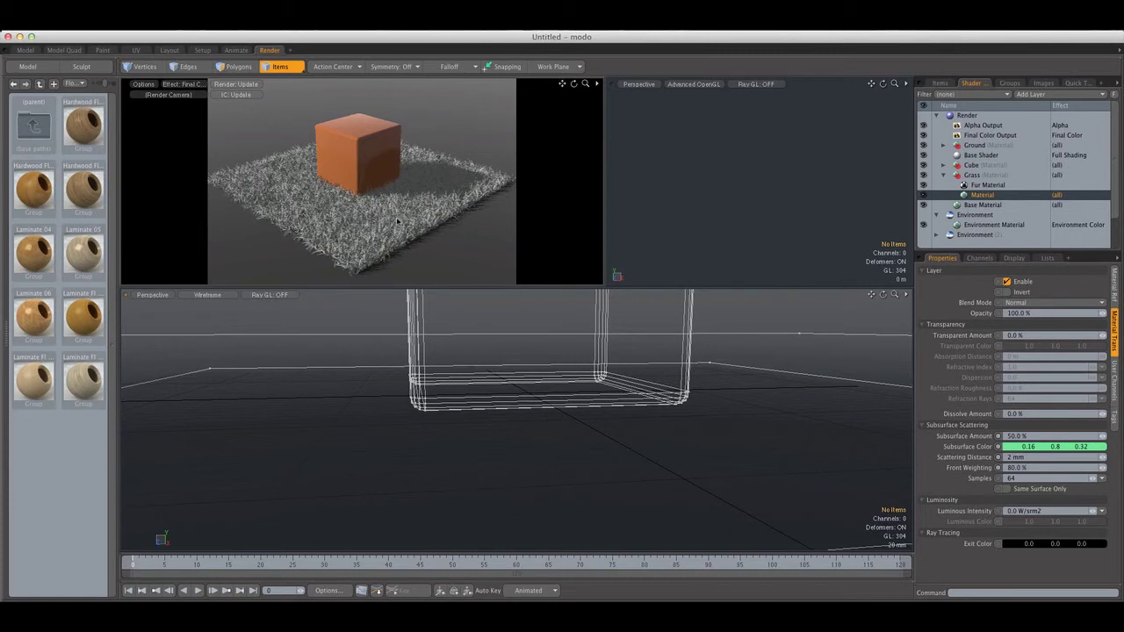
Step: In the grass fur's shape settings, set clumps to 10% and the clump range to 12 mm
{"action": "left_click", "coordinate": [986, 186]}
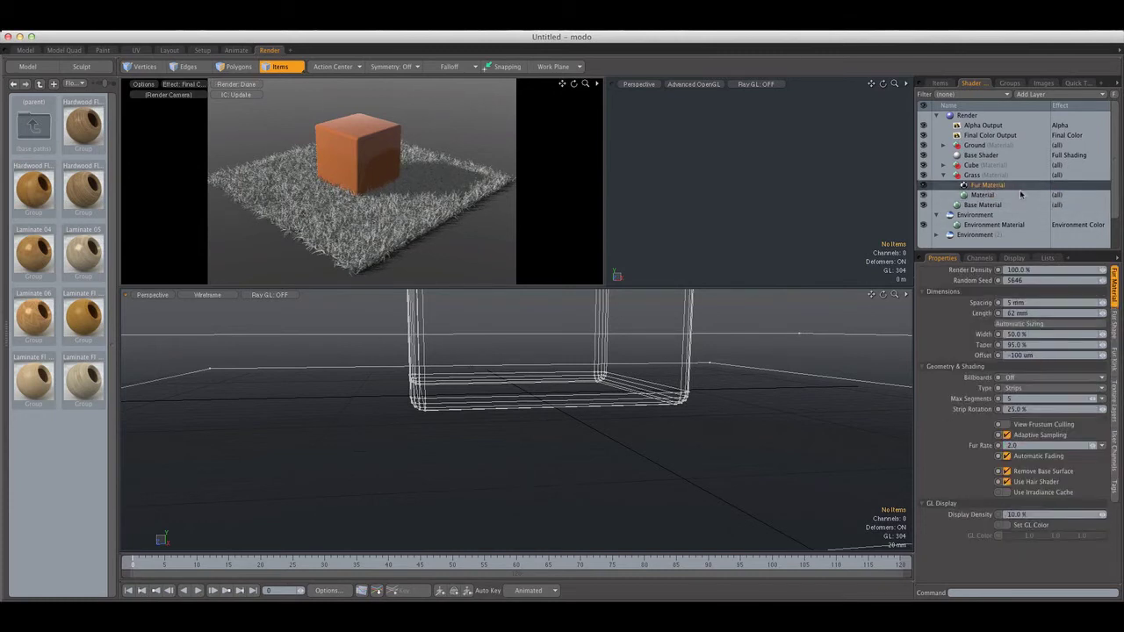
{"action": "left_click", "coordinate": [1117, 343]}
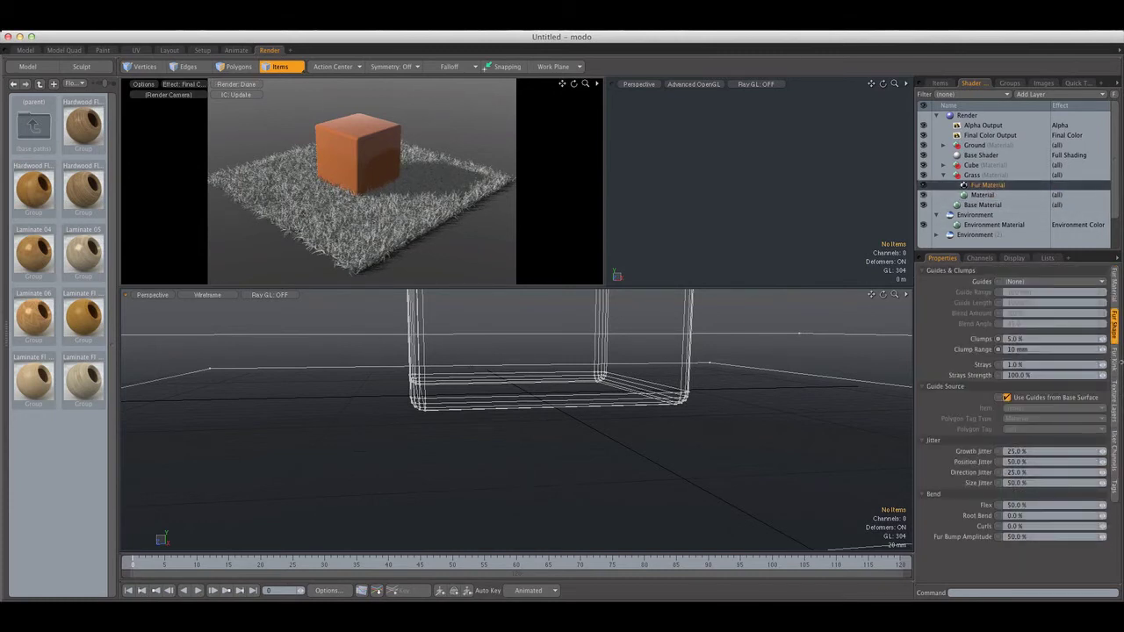
{"action": "left_click", "coordinate": [1118, 294]}
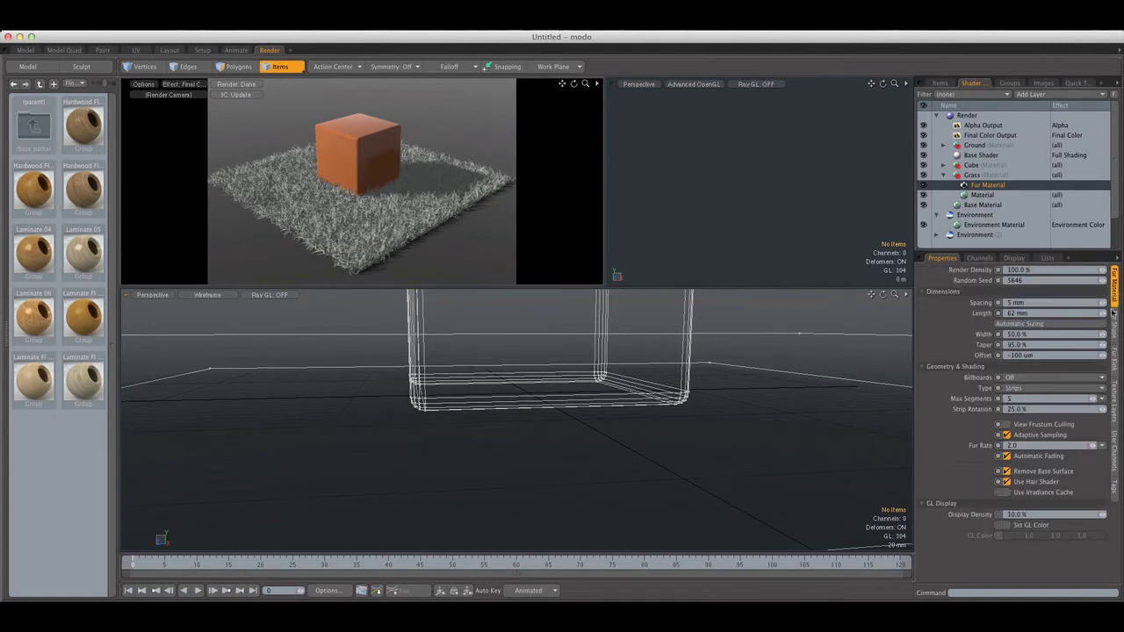
{"action": "left_click", "coordinate": [1114, 312]}
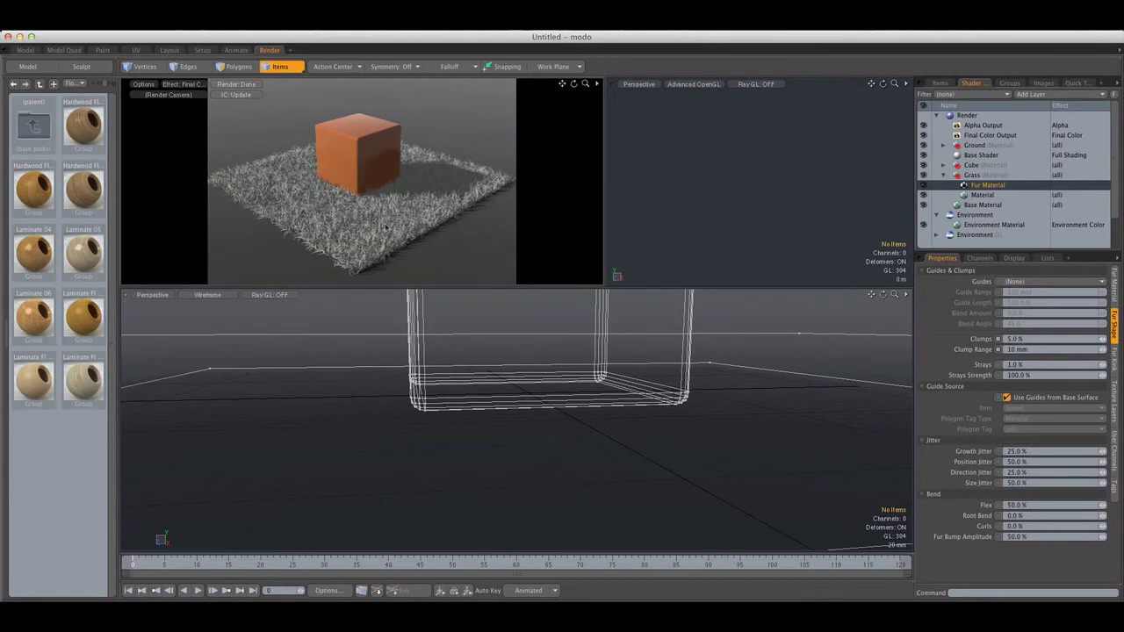
{"action": "left_click", "coordinate": [1014, 339]}
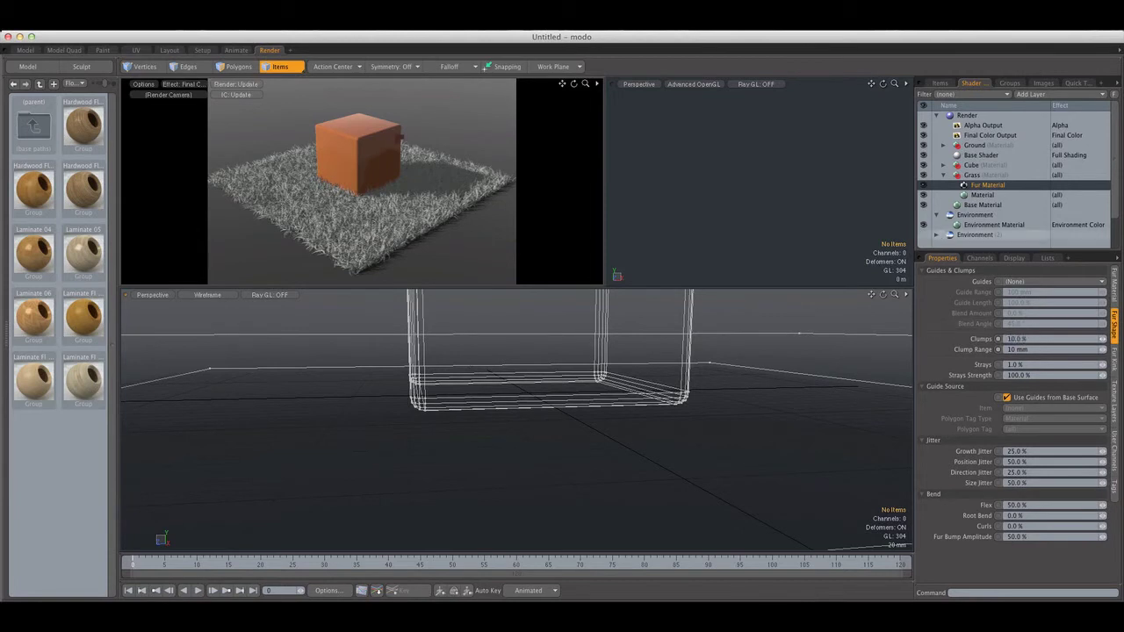
{"action": "left_click", "coordinate": [1017, 350]}
{"action": "type", "text": "12"}
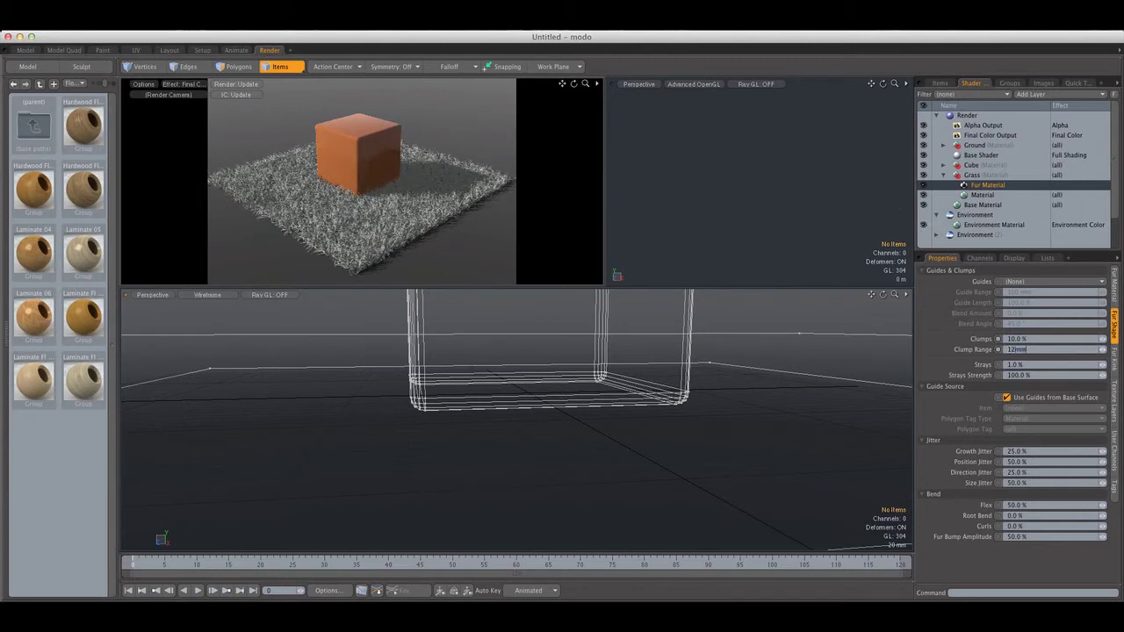
{"action": "key", "text": "Return"}
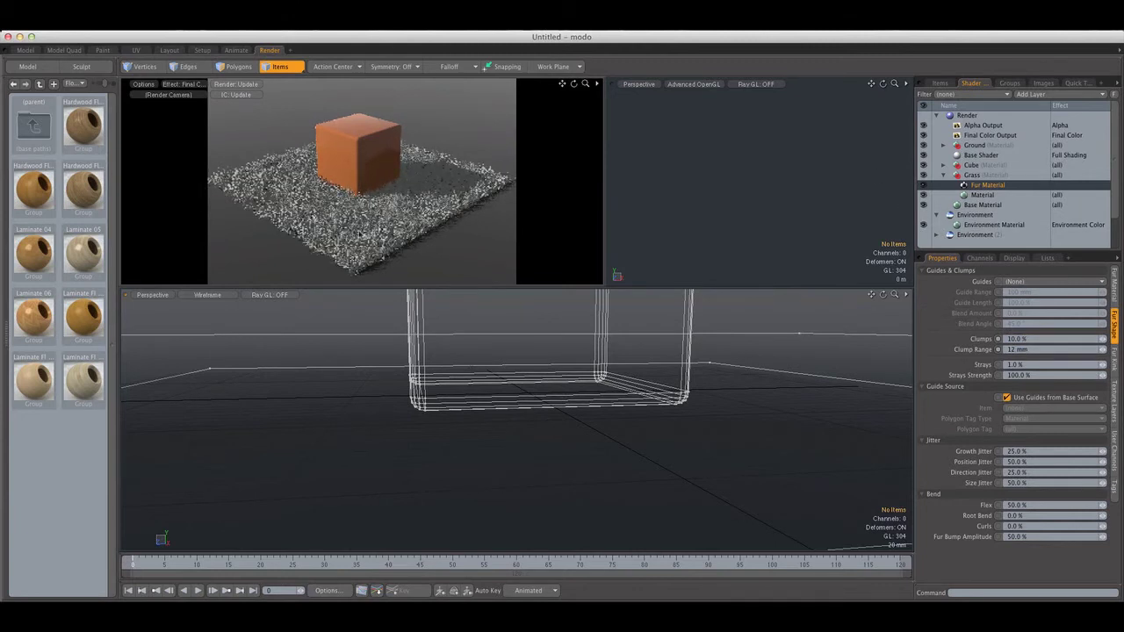
Step: Set the grass fur's strays to 3% and its position jitter to 25%
{"action": "left_click", "coordinate": [1023, 365]}
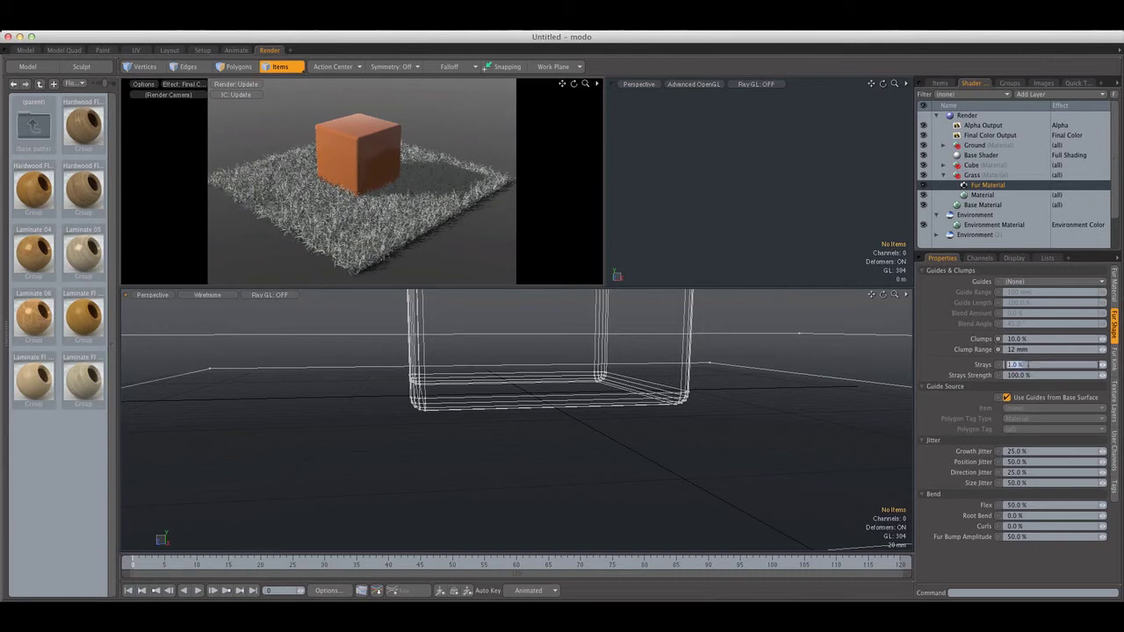
{"action": "type", "text": "3"}
{"action": "key", "text": "Return"}
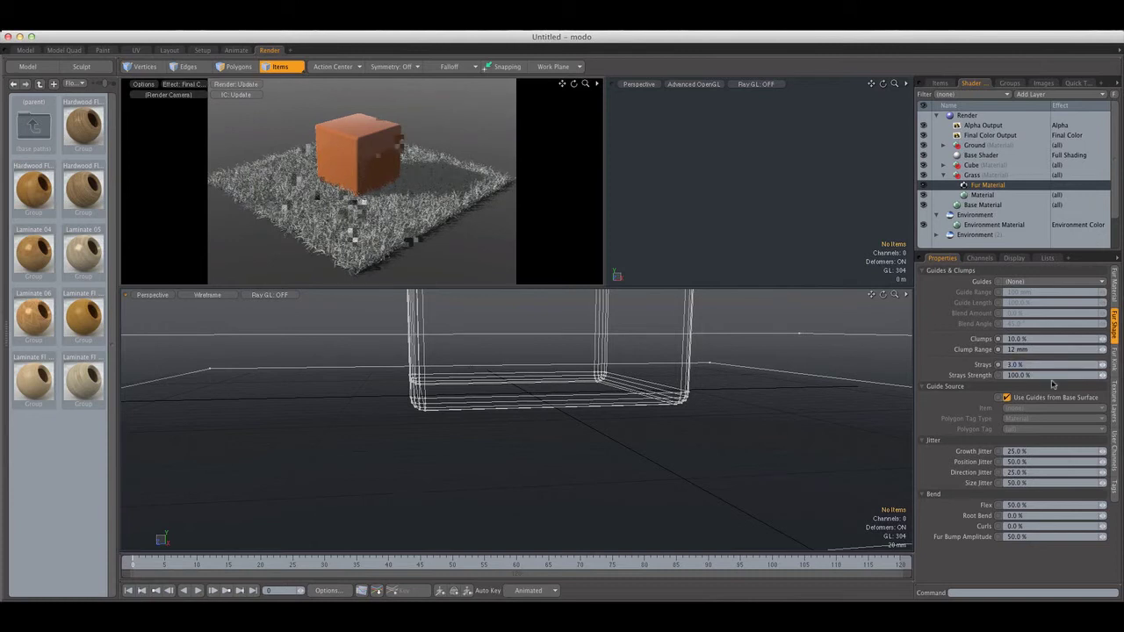
{"action": "left_click", "coordinate": [1004, 451]}
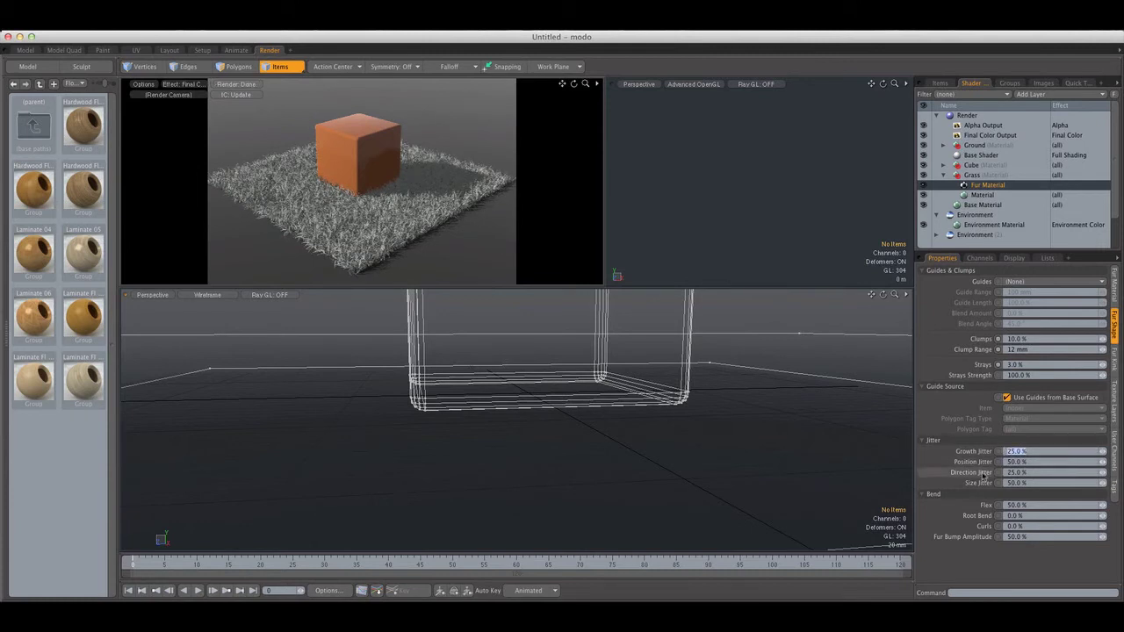
{"action": "left_click", "coordinate": [1010, 462]}
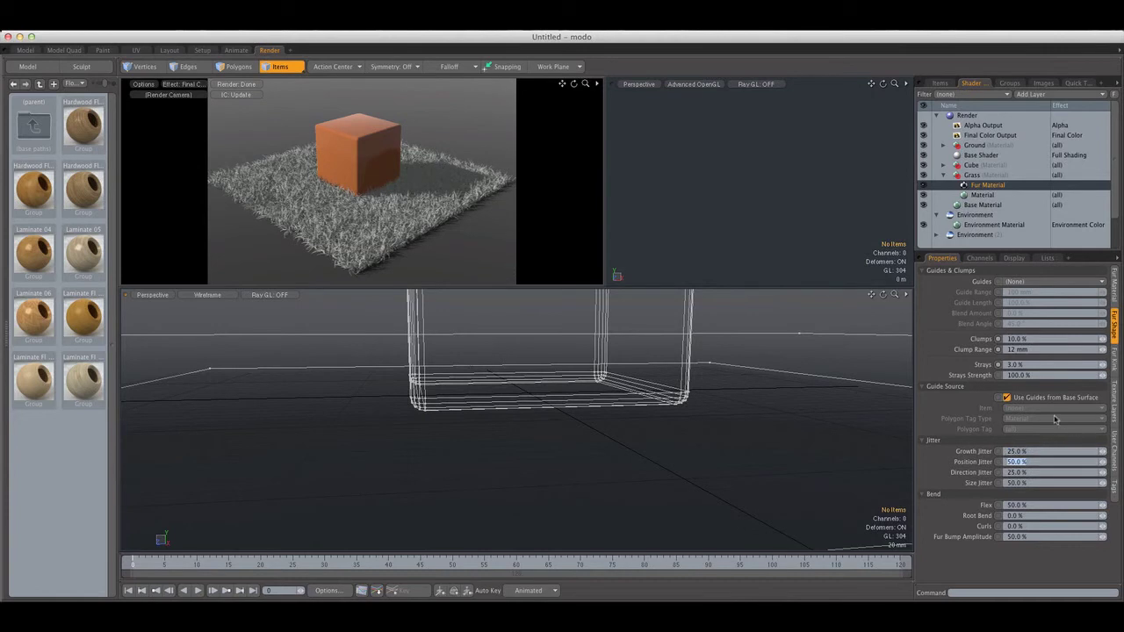
{"action": "type", "text": "25"}
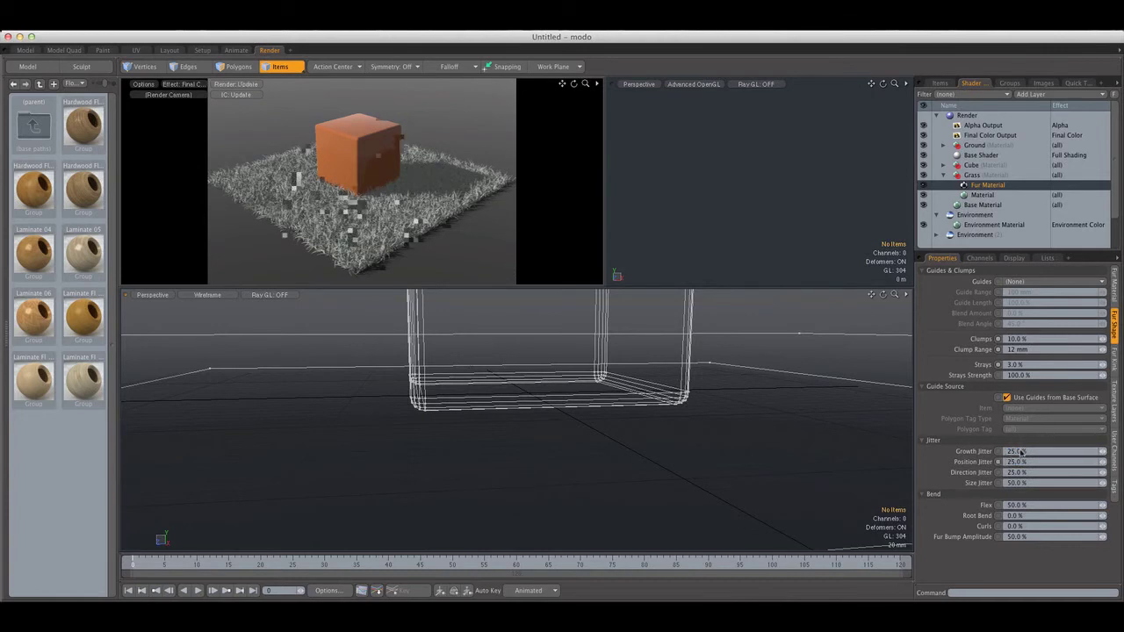
Step: Set the grass fur's growth jitter to 70% and its size jitter to 60%
{"action": "left_click", "coordinate": [1019, 451]}
{"action": "type", "text": "70"}
{"action": "key", "text": "Return"}
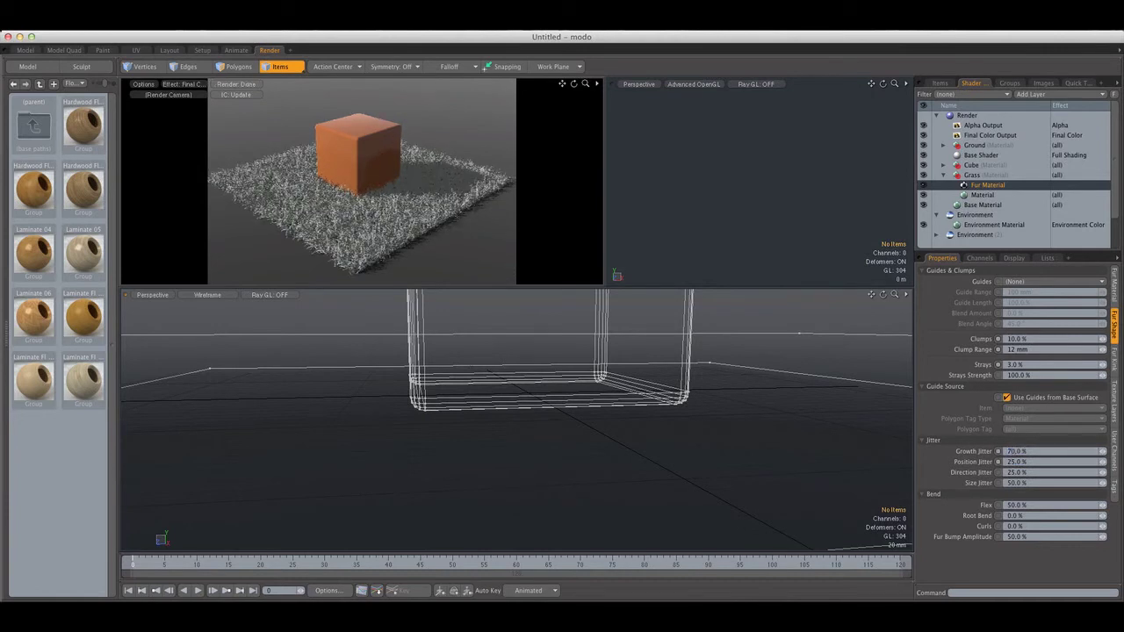
{"action": "left_click", "coordinate": [1025, 484]}
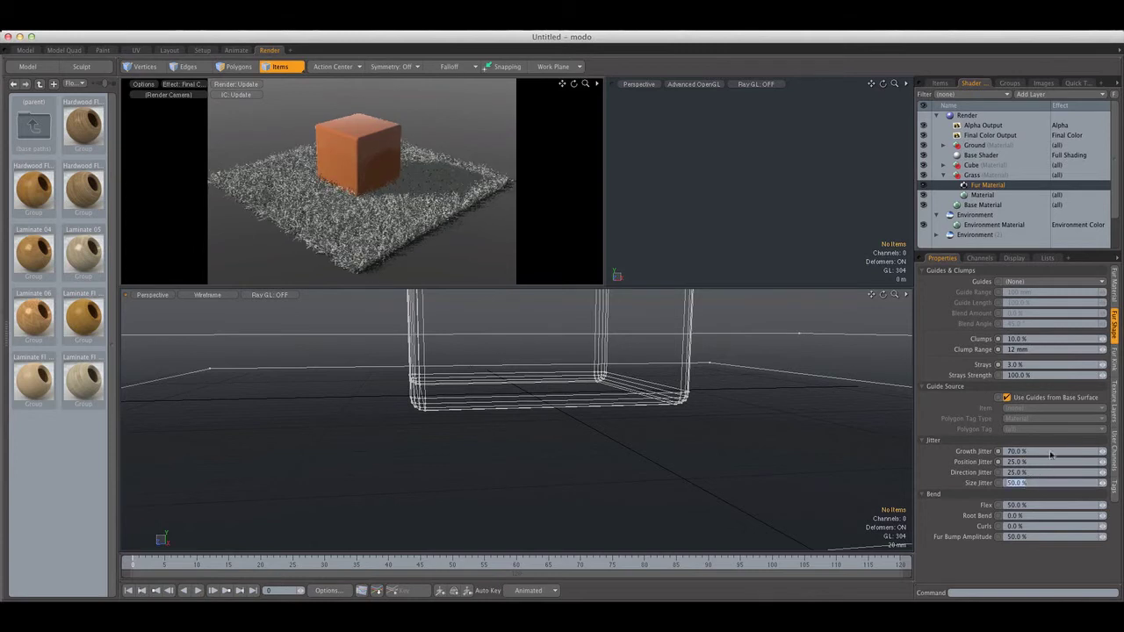
{"action": "type", "text": "60"}
{"action": "key", "text": "Return"}
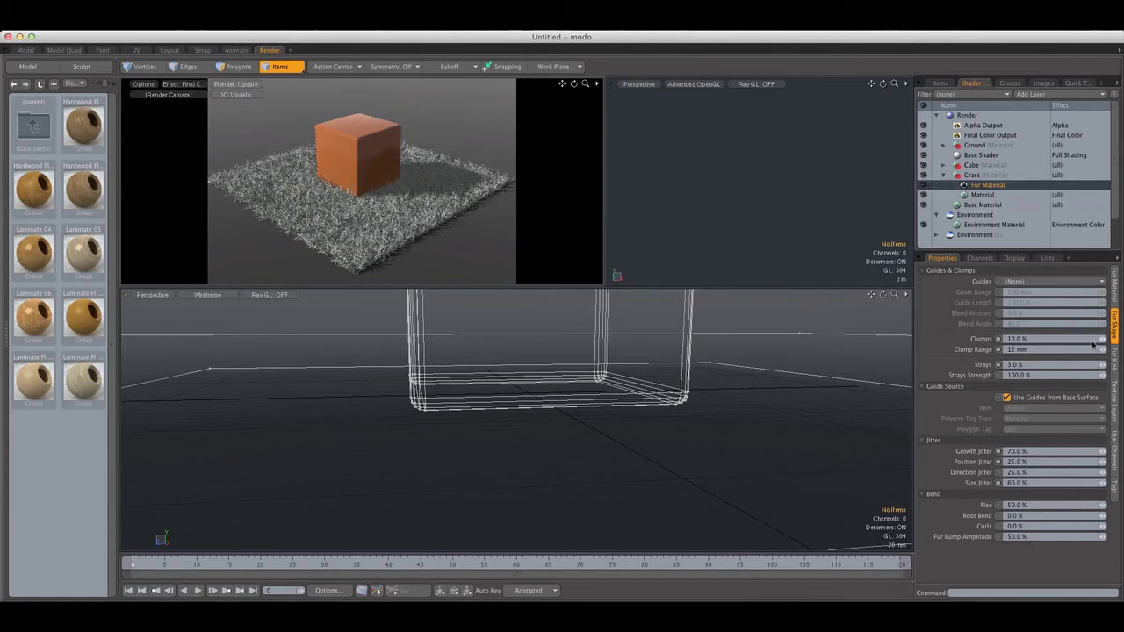
Step: Add a Noise texture layer above the fur material in the Grass group
{"action": "left_click", "coordinate": [1044, 95]}
{"action": "mouse_move", "coordinate": [1046, 139]}
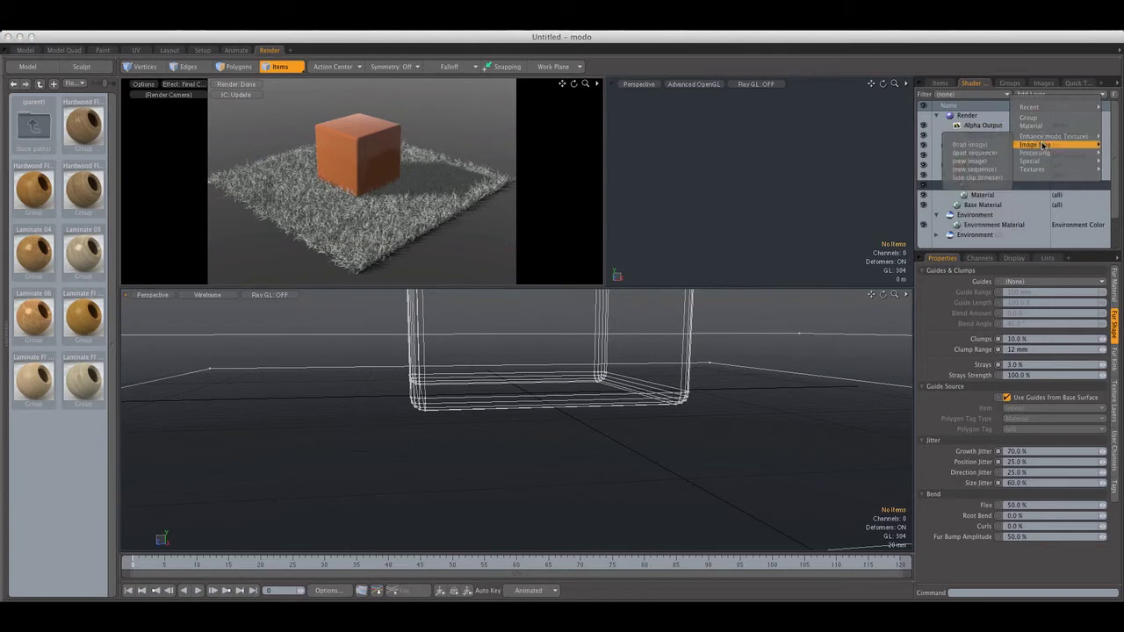
{"action": "mouse_move", "coordinate": [1037, 169]}
{"action": "left_click", "coordinate": [989, 202]}
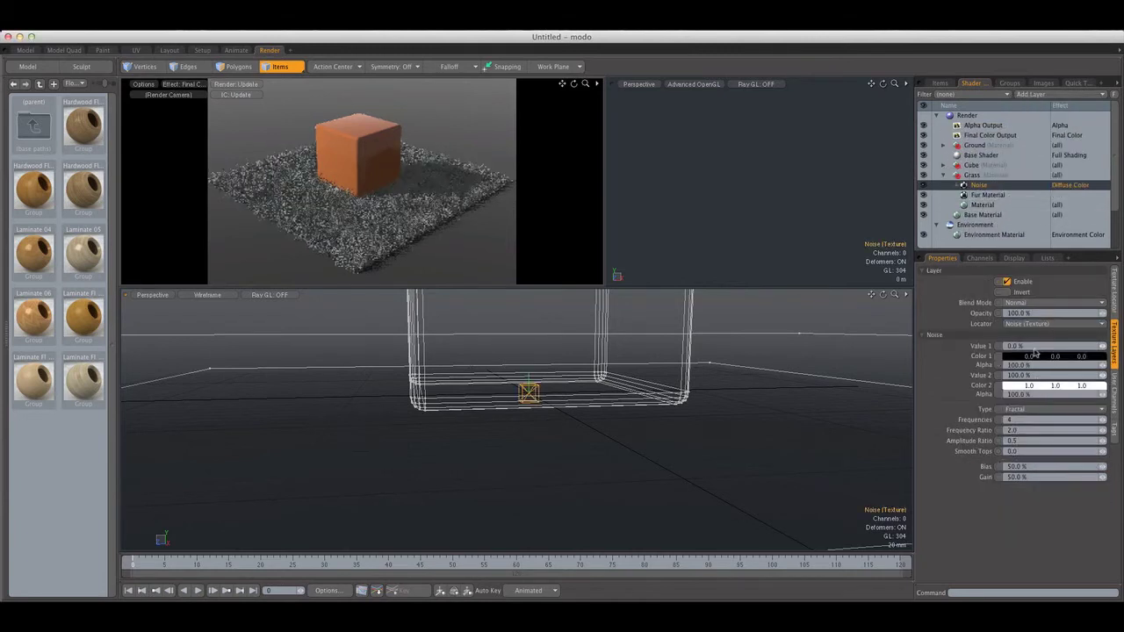
{"action": "left_click", "coordinate": [1114, 287]}
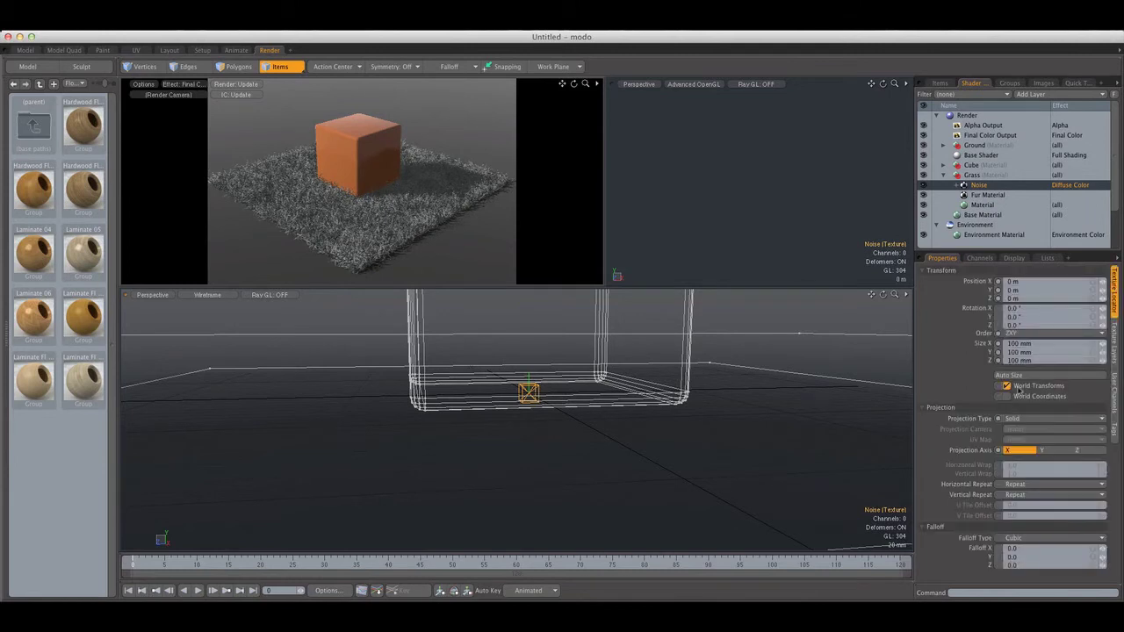
{"action": "left_click", "coordinate": [983, 198]}
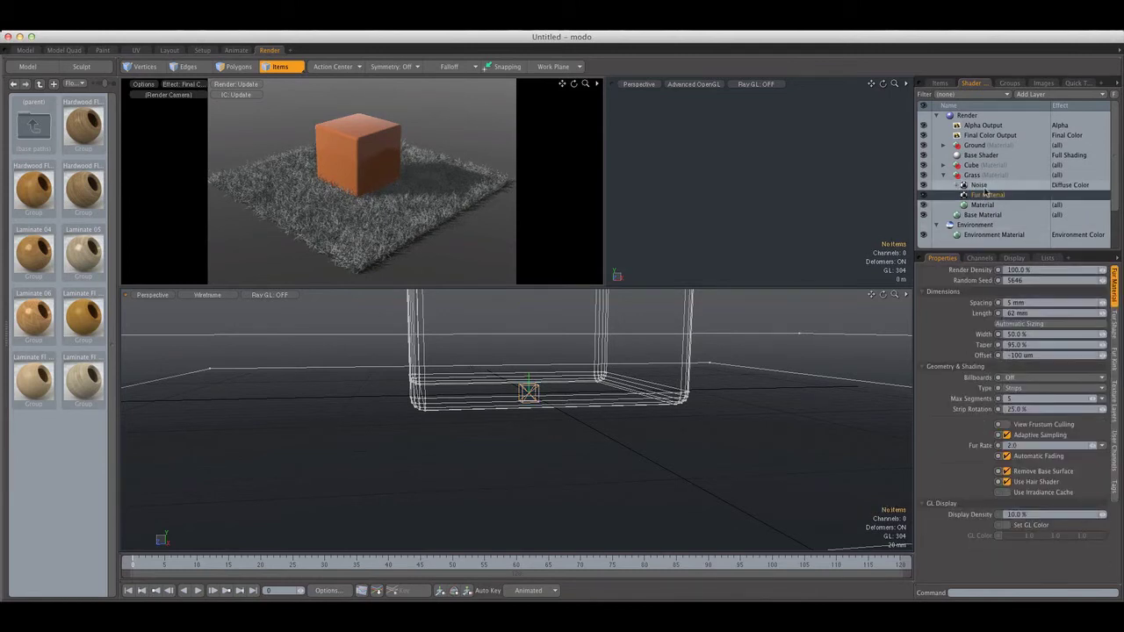
Step: Try the noise layer as a Fur Length effect at 30% opacity
{"action": "left_click", "coordinate": [1059, 187]}
{"action": "right_click", "coordinate": [1059, 187]}
{"action": "mouse_move", "coordinate": [1043, 204]}
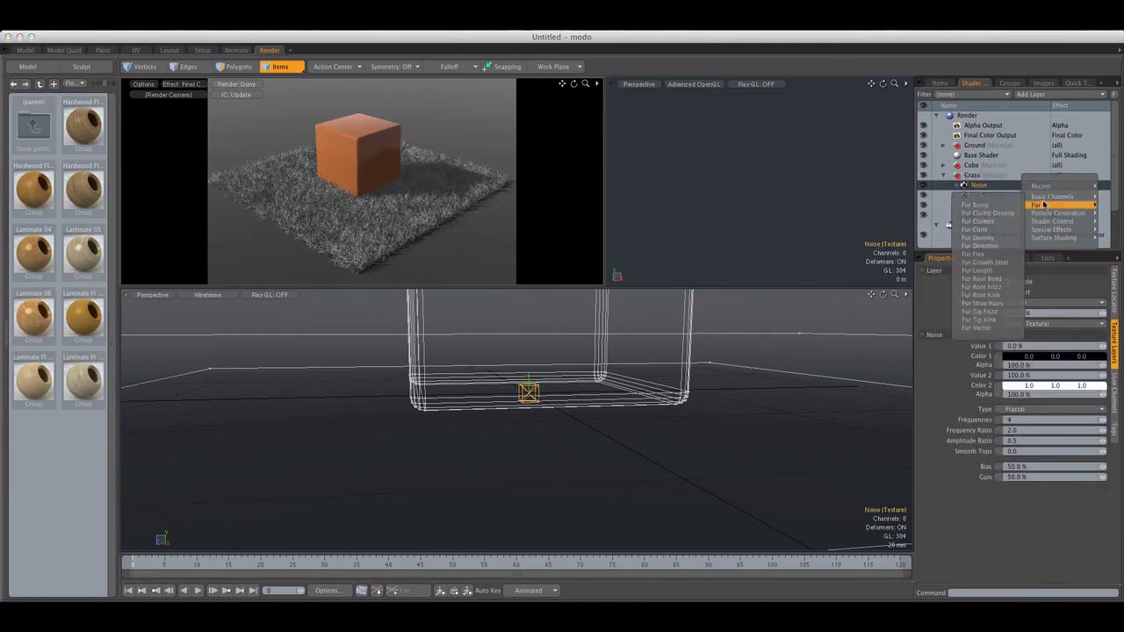
{"action": "mouse_move", "coordinate": [1077, 185]}
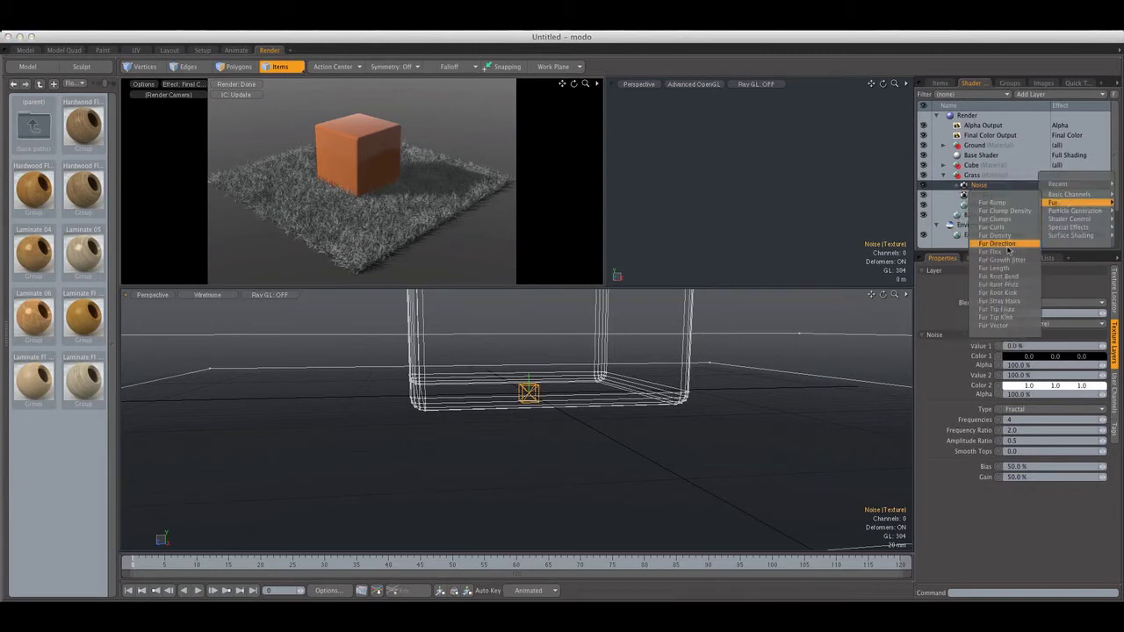
{"action": "left_click", "coordinate": [1005, 269]}
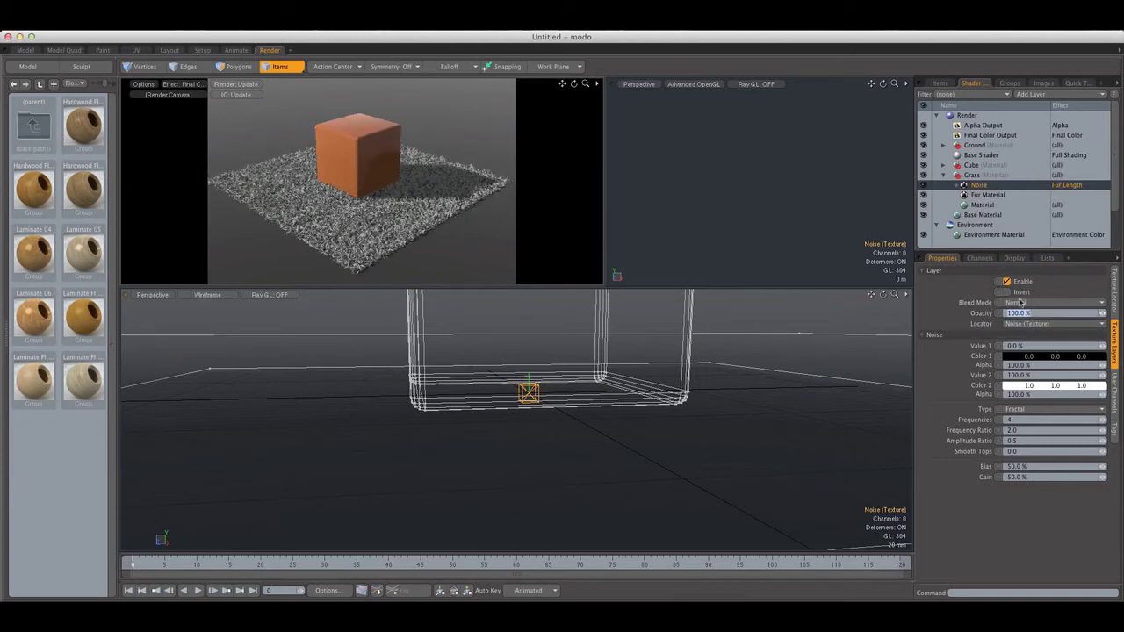
{"action": "type", "text": "30"}
{"action": "key", "text": "Return"}
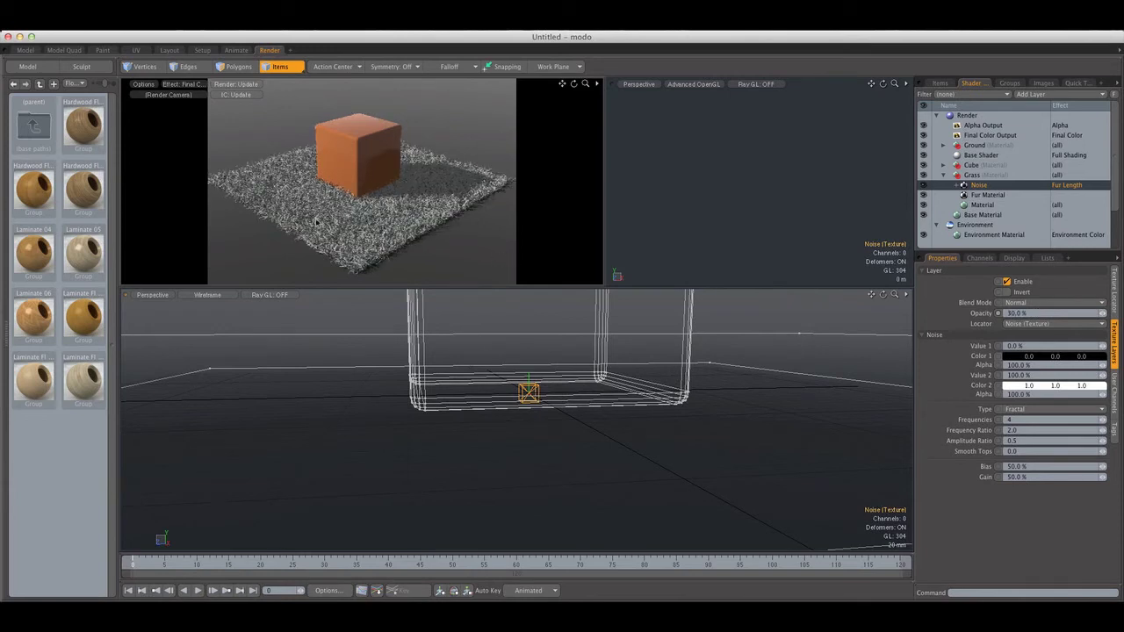
Step: Switch the noise layer's effect to Fur Density and set its opacity to 60%
{"action": "left_click", "coordinate": [1068, 184]}
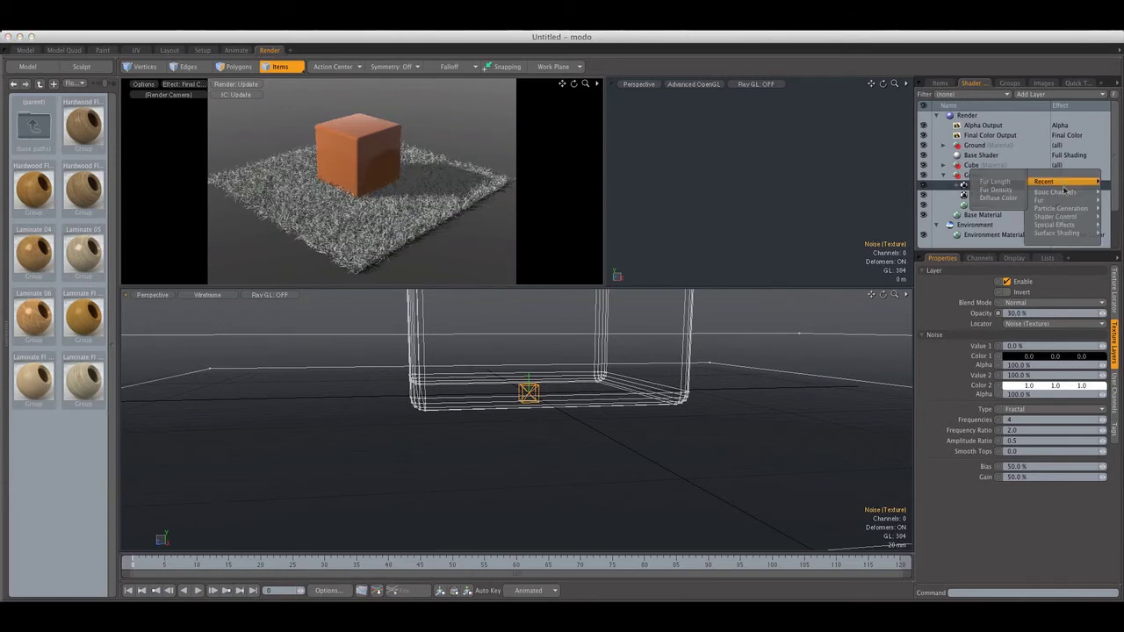
{"action": "mouse_move", "coordinate": [1050, 200]}
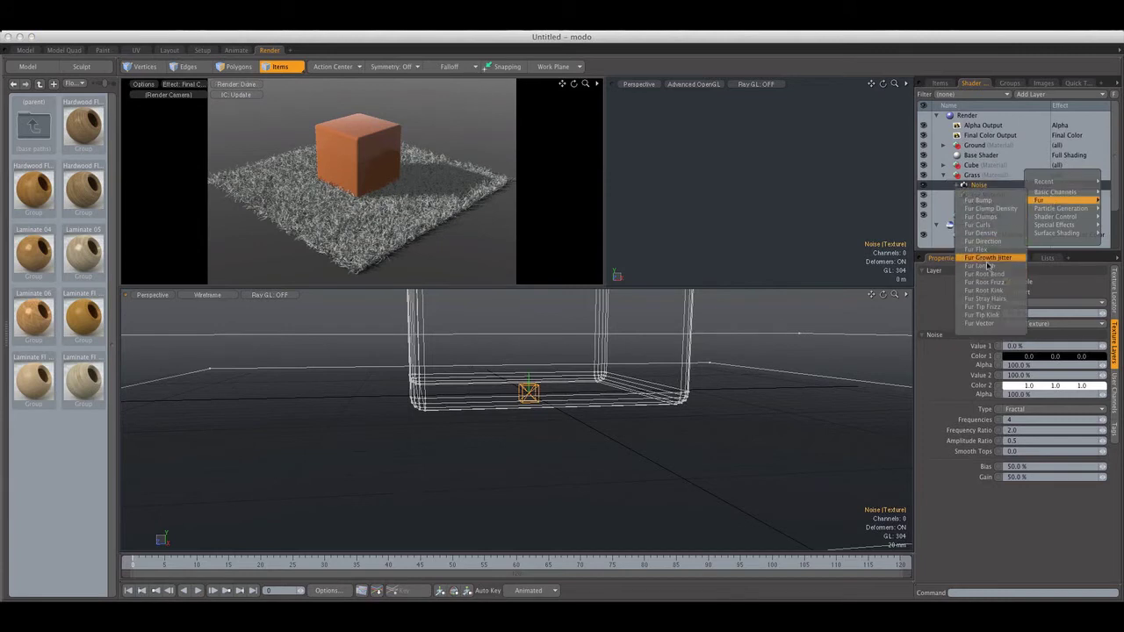
{"action": "left_click", "coordinate": [990, 238]}
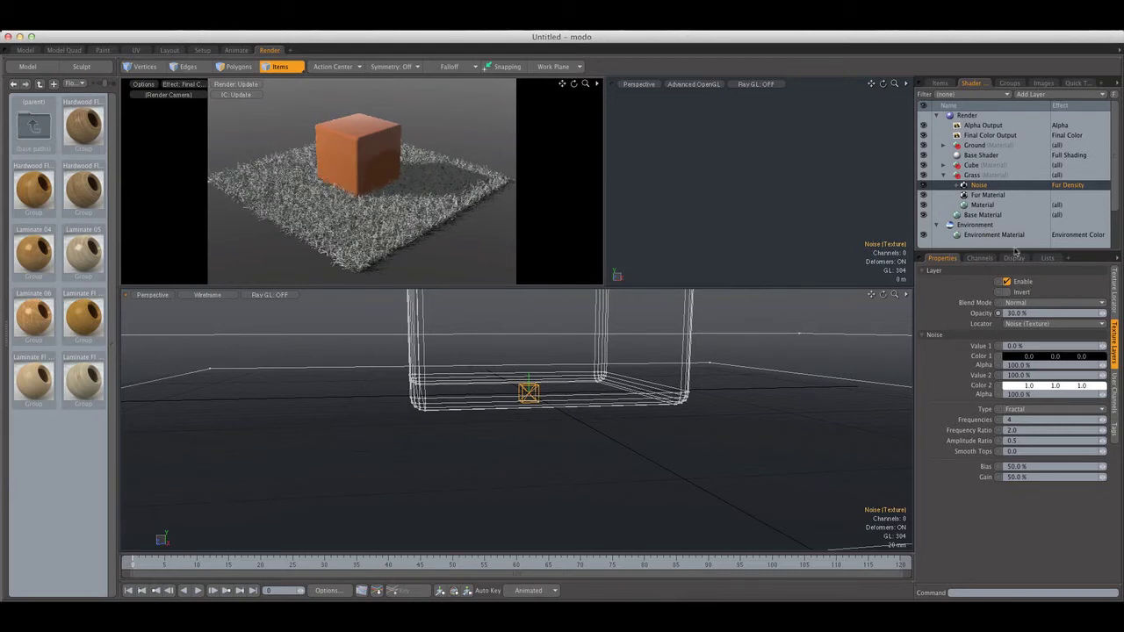
{"action": "left_click", "coordinate": [1033, 312]}
{"action": "type", "text": "60"}
{"action": "key", "text": "Return"}
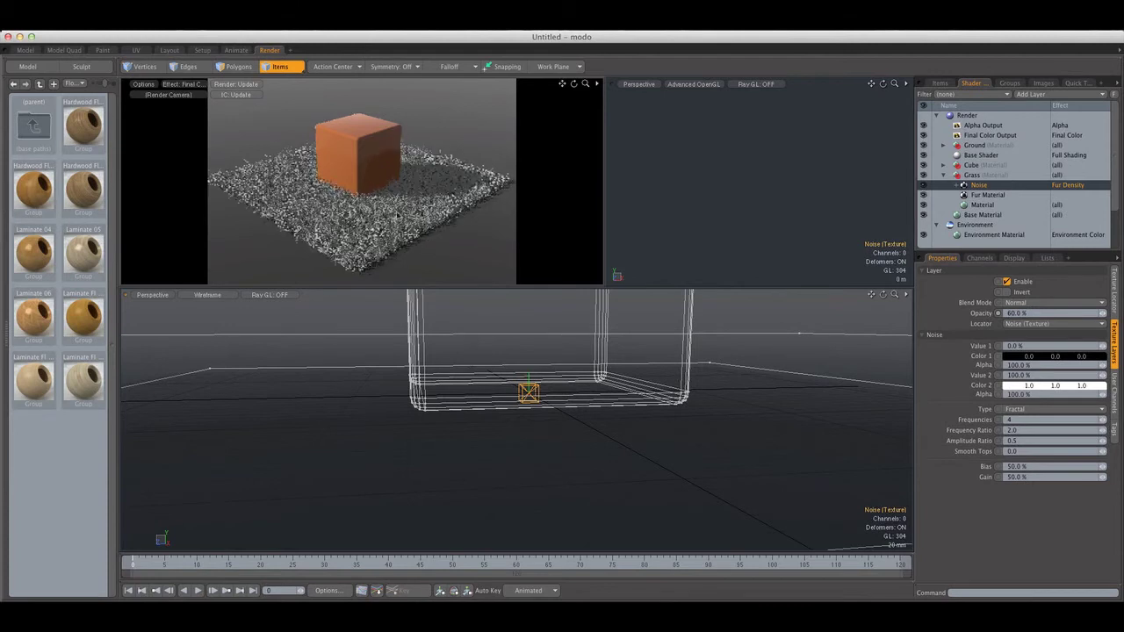
Step: Try a saturated green of 0.13, 1.0, 0.03 as the grass material's diffuse color
{"action": "left_click", "coordinate": [989, 194]}
{"action": "left_click", "coordinate": [1056, 95]}
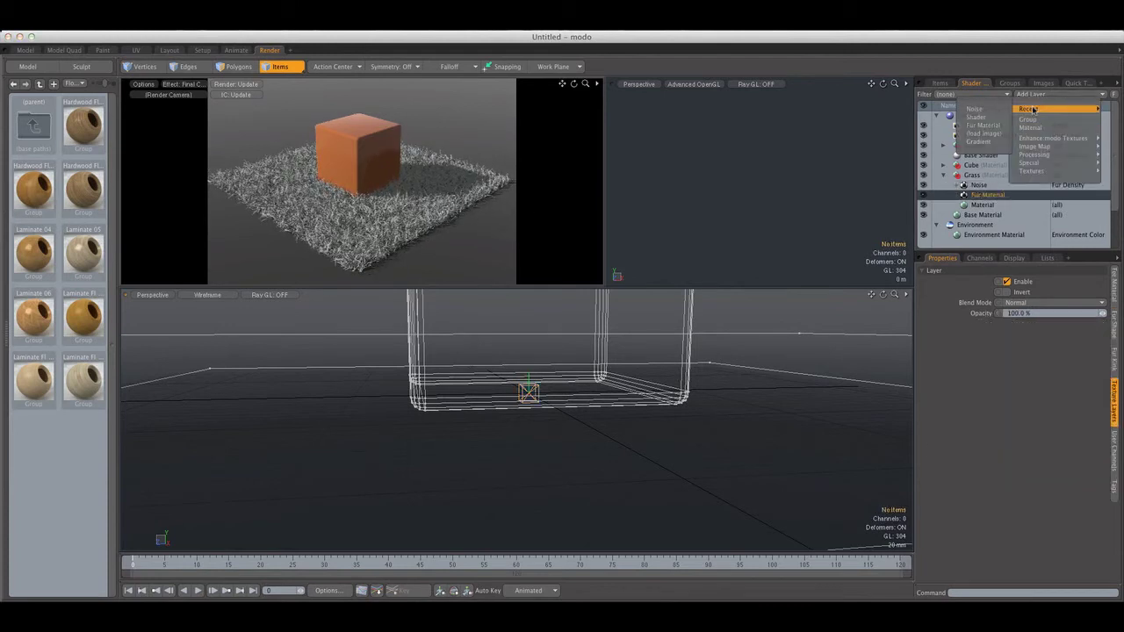
{"action": "left_click", "coordinate": [996, 210]}
{"action": "left_click", "coordinate": [980, 204]}
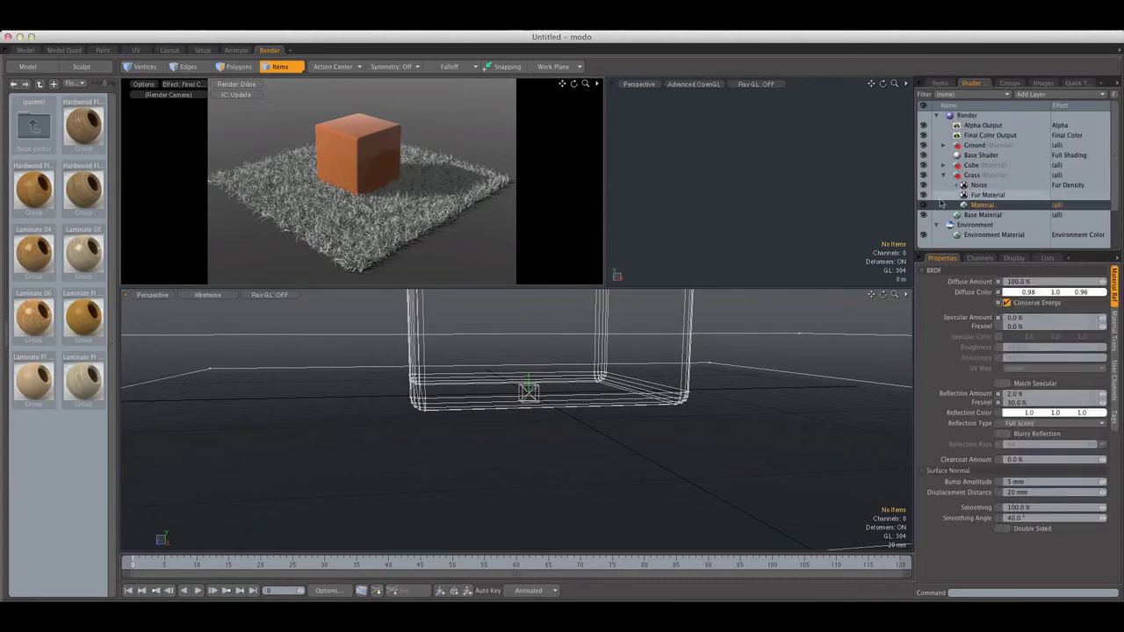
{"action": "left_click", "coordinate": [1058, 300]}
{"action": "mouse_move", "coordinate": [879, 198]}
{"action": "left_mouse_down"}
{"action": "mouse_move", "coordinate": [841, 146]}
{"action": "mouse_move", "coordinate": [793, 158]}
{"action": "left_mouse_up"}
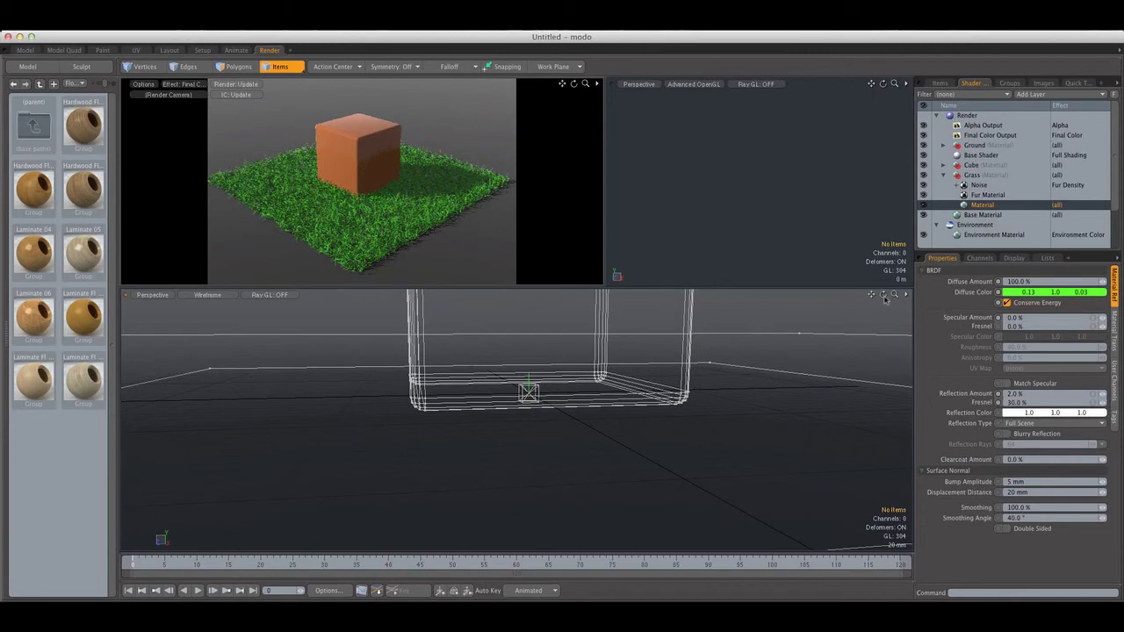
Step: Set the grass material's diffuse color to a near-white green of 0.93, 1.0, 0.89
{"action": "left_click", "coordinate": [1029, 296]}
{"action": "left_click_drag", "start_coordinate": [831, 151], "coordinate": [858, 211]}
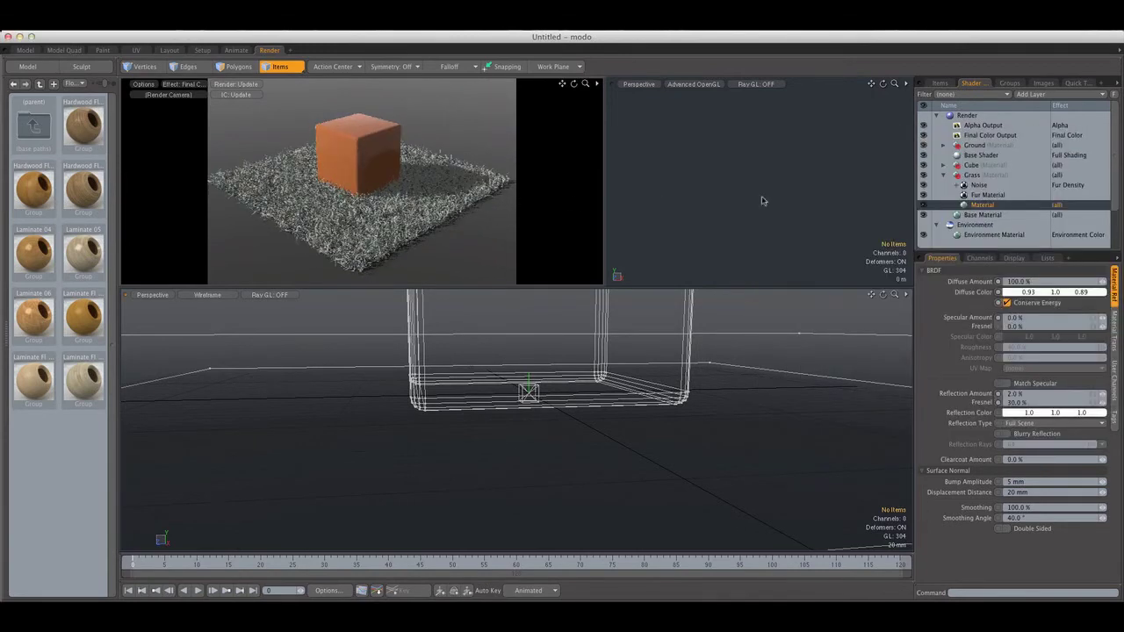
Step: Add a Gradient layer to the Grass group and set its input parameter to Fur Parametric Length
{"action": "left_click", "coordinate": [988, 195]}
{"action": "left_click", "coordinate": [1034, 94]}
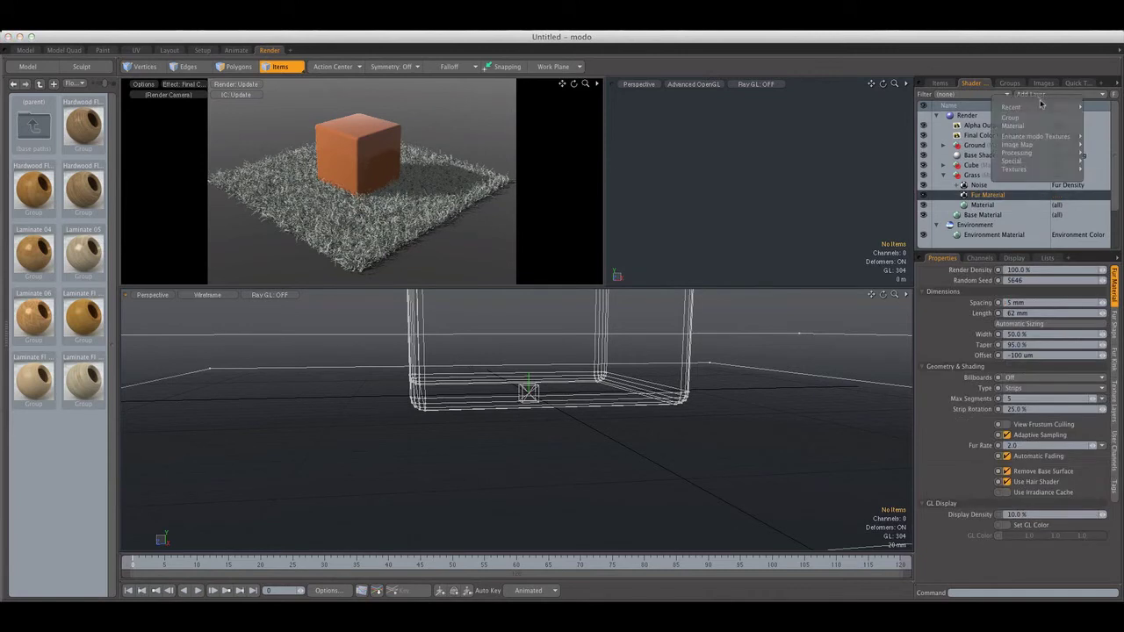
{"action": "mouse_move", "coordinate": [1042, 109]}
{"action": "mouse_move", "coordinate": [1029, 154]}
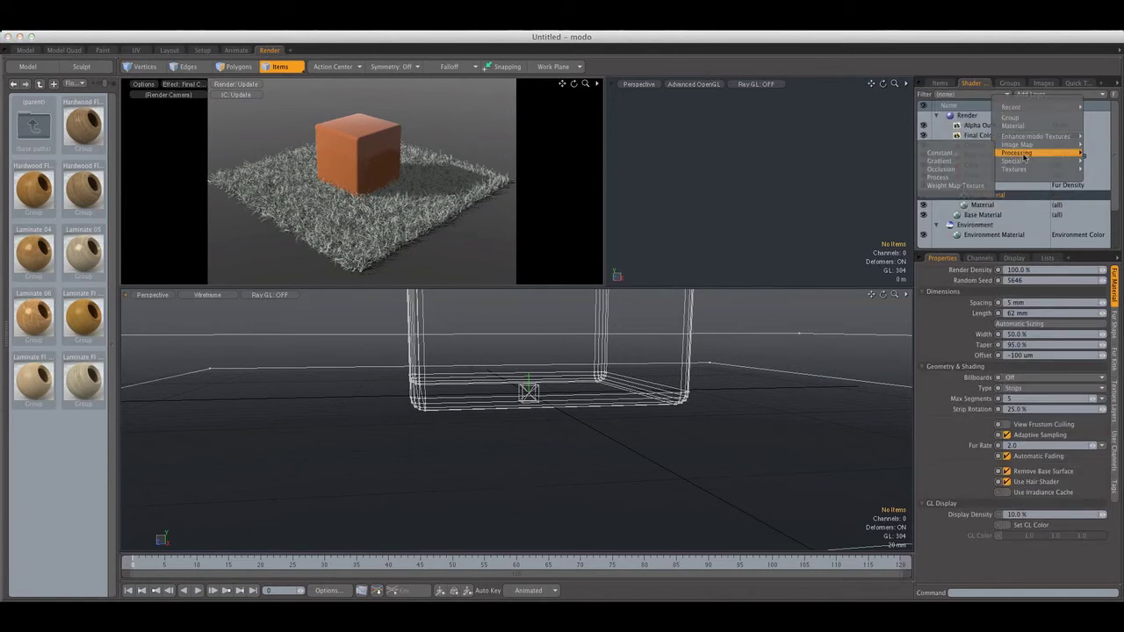
{"action": "left_click", "coordinate": [940, 161]}
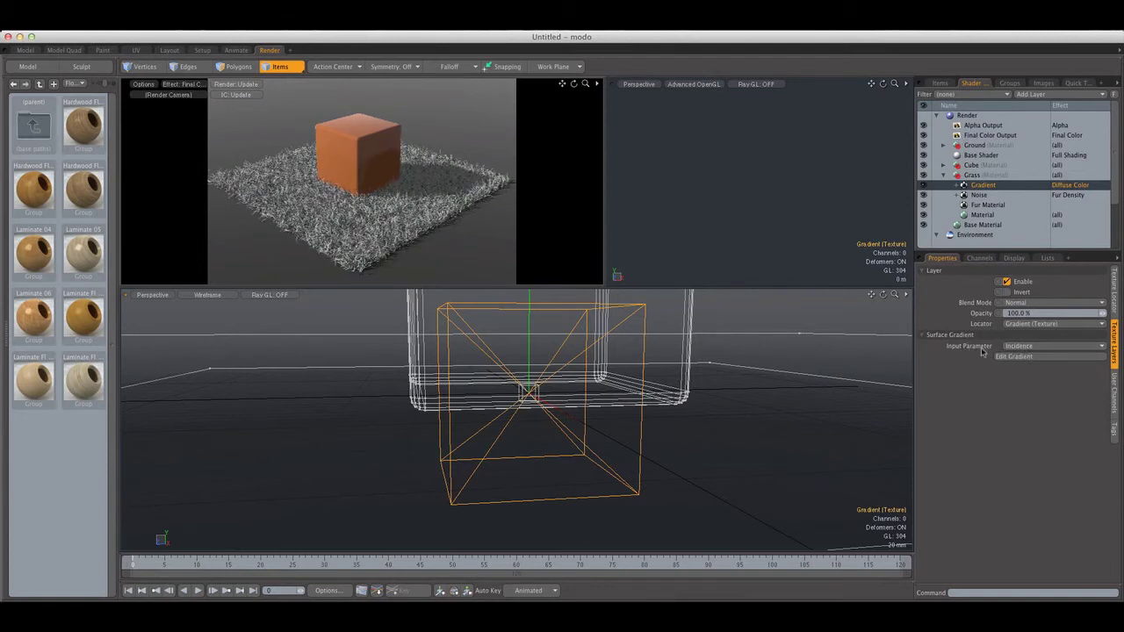
{"action": "left_click", "coordinate": [1034, 349]}
{"action": "mouse_move", "coordinate": [1015, 379]}
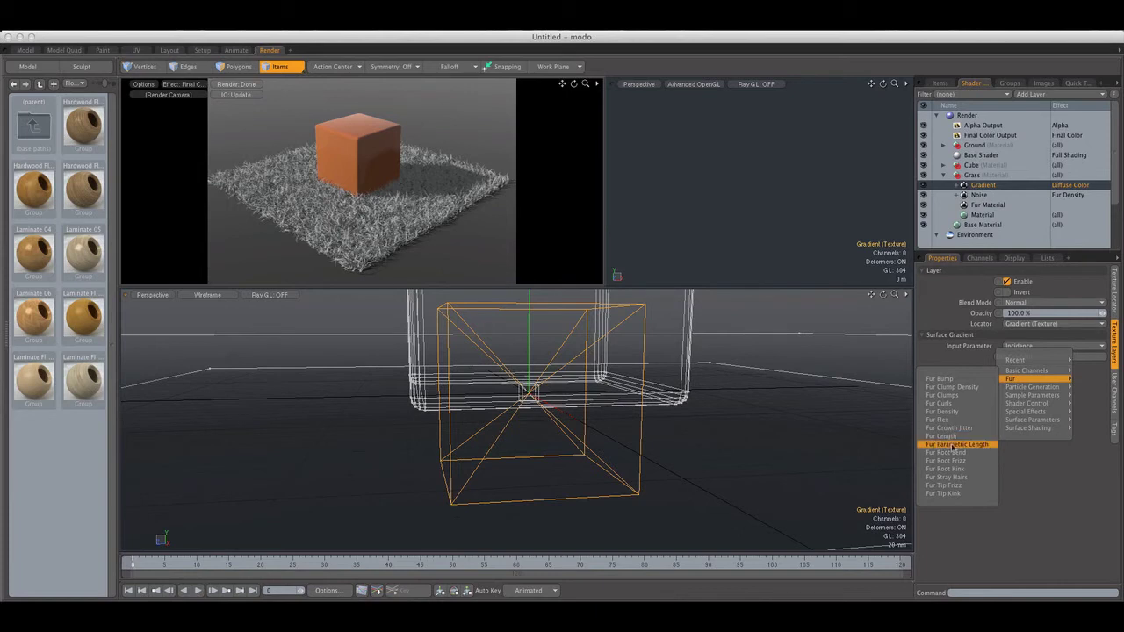
{"action": "left_click", "coordinate": [955, 445]}
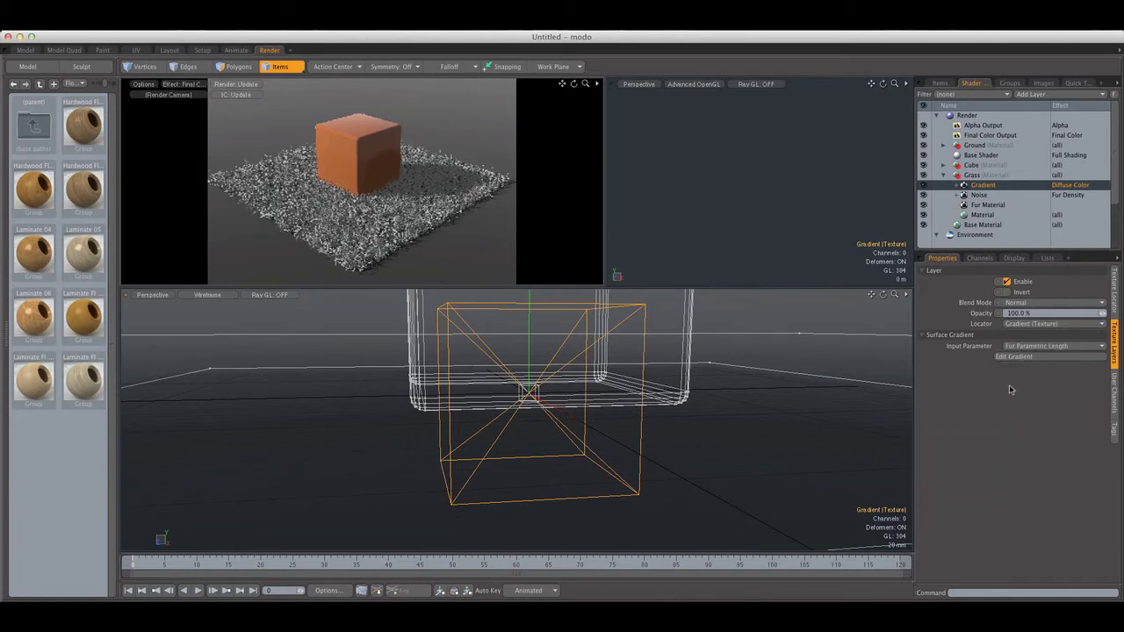
Step: Open the gradient for editing, add a color key at 100% input with value 1.0, and fit both keys in the graph
{"action": "left_click", "coordinate": [1021, 358]}
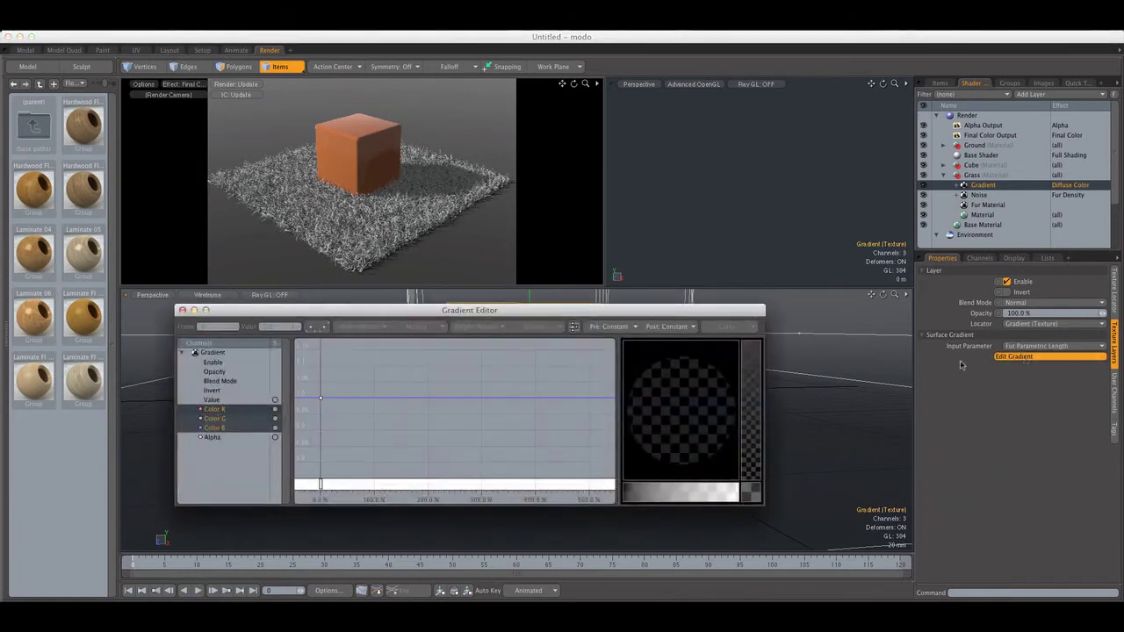
{"action": "left_click_drag", "start_coordinate": [553, 305], "coordinate": [600, 307]}
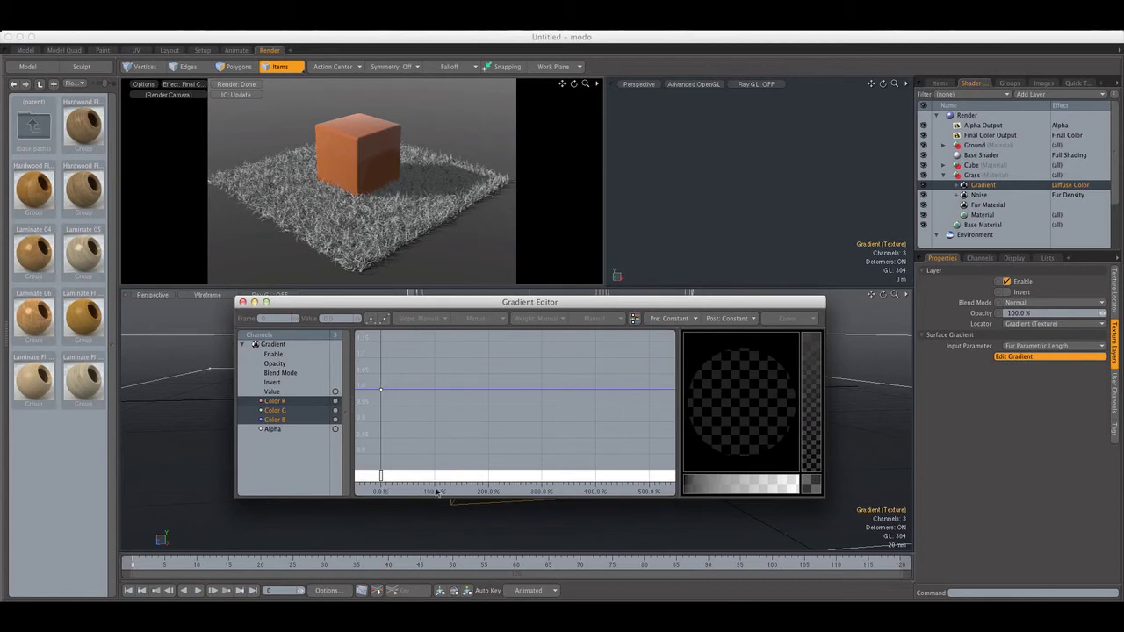
{"action": "left_click", "coordinate": [433, 388]}
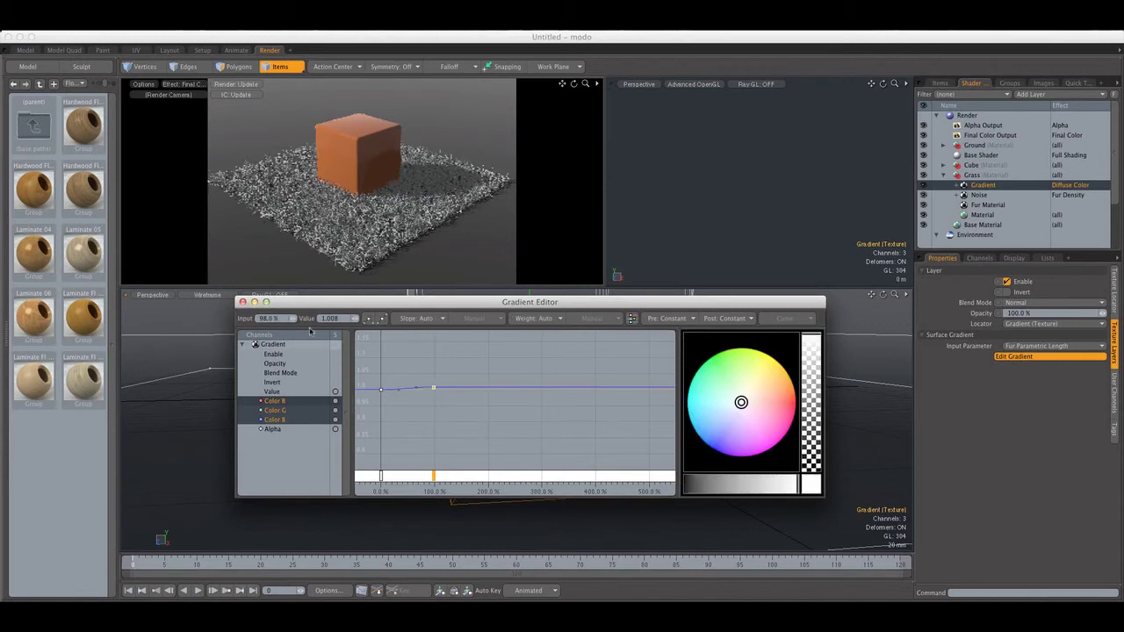
{"action": "type", "text": "100"}
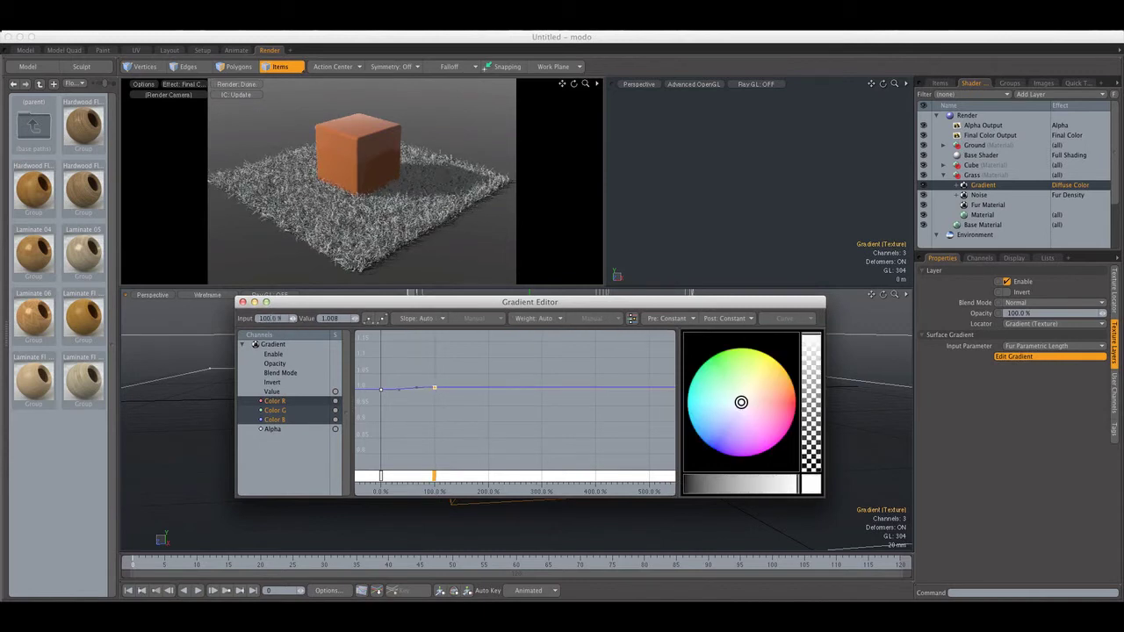
{"action": "left_click", "coordinate": [332, 319]}
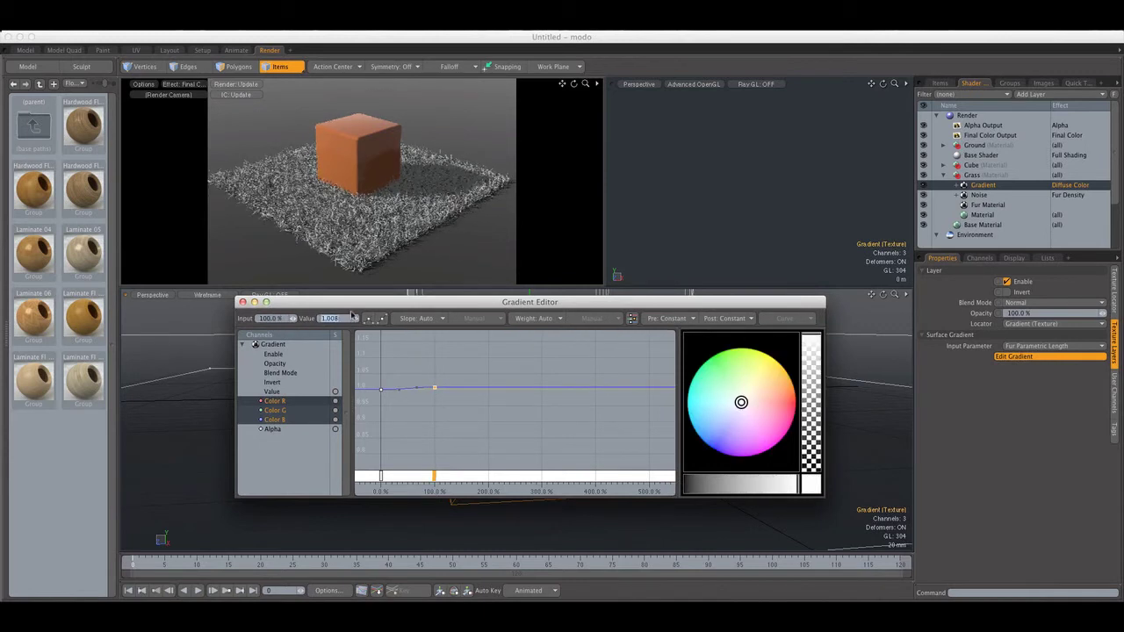
{"action": "type", "text": "1"}
{"action": "key", "text": "Return"}
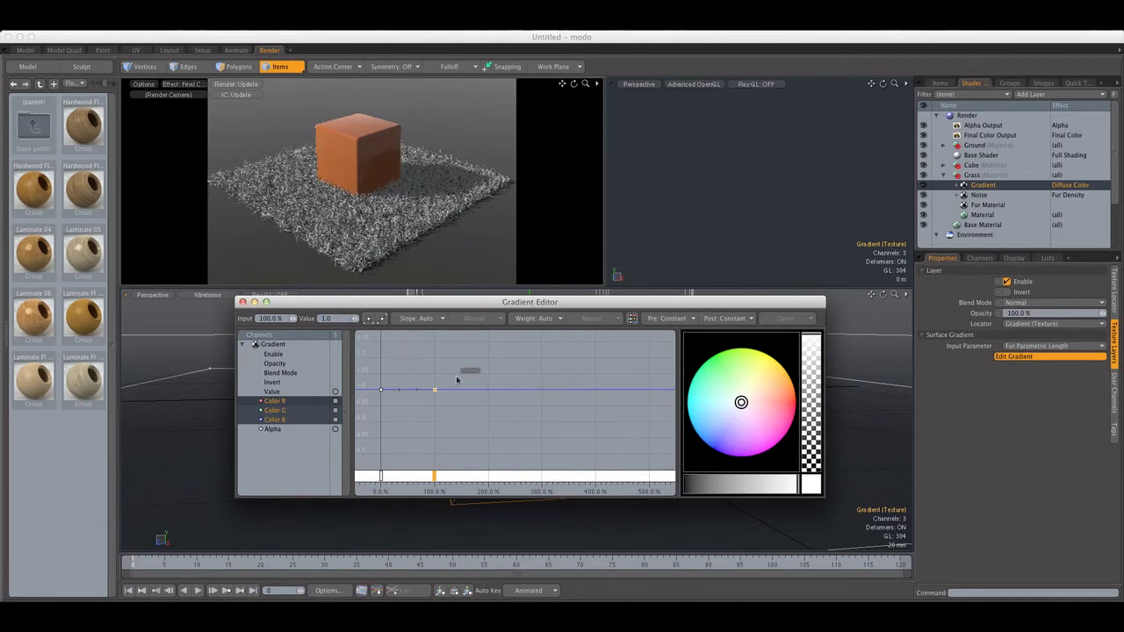
{"action": "left_click_drag", "start_coordinate": [482, 369], "coordinate": [356, 414]}
{"action": "key", "text": "a"}
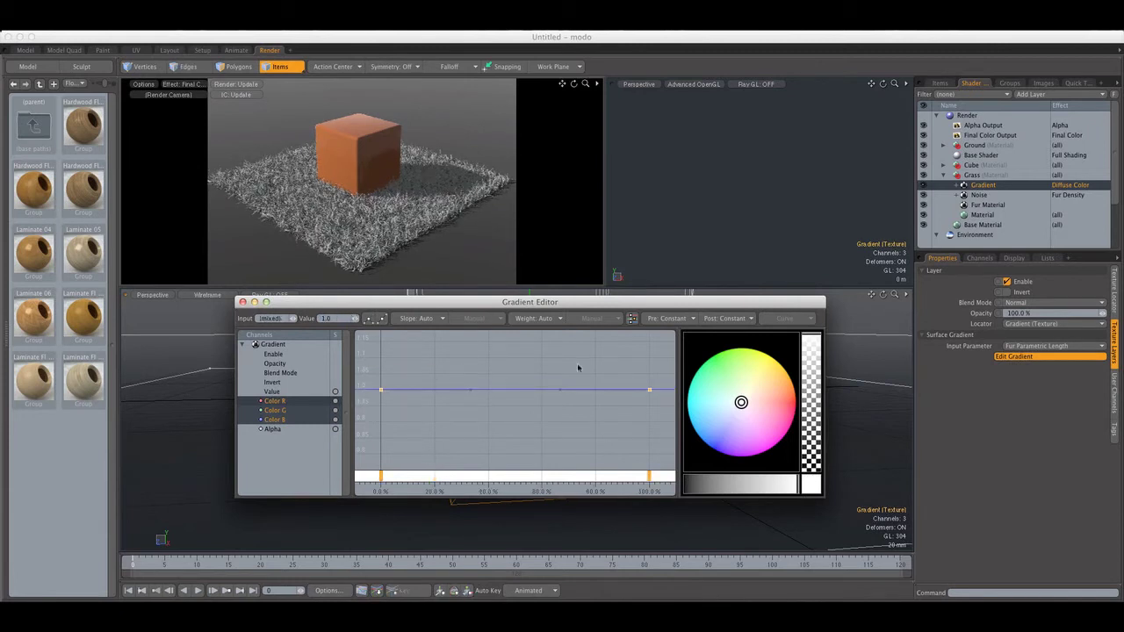
Step: Add five color keys between the gradient's ends, at about 18%, 45%, 73%, 81.5% and 86%
{"action": "left_click", "coordinate": [617, 411]}
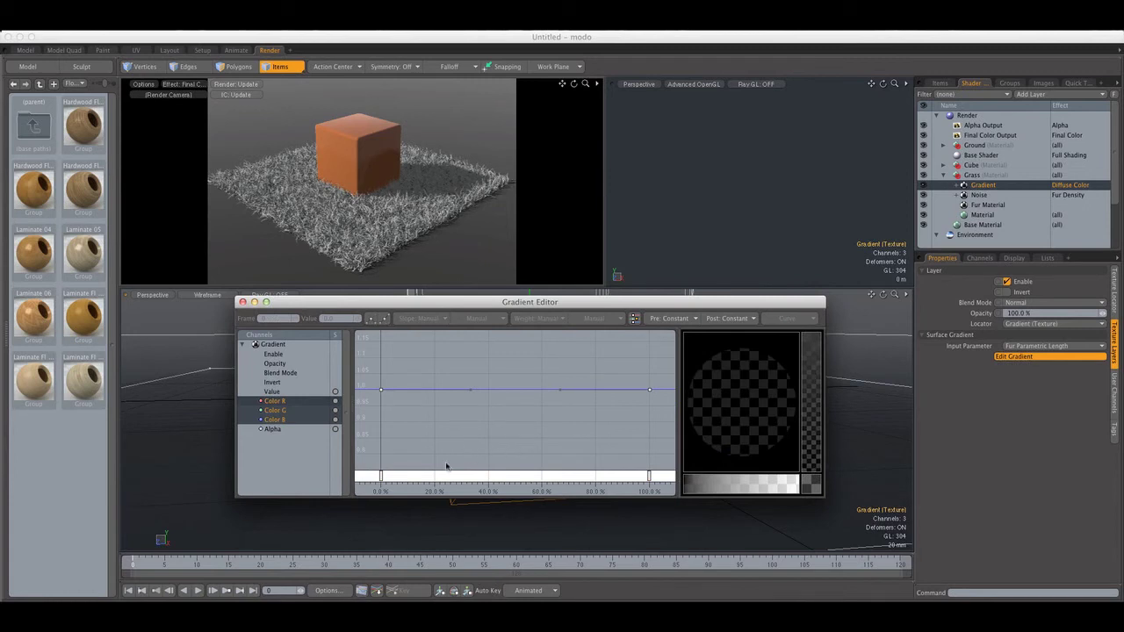
{"action": "left_click", "coordinate": [430, 411]}
{"action": "left_click", "coordinate": [500, 416]}
{"action": "left_click", "coordinate": [575, 404]}
{"action": "left_click", "coordinate": [599, 385]}
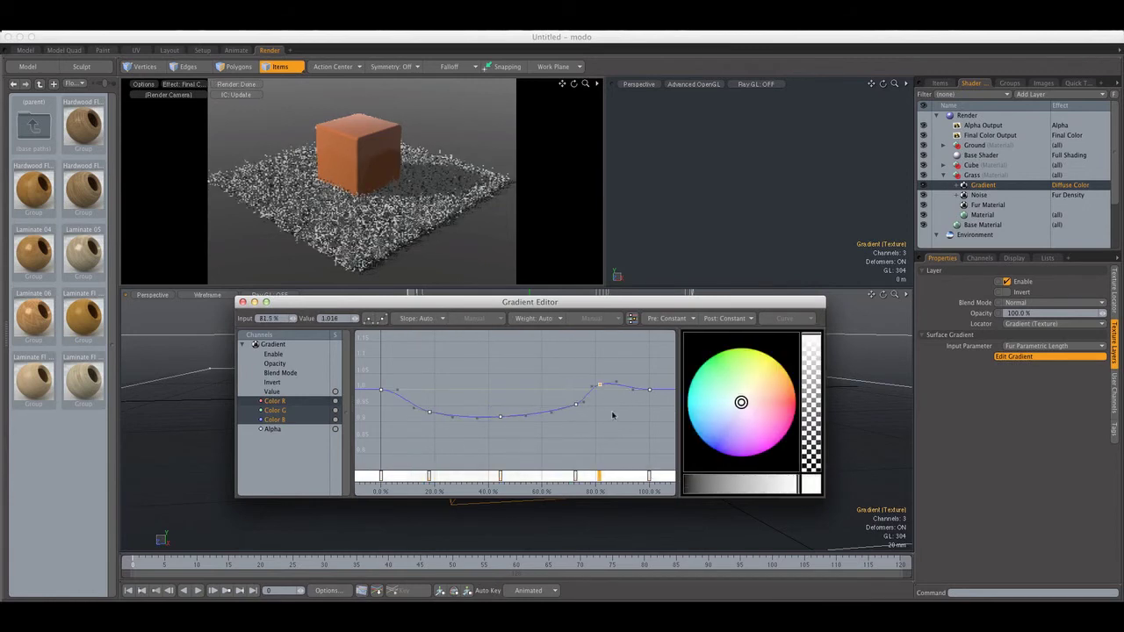
{"action": "left_click", "coordinate": [613, 412]}
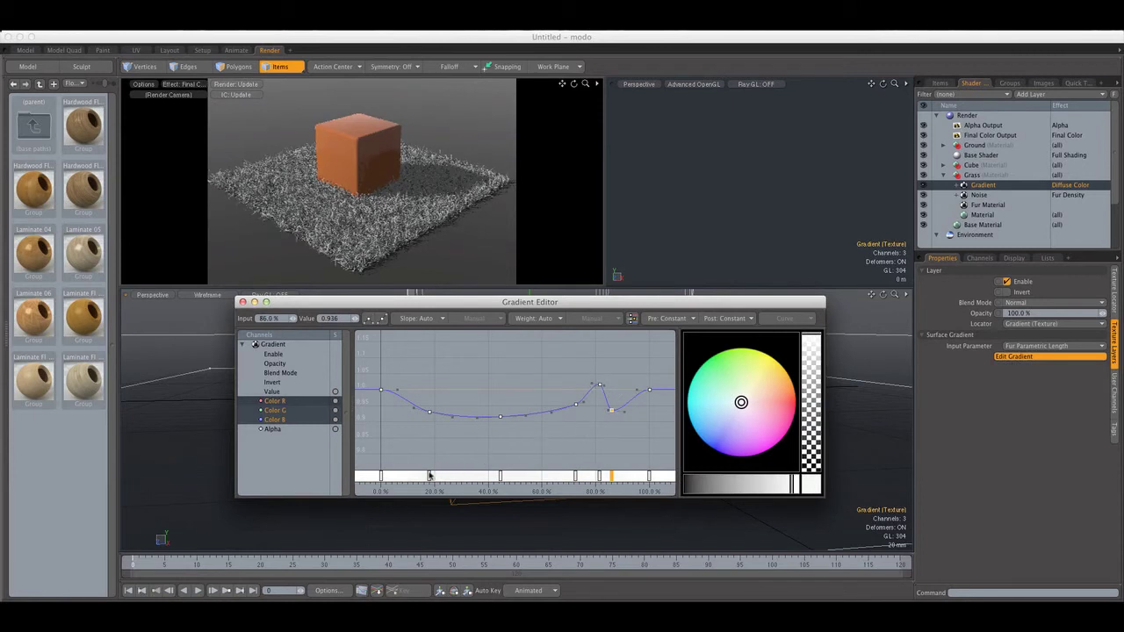
Step: Color the gradient's 0% key a dark brown for the base of the grass blades
{"action": "left_click", "coordinate": [381, 480]}
{"action": "left_click_drag", "start_coordinate": [730, 407], "coordinate": [782, 385]}
{"action": "left_click", "coordinate": [700, 484]}
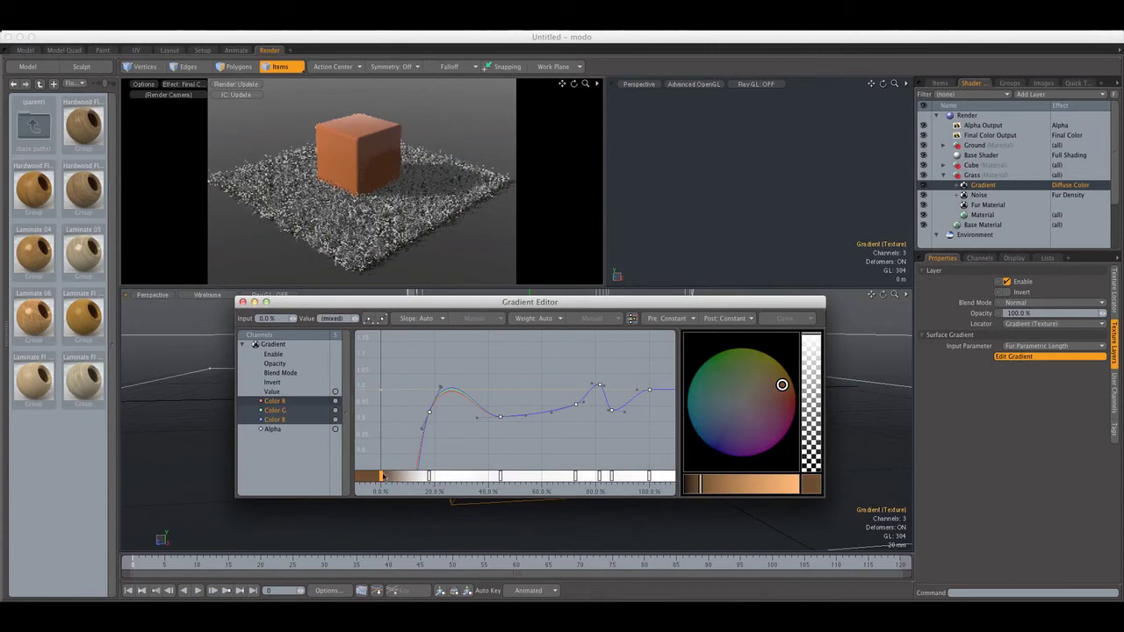
Step: Move the gradient's dark brown key from the blade base to an input of 10%
{"action": "left_click_drag", "start_coordinate": [383, 477], "coordinate": [406, 476]}
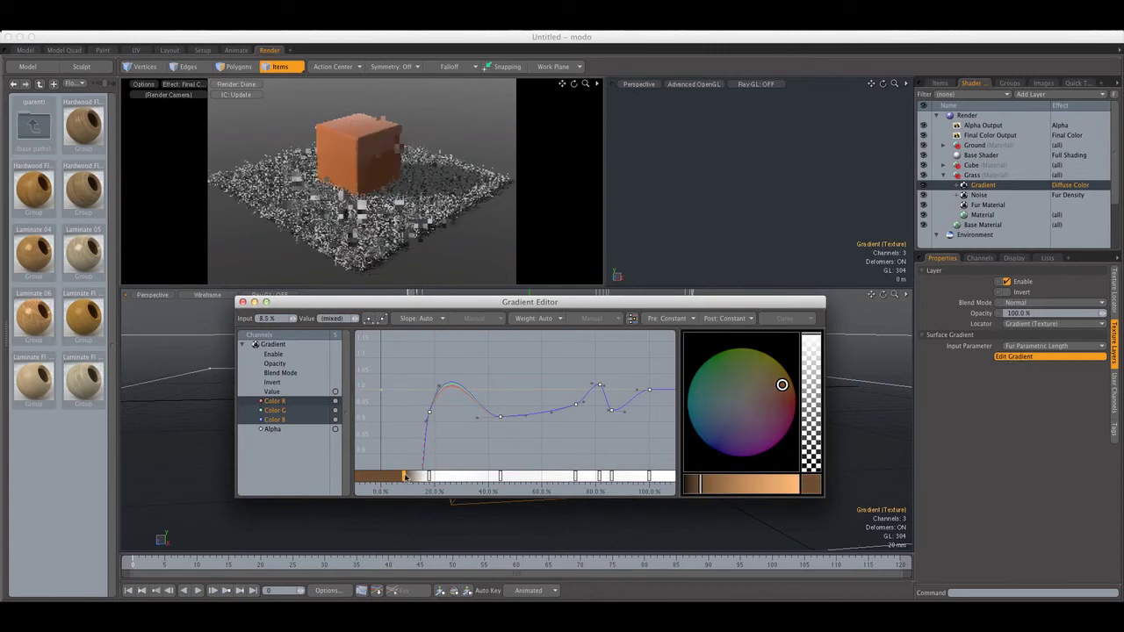
{"action": "left_click", "coordinate": [274, 320]}
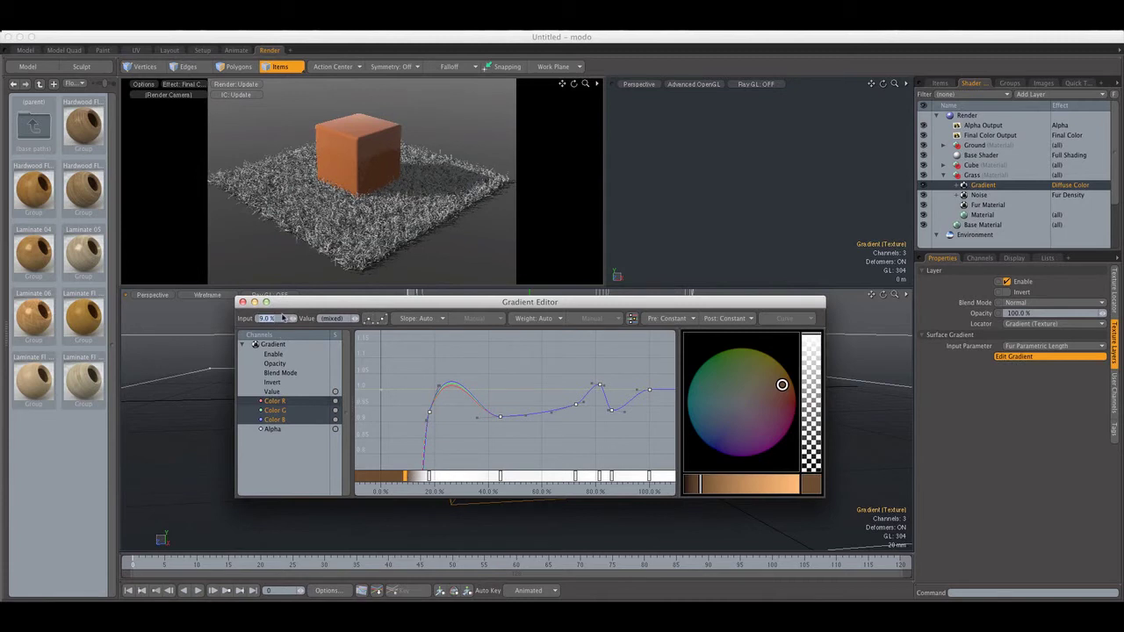
{"action": "type", "text": "10"}
{"action": "key", "text": "Return"}
{"action": "left_click_drag", "start_coordinate": [390, 227], "coordinate": [380, 217], "text": "alt"}
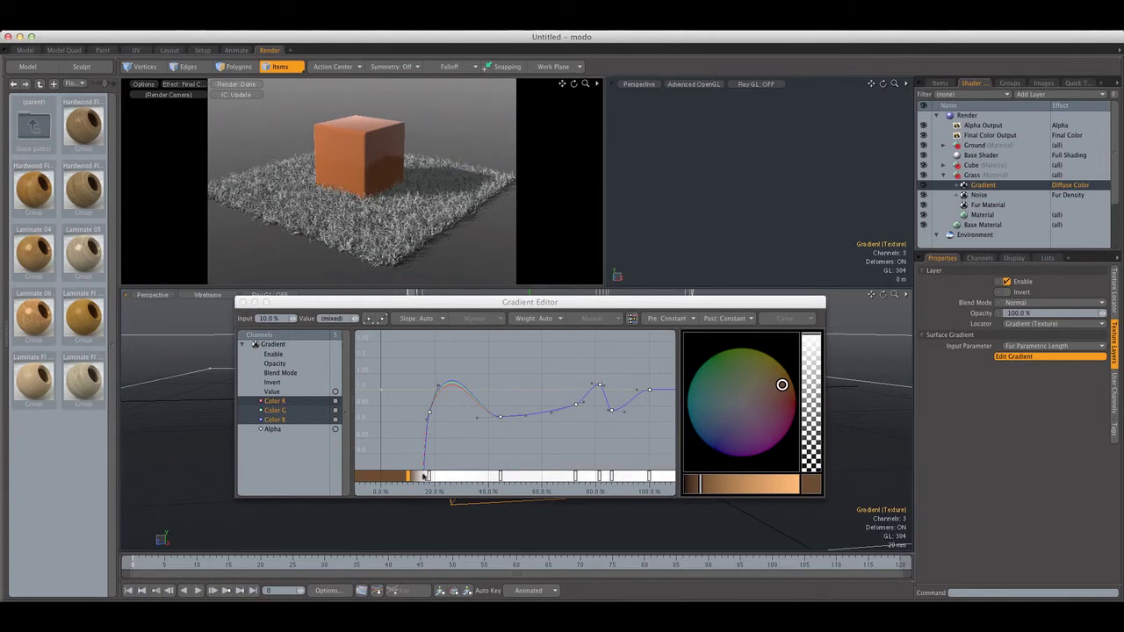
Step: Color the gradient key after the brown one dark green and move it to 28% input
{"action": "left_click_drag", "start_coordinate": [431, 477], "coordinate": [436, 477]}
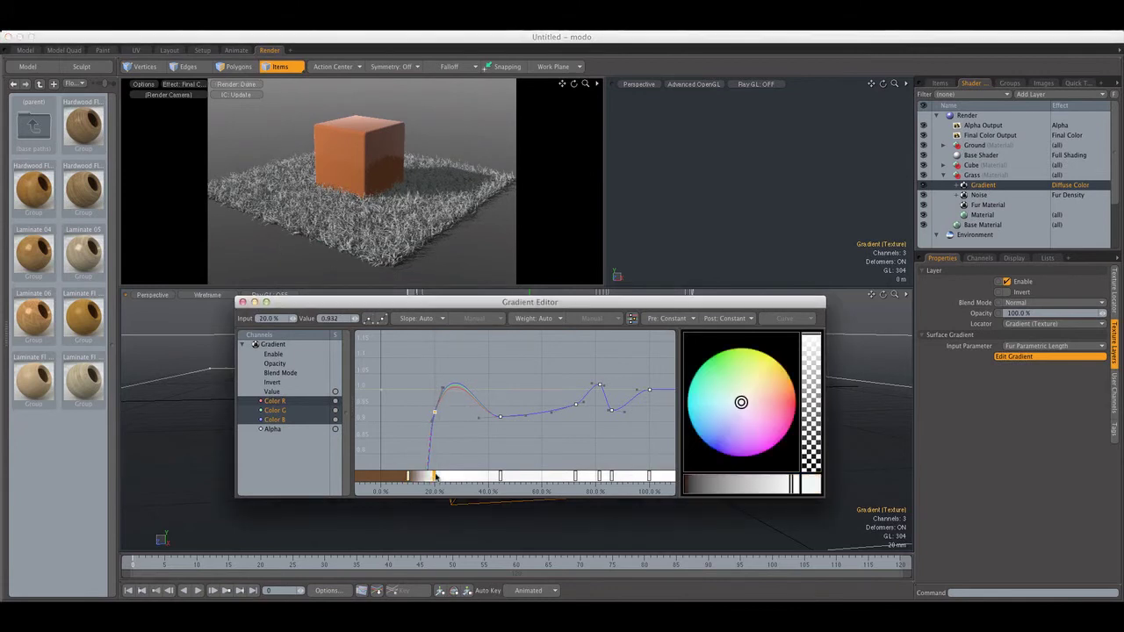
{"action": "left_click", "coordinate": [707, 374]}
{"action": "left_click_drag", "start_coordinate": [706, 374], "coordinate": [725, 363]}
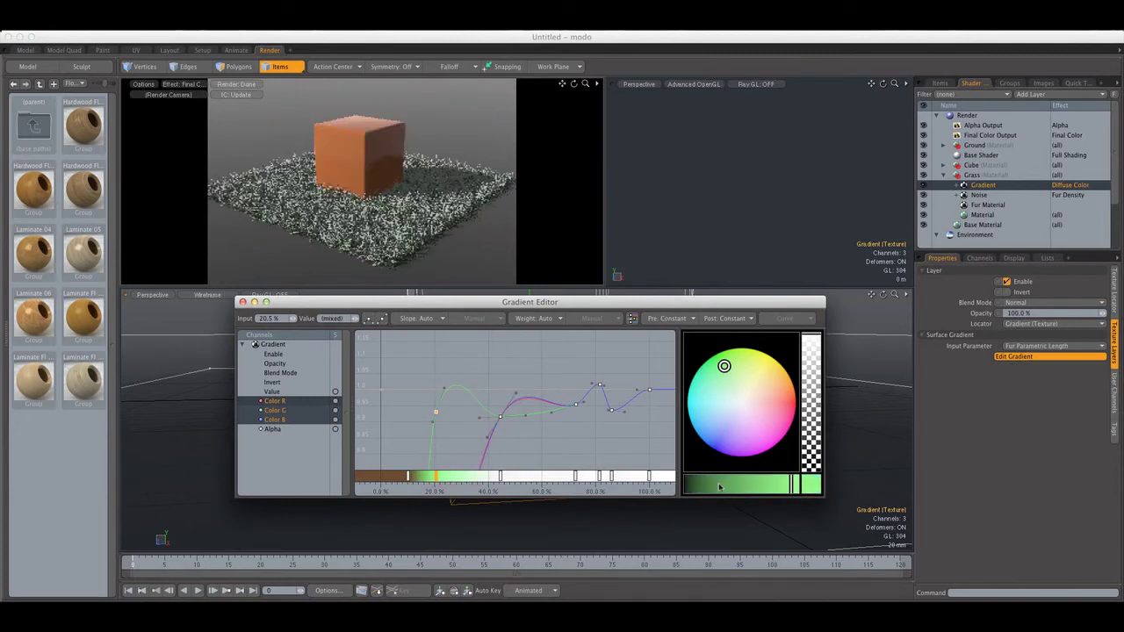
{"action": "left_click", "coordinate": [708, 489]}
{"action": "left_click_drag", "start_coordinate": [709, 489], "coordinate": [701, 489]}
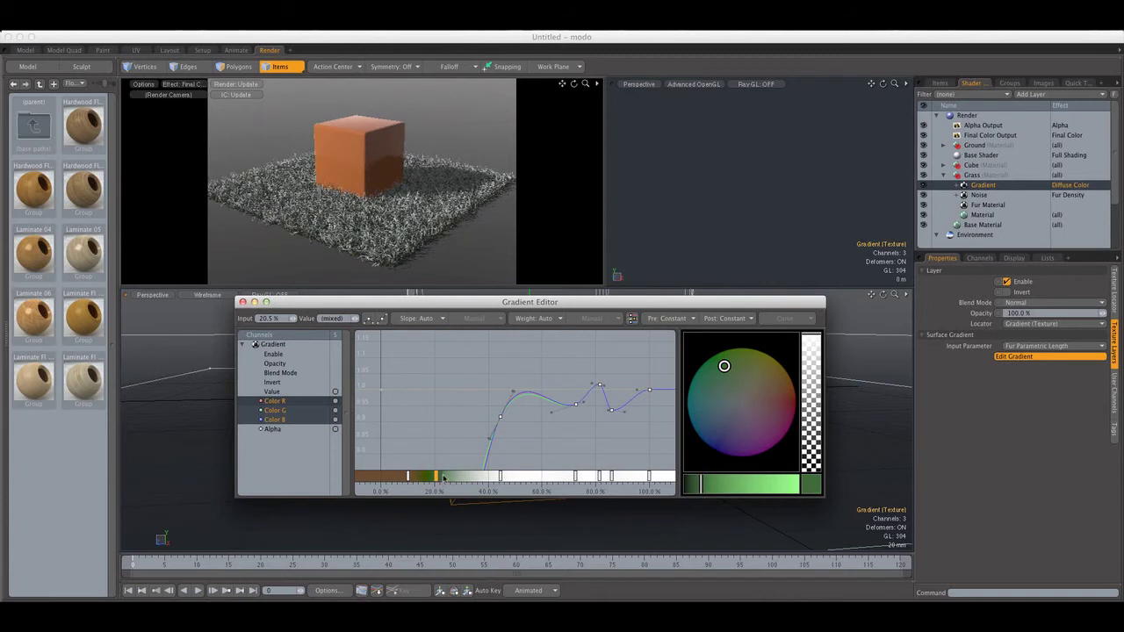
{"action": "left_click_drag", "start_coordinate": [437, 477], "coordinate": [449, 468]}
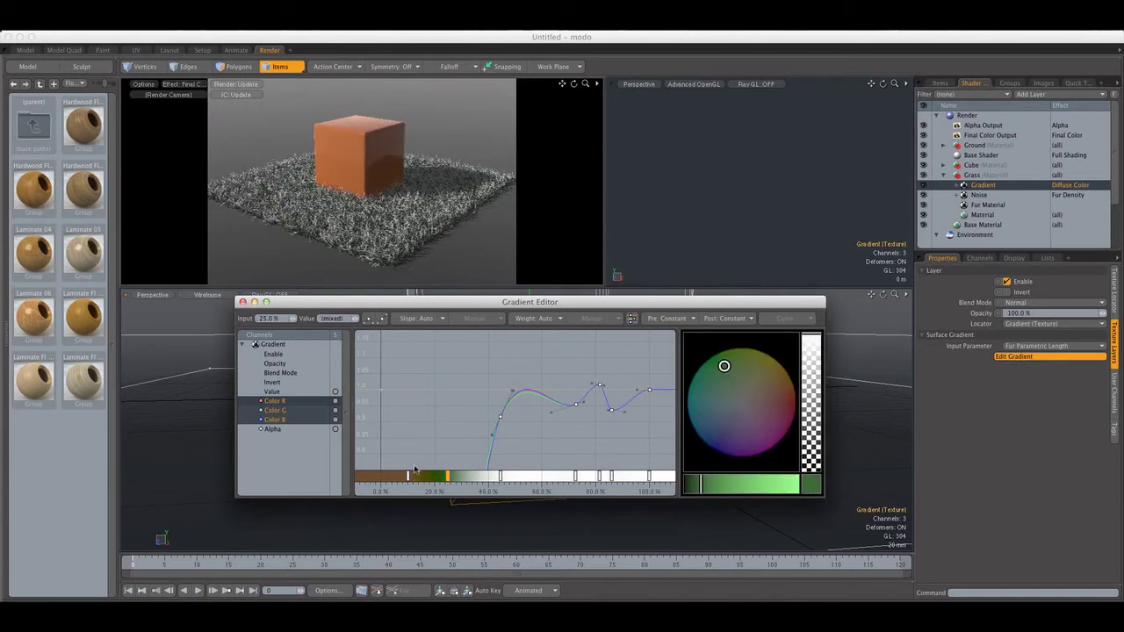
{"action": "left_click_drag", "start_coordinate": [448, 477], "coordinate": [456, 475]}
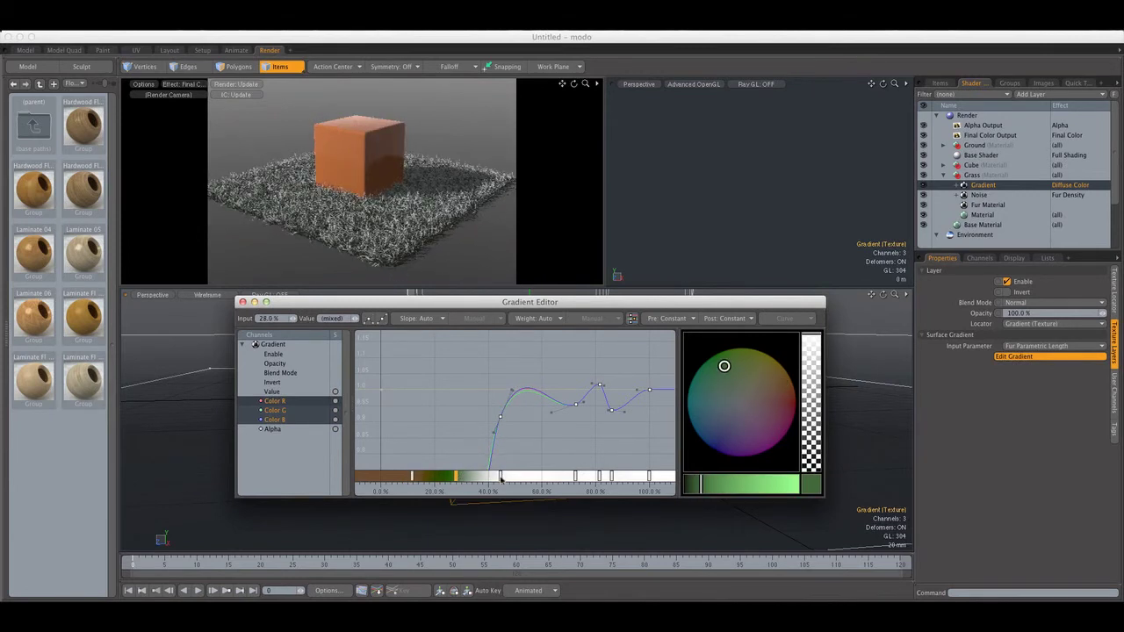
Step: Move the gradient's third key to 48% input and color it a saturated medium green
{"action": "left_click", "coordinate": [500, 477]}
{"action": "left_click_drag", "start_coordinate": [501, 479], "coordinate": [510, 479]}
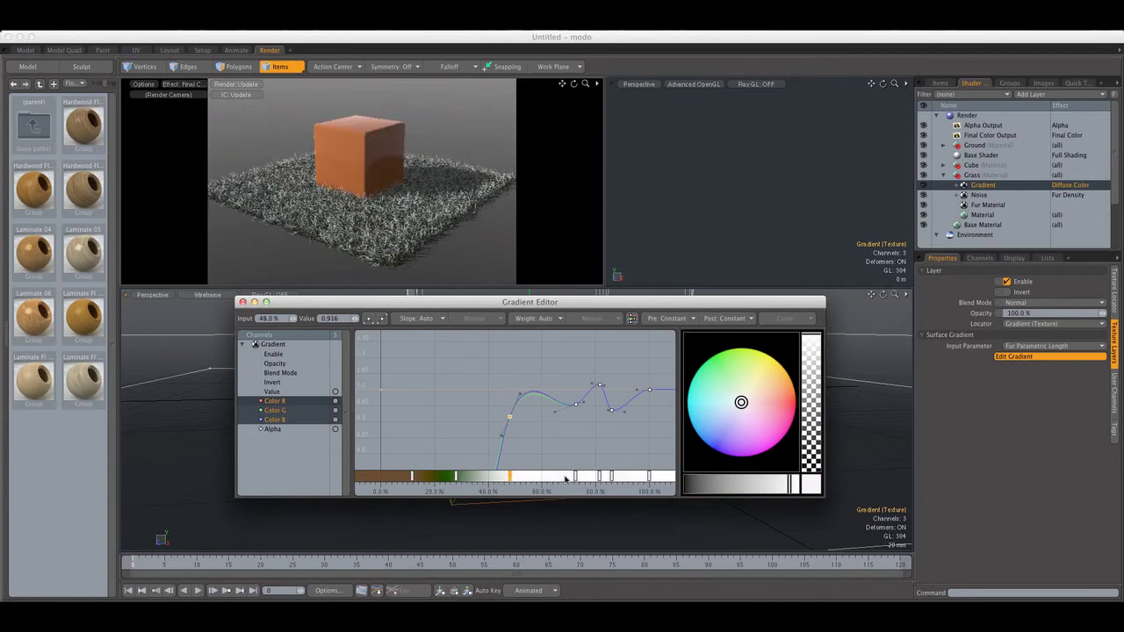
{"action": "left_click_drag", "start_coordinate": [725, 383], "coordinate": [716, 356]}
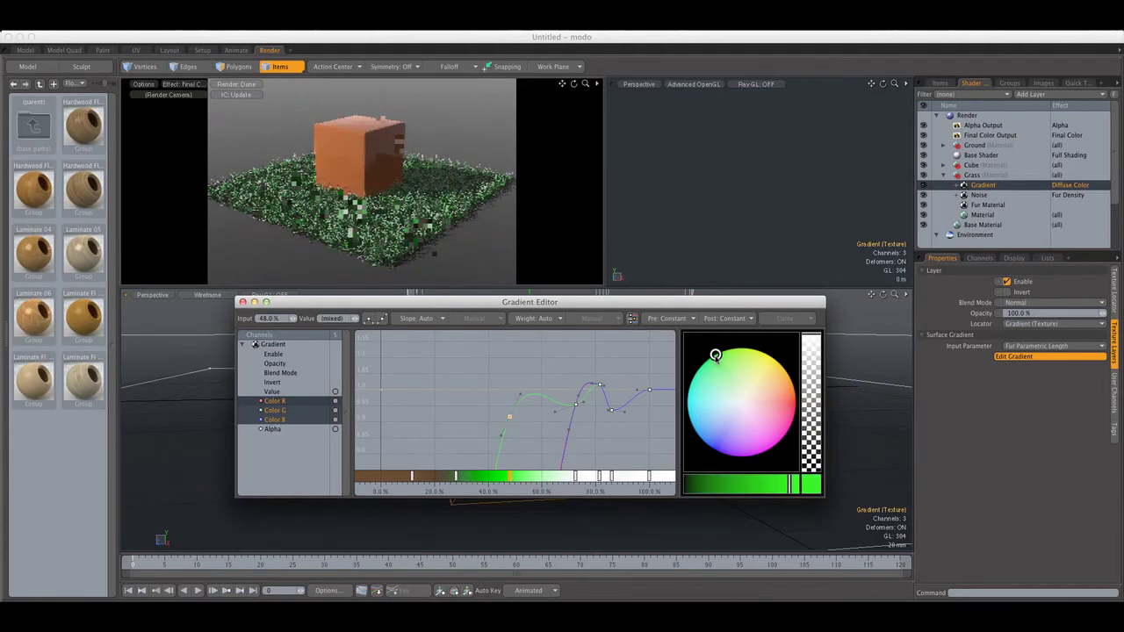
{"action": "left_click", "coordinate": [737, 485]}
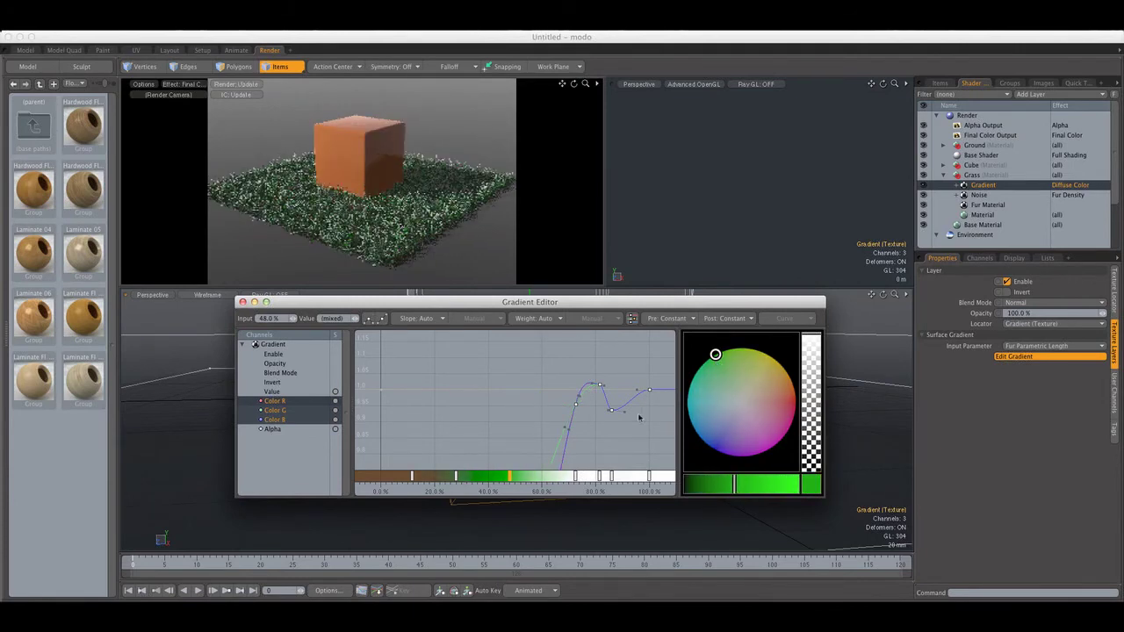
Step: Color the gradient's 100% key yellow, then move the neighboring key to 88% and color it light yellow-green
{"action": "left_click", "coordinate": [650, 476]}
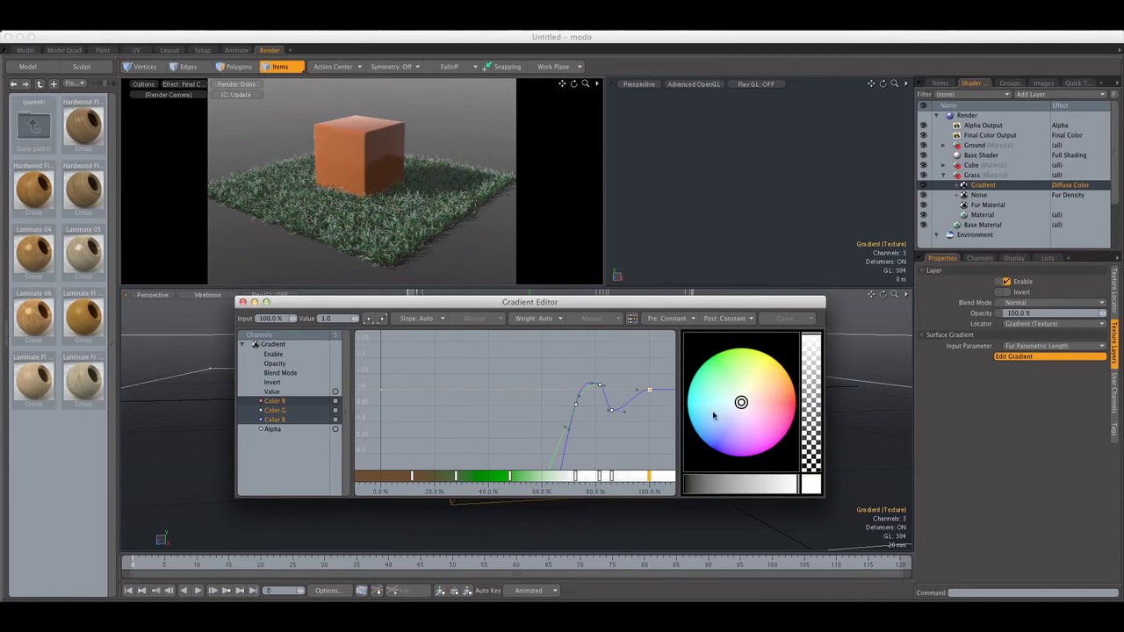
{"action": "mouse_move", "coordinate": [758, 383]}
{"action": "left_mouse_down"}
{"action": "mouse_move", "coordinate": [771, 360]}
{"action": "mouse_move", "coordinate": [757, 358]}
{"action": "left_mouse_up"}
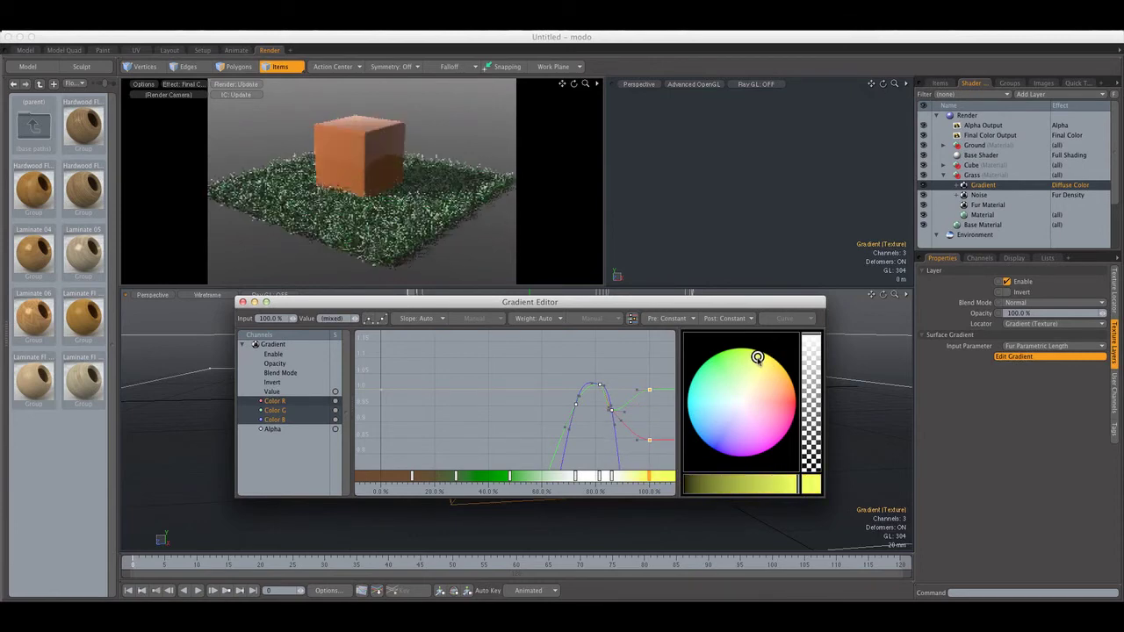
{"action": "mouse_move", "coordinate": [612, 476]}
{"action": "left_mouse_down"}
{"action": "mouse_move", "coordinate": [631, 475]}
{"action": "mouse_move", "coordinate": [618, 475]}
{"action": "left_mouse_up"}
{"action": "left_click_drag", "start_coordinate": [733, 380], "coordinate": [730, 352]}
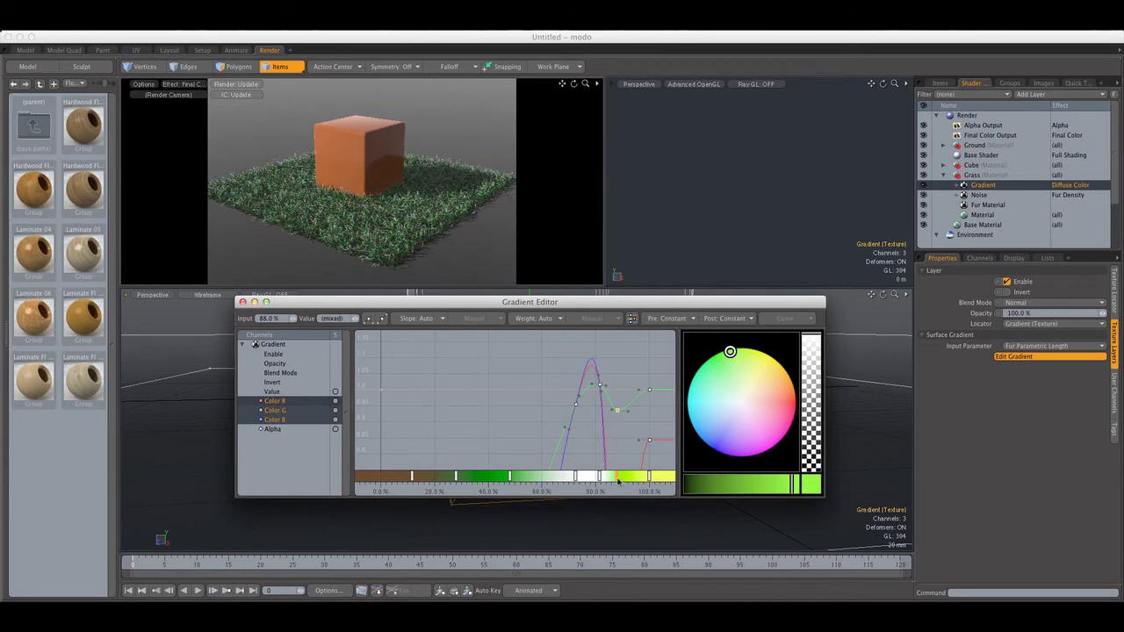
Step: Move the fourth gradient key to 66% and color it bright green, and color the key at about 80% yellow-green
{"action": "left_click_drag", "start_coordinate": [576, 477], "coordinate": [557, 477]}
{"action": "left_click_drag", "start_coordinate": [731, 413], "coordinate": [717, 355]}
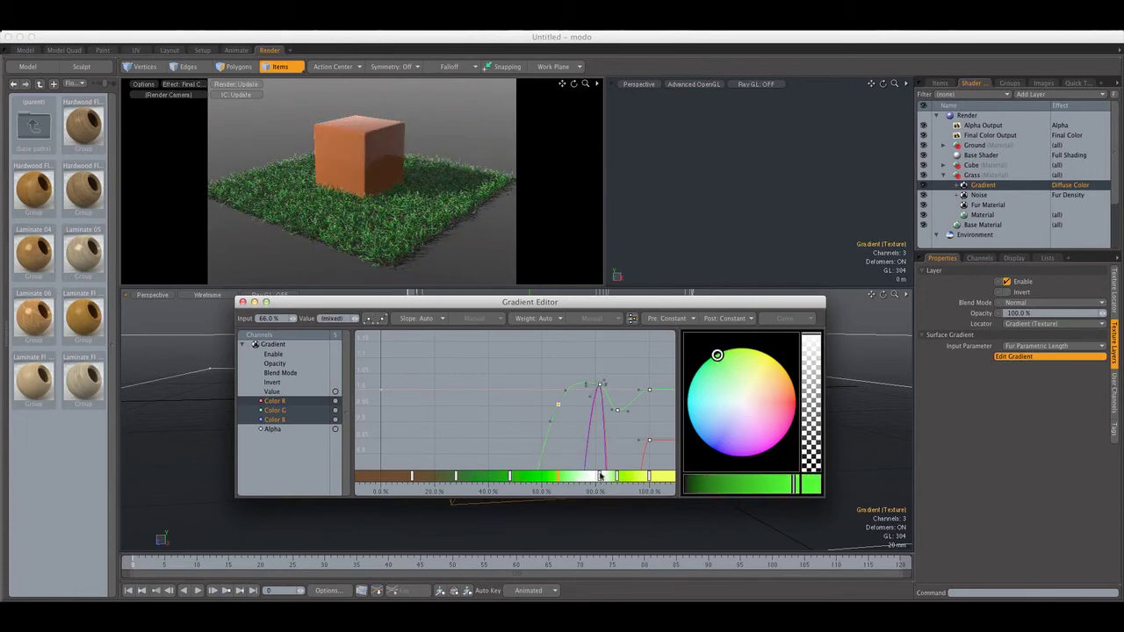
{"action": "left_click", "coordinate": [601, 476]}
{"action": "left_click_drag", "start_coordinate": [738, 373], "coordinate": [742, 350]}
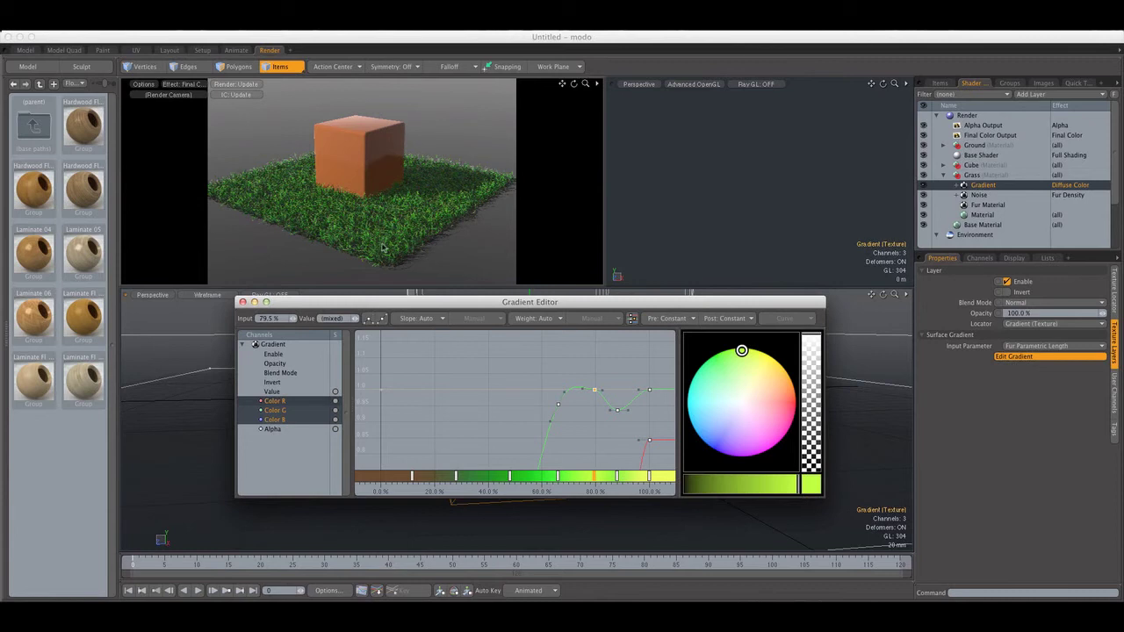
Step: Enable indirect illumination for the render with an ambient intensity of 0 W/srm2, and render the frame
{"action": "left_click", "coordinate": [969, 115]}
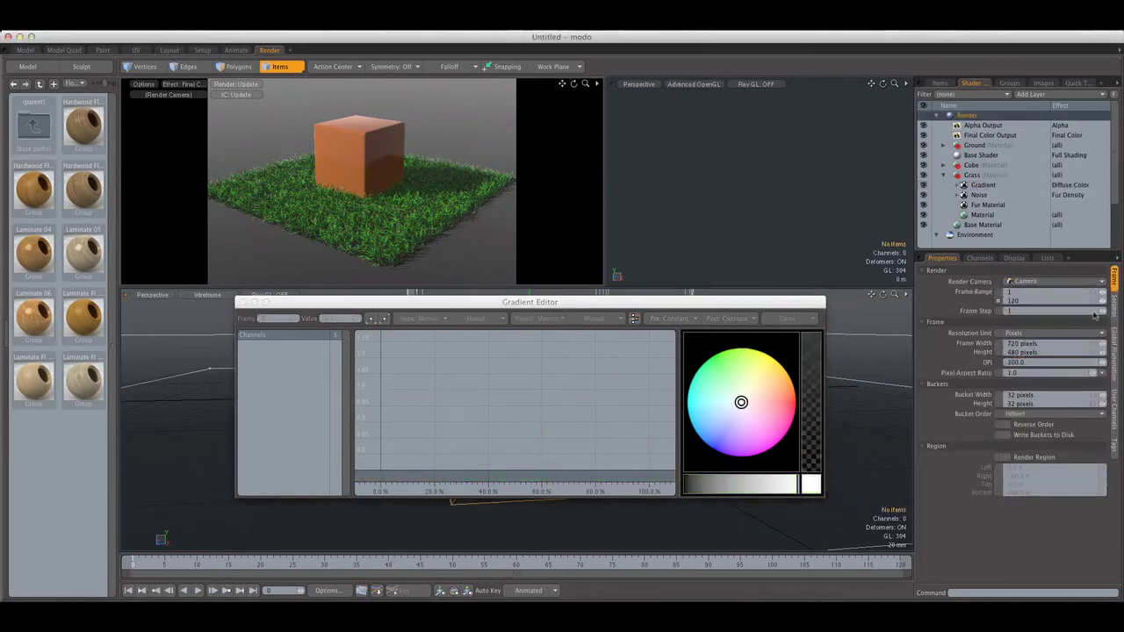
{"action": "left_click", "coordinate": [1114, 337]}
{"action": "left_click", "coordinate": [1006, 314]}
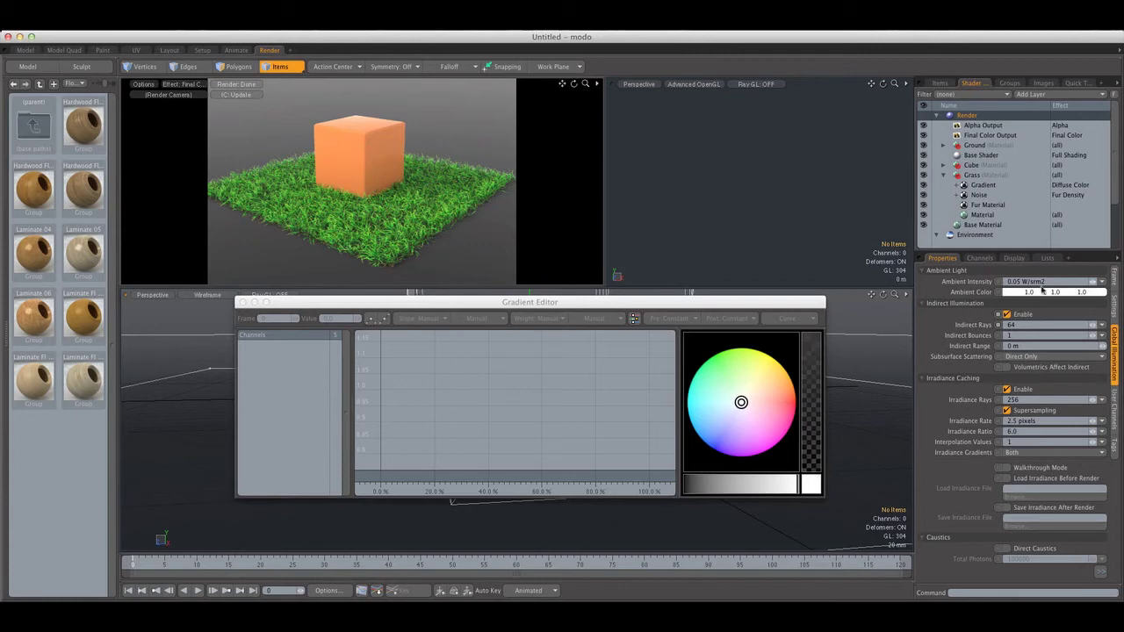
{"action": "left_click", "coordinate": [1024, 283]}
{"action": "type", "text": "0"}
{"action": "key", "text": "Return"}
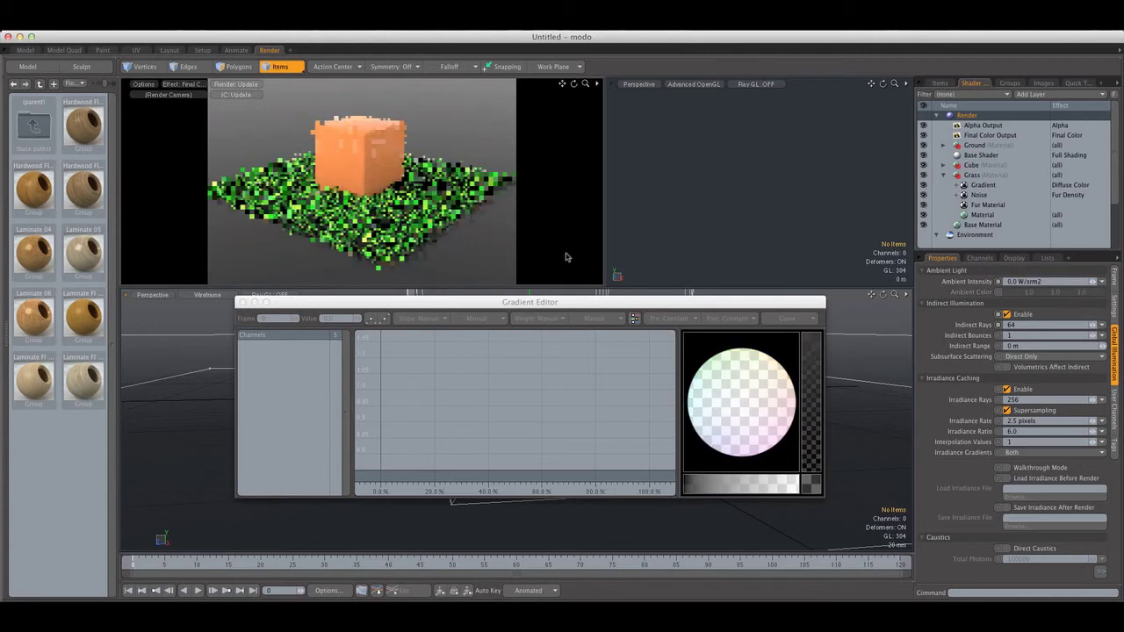
{"action": "left_click", "coordinate": [417, 24]}
{"action": "left_click", "coordinate": [416, 36]}
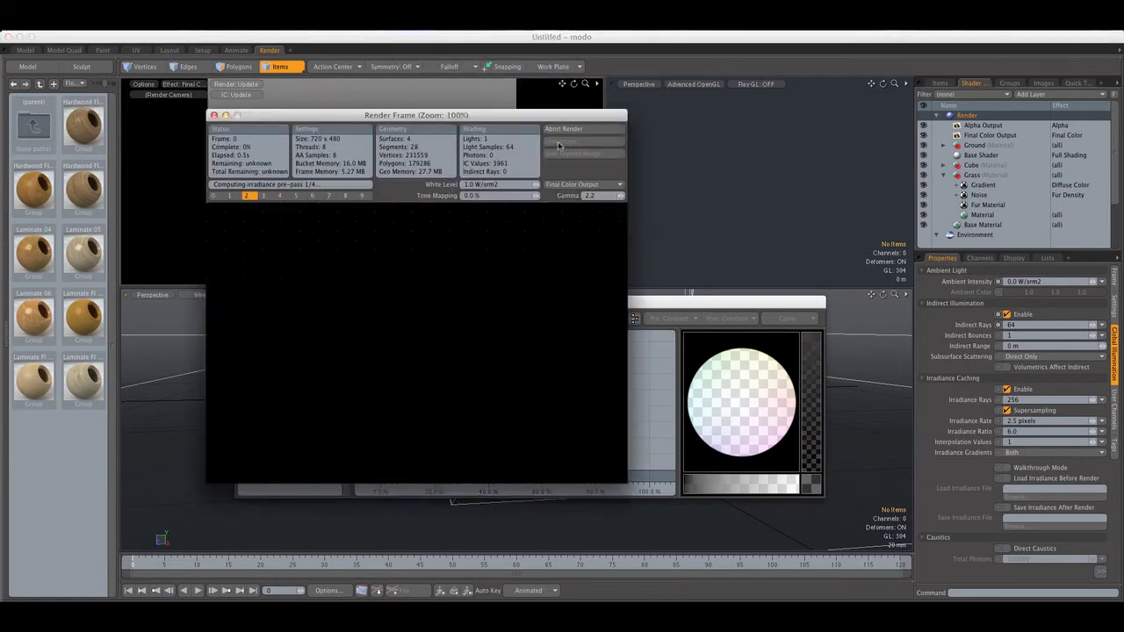
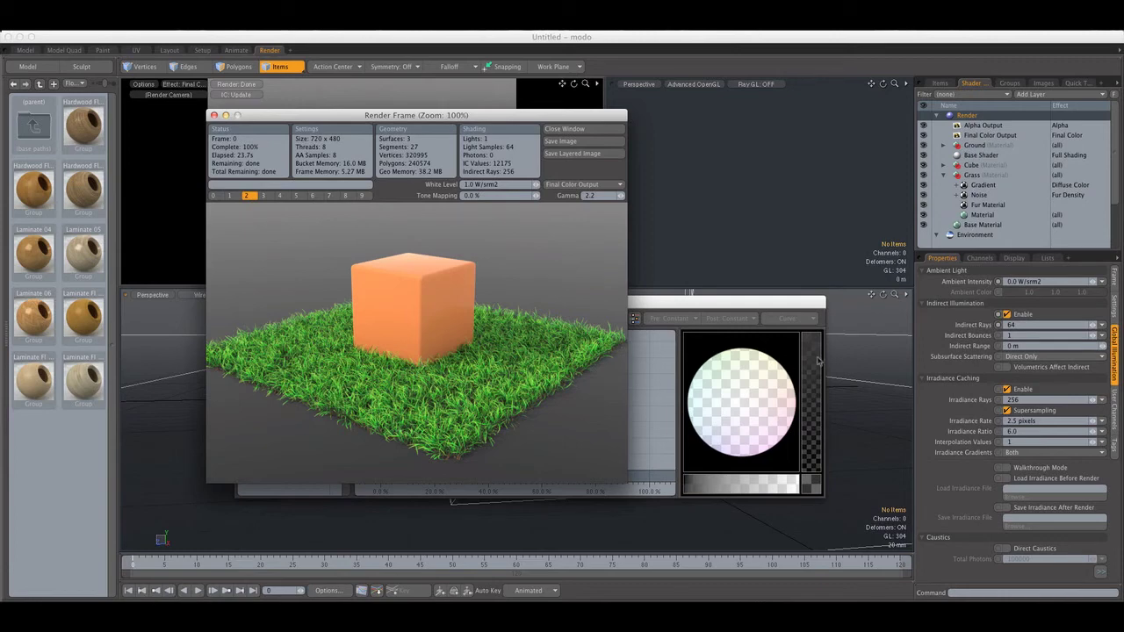
Step: Set the indirect rays to 256, and close the finished render and the Gradient Editor
{"action": "left_click", "coordinate": [1025, 327]}
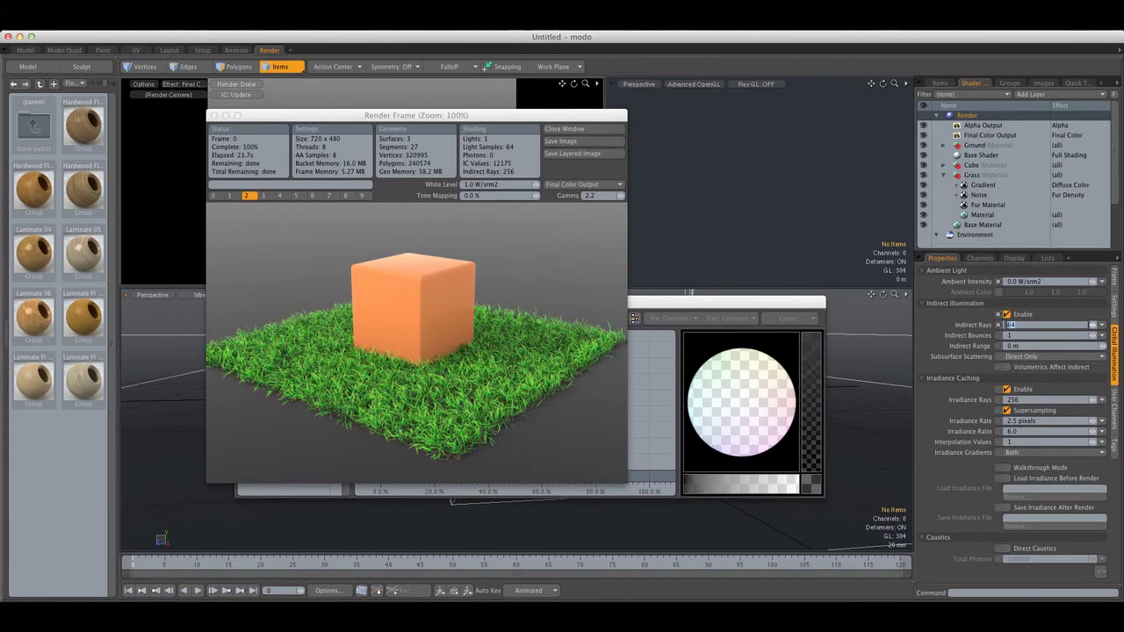
{"action": "key", "text": "Return"}
{"action": "left_click", "coordinate": [564, 129]}
{"action": "left_click", "coordinate": [600, 307]}
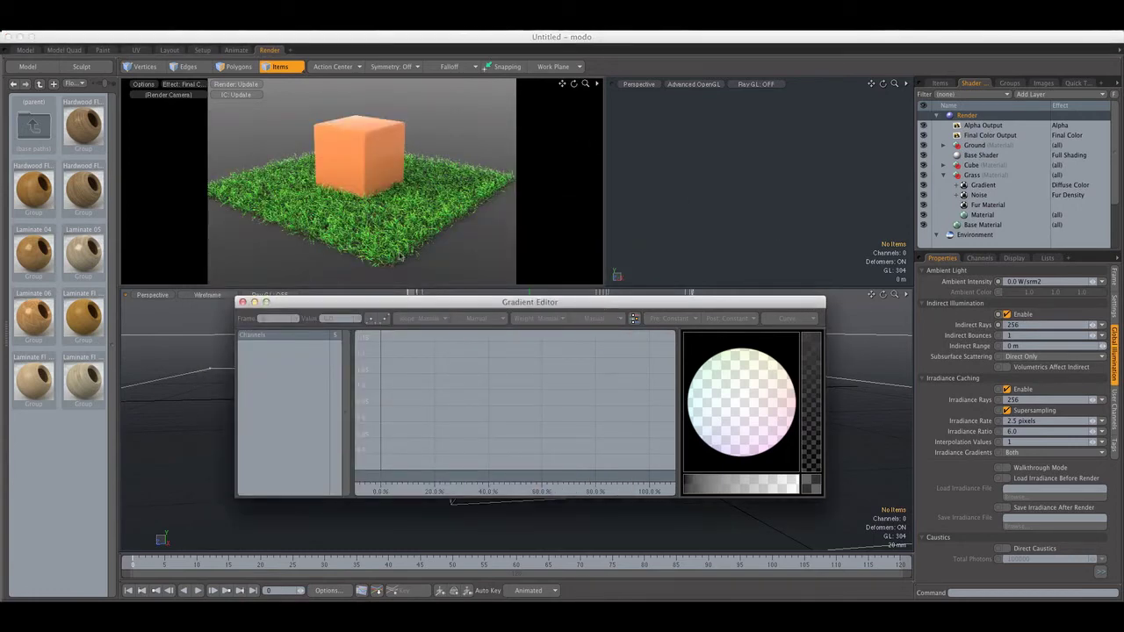
{"action": "left_click", "coordinate": [243, 301]}
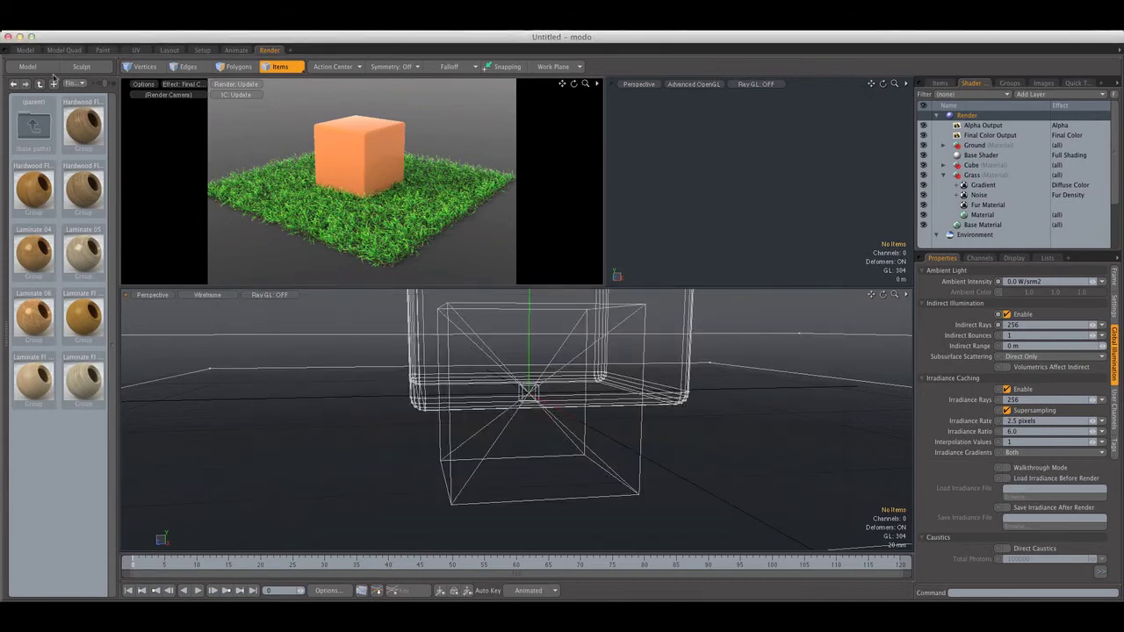
Step: Switch to the Model layout and show the whole grass plane and cube in a perspective view
{"action": "left_click", "coordinate": [27, 50]}
{"action": "key", "text": "ctrl+space"}
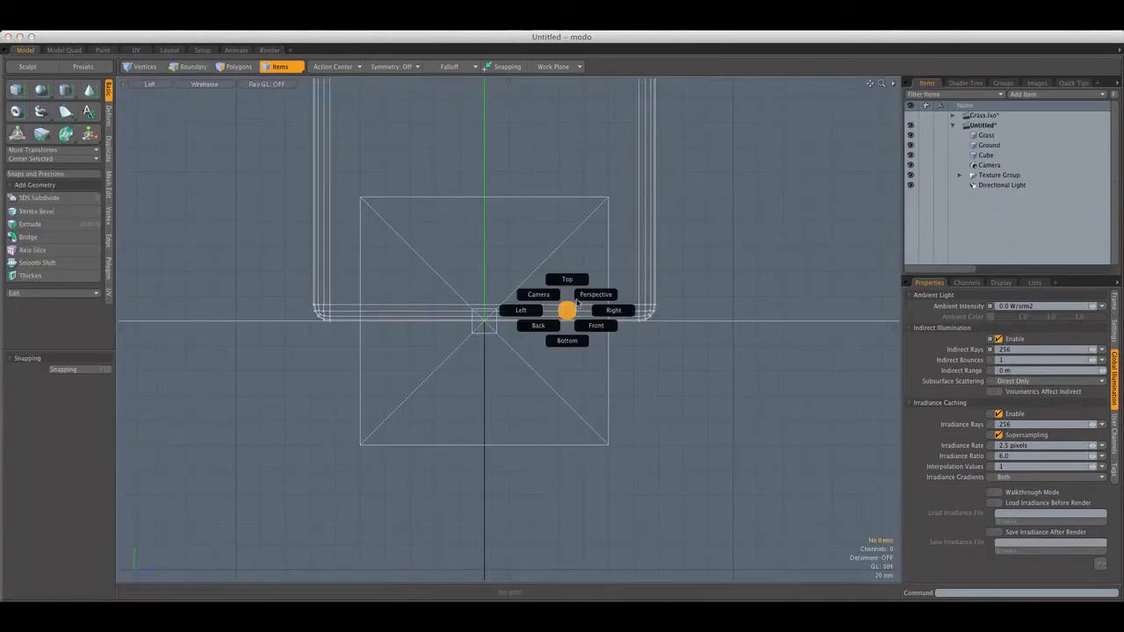
{"action": "left_click", "coordinate": [590, 295]}
{"action": "scroll", "coordinate": [585, 298], "scroll_direction": "down", "scroll_amount": 4}
{"action": "left_click_drag", "start_coordinate": [620, 292], "coordinate": [557, 312], "text": "alt"}
{"action": "scroll", "coordinate": [567, 310], "scroll_direction": "down", "scroll_amount": 4}
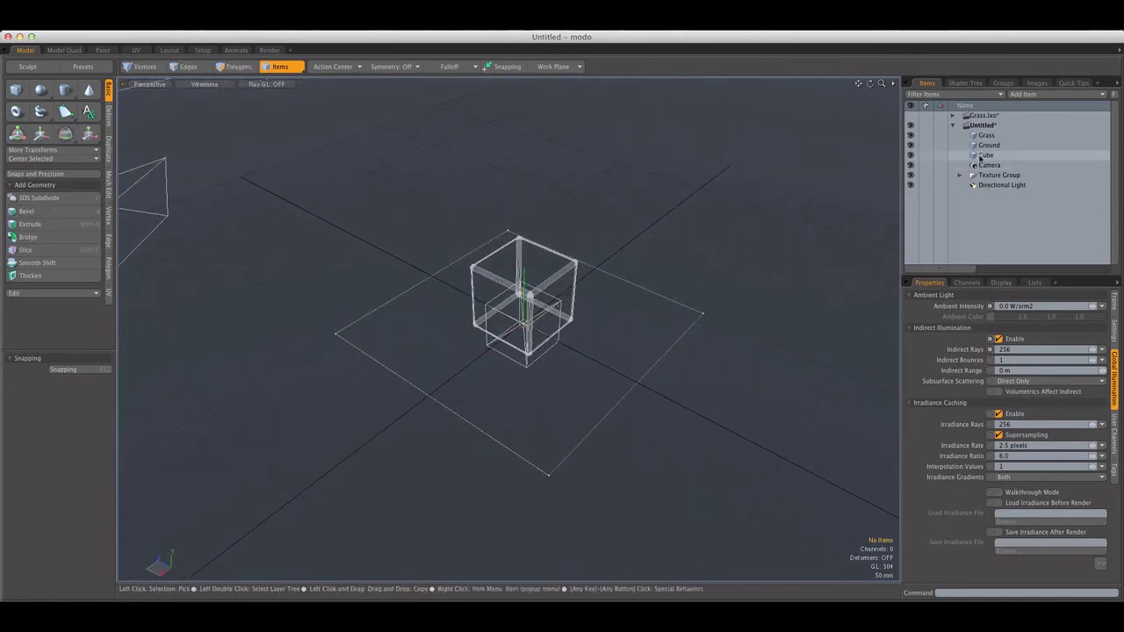
Step: Isolate the Grass mesh by hiding the Cube and Ground, and change the viewport display from wireframe to shaded surfaces
{"action": "left_click", "coordinate": [911, 155]}
{"action": "left_click", "coordinate": [987, 135]}
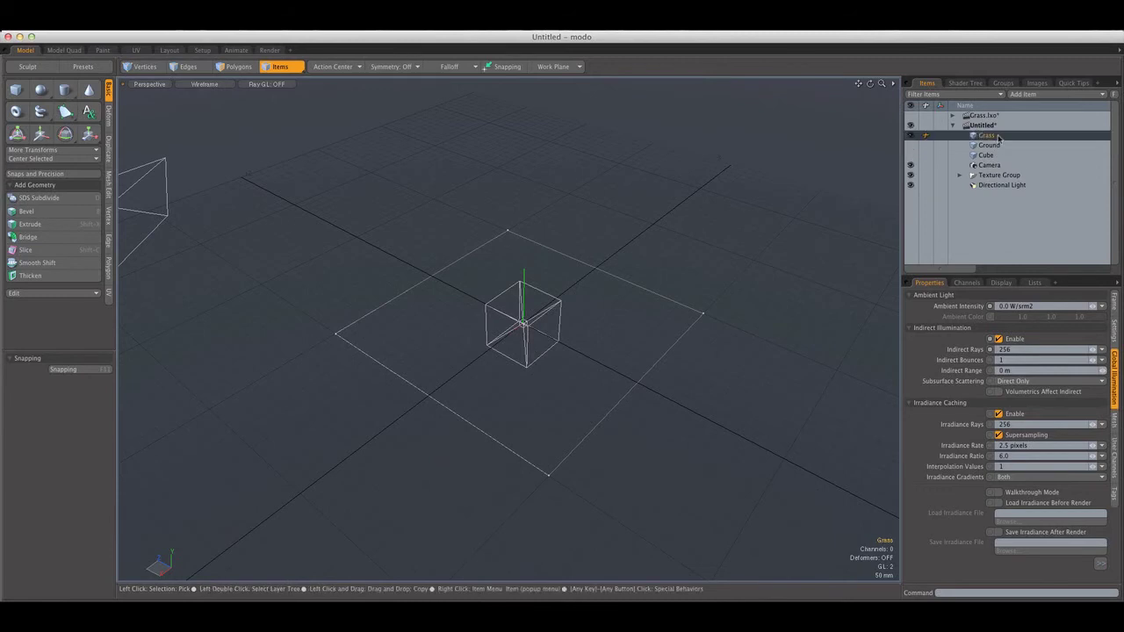
{"action": "left_click", "coordinate": [206, 83]}
{"action": "left_click", "coordinate": [195, 107]}
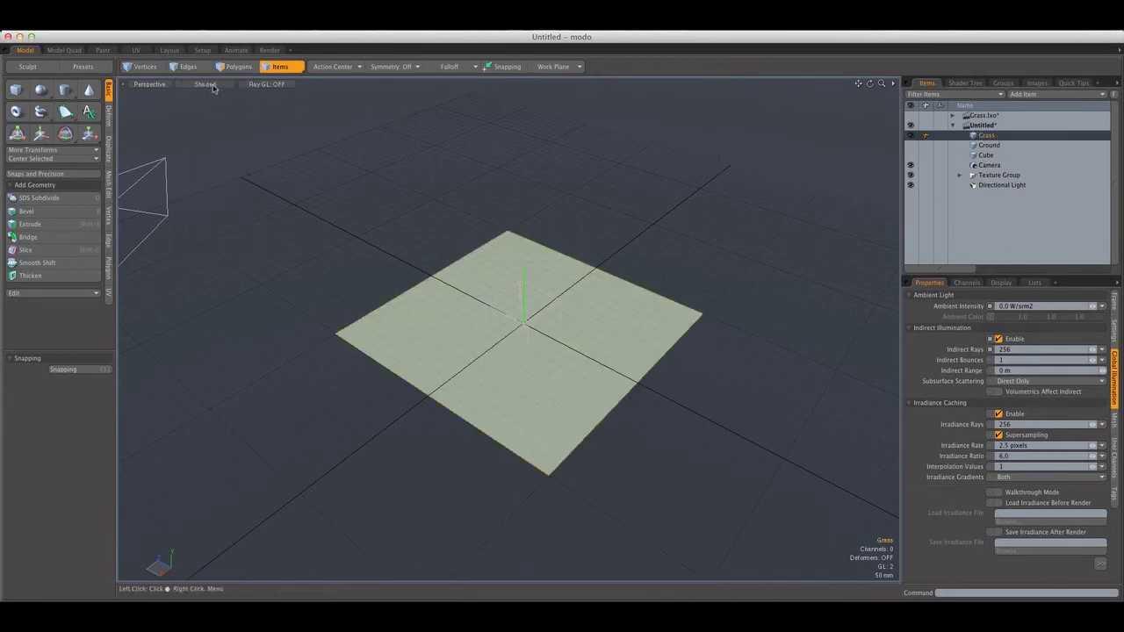
{"action": "left_click", "coordinate": [197, 83]}
{"action": "left_click", "coordinate": [209, 132]}
Step: In the Paint layout, add a 1024 x 1024 RGBA color texture to the Grass material group, replacing Density.tga on the Desktop
{"action": "left_click", "coordinate": [102, 50]}
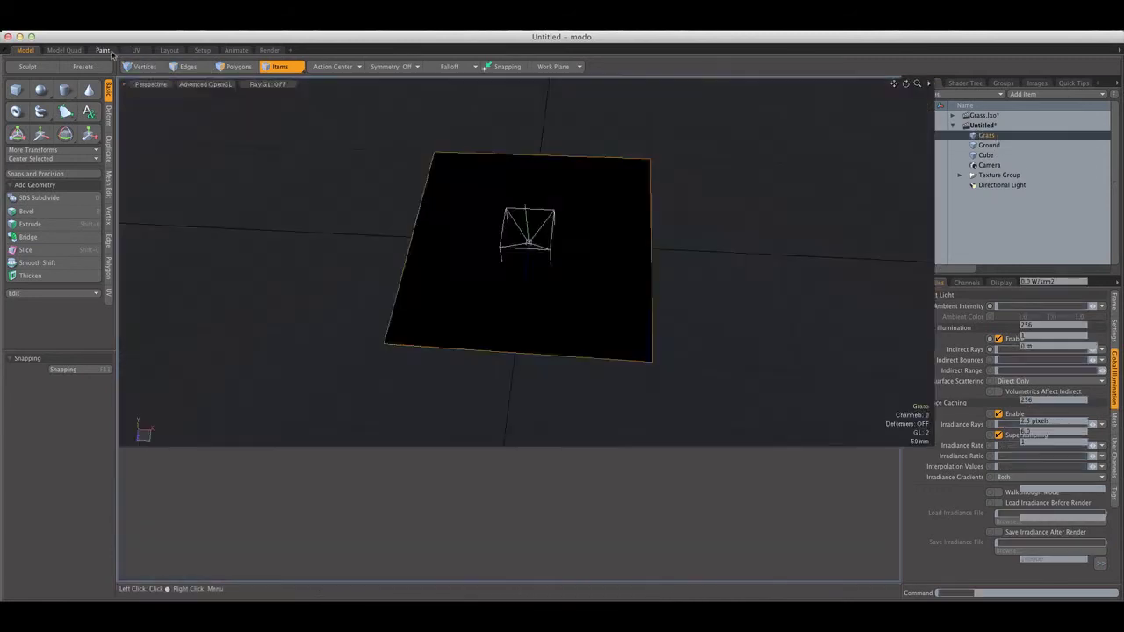
{"action": "mouse_move", "coordinate": [569, 244]}
{"action": "left_mouse_down", "text": "alt"}
{"action": "mouse_move", "coordinate": [566, 255]}
{"action": "mouse_move", "coordinate": [577, 253]}
{"action": "left_mouse_up", "text": "alt"}
{"action": "left_click", "coordinate": [110, 214]}
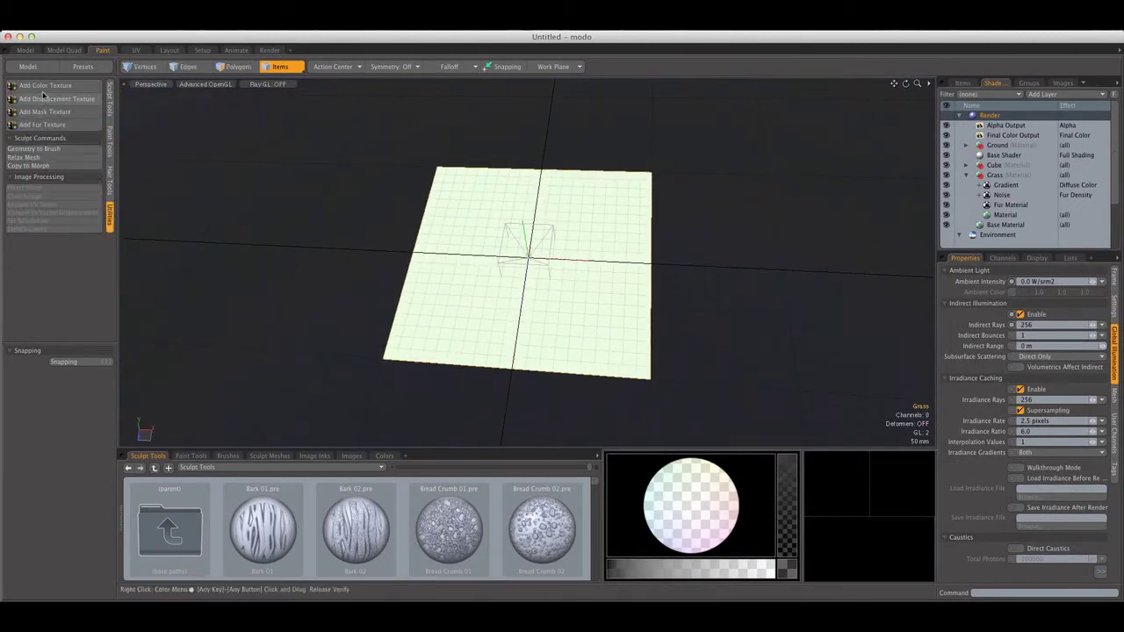
{"action": "left_click", "coordinate": [995, 175]}
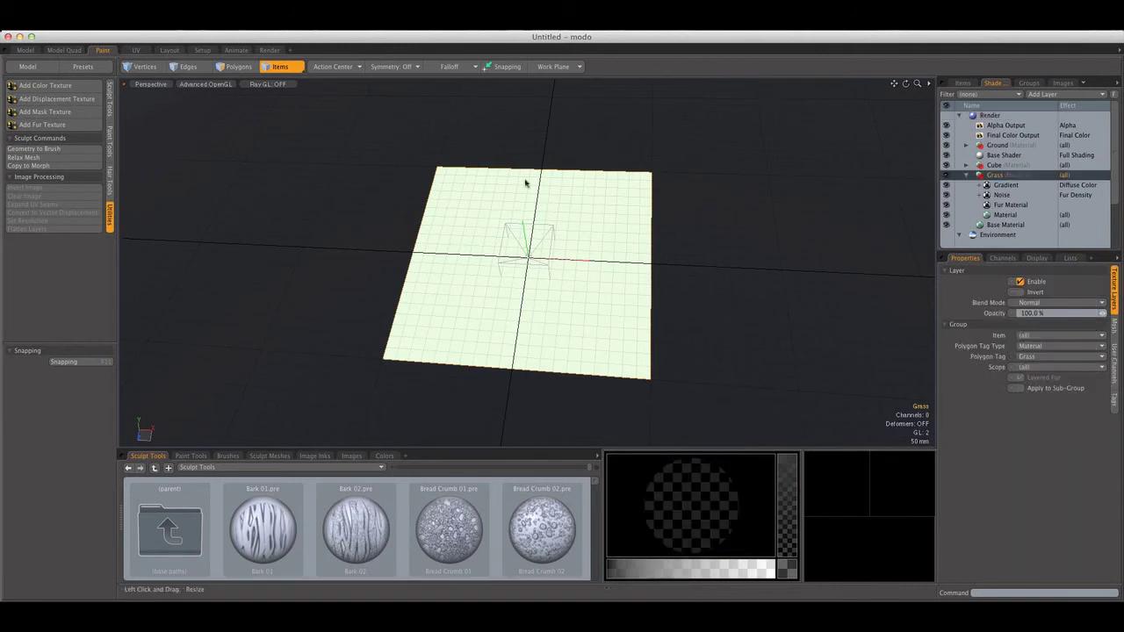
{"action": "left_click", "coordinate": [39, 86]}
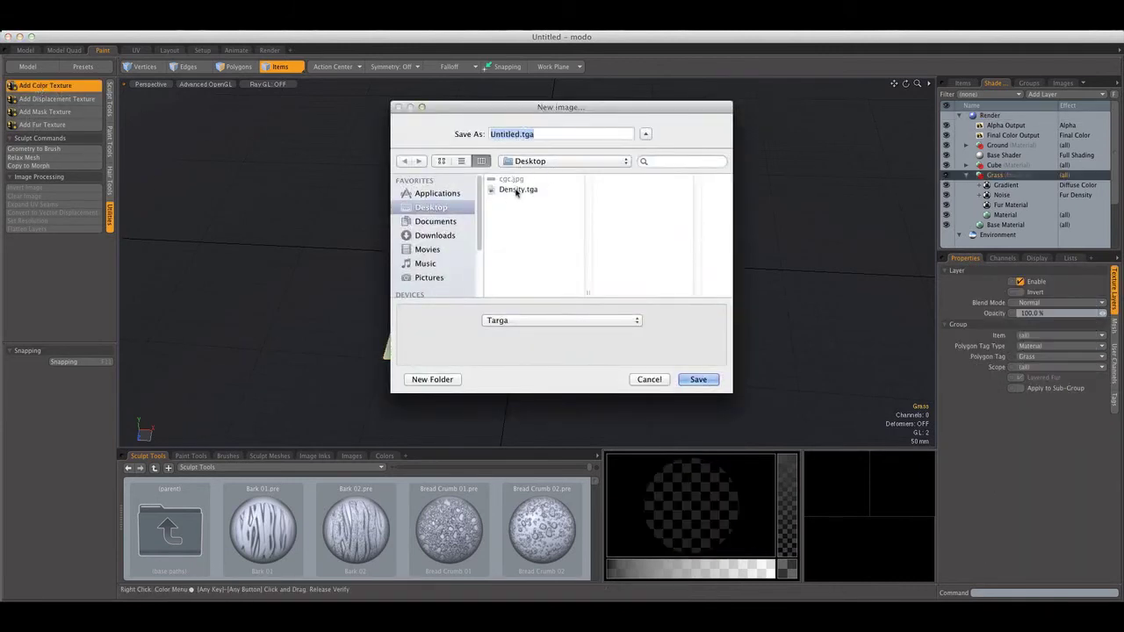
{"action": "left_click", "coordinate": [517, 190]}
{"action": "left_click", "coordinate": [685, 380]}
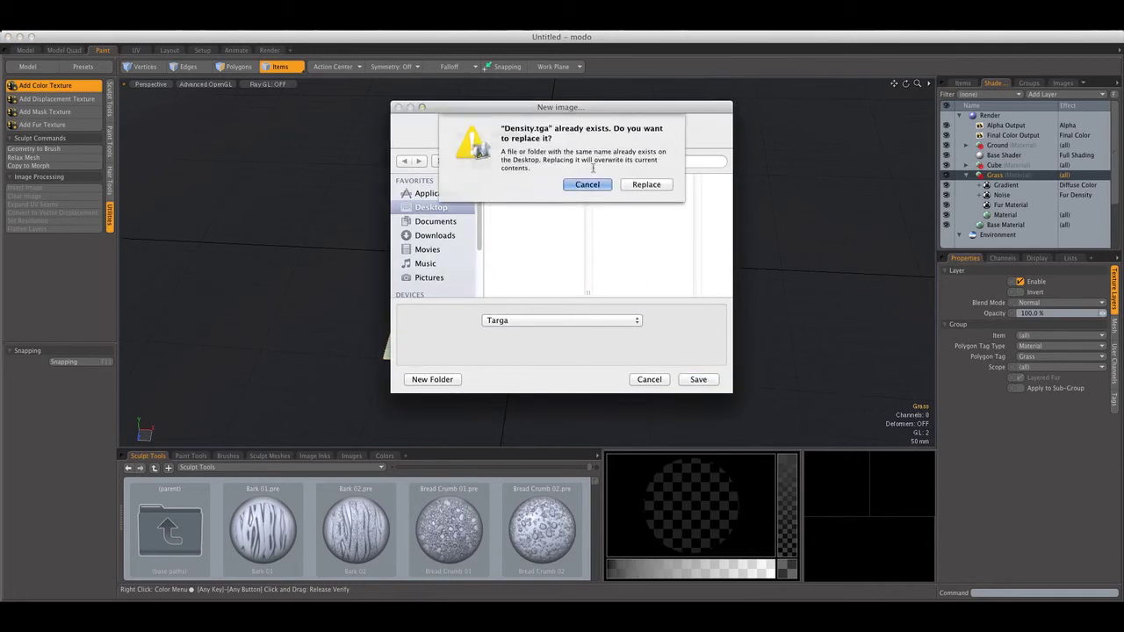
{"action": "left_click", "coordinate": [646, 183]}
{"action": "left_click", "coordinate": [661, 224]}
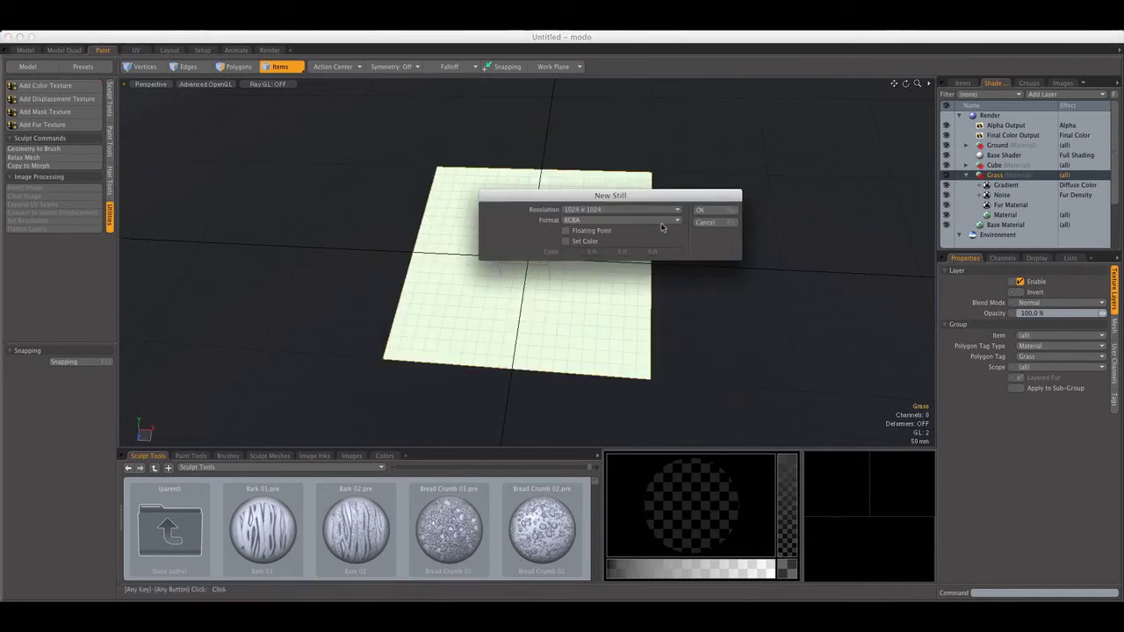
{"action": "left_click", "coordinate": [700, 212]}
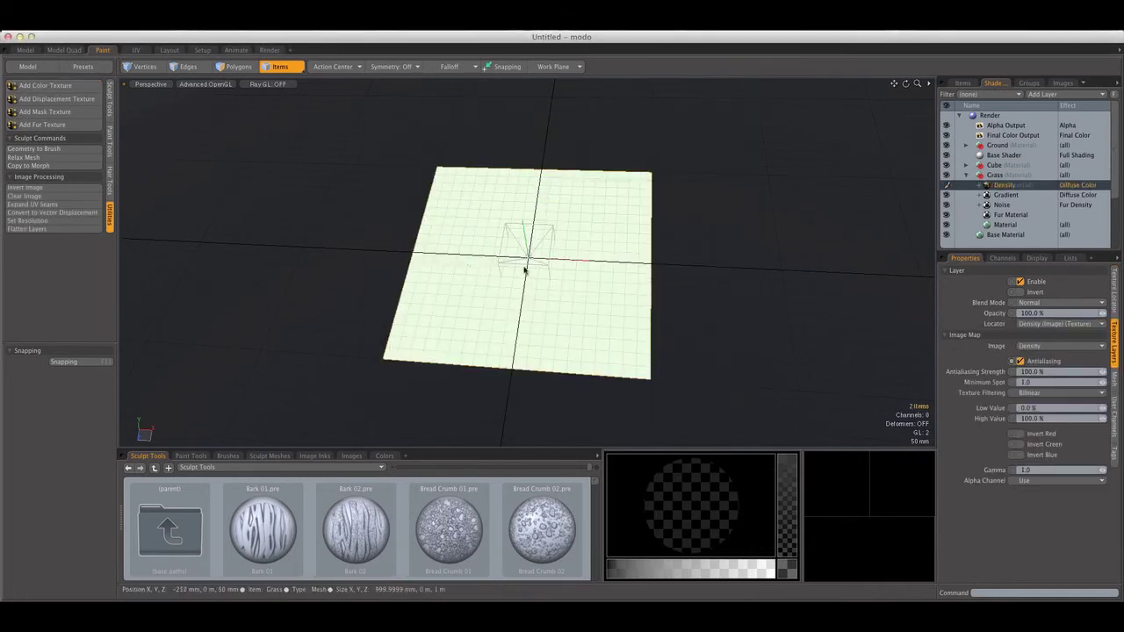
Step: Paint the whole Grass plane solid black on the Density texture, using the Airbrush and Paintbrush with the tablet Nozzle
{"action": "left_click", "coordinate": [110, 99]}
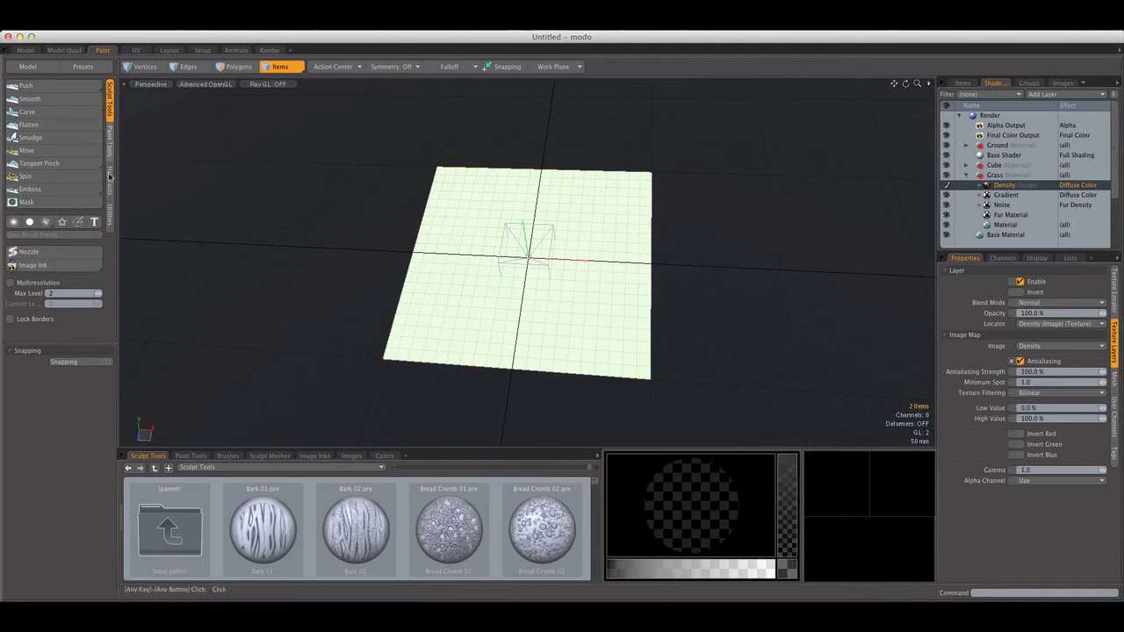
{"action": "left_click", "coordinate": [110, 140]}
{"action": "left_click", "coordinate": [31, 85]}
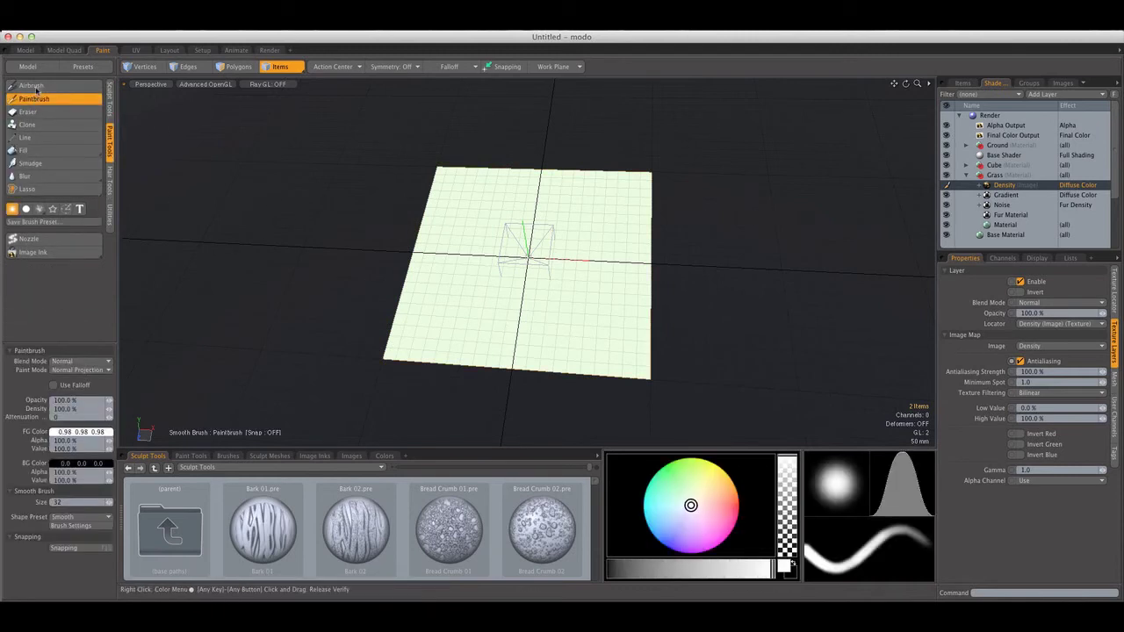
{"action": "left_click", "coordinate": [29, 239]}
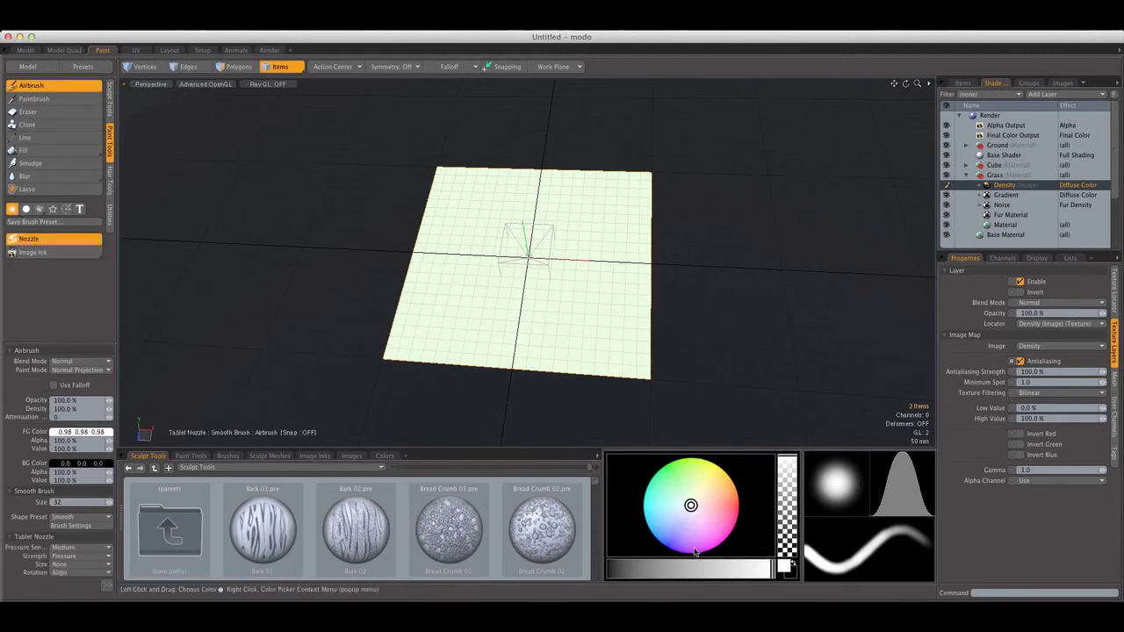
{"action": "left_click_drag", "start_coordinate": [652, 569], "coordinate": [610, 569]}
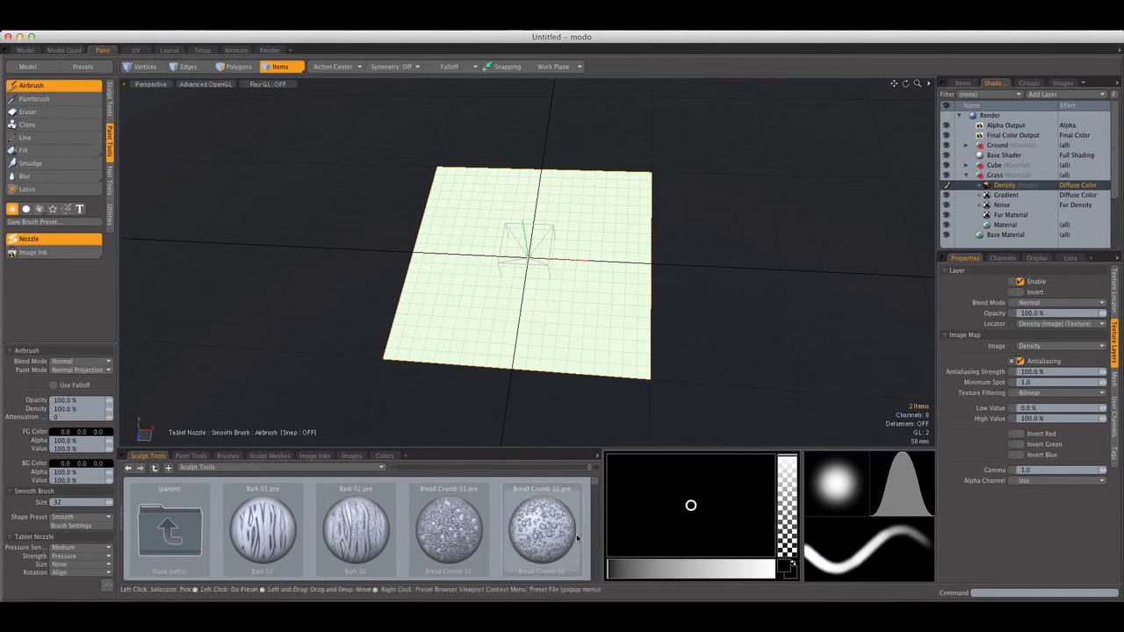
{"action": "mouse_move", "coordinate": [592, 206]}
{"action": "left_mouse_down"}
{"action": "mouse_move", "coordinate": [545, 202]}
{"action": "mouse_move", "coordinate": [515, 151]}
{"action": "mouse_move", "coordinate": [489, 194]}
{"action": "mouse_move", "coordinate": [516, 192]}
{"action": "mouse_move", "coordinate": [439, 238]}
{"action": "mouse_move", "coordinate": [574, 294]}
{"action": "mouse_move", "coordinate": [518, 327]}
{"action": "left_mouse_up"}
{"action": "left_click", "coordinate": [35, 98]}
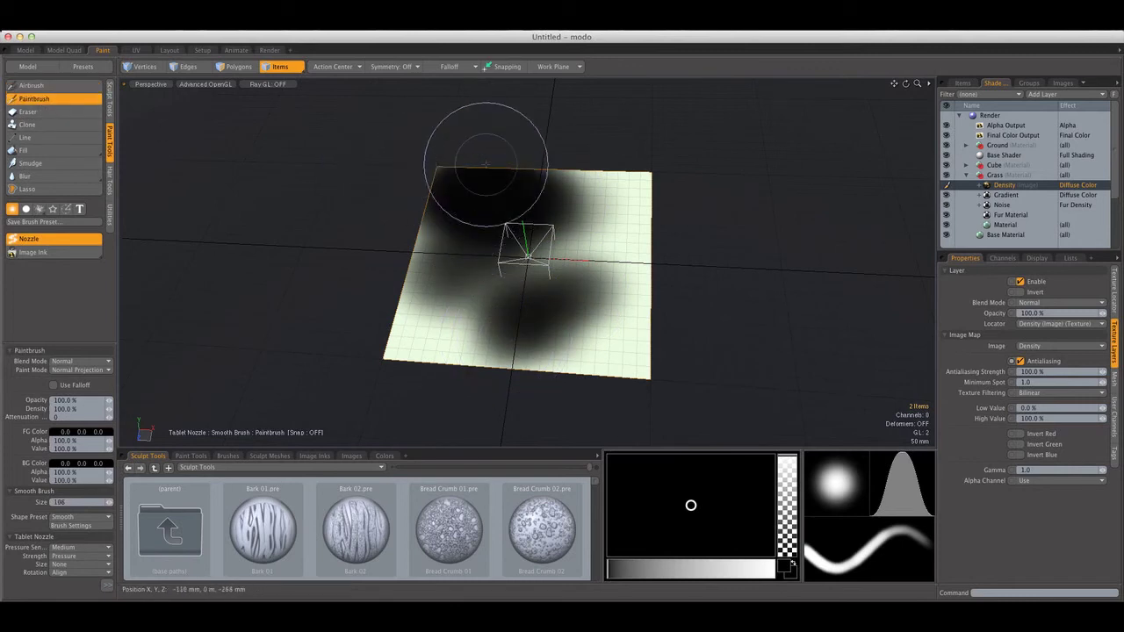
{"action": "mouse_move", "coordinate": [477, 131]}
{"action": "left_mouse_down"}
{"action": "mouse_move", "coordinate": [421, 188]}
{"action": "mouse_move", "coordinate": [409, 360]}
{"action": "mouse_move", "coordinate": [477, 251]}
{"action": "mouse_move", "coordinate": [533, 389]}
{"action": "mouse_move", "coordinate": [648, 306]}
{"action": "mouse_move", "coordinate": [515, 289]}
{"action": "mouse_move", "coordinate": [519, 220]}
{"action": "mouse_move", "coordinate": [606, 207]}
{"action": "mouse_move", "coordinate": [673, 170]}
{"action": "mouse_move", "coordinate": [442, 216]}
{"action": "mouse_move", "coordinate": [571, 334]}
{"action": "left_mouse_up"}
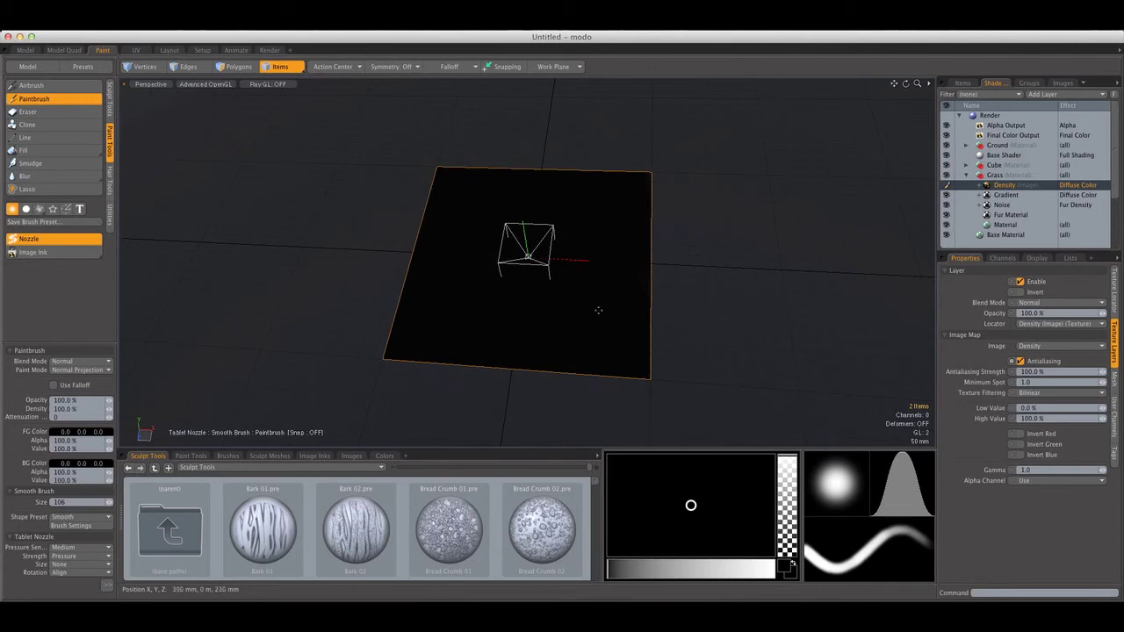
Step: Airbrush a soft, winding near-white path (0.98 0.98 0.98) across the black plane from its far edge to its near edge
{"action": "left_click", "coordinate": [52, 86]}
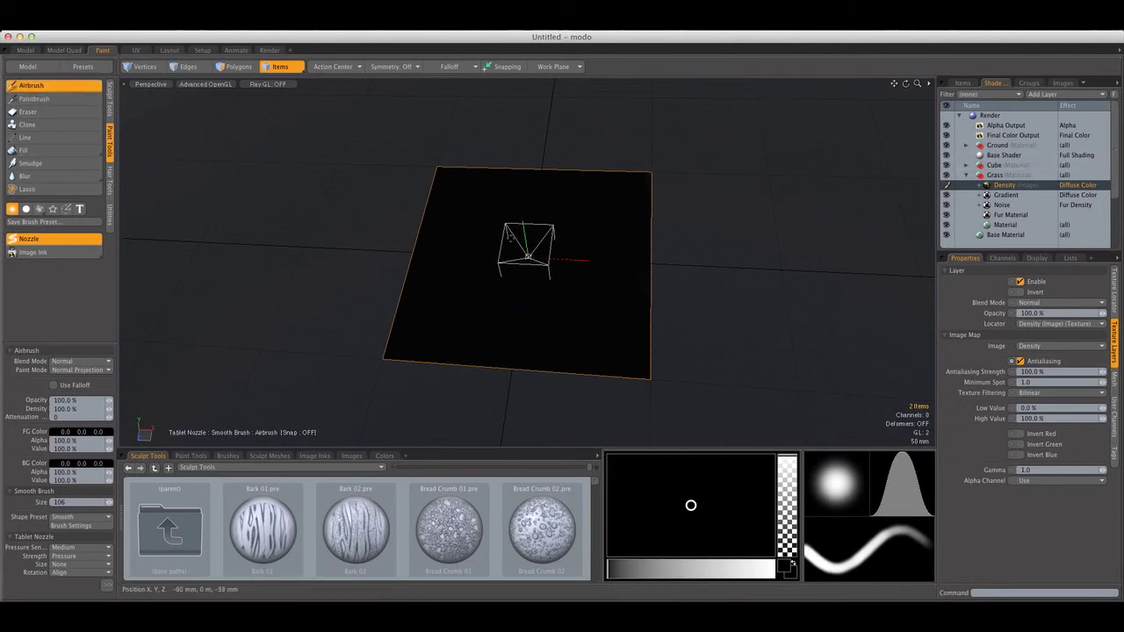
{"action": "right_click_drag", "start_coordinate": [517, 240], "coordinate": [539, 241]}
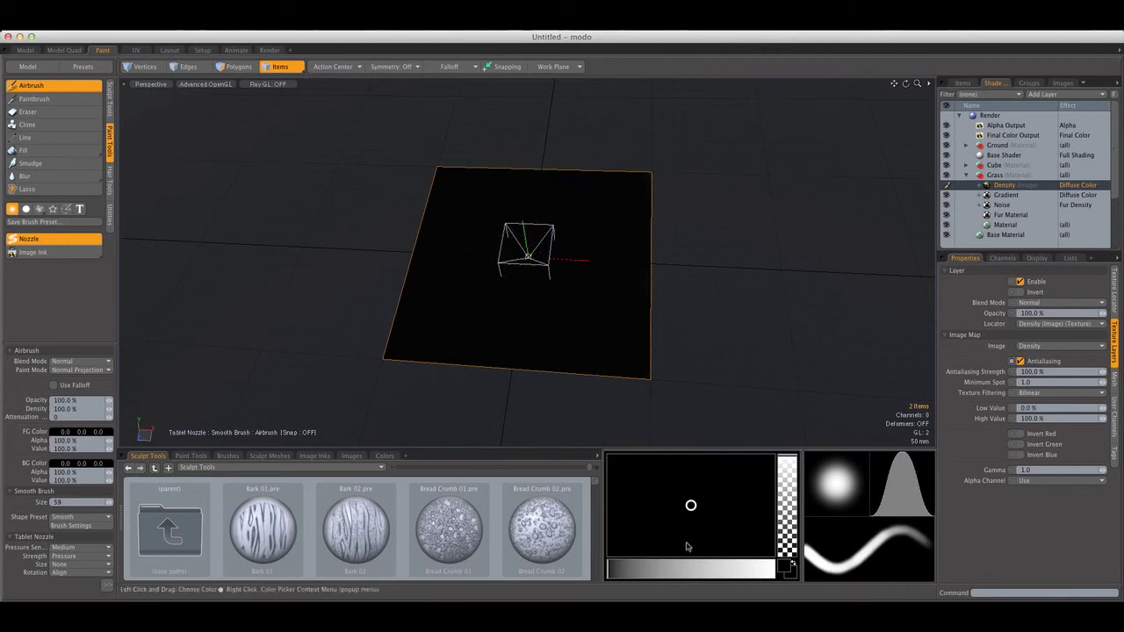
{"action": "left_click_drag", "start_coordinate": [723, 570], "coordinate": [771, 569]}
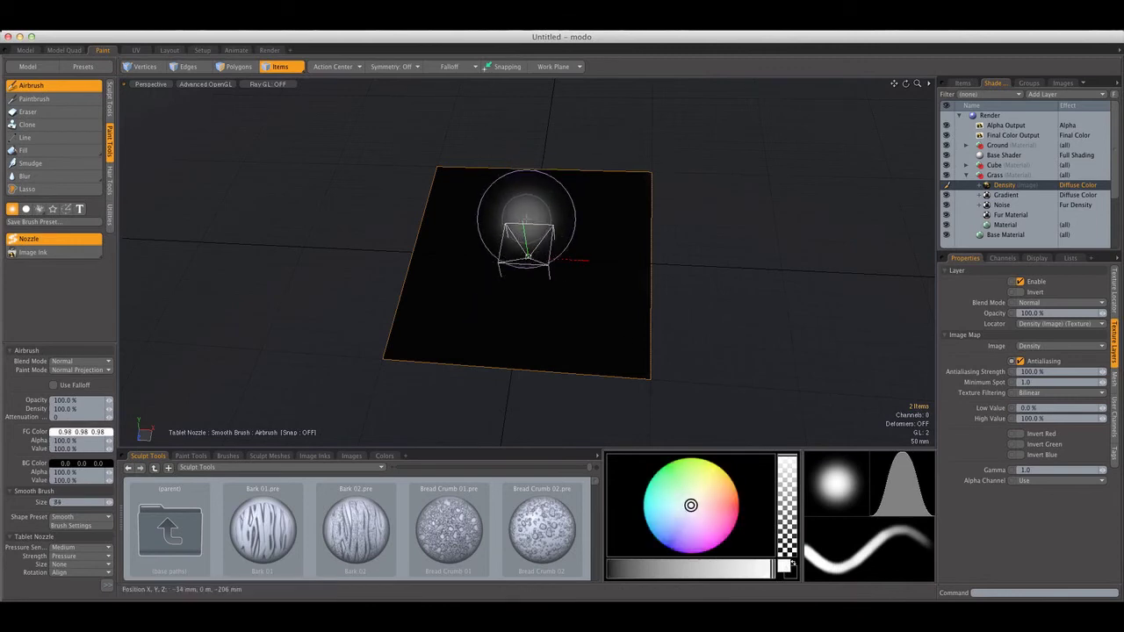
{"action": "mouse_move", "coordinate": [539, 176]}
{"action": "left_mouse_down"}
{"action": "mouse_move", "coordinate": [515, 213]}
{"action": "mouse_move", "coordinate": [527, 276]}
{"action": "mouse_move", "coordinate": [514, 325]}
{"action": "mouse_move", "coordinate": [464, 386]}
{"action": "left_mouse_up"}
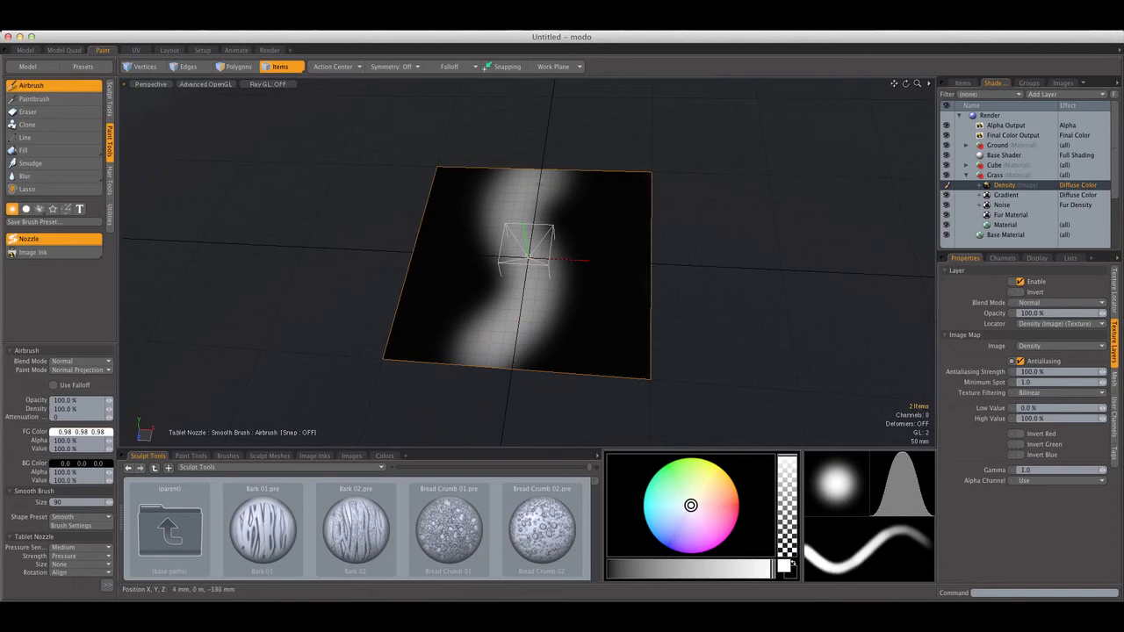
Step: Build up the centre of the winding path to solid white with repeated strokes of a smaller airbrush, size about 44 to 60
{"action": "mouse_move", "coordinate": [538, 178]}
{"action": "right_mouse_down"}
{"action": "mouse_move", "coordinate": [550, 178]}
{"action": "mouse_move", "coordinate": [517, 178]}
{"action": "right_mouse_up"}
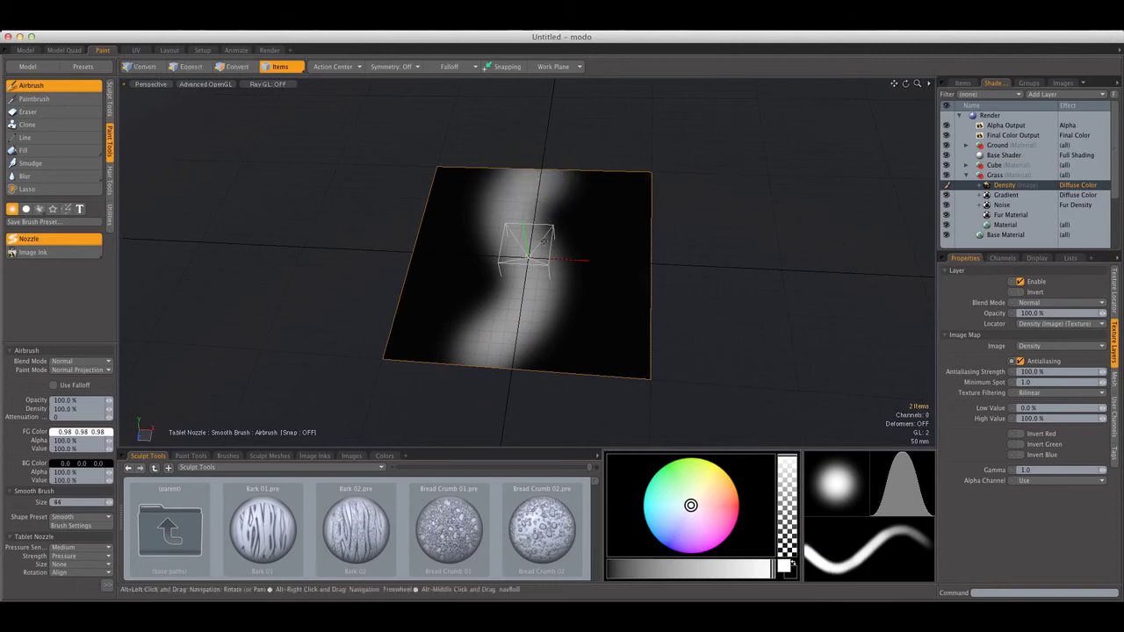
{"action": "left_click_drag", "start_coordinate": [545, 237], "coordinate": [582, 218], "text": "alt"}
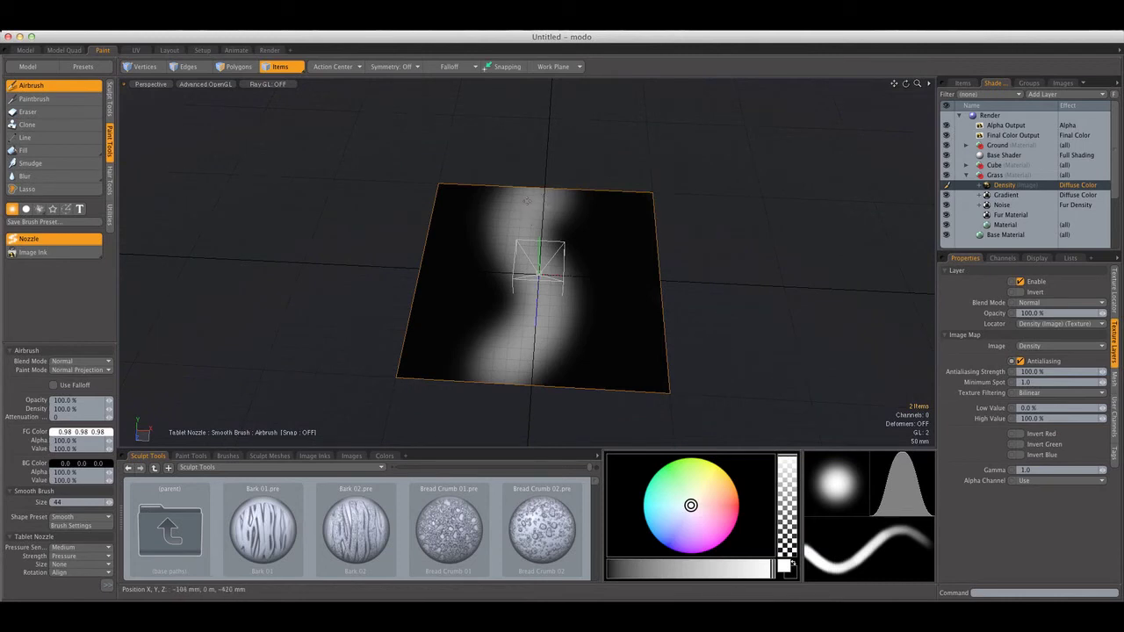
{"action": "mouse_move", "coordinate": [534, 219]}
{"action": "right_mouse_down"}
{"action": "mouse_move", "coordinate": [550, 219]}
{"action": "mouse_move", "coordinate": [532, 191]}
{"action": "right_mouse_up"}
{"action": "mouse_move", "coordinate": [537, 191]}
{"action": "left_mouse_down"}
{"action": "mouse_move", "coordinate": [525, 217]}
{"action": "mouse_move", "coordinate": [544, 284]}
{"action": "mouse_move", "coordinate": [495, 375]}
{"action": "left_mouse_up"}
{"action": "mouse_move", "coordinate": [532, 200]}
{"action": "left_mouse_down"}
{"action": "mouse_move", "coordinate": [538, 263]}
{"action": "mouse_move", "coordinate": [502, 377]}
{"action": "left_mouse_up"}
{"action": "mouse_move", "coordinate": [532, 195]}
{"action": "left_mouse_down"}
{"action": "mouse_move", "coordinate": [540, 321]}
{"action": "mouse_move", "coordinate": [503, 374]}
{"action": "left_mouse_up"}
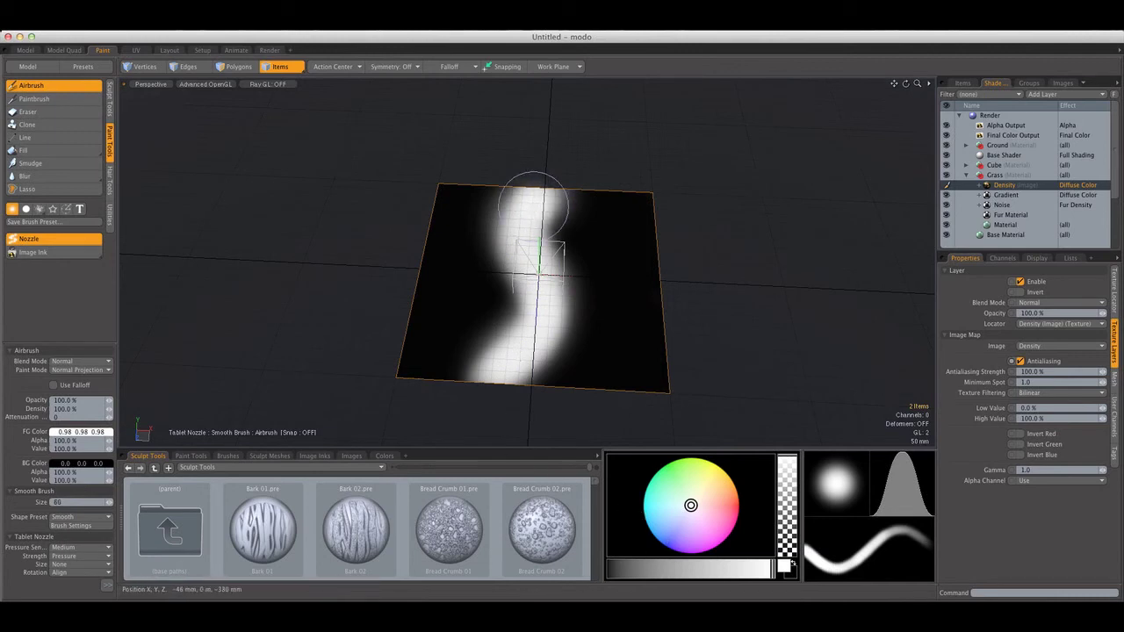
{"action": "mouse_move", "coordinate": [534, 219]}
{"action": "left_mouse_down"}
{"action": "mouse_move", "coordinate": [533, 325]}
{"action": "mouse_move", "coordinate": [496, 349]}
{"action": "left_mouse_up"}
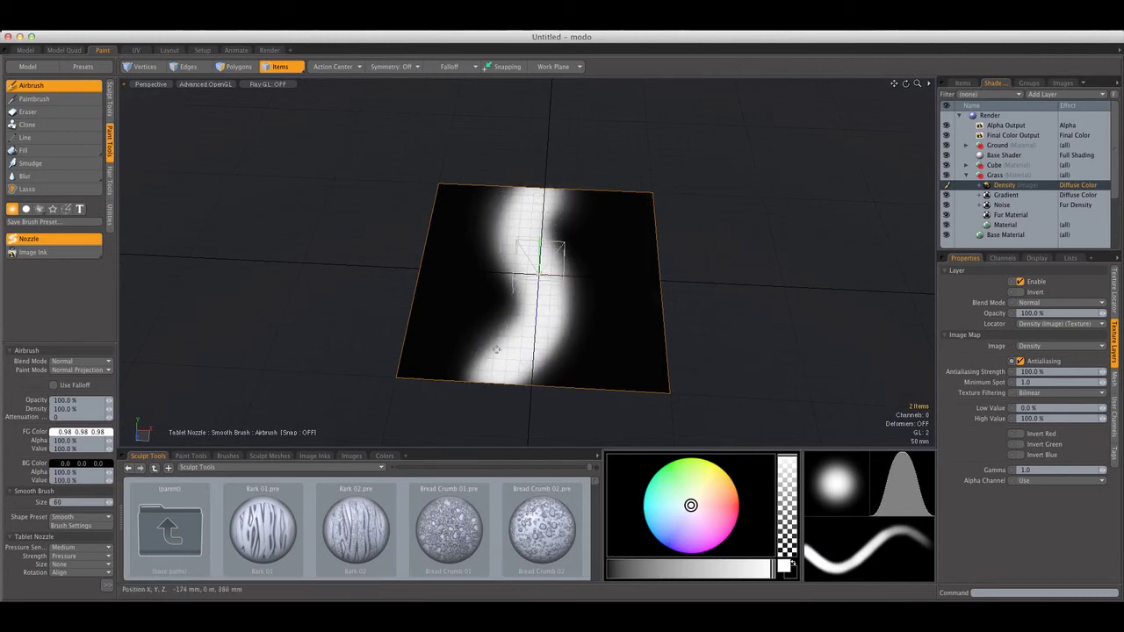
{"action": "left_click_drag", "start_coordinate": [593, 238], "coordinate": [569, 233], "text": "alt"}
{"action": "right_click_drag", "start_coordinate": [545, 194], "coordinate": [540, 194]}
{"action": "mouse_move", "coordinate": [546, 192]}
{"action": "left_mouse_down"}
{"action": "mouse_move", "coordinate": [535, 196]}
{"action": "mouse_move", "coordinate": [562, 264]}
{"action": "mouse_move", "coordinate": [489, 379]}
{"action": "left_mouse_up"}
{"action": "mouse_move", "coordinate": [607, 230]}
{"action": "left_mouse_down", "text": "alt"}
{"action": "mouse_move", "coordinate": [585, 227]}
{"action": "mouse_move", "coordinate": [550, 191]}
{"action": "mouse_move", "coordinate": [550, 308]}
{"action": "mouse_move", "coordinate": [514, 372]}
{"action": "left_mouse_up", "text": "alt"}
{"action": "mouse_move", "coordinate": [549, 193]}
{"action": "left_mouse_down"}
{"action": "mouse_move", "coordinate": [561, 230]}
{"action": "mouse_move", "coordinate": [516, 378]}
{"action": "mouse_move", "coordinate": [488, 392]}
{"action": "left_mouse_up"}
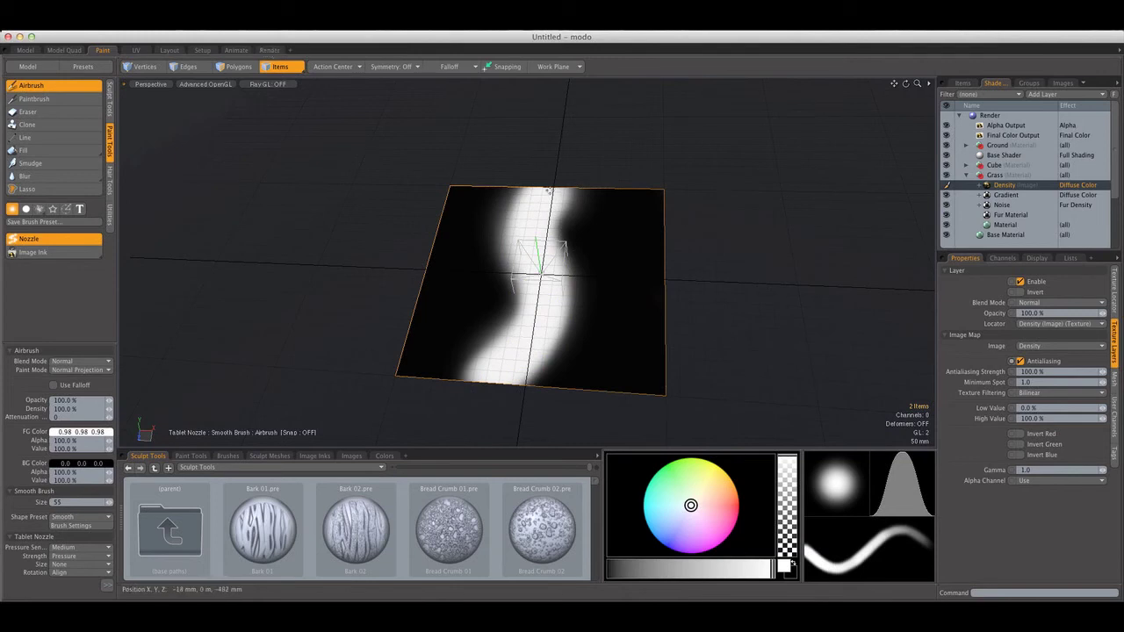
Step: In the Render layout, set the Density image's effect to Fur Density and invert the layer
{"action": "left_click", "coordinate": [268, 51]}
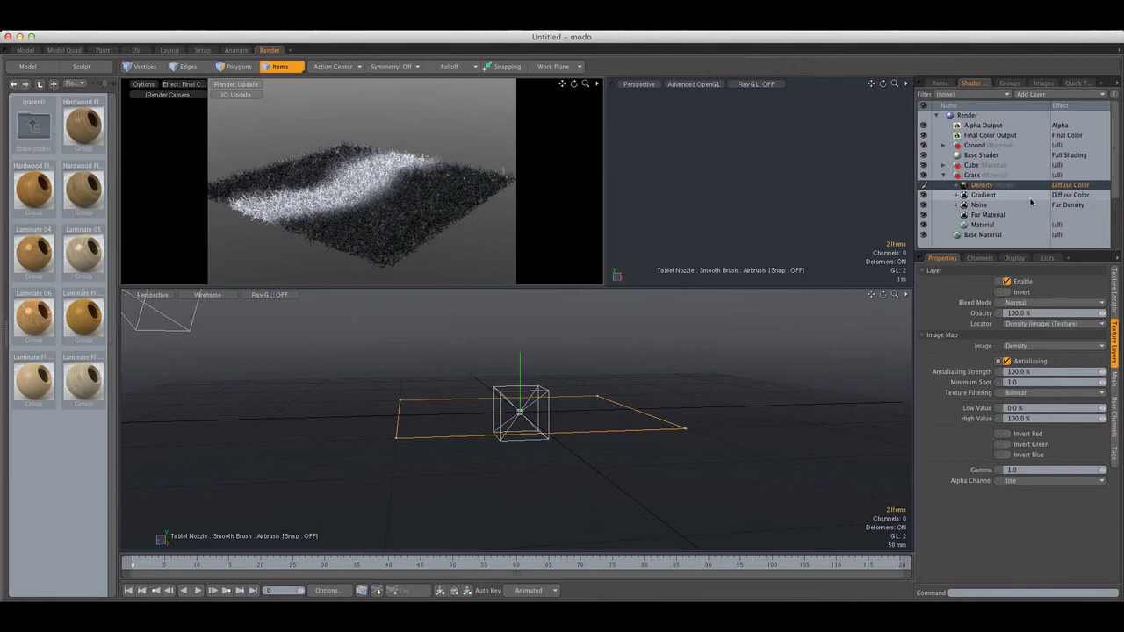
{"action": "left_click", "coordinate": [1030, 198]}
{"action": "left_click", "coordinate": [995, 186]}
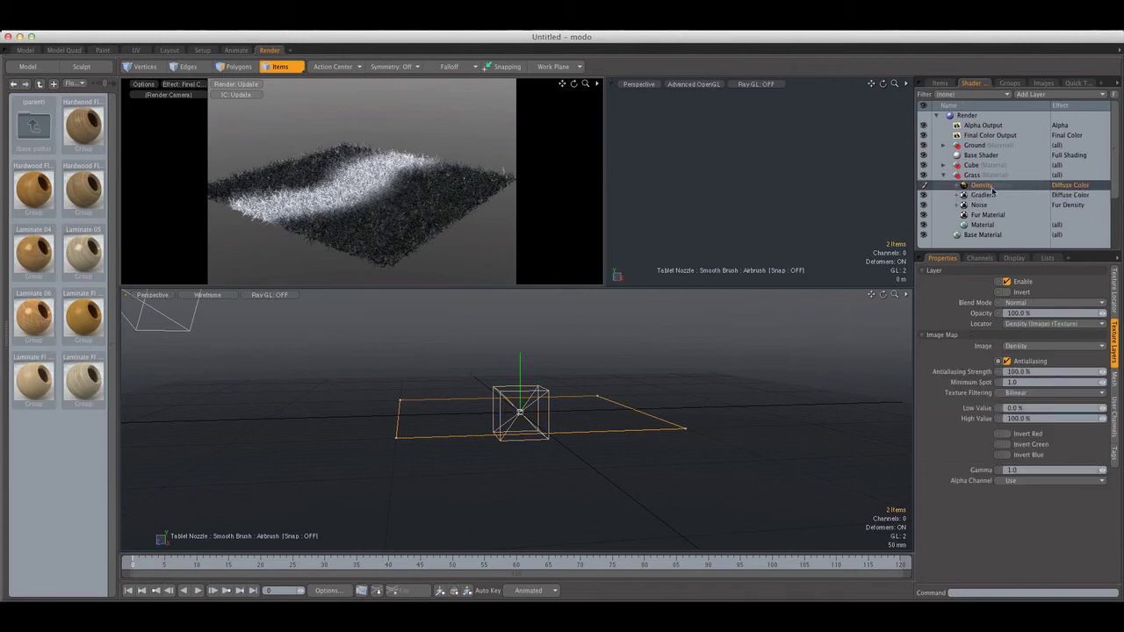
{"action": "left_click", "coordinate": [1076, 187]}
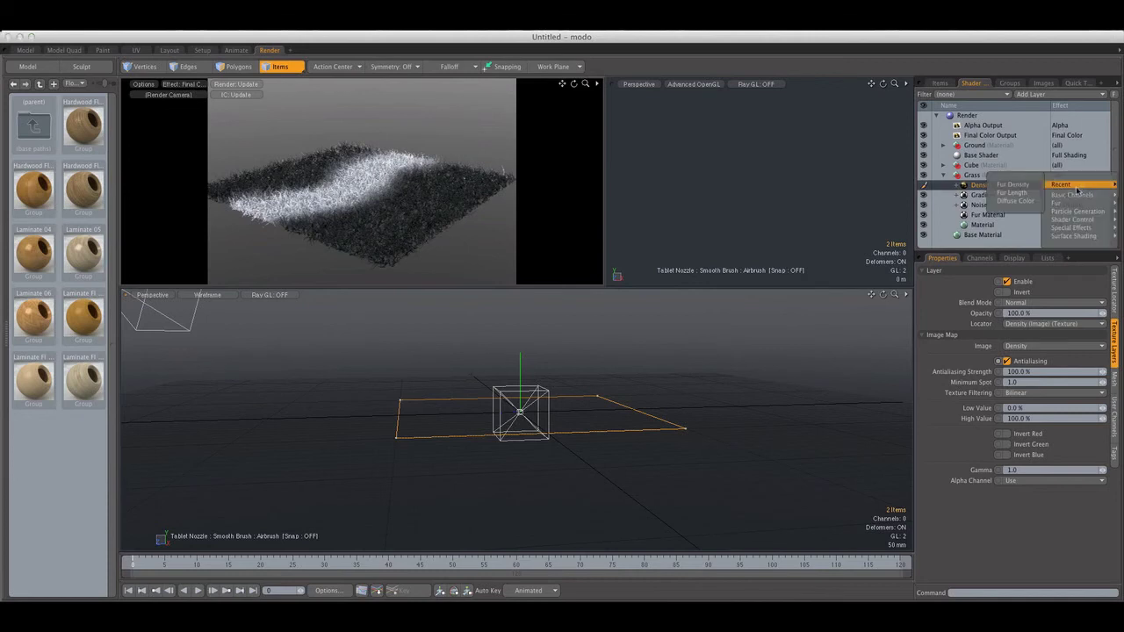
{"action": "mouse_move", "coordinate": [1070, 204]}
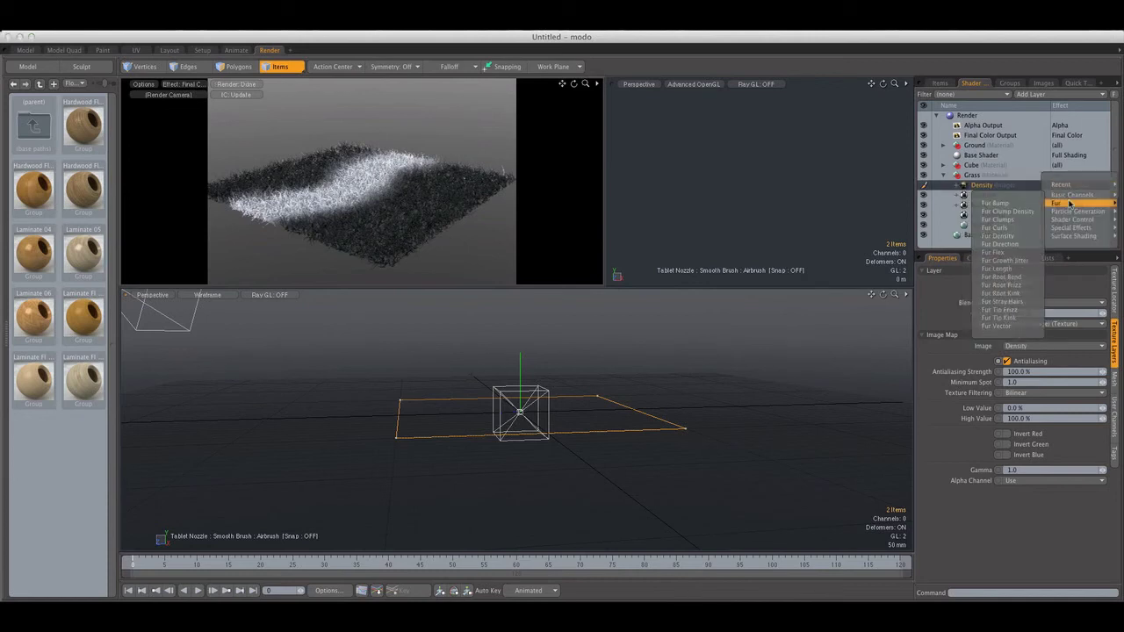
{"action": "left_click", "coordinate": [998, 236]}
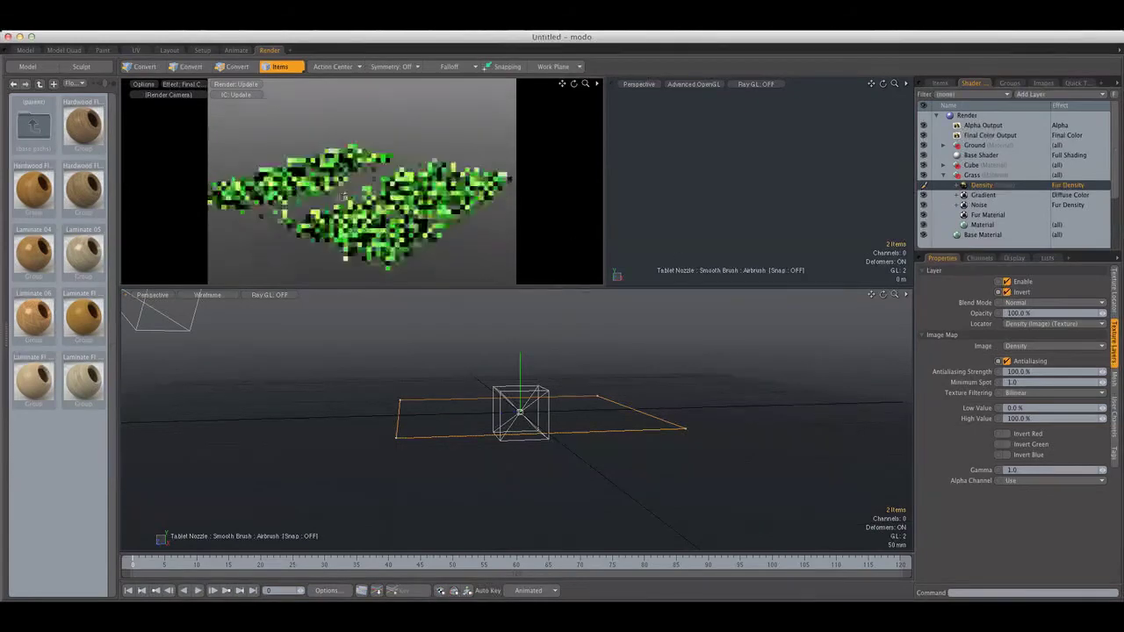
Step: Set the Fur Material's Strays to 0% and turn off Remove Base Surface
{"action": "left_click", "coordinate": [983, 214]}
{"action": "left_click", "coordinate": [1116, 308]}
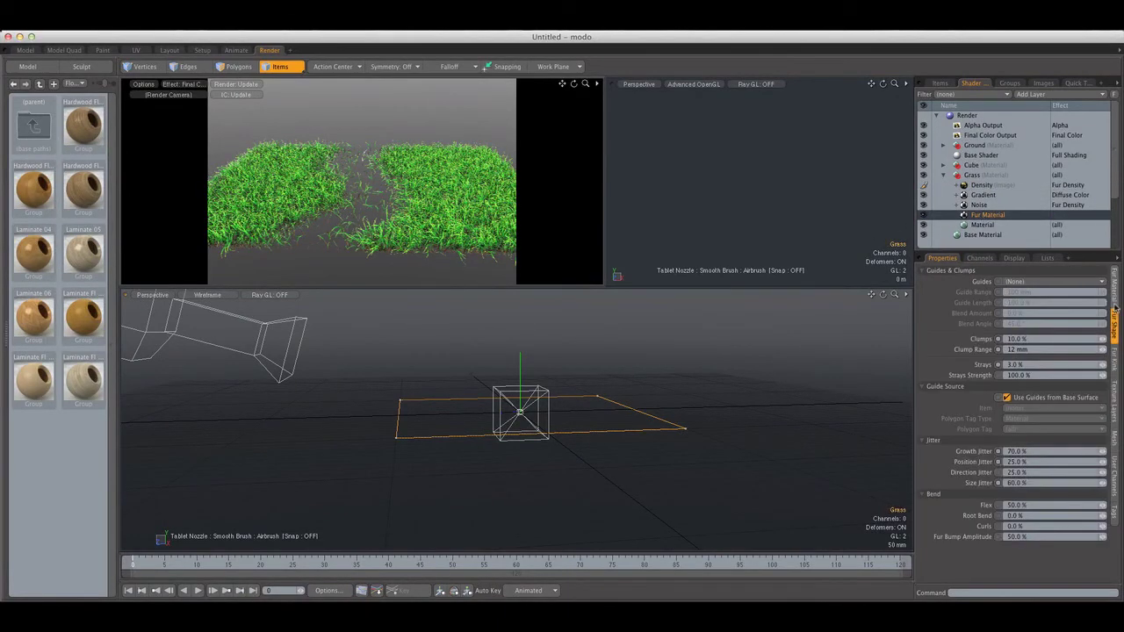
{"action": "left_click", "coordinate": [1033, 365]}
{"action": "type", "text": "0"}
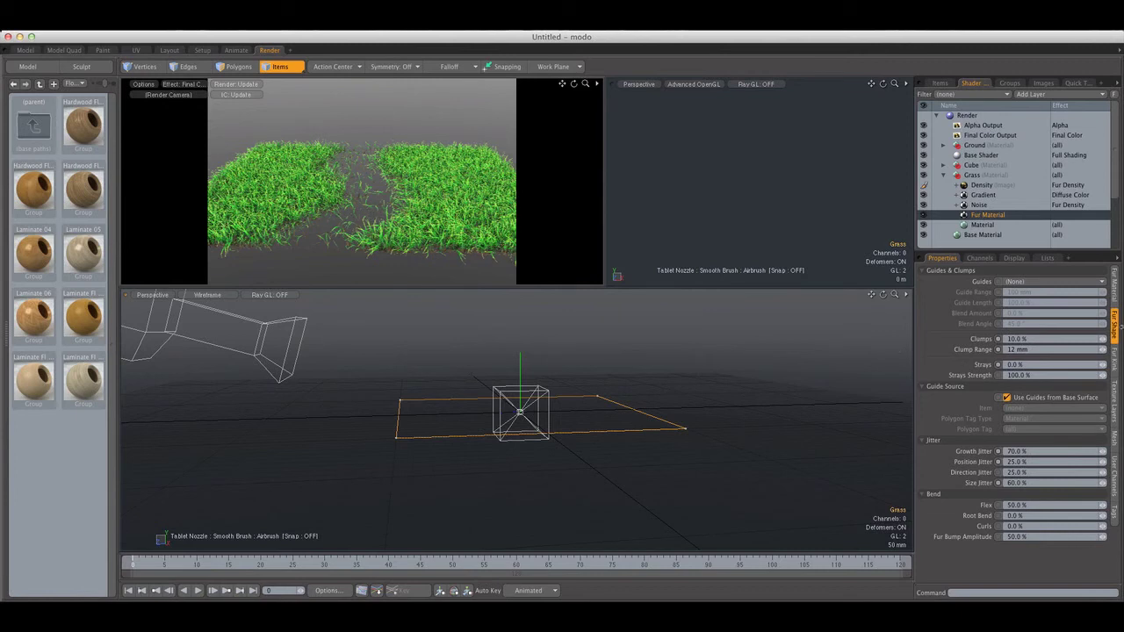
{"action": "left_click", "coordinate": [1115, 295]}
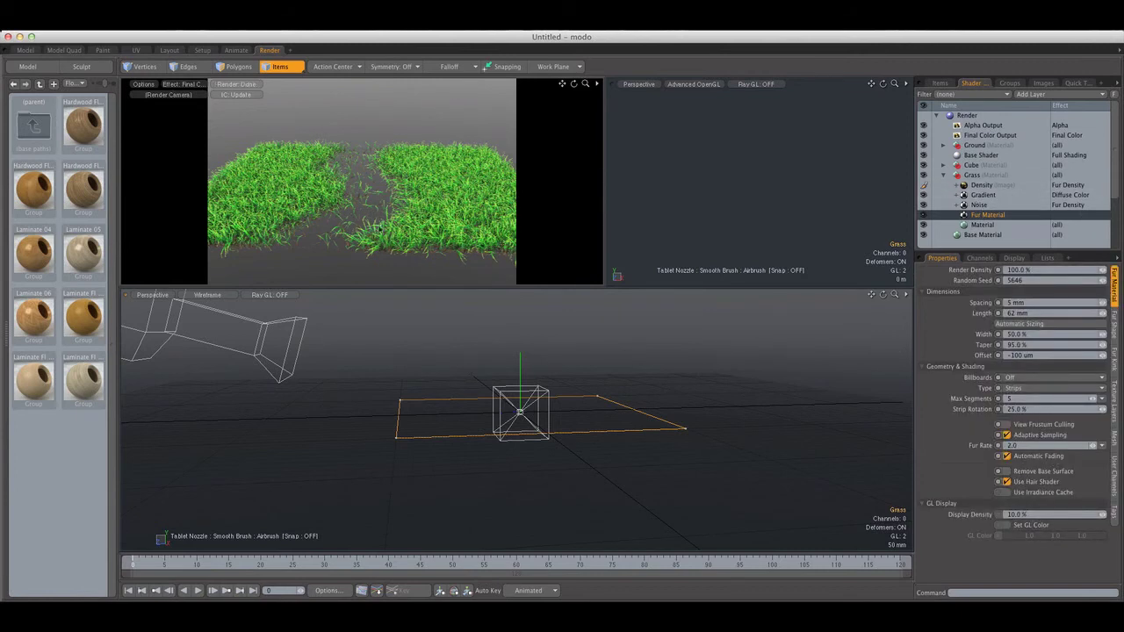
{"action": "left_click_drag", "start_coordinate": [378, 225], "coordinate": [361, 223]}
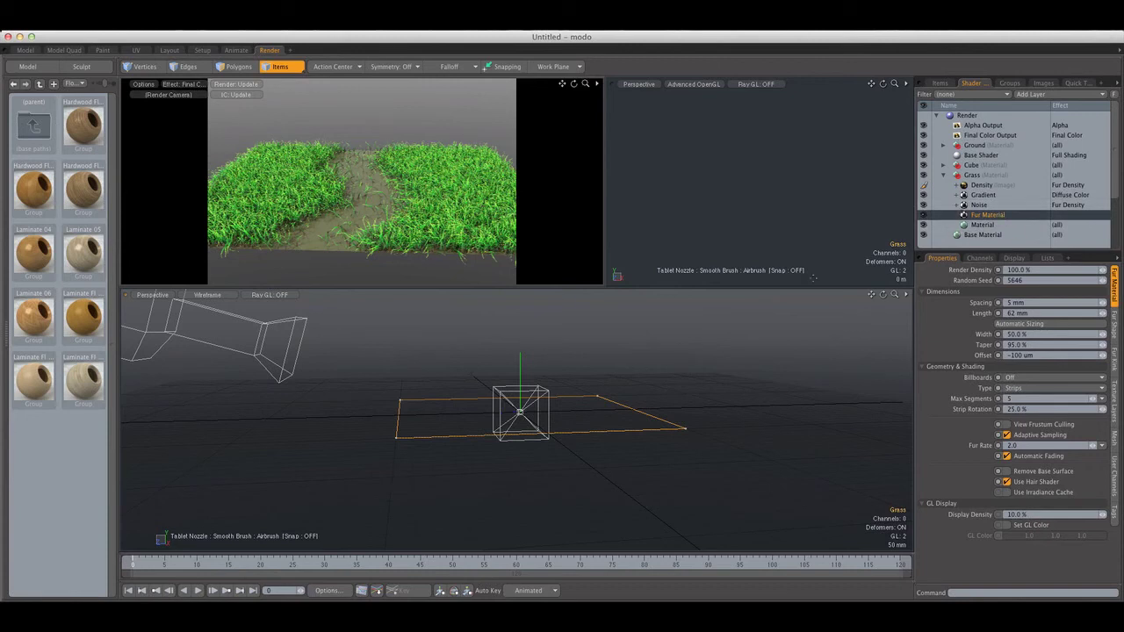
Step: Move the render camera closer for a view along the bare path, and enable depth of field on the Camera
{"action": "left_click_drag", "start_coordinate": [672, 381], "coordinate": [615, 376], "text": "alt"}
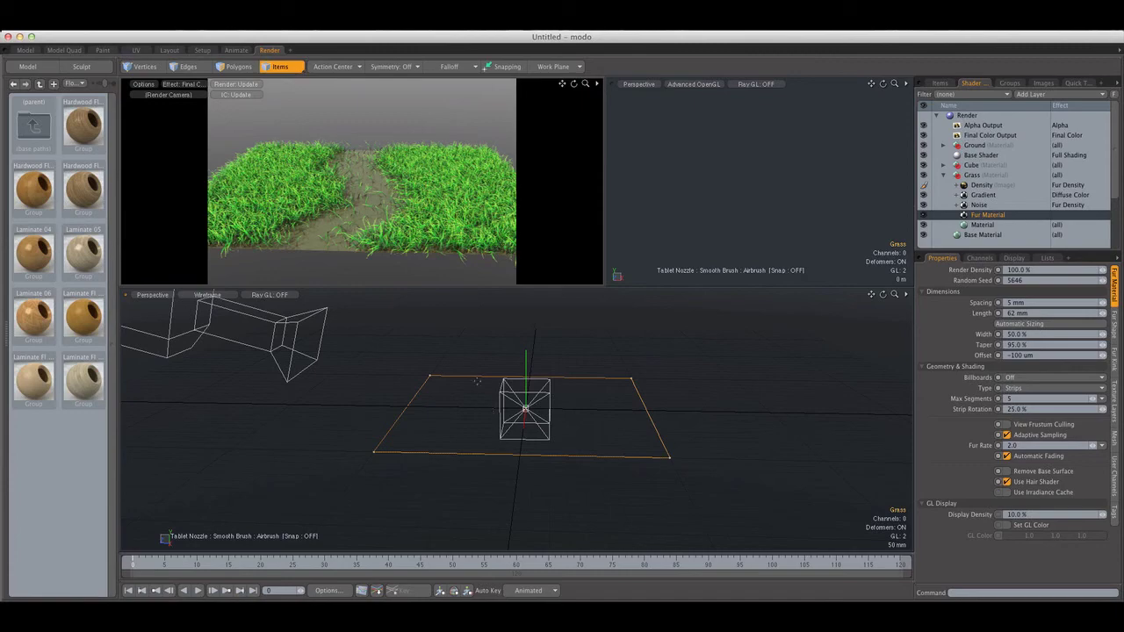
{"action": "left_click_drag", "start_coordinate": [495, 183], "coordinate": [409, 192], "text": "alt"}
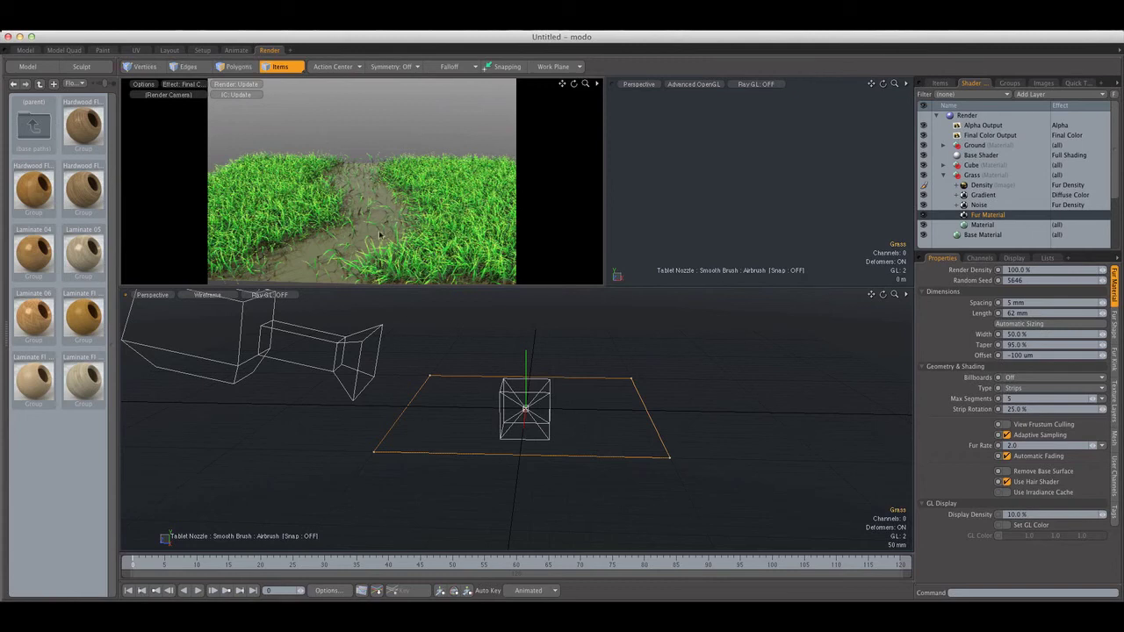
{"action": "left_click", "coordinate": [966, 115]}
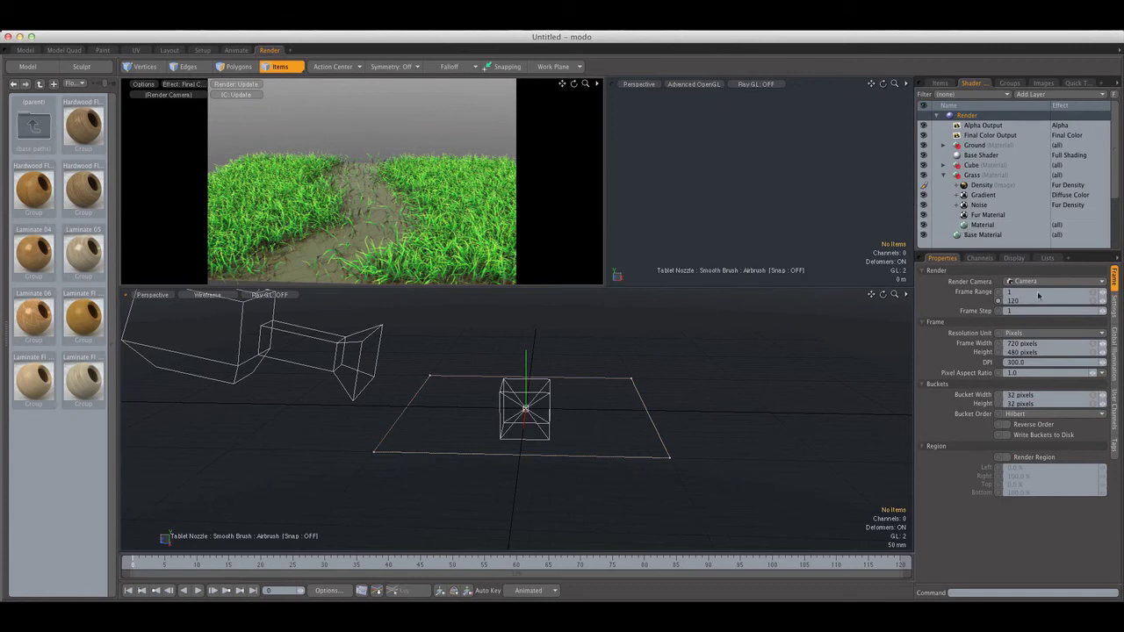
{"action": "scroll", "coordinate": [983, 218], "scroll_direction": "down", "scroll_amount": 3}
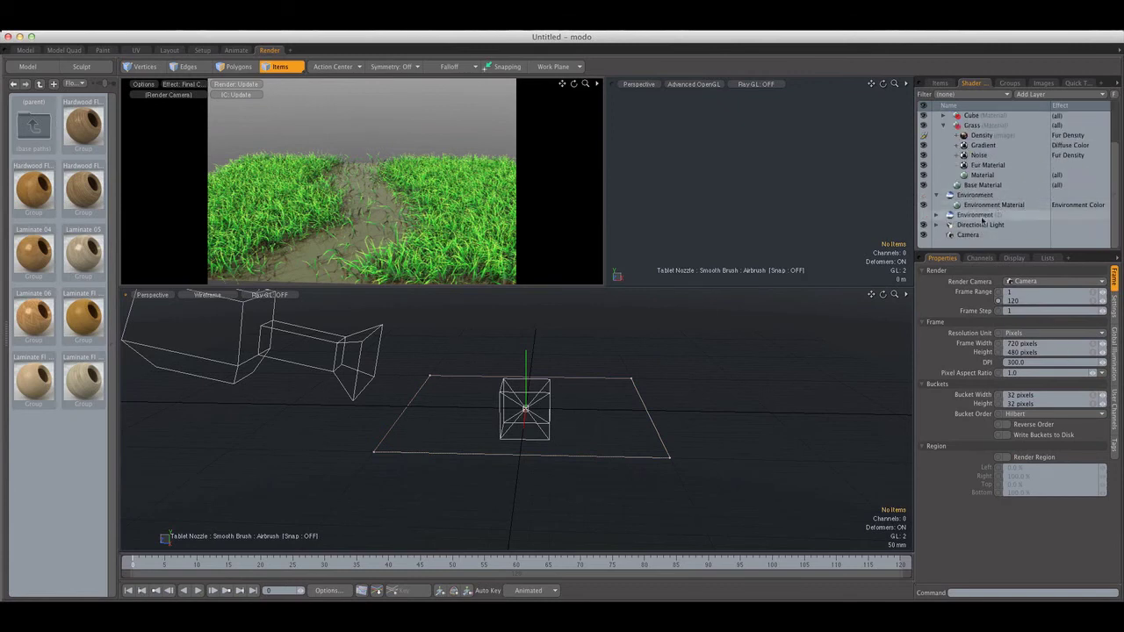
{"action": "left_click", "coordinate": [968, 235]}
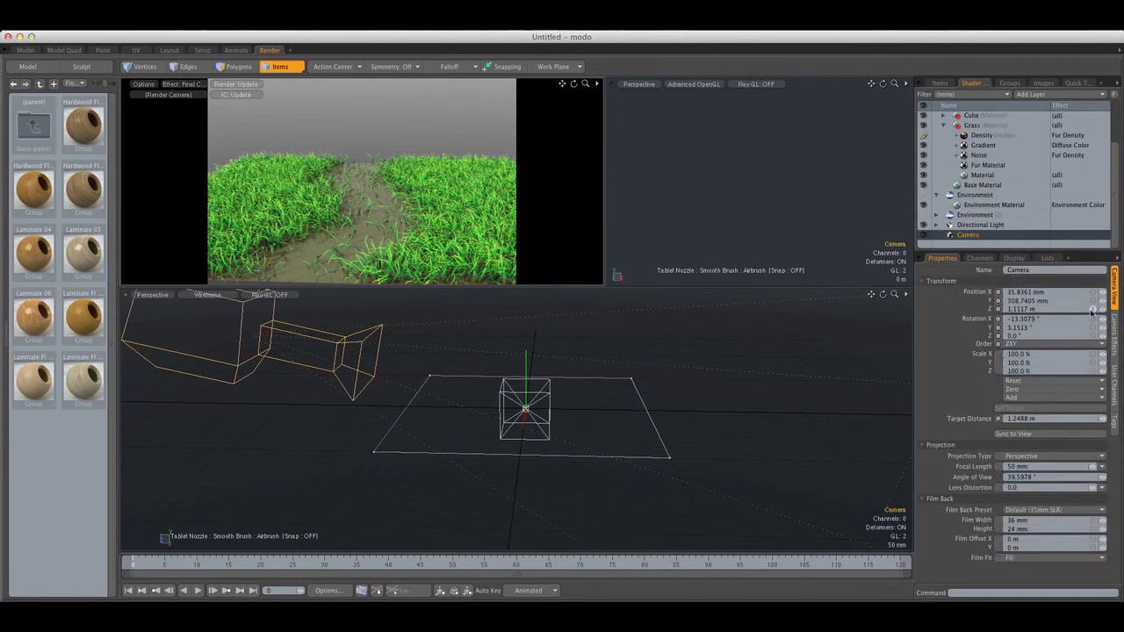
{"action": "left_click", "coordinate": [1118, 348]}
{"action": "left_click", "coordinate": [1008, 282]}
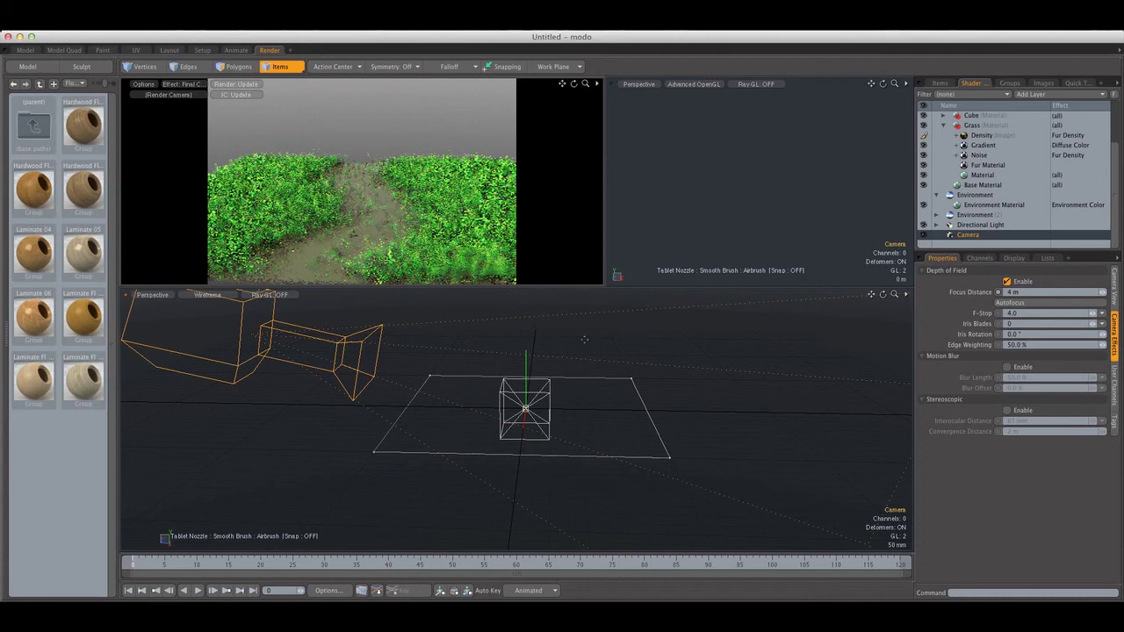
Step: Configure the camera's depth of field with a 655 mm Focus Distance, an F-Stop of 5.0 and 3 Iris Blades
{"action": "left_click_drag", "start_coordinate": [547, 329], "coordinate": [769, 379], "text": "alt"}
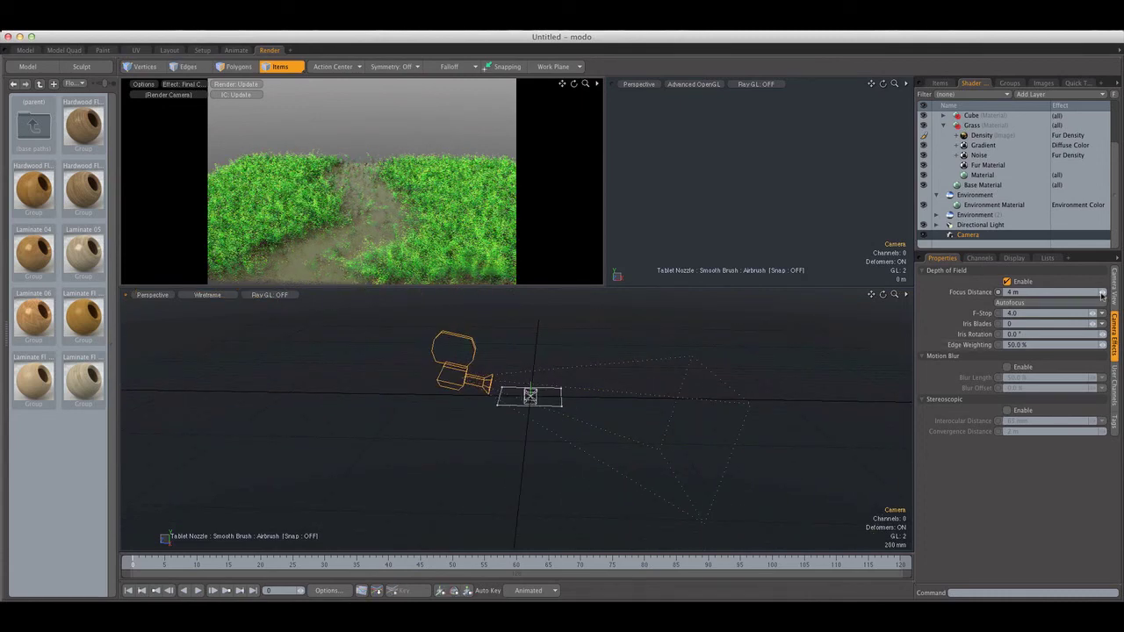
{"action": "left_click_drag", "start_coordinate": [1105, 293], "coordinate": [1090, 293]}
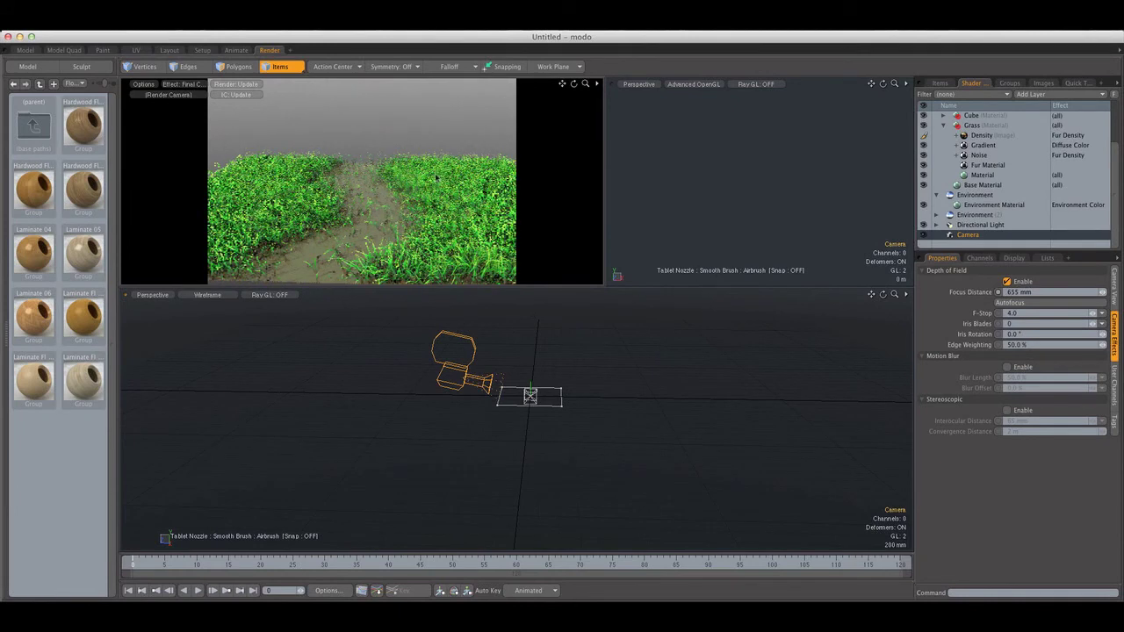
{"action": "left_click", "coordinate": [1019, 316]}
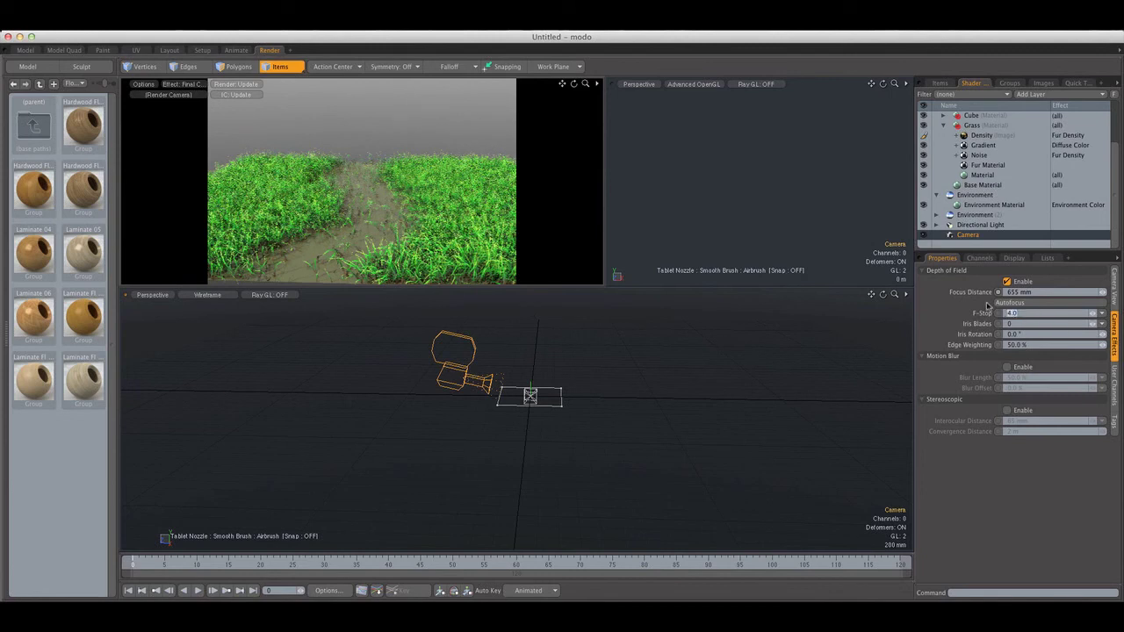
{"action": "type", "text": "5"}
{"action": "key", "text": "Return"}
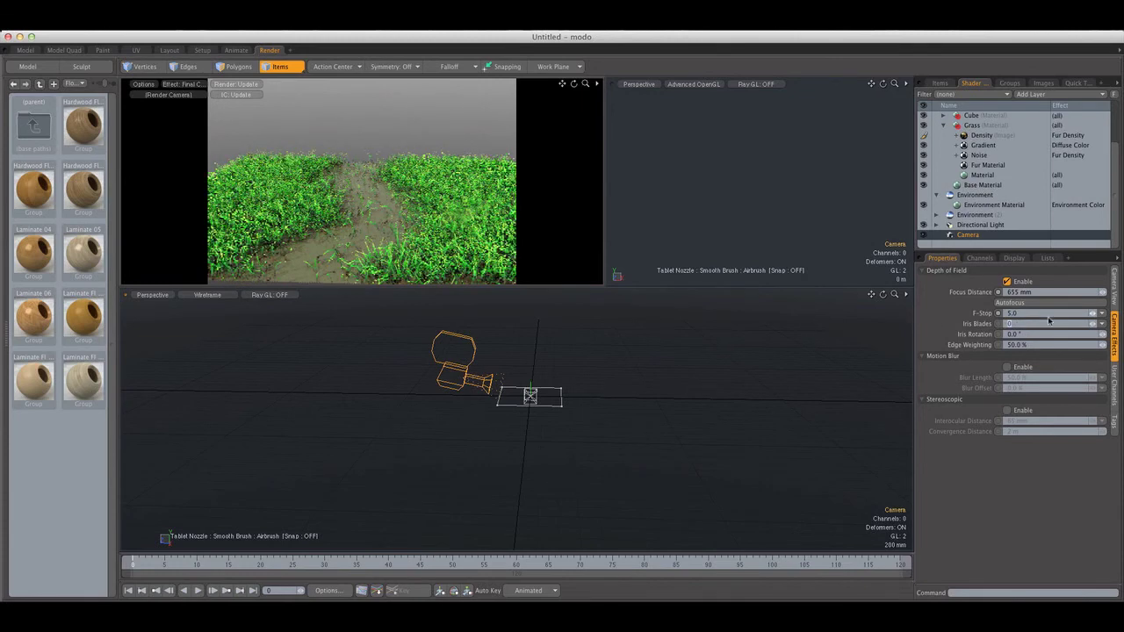
{"action": "type", "text": "3"}
{"action": "key", "text": "Return"}
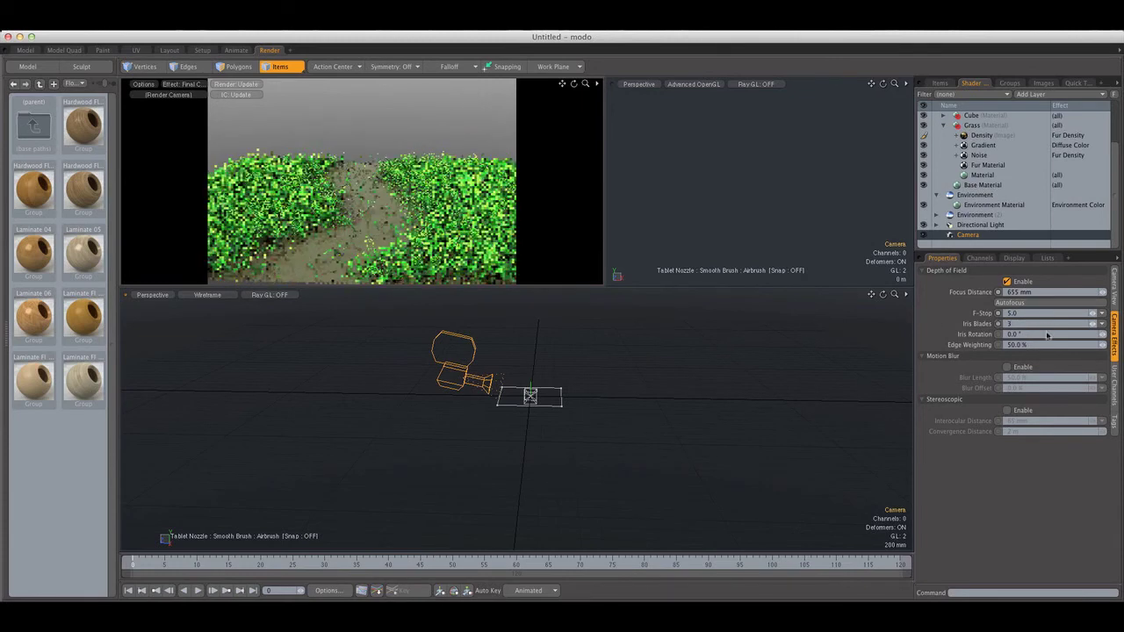
Step: Set the Camera's Iris Rotation to 25° for the depth of field
{"action": "left_click", "coordinate": [1046, 335]}
{"action": "type", "text": "25"}
{"action": "key", "text": "Return"}
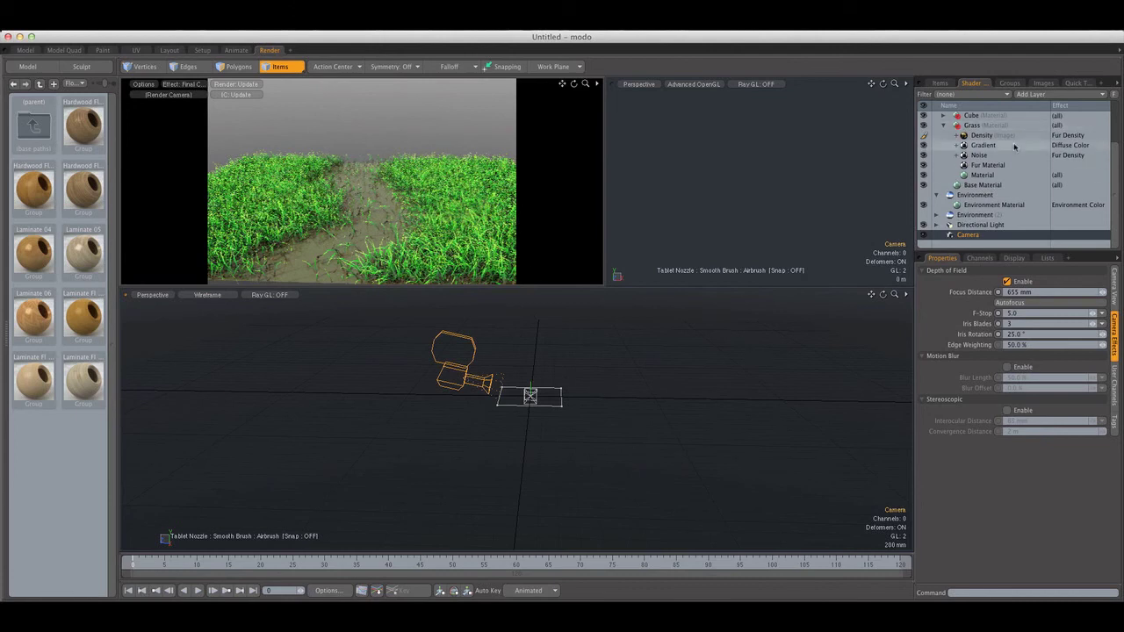
Step: Set the Render item's Antialiasing to 64 Samples/Pixel
{"action": "scroll", "coordinate": [1015, 147], "scroll_direction": "up", "scroll_amount": 3}
{"action": "left_click", "coordinate": [967, 115]}
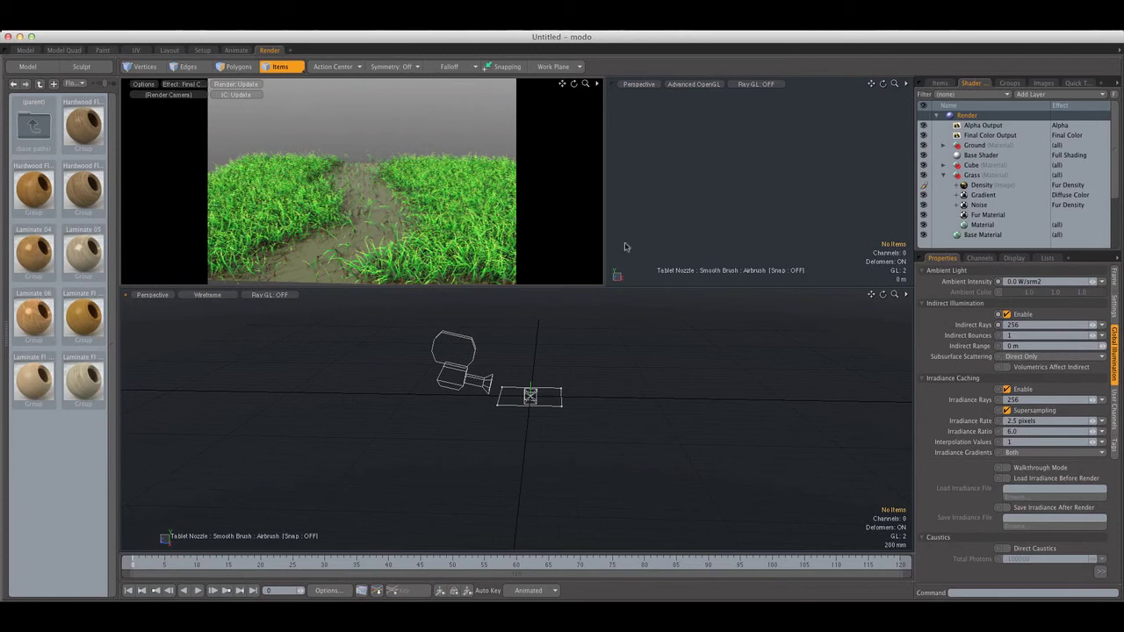
{"action": "left_click", "coordinate": [1114, 314]}
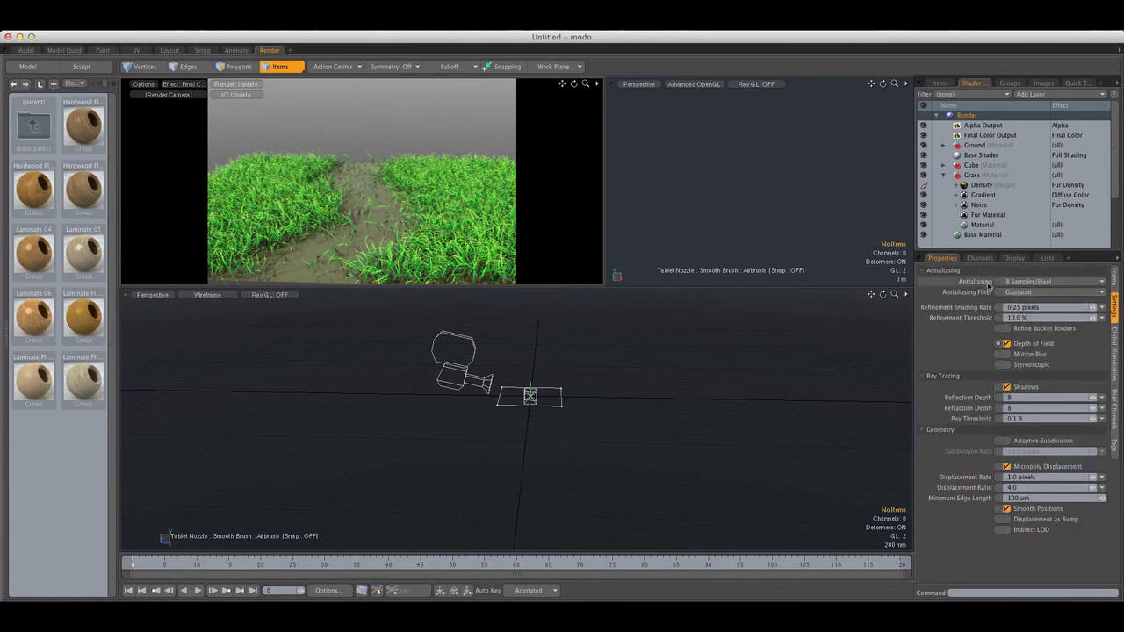
{"action": "left_click", "coordinate": [1007, 285]}
{"action": "left_click", "coordinate": [1019, 301]}
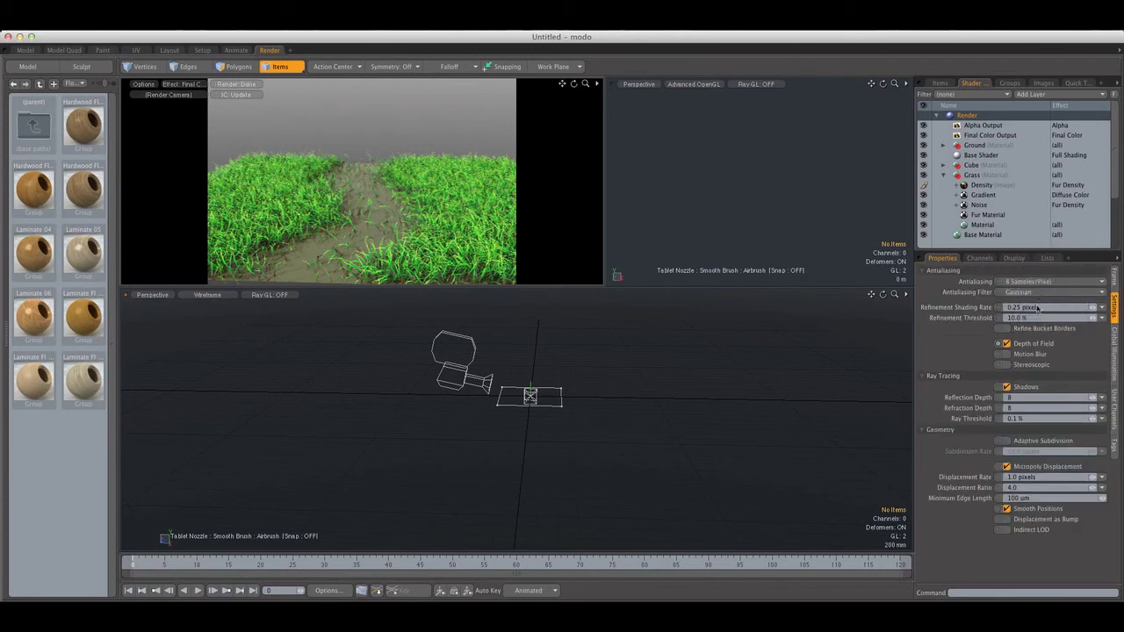
Step: Try the Mitchell-Netravali Antialiasing Filter for the render and return the filter to Gaussian
{"action": "left_click", "coordinate": [1019, 293]}
{"action": "left_click", "coordinate": [1023, 312]}
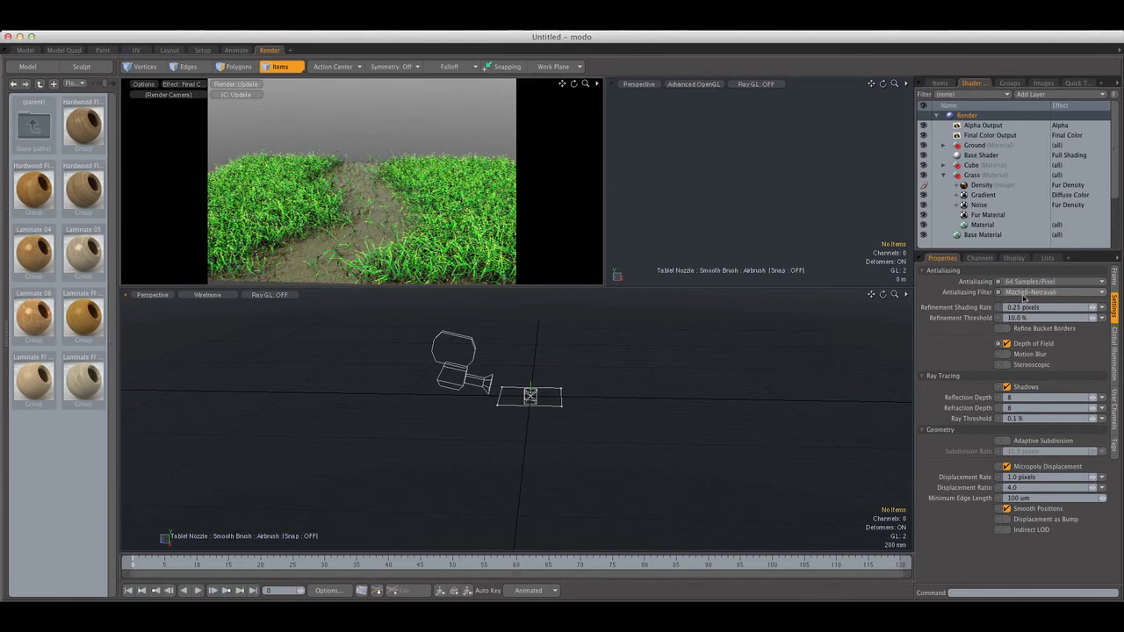
{"action": "left_click", "coordinate": [1032, 292]}
{"action": "left_click", "coordinate": [1010, 277]}
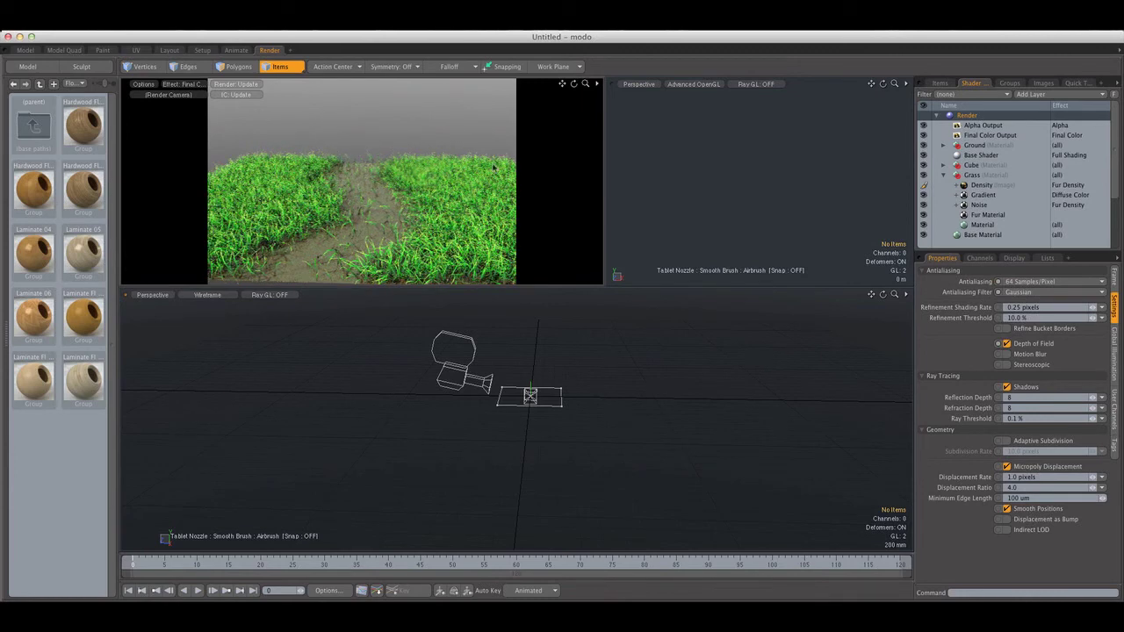
Step: Render the grass path scene through the render camera
{"action": "left_click", "coordinate": [409, 32]}
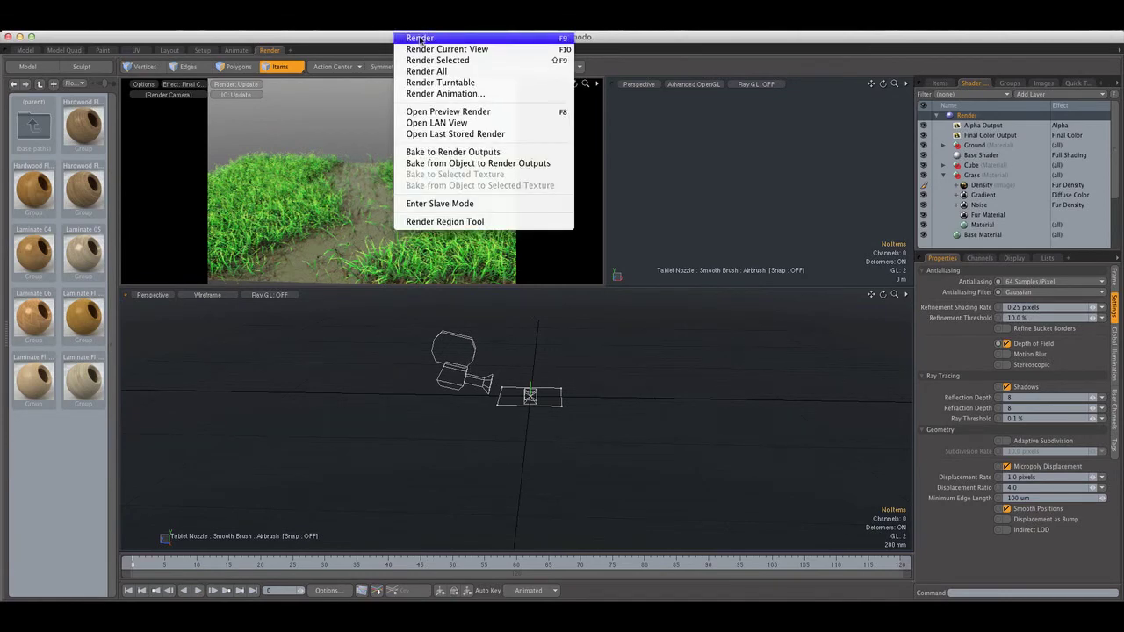
{"action": "left_click", "coordinate": [420, 39]}
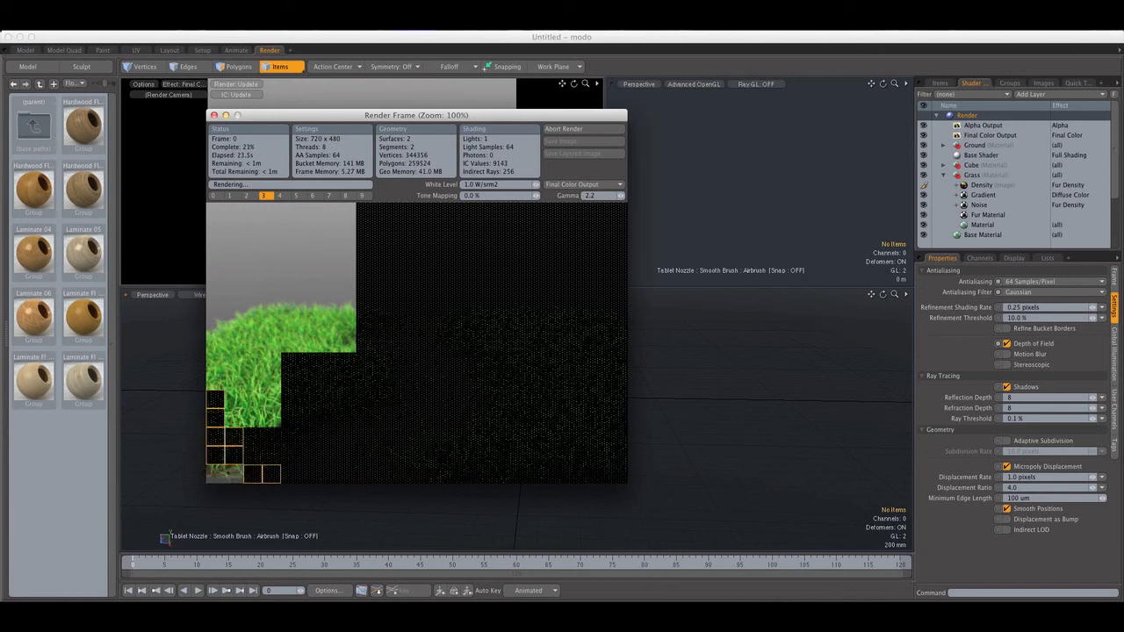
{"action": "left_click", "coordinate": [870, 25]}
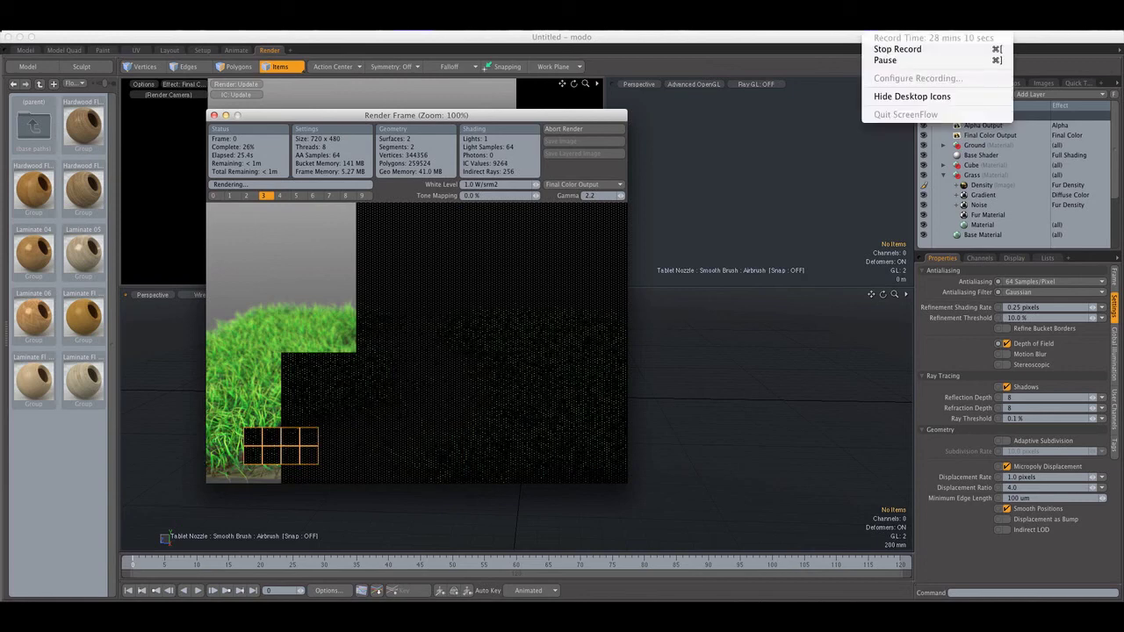
{"action": "left_click", "coordinate": [882, 58]}
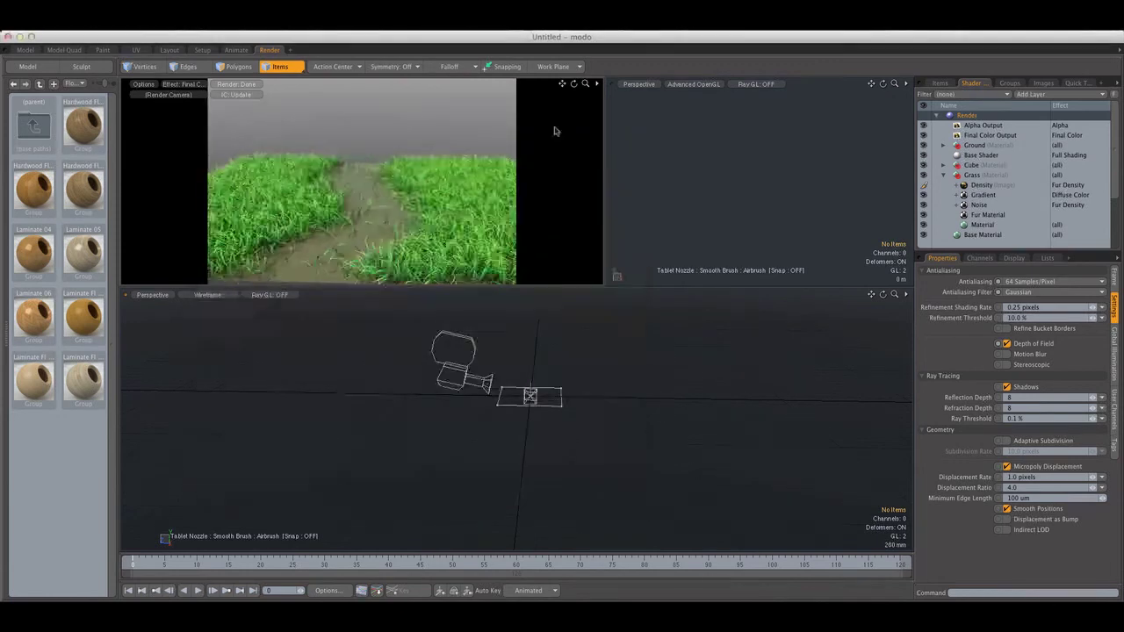
{"action": "left_click", "coordinate": [564, 128]}
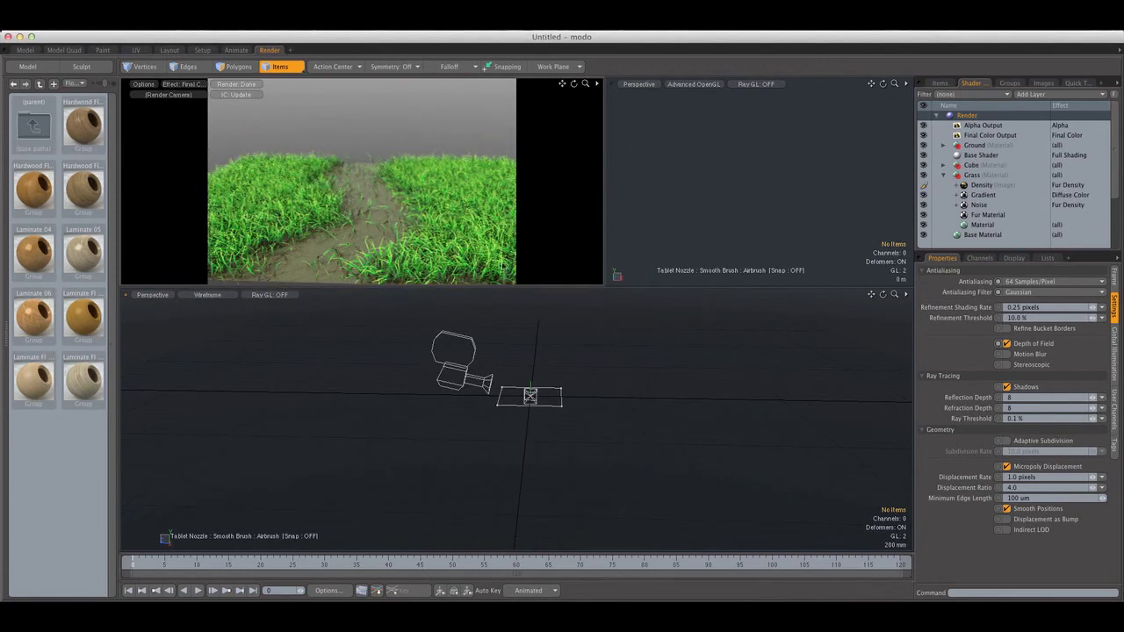
Step: Switch to the Grass.lxo scene and set the render preview to Final Color Output
{"action": "left_click", "coordinate": [940, 84]}
{"action": "left_click", "coordinate": [1003, 117]}
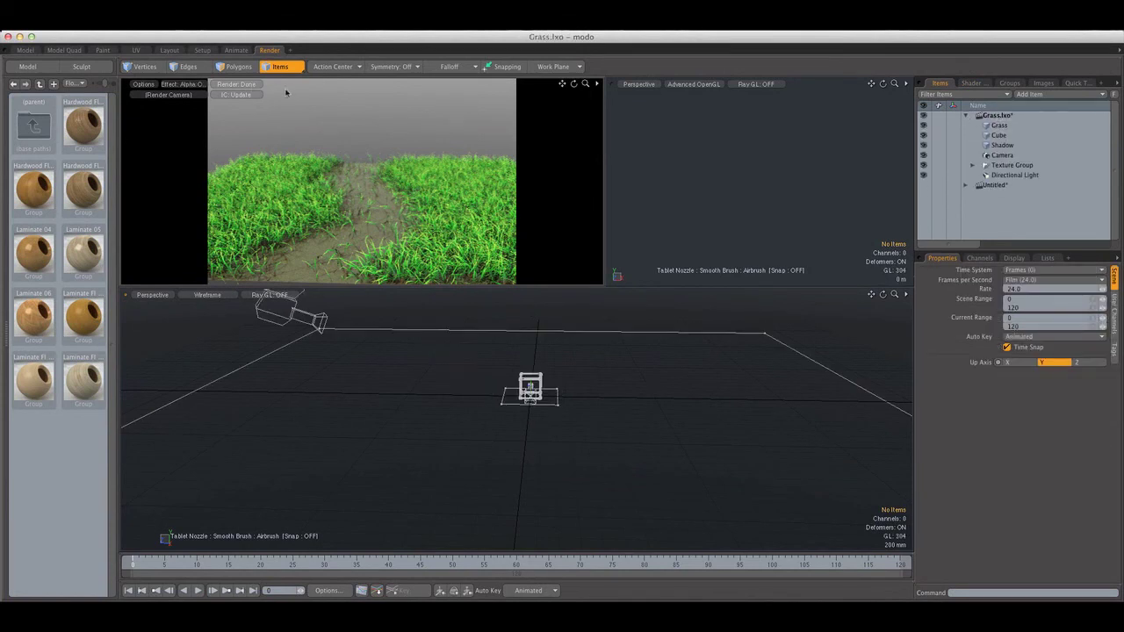
{"action": "left_click", "coordinate": [182, 85]}
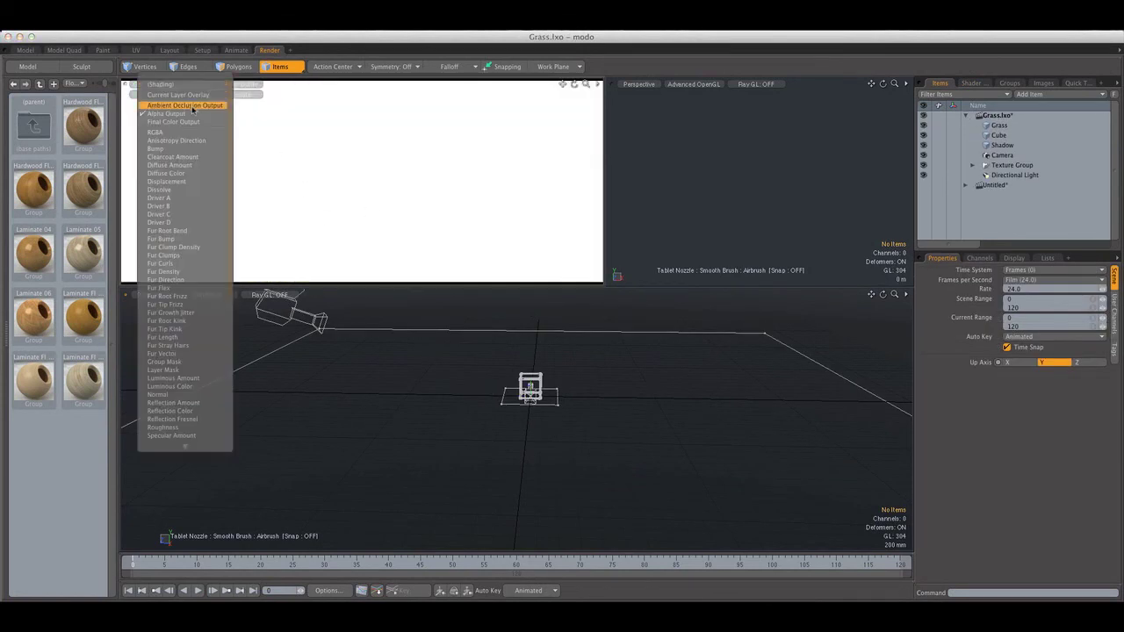
{"action": "left_click", "coordinate": [176, 121]}
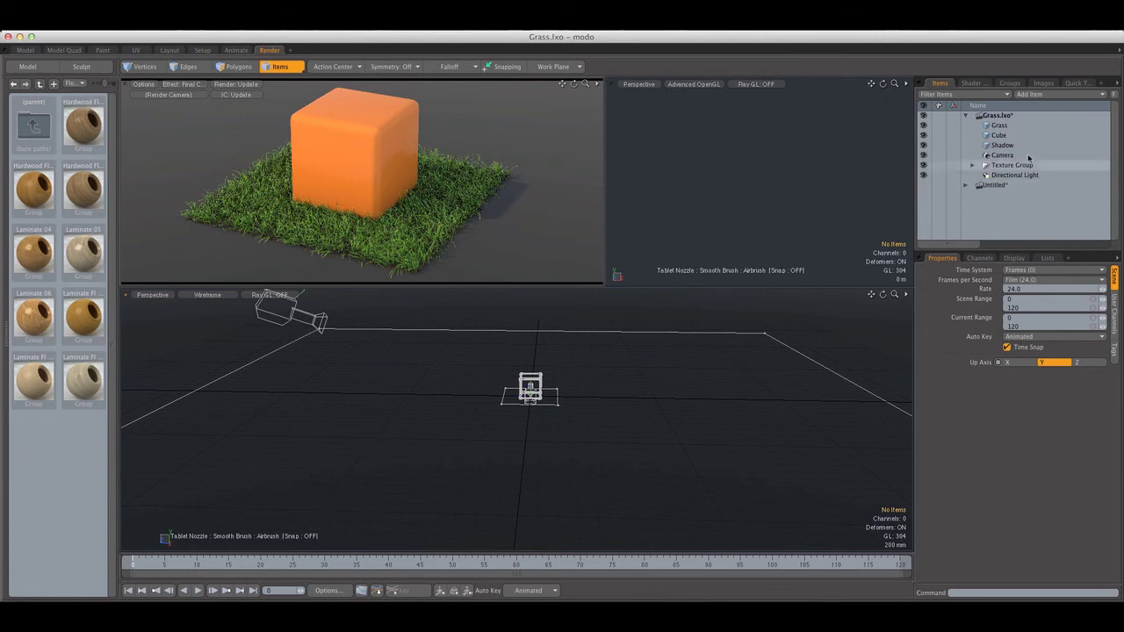
Step: Examine the Grass material's Gradient, Noise and Cellular layers and the Fur Material's settings in the Grass.lxo scene
{"action": "left_click", "coordinate": [971, 83]}
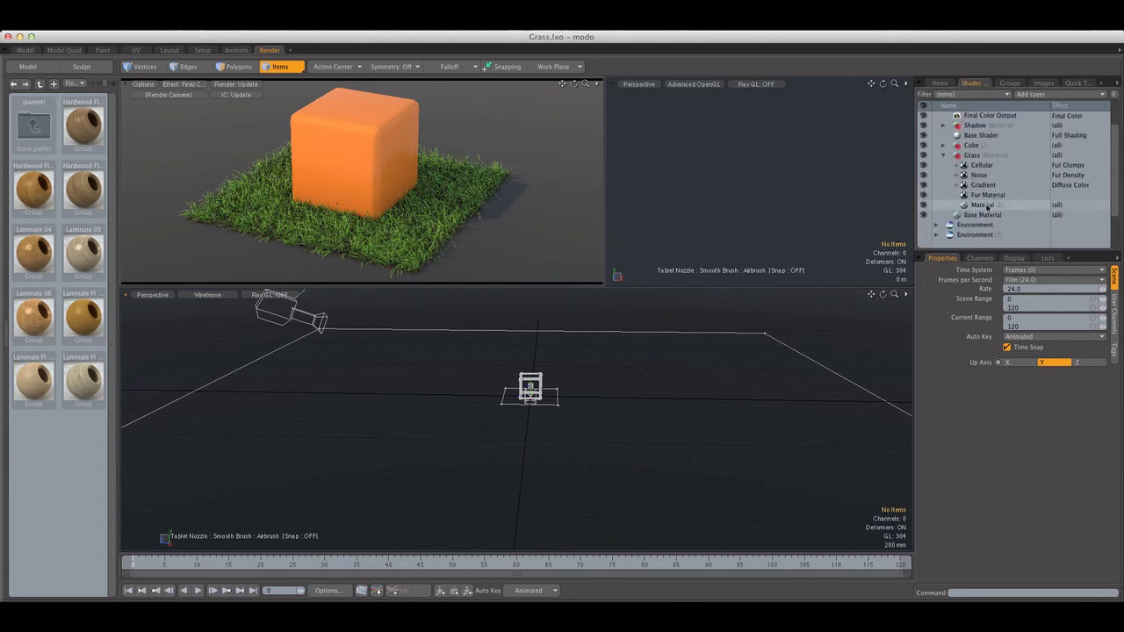
{"action": "left_click", "coordinate": [988, 196]}
{"action": "left_click", "coordinate": [995, 185]}
{"action": "left_click", "coordinate": [990, 176]}
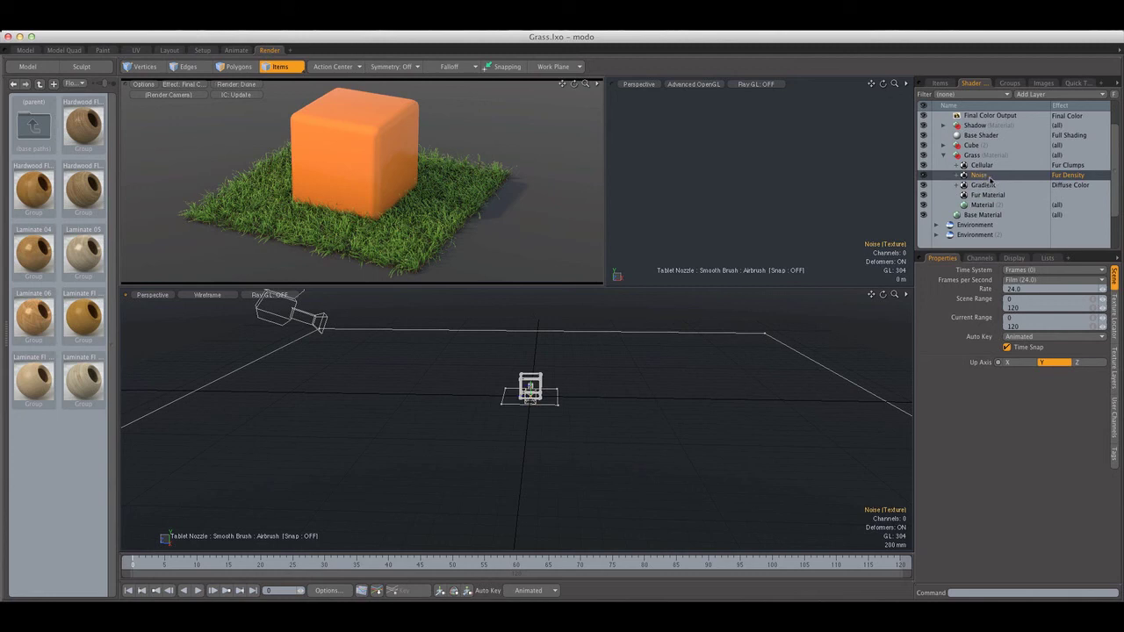
{"action": "left_click", "coordinate": [1015, 166]}
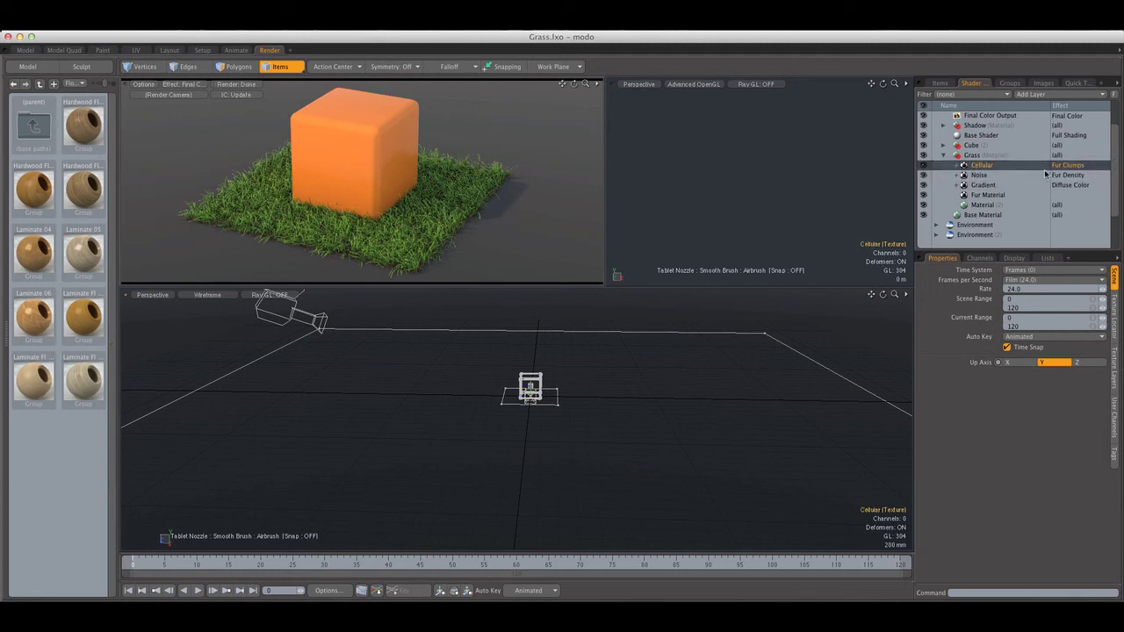
{"action": "left_click", "coordinate": [988, 195]}
{"action": "left_click", "coordinate": [1116, 308]}
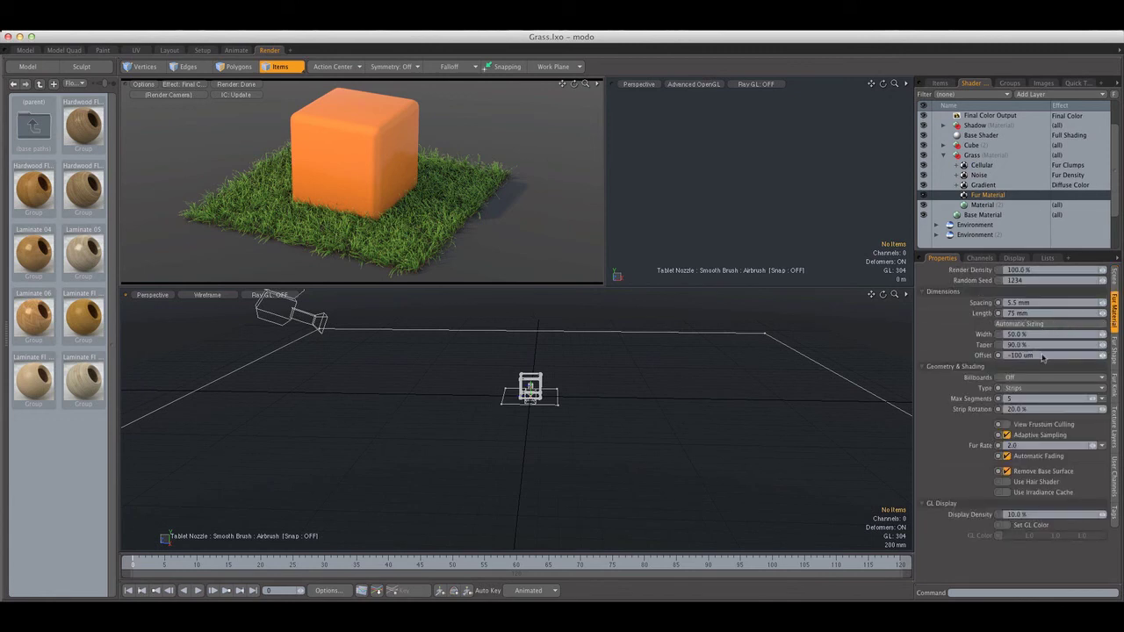
Step: Inspect the Grass material's diffuse color gradient in the Gradient Editor and close the editor
{"action": "left_click", "coordinate": [1011, 185]}
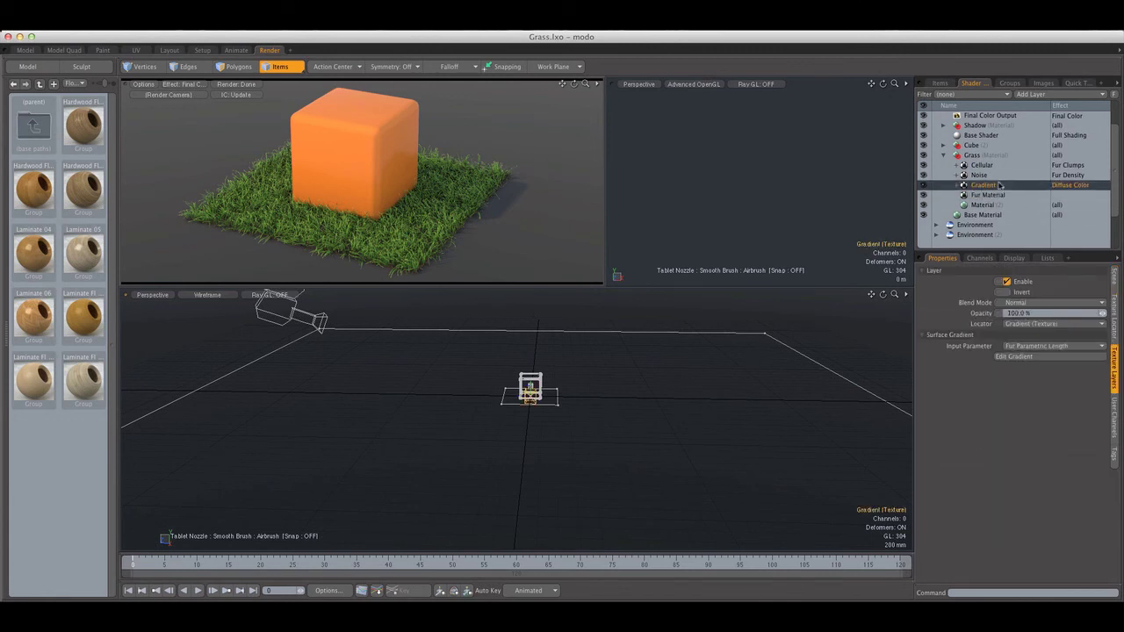
{"action": "left_click", "coordinate": [1019, 357]}
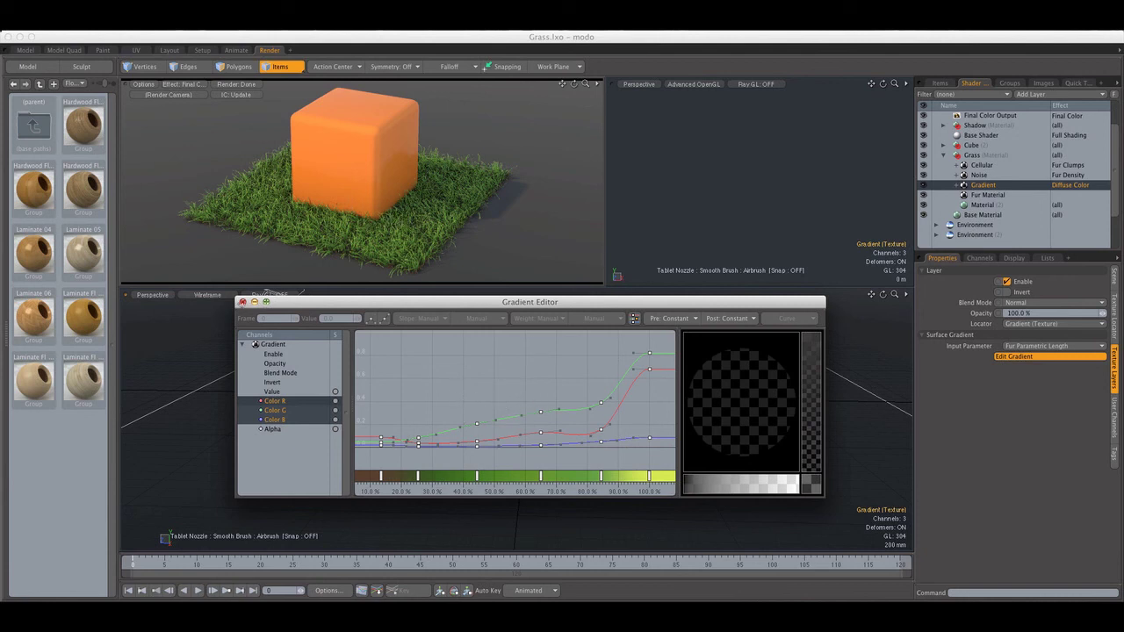
{"action": "left_click", "coordinate": [244, 301]}
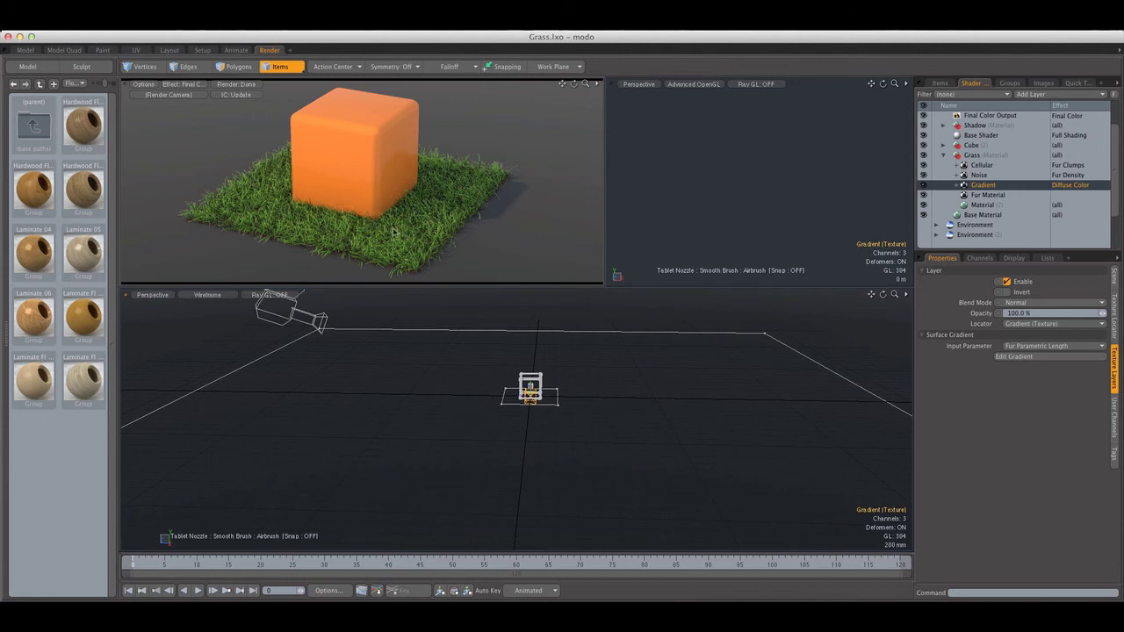
Step: Select the Ambient Occlusion Output in the shader tree and show that output in the render preview
{"action": "scroll", "coordinate": [993, 140], "scroll_direction": "up", "scroll_amount": 3}
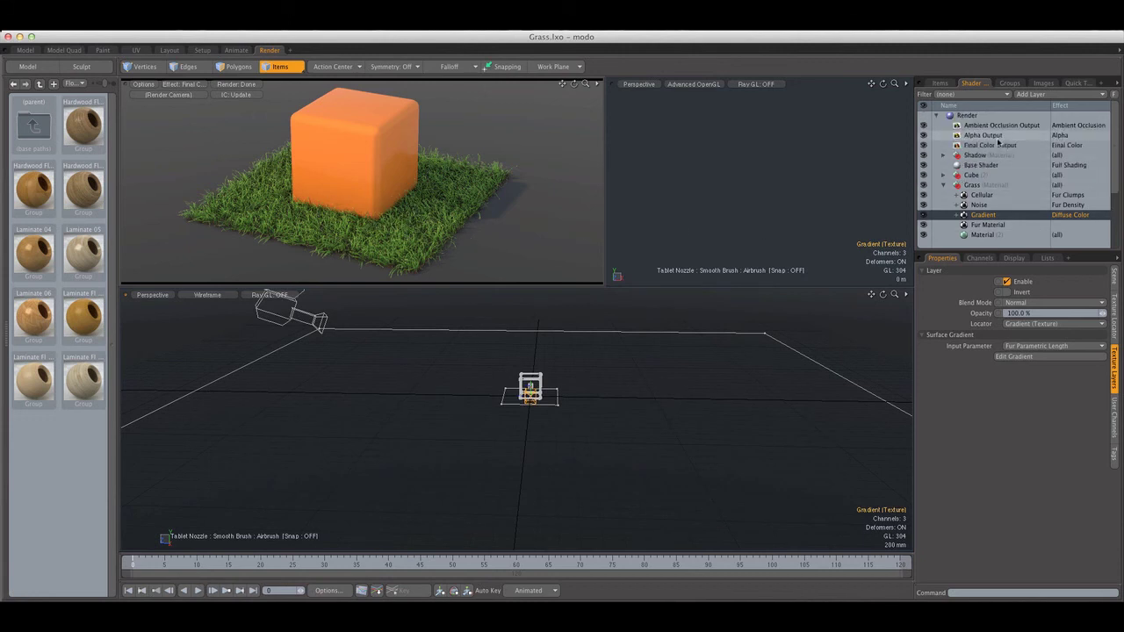
{"action": "left_click", "coordinate": [993, 137]}
{"action": "left_click", "coordinate": [993, 125]}
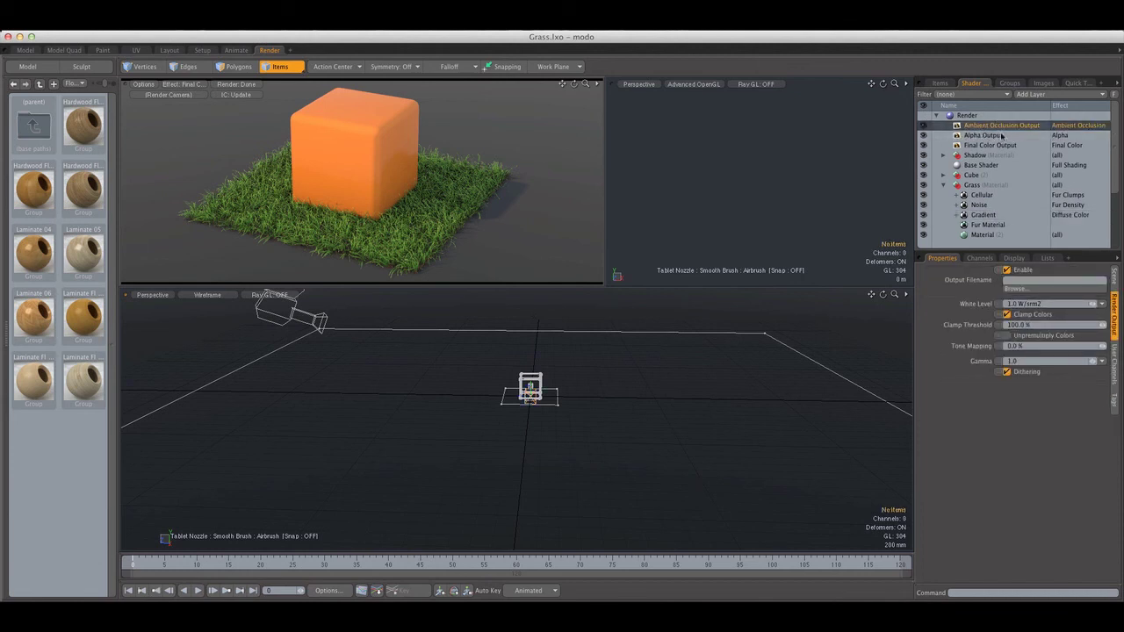
{"action": "left_click", "coordinate": [198, 85]}
{"action": "left_click", "coordinate": [198, 108]}
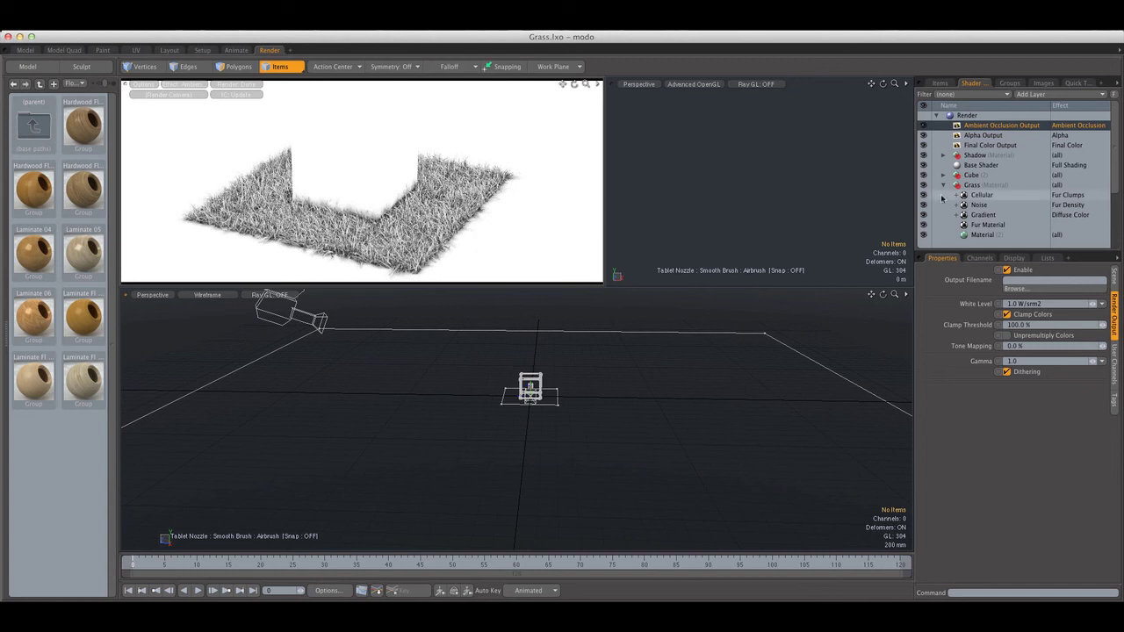
Step: Move the Grass material group above the Base Shader and add a Shader layer inside it
{"action": "left_click", "coordinate": [975, 185]}
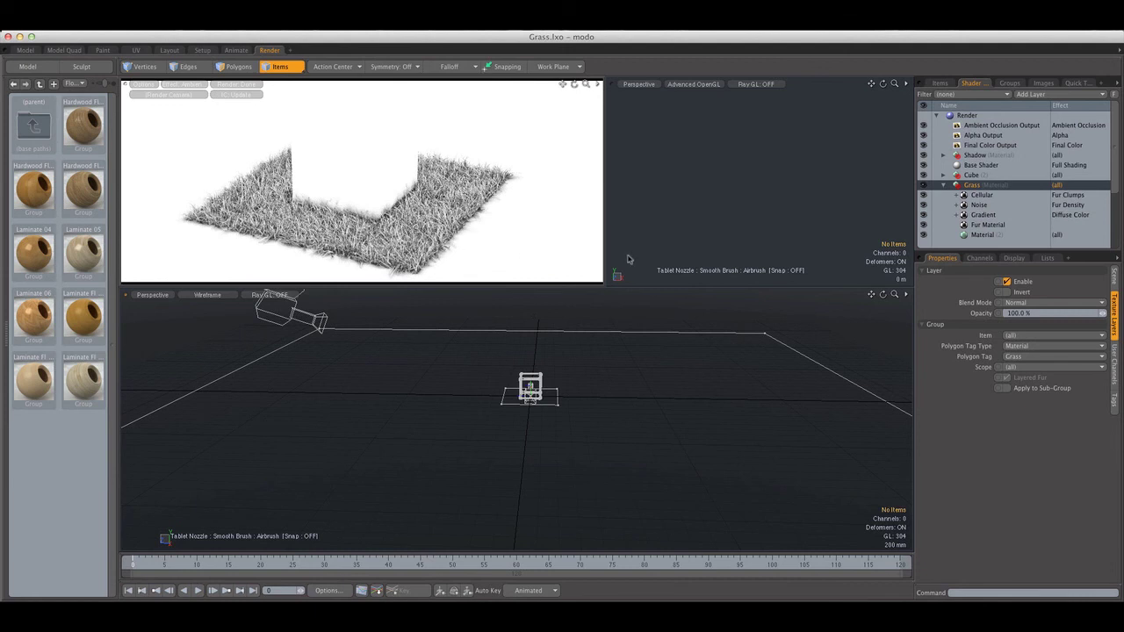
{"action": "left_click_drag", "start_coordinate": [977, 186], "coordinate": [973, 169]}
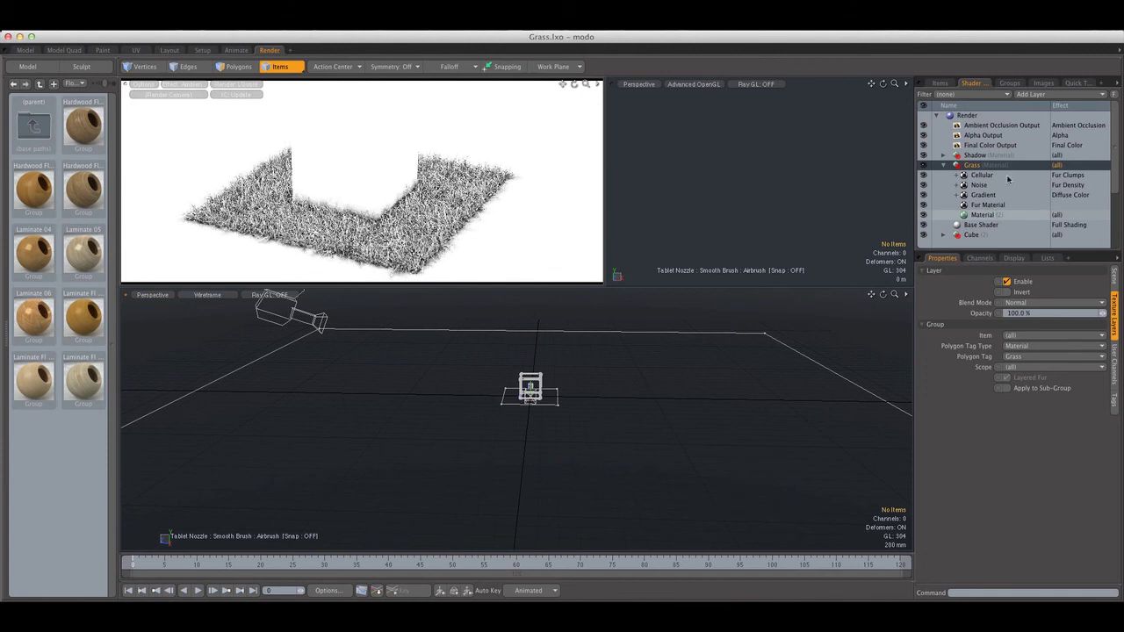
{"action": "left_click", "coordinate": [1017, 94]}
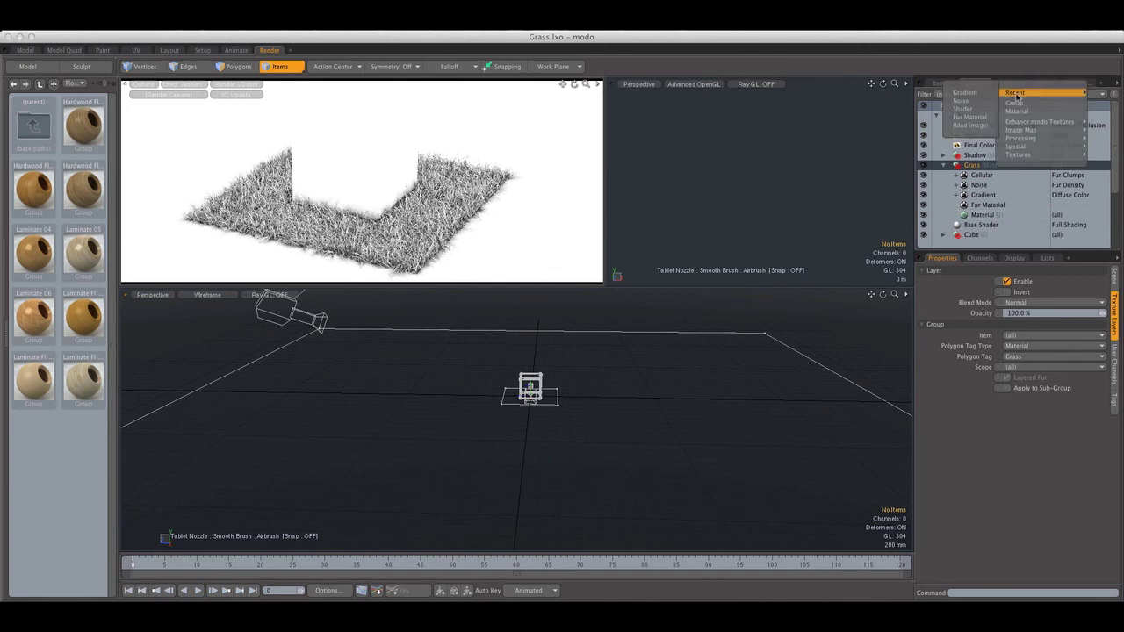
{"action": "left_click", "coordinate": [963, 109]}
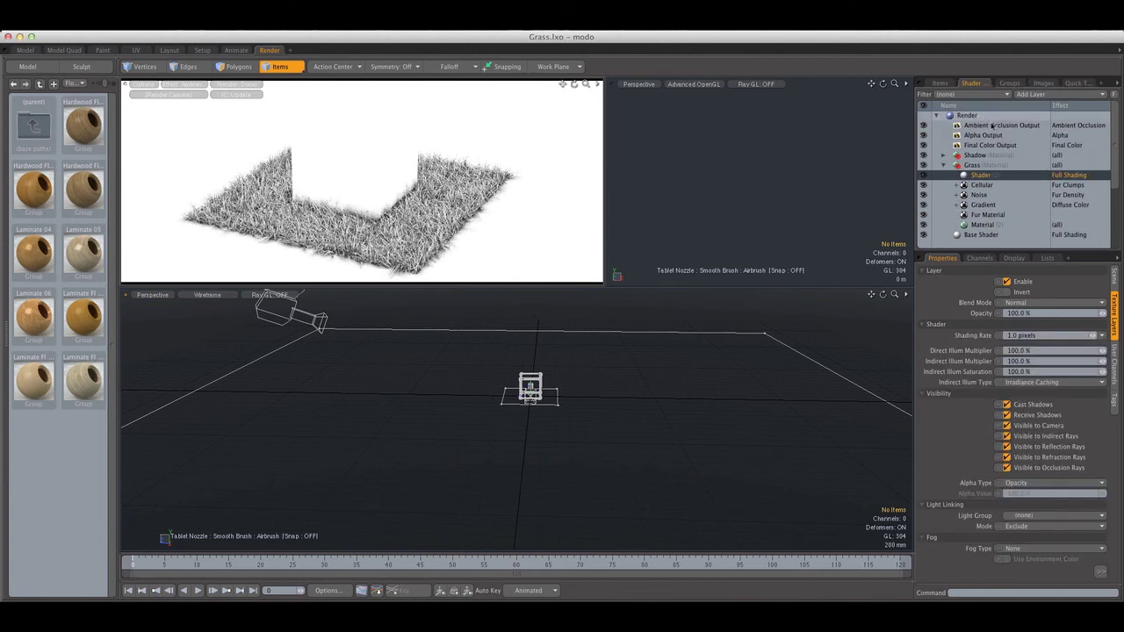
Step: Turn off Visible to Occlusion Rays on the Grass group's Shader and set the render preview to Final Color Output
{"action": "left_click", "coordinate": [1007, 468]}
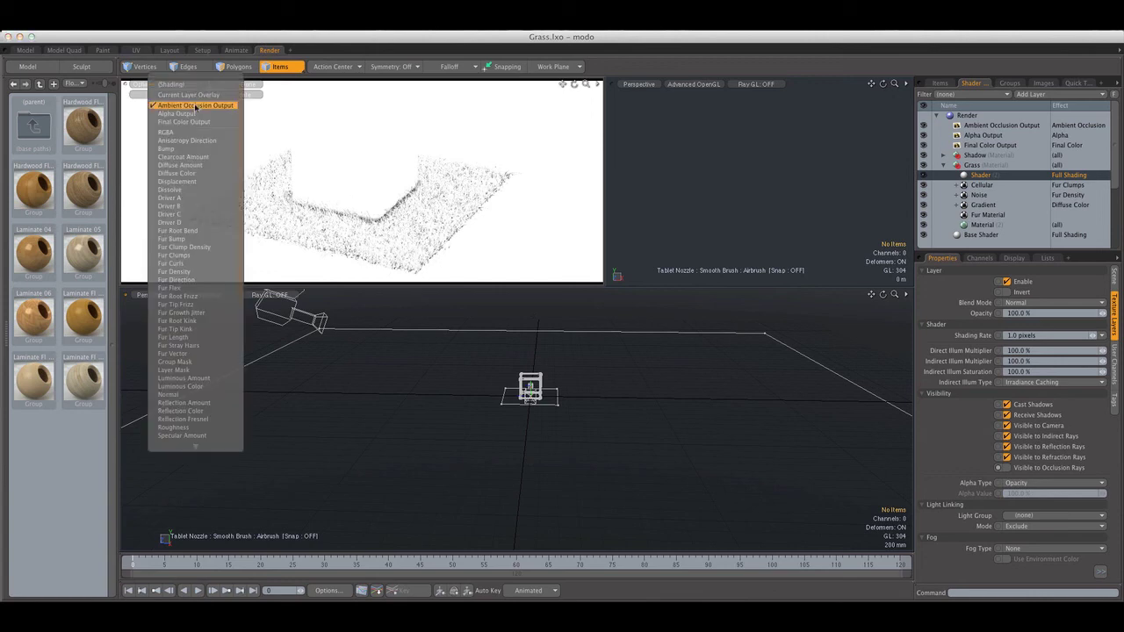
{"action": "left_click", "coordinate": [190, 122]}
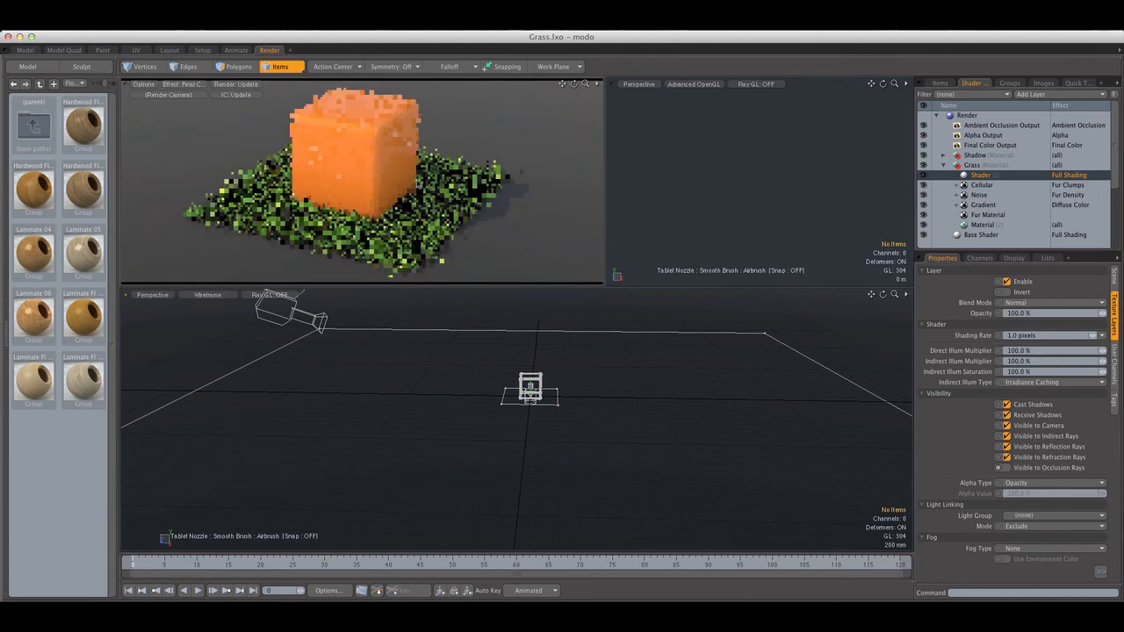